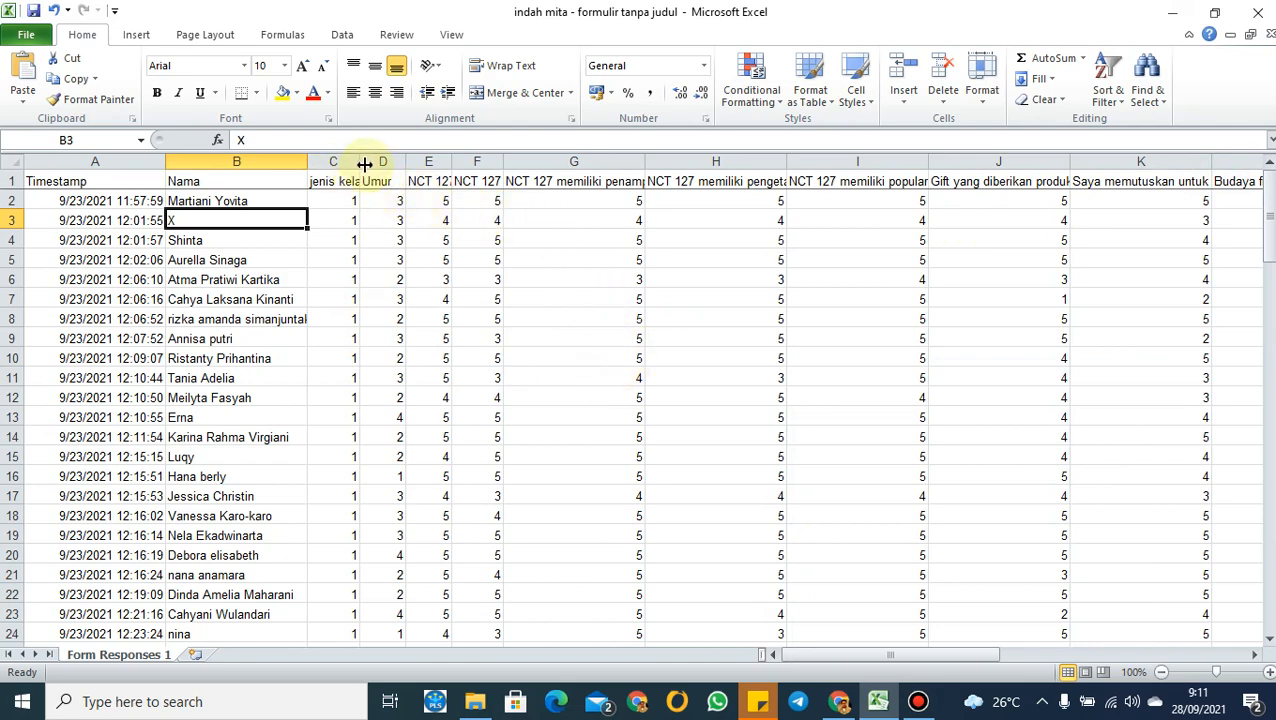
Widen the jenis kelamin column and delete the Timestamp column from the response sheet
left_click_drag(365, 164, 377, 164)
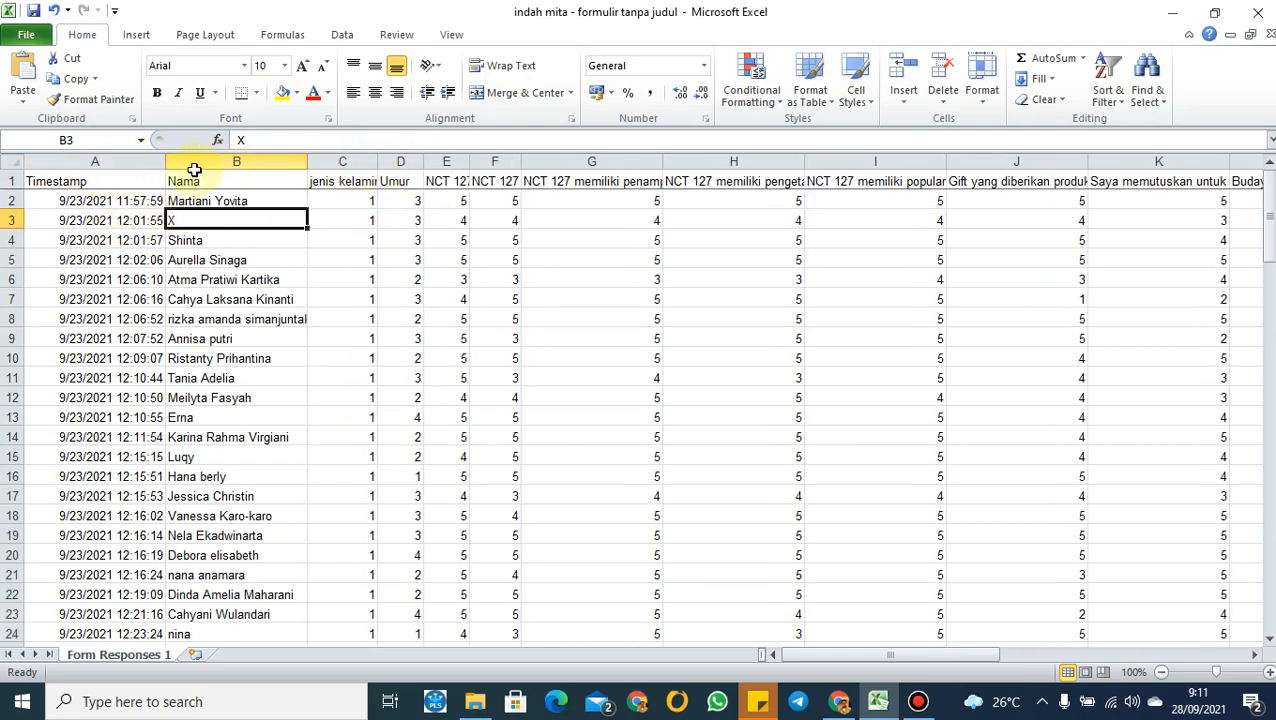
left_click(124, 170)
right_click(125, 172)
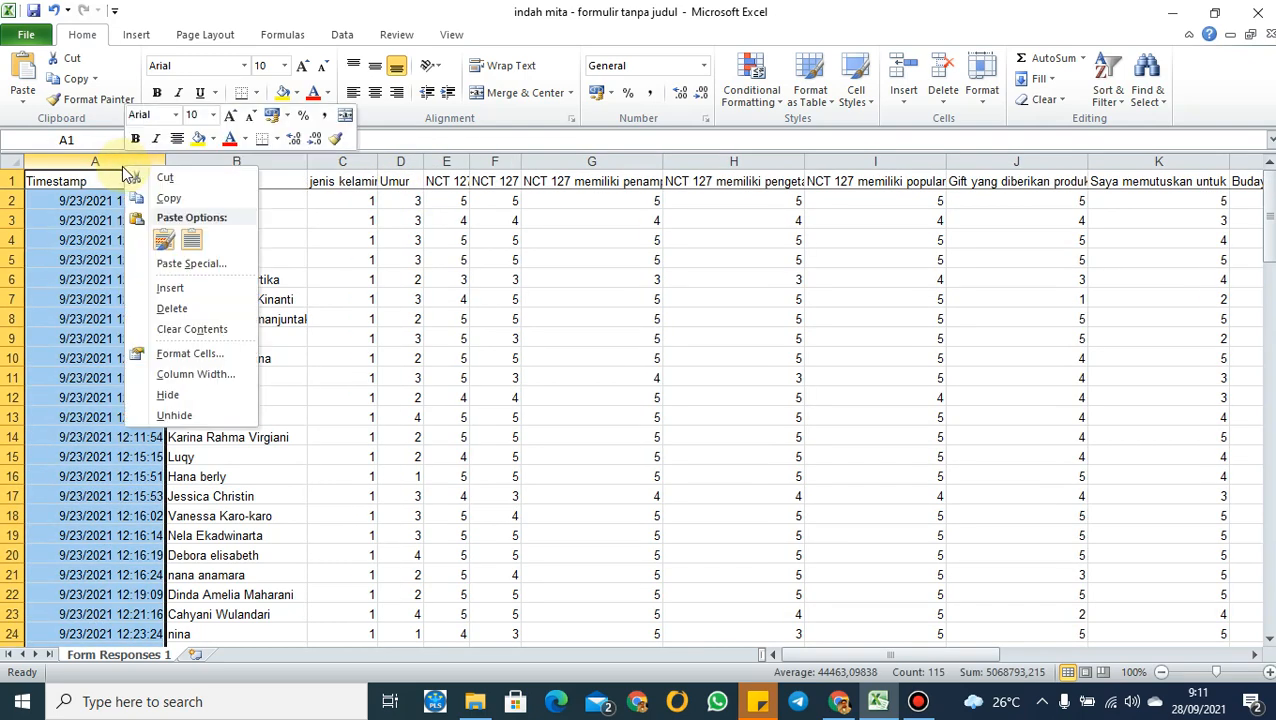
left_click(170, 308)
left_click(120, 279)
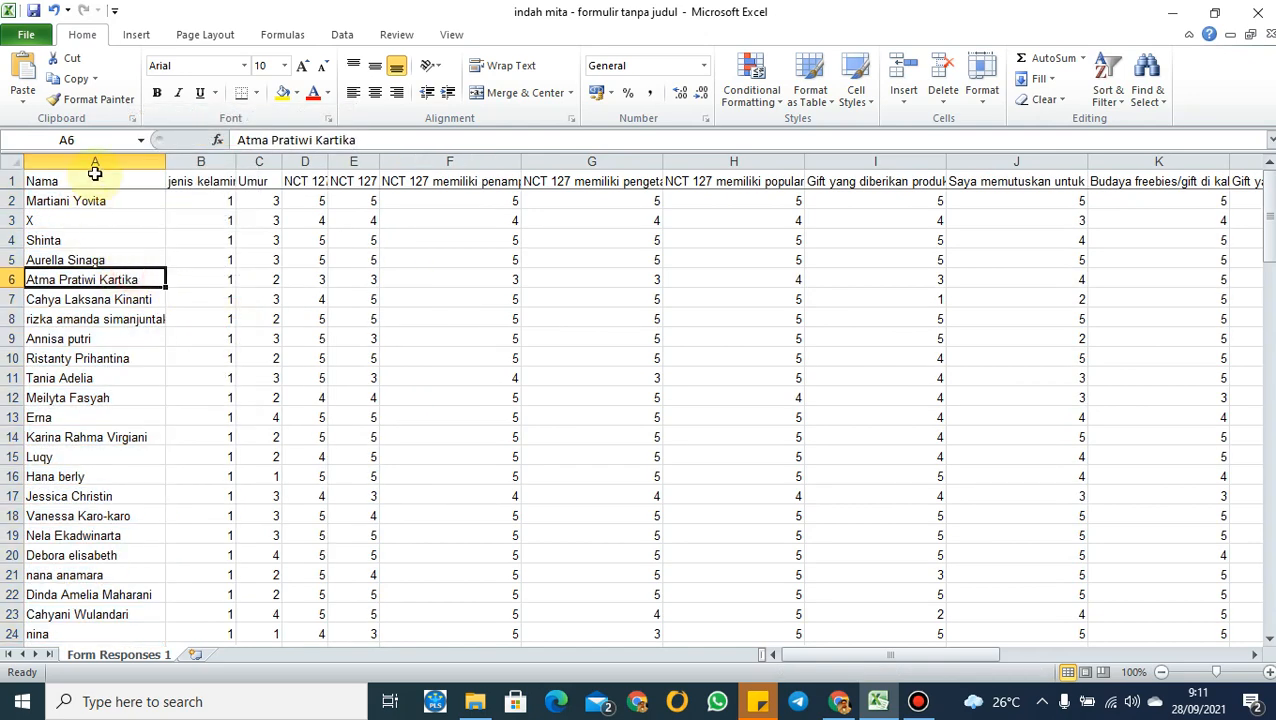
Adjust the widths of the jenis kelamin and survey question columns so that columns A to P fit on screen together
left_click_drag(238, 163, 231, 162)
left_click_drag(322, 162, 411, 162)
left_click_drag(551, 162, 481, 162)
left_click(590, 180)
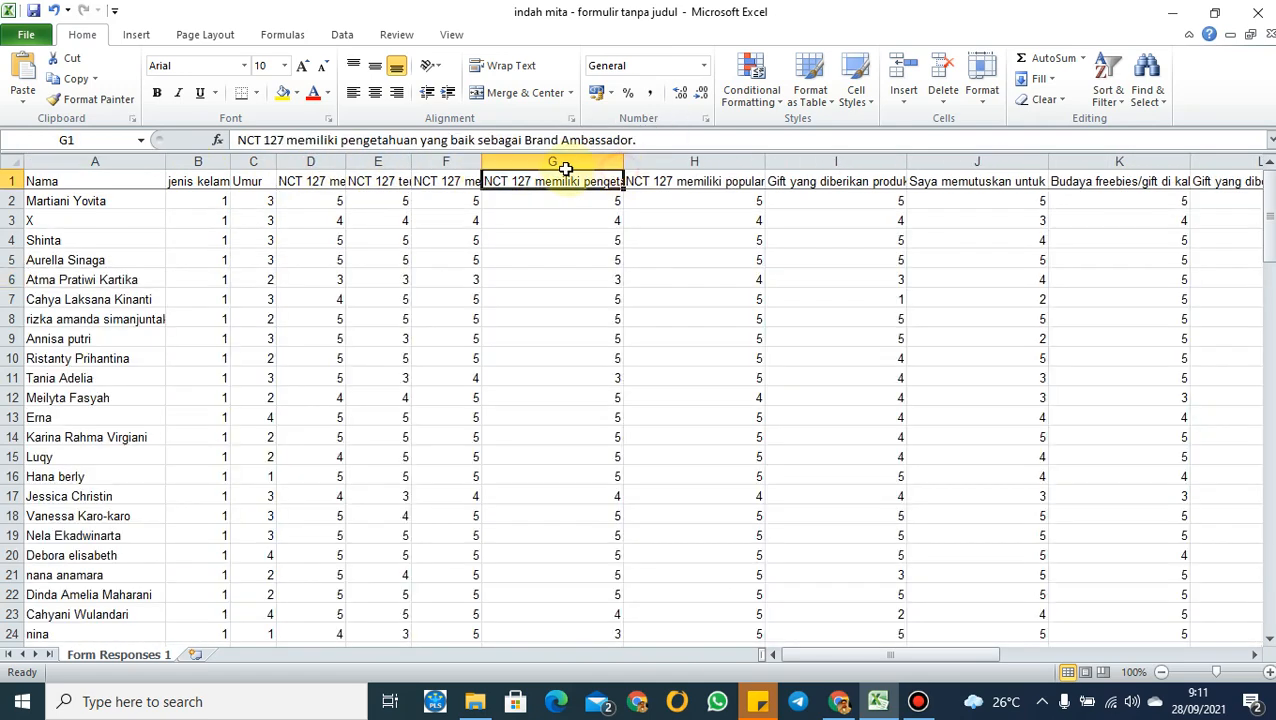
left_click(607, 162)
left_click_drag(618, 163, 528, 162)
left_click_drag(668, 163, 498, 162)
left_click(661, 238)
left_click_drag(1037, 652, 820, 668)
left_click(372, 415)
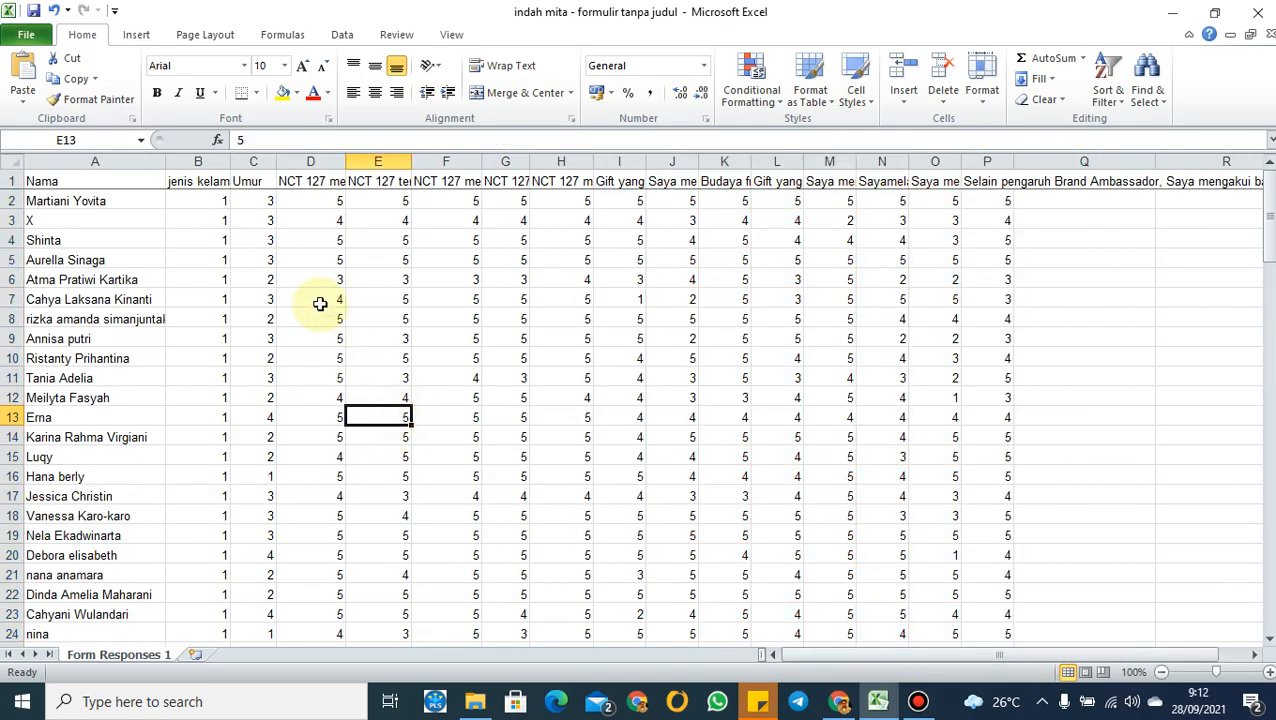
Replace the question headers in D1:F1 with the codes x1_1, x1_2 and x1_3
left_click(305, 186)
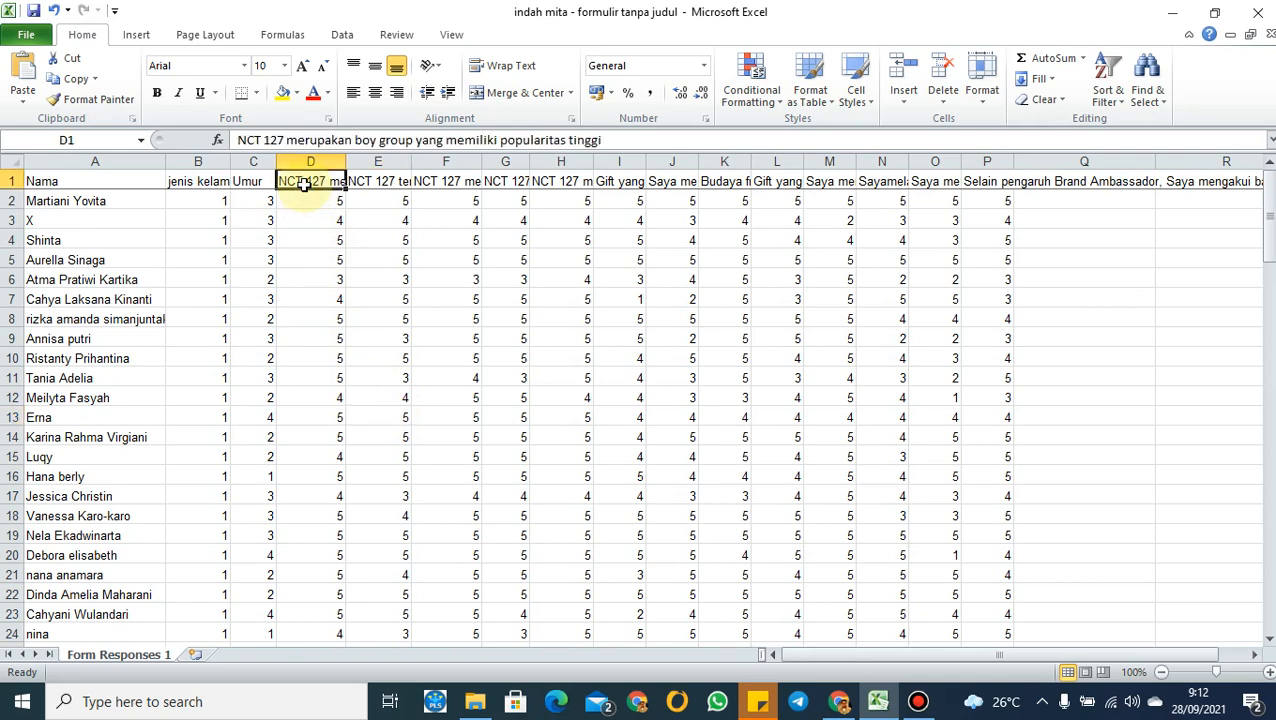
type("x1")
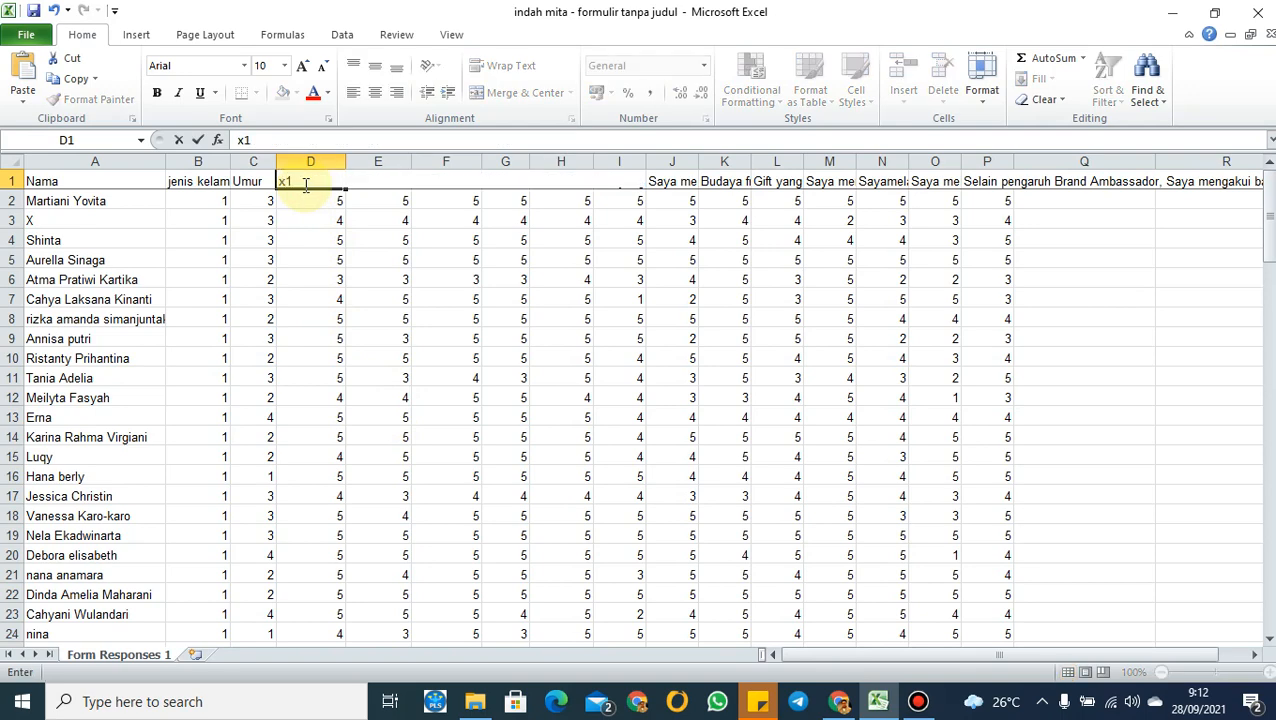
type("_1")
key("Tab")
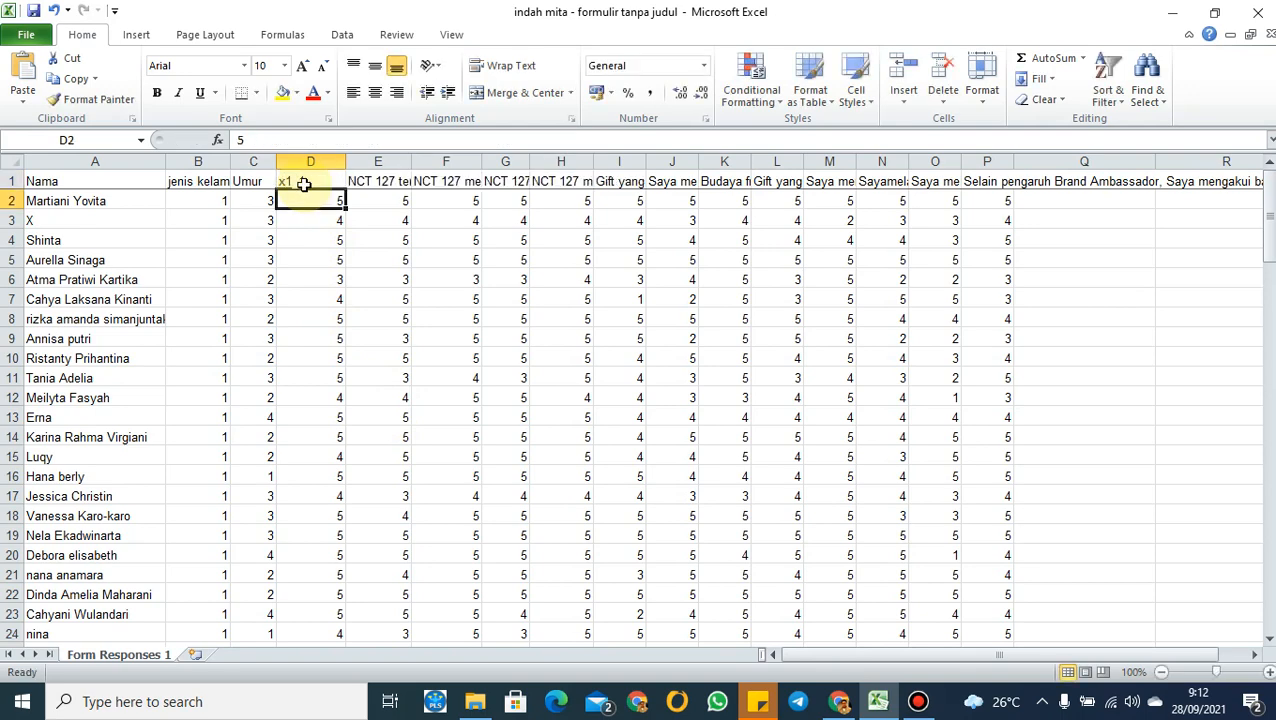
type("x1_2")
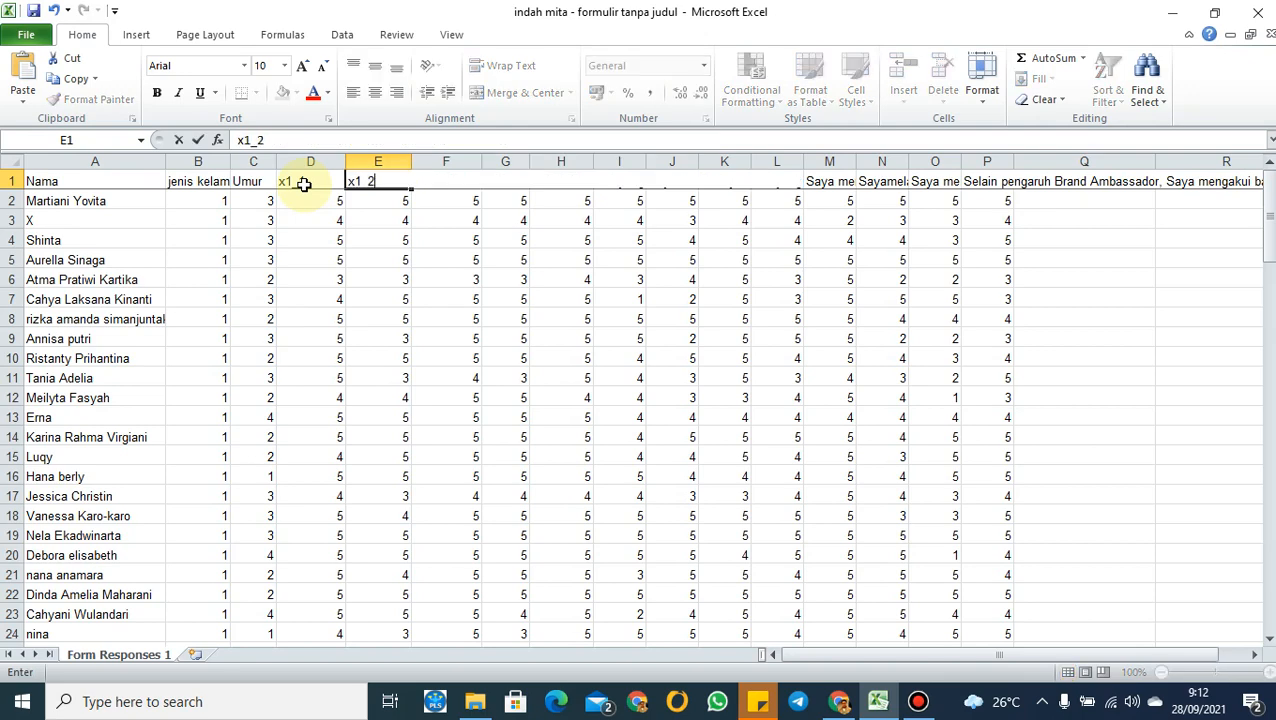
key("Return")
key("Up")
key("Right")
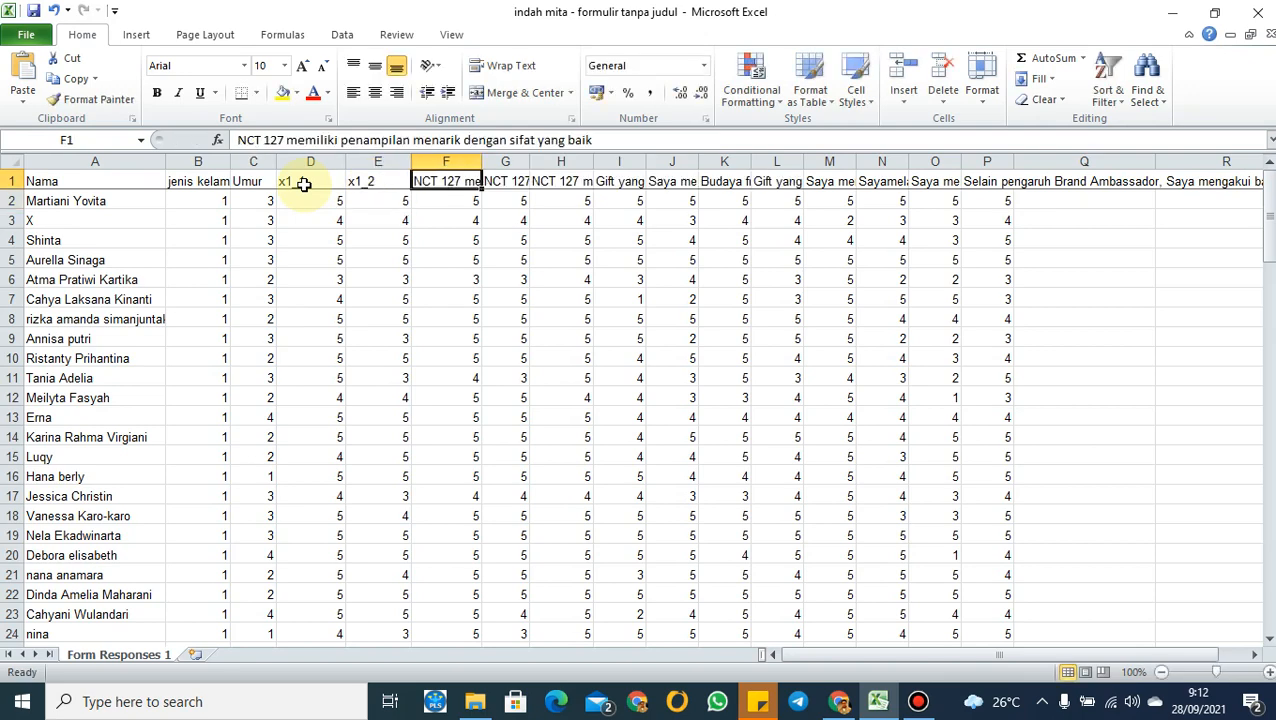
type("X")
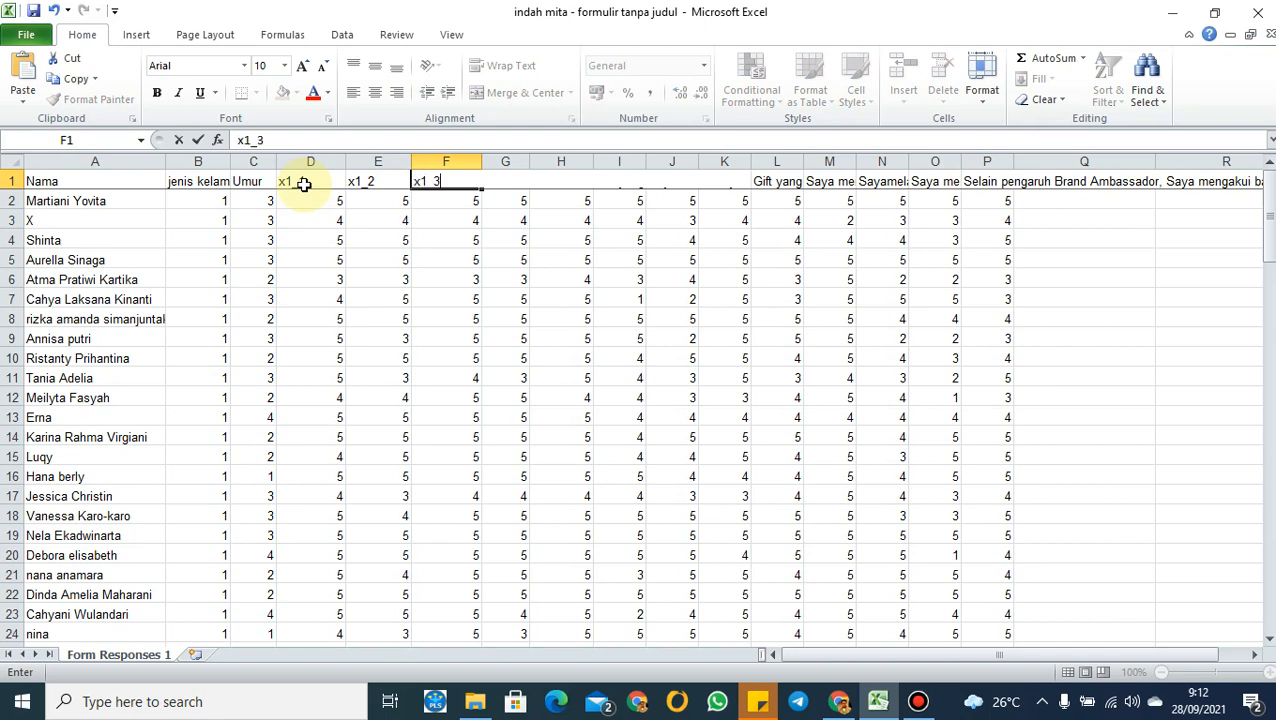
key("Return")
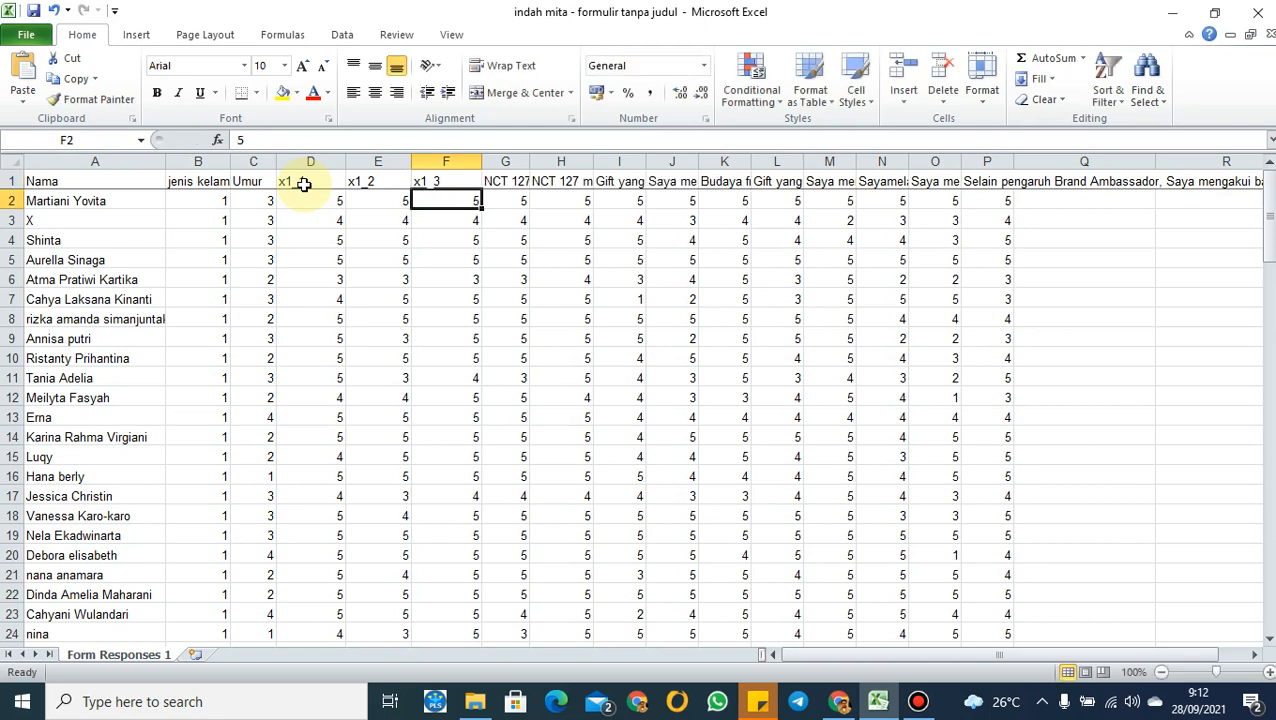
Replace the question headers in G1 and H1 with the codes x2_1 and x2_2
key("Up")
key("Right")
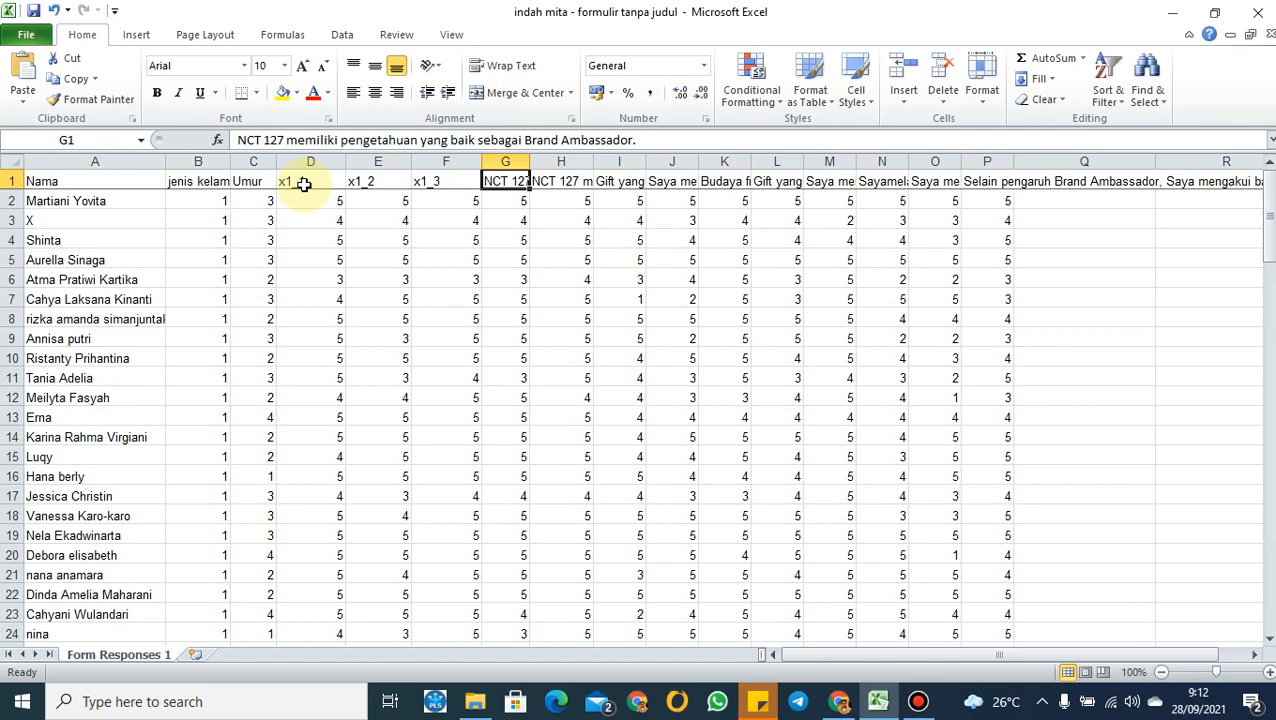
type("x2_1")
key("Return")
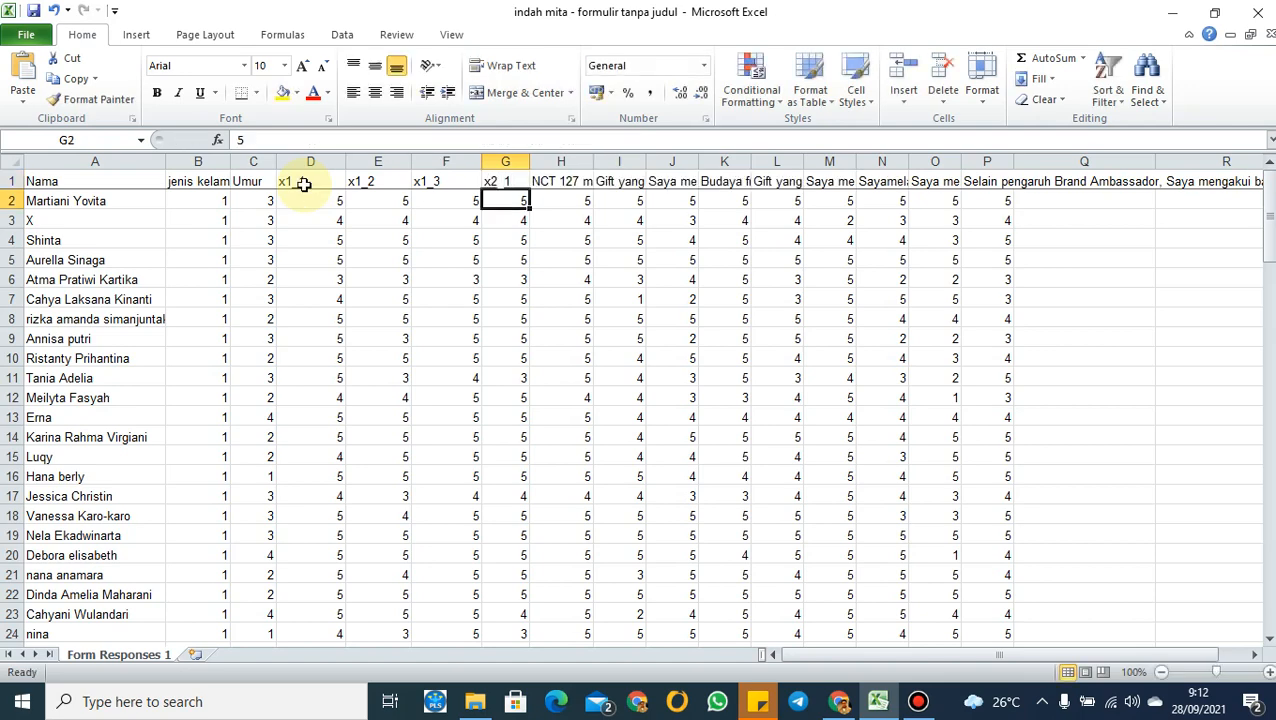
key("Up")
key("Right")
type("x")
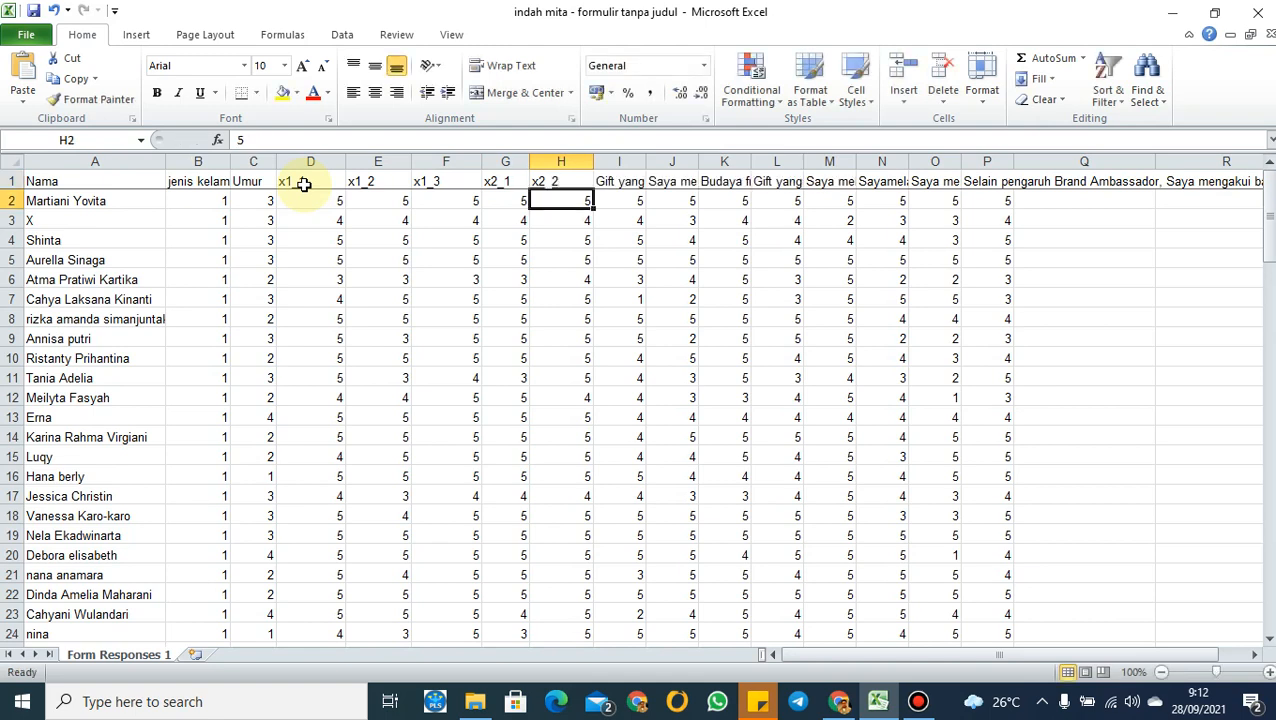
Replace the question headers in I1 and J1 with the codes x2_3 and x2_4
key("Right")
type("x")
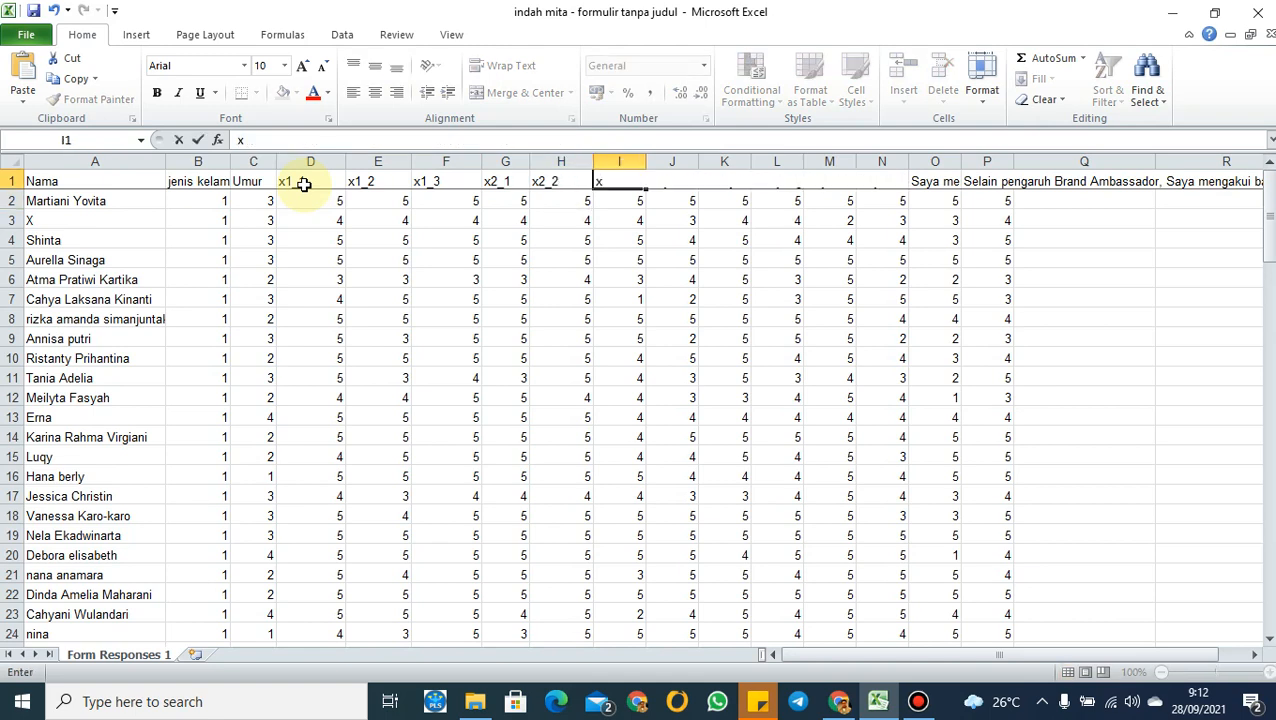
type("2_3")
key("Right")
type("x")
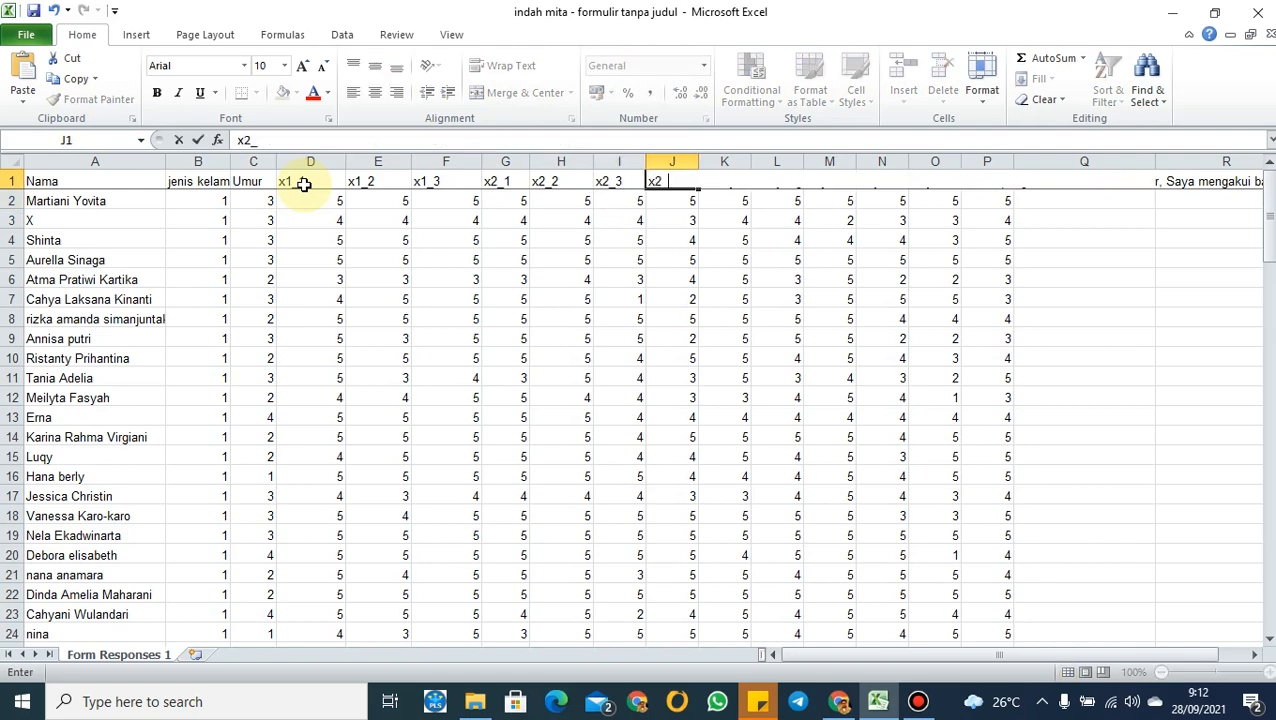
type("2_4")
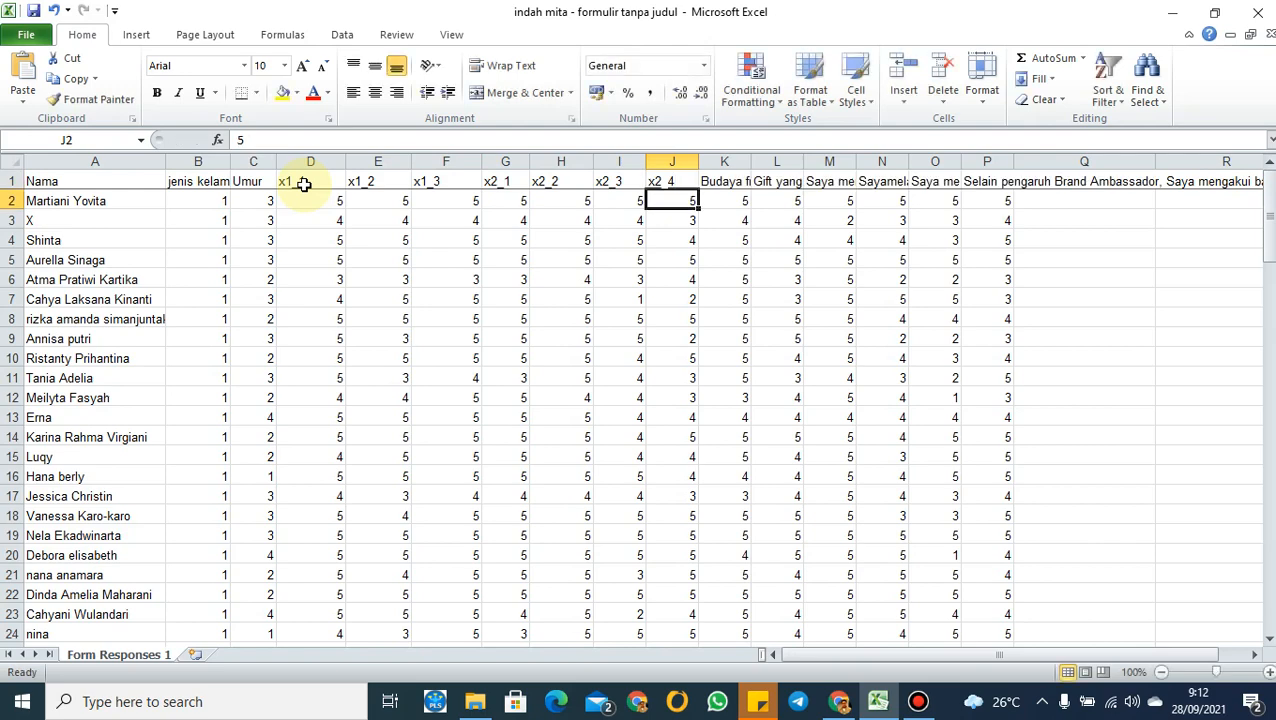
Replace the question header in K1 with the code y1_1
key("Right")
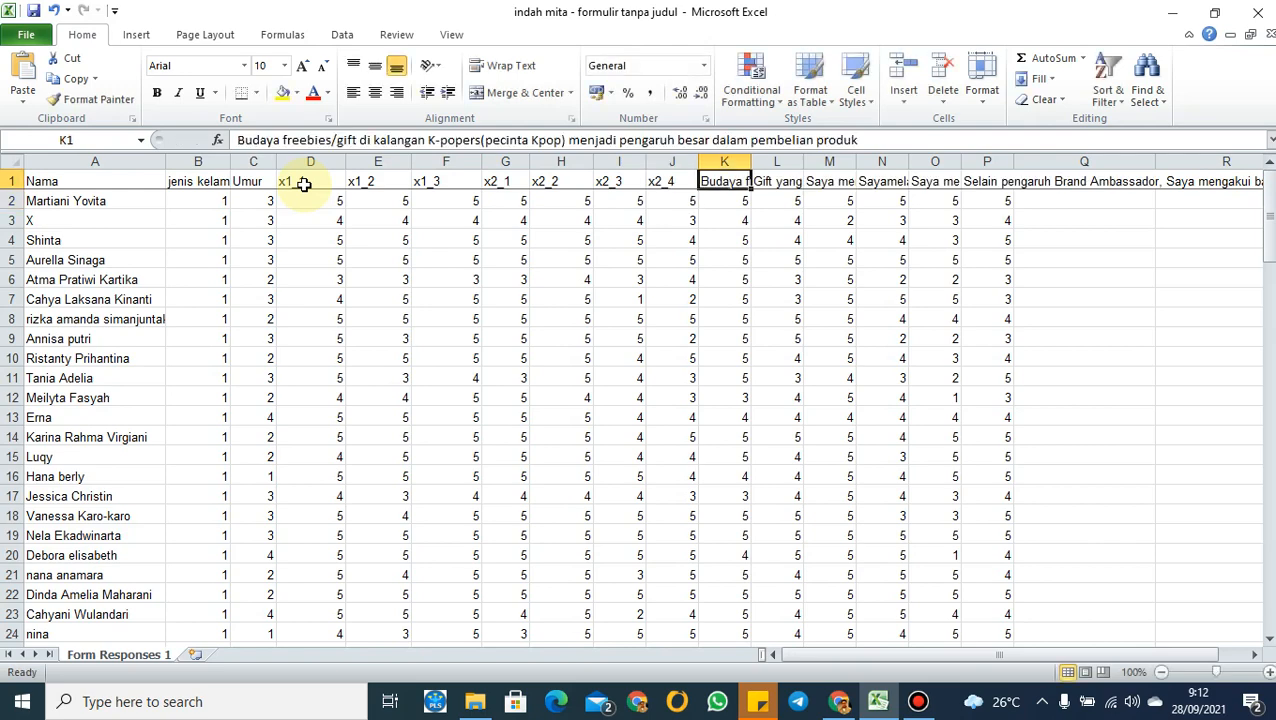
type("y1")
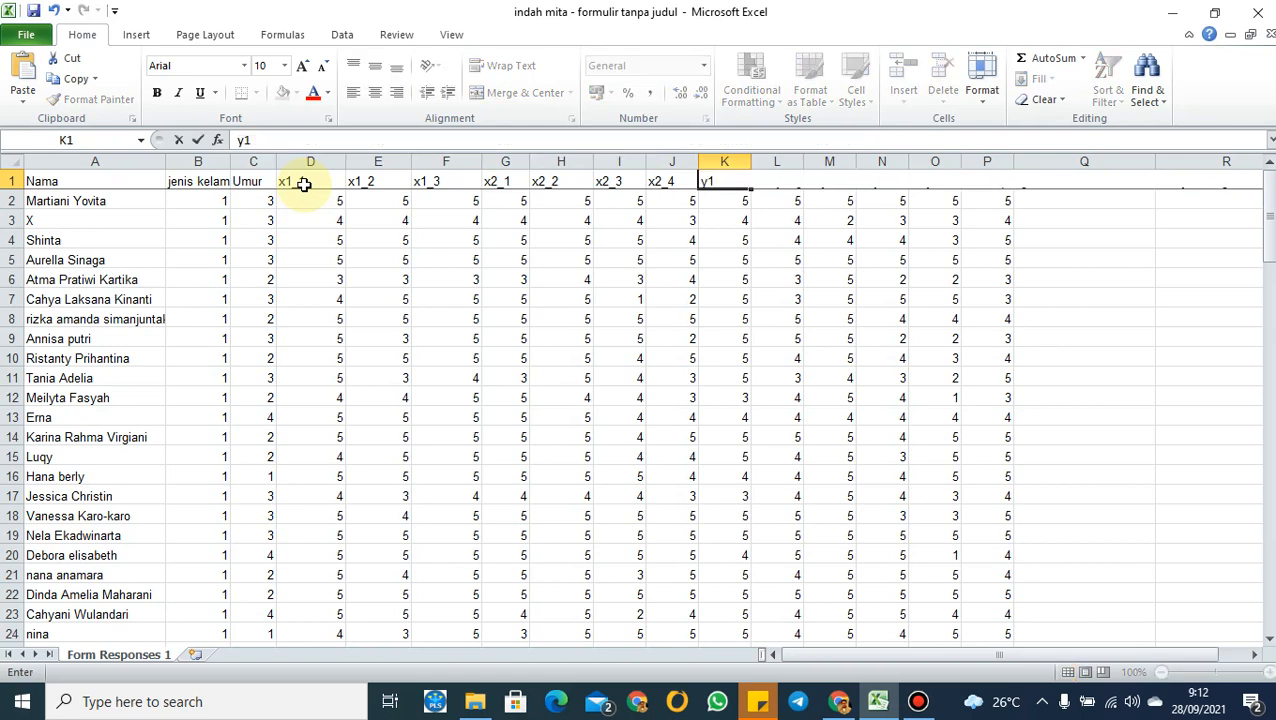
type("_1")
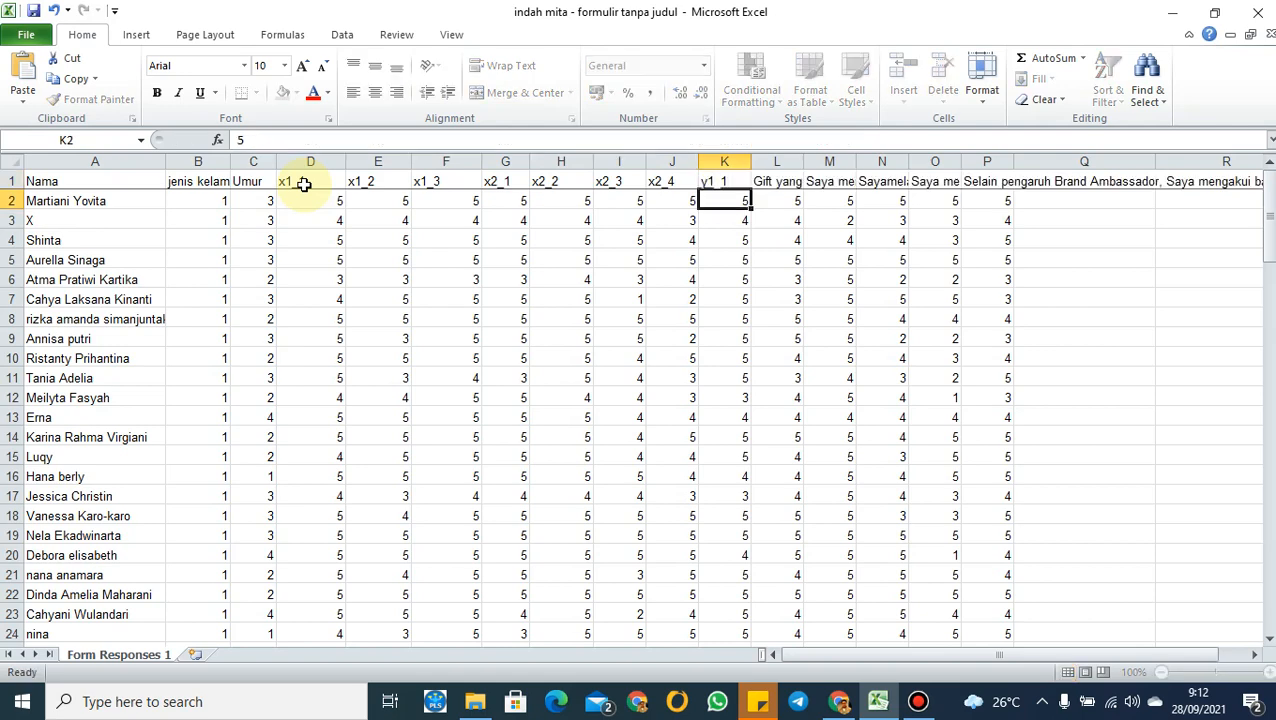
key("Tab")
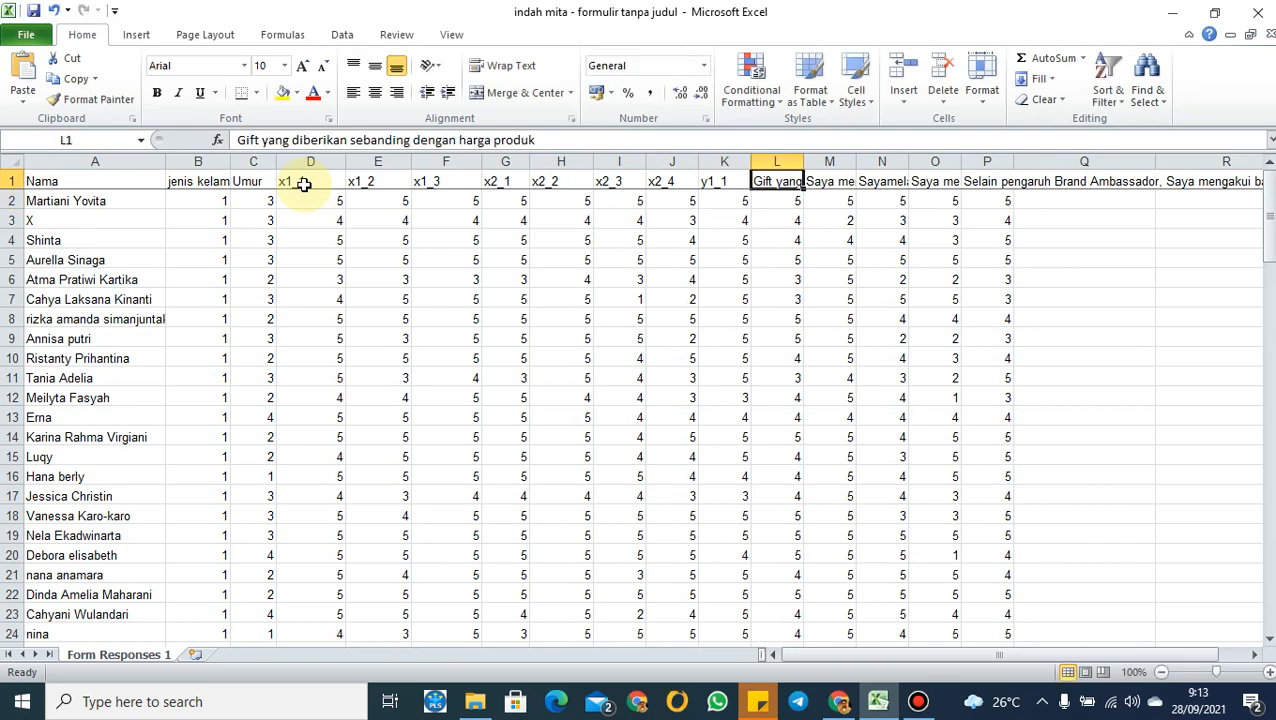
type("y2_2")
key("Return")
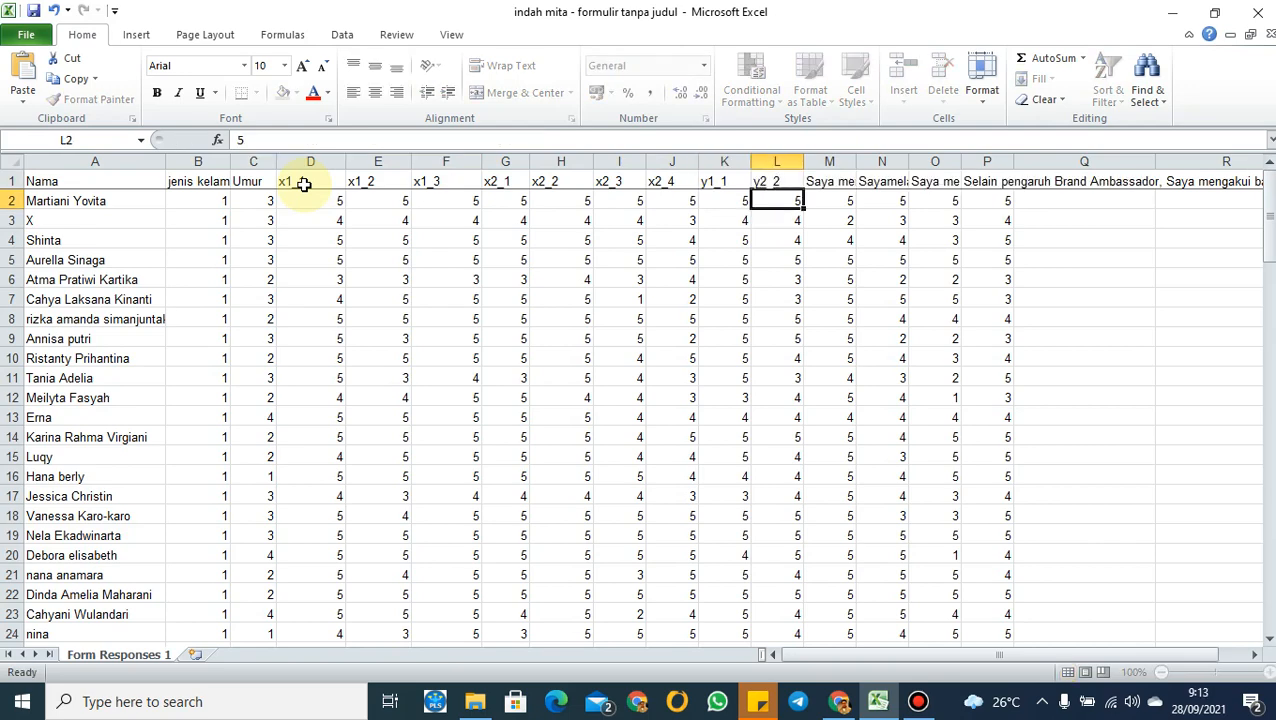
key("Up")
key("Tab")
type("Y3")
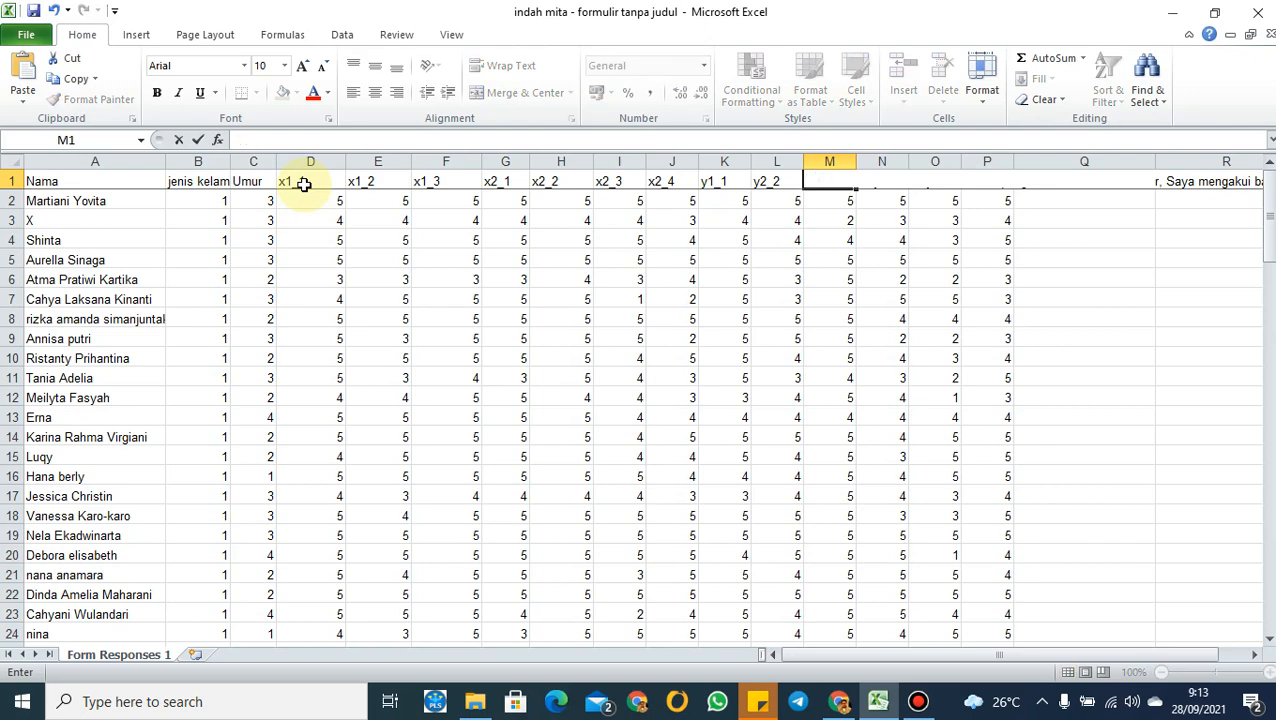
Set the headers in L1, M1 and N1 to y1_2, y1_3 and y1_4
left_click(768, 180)
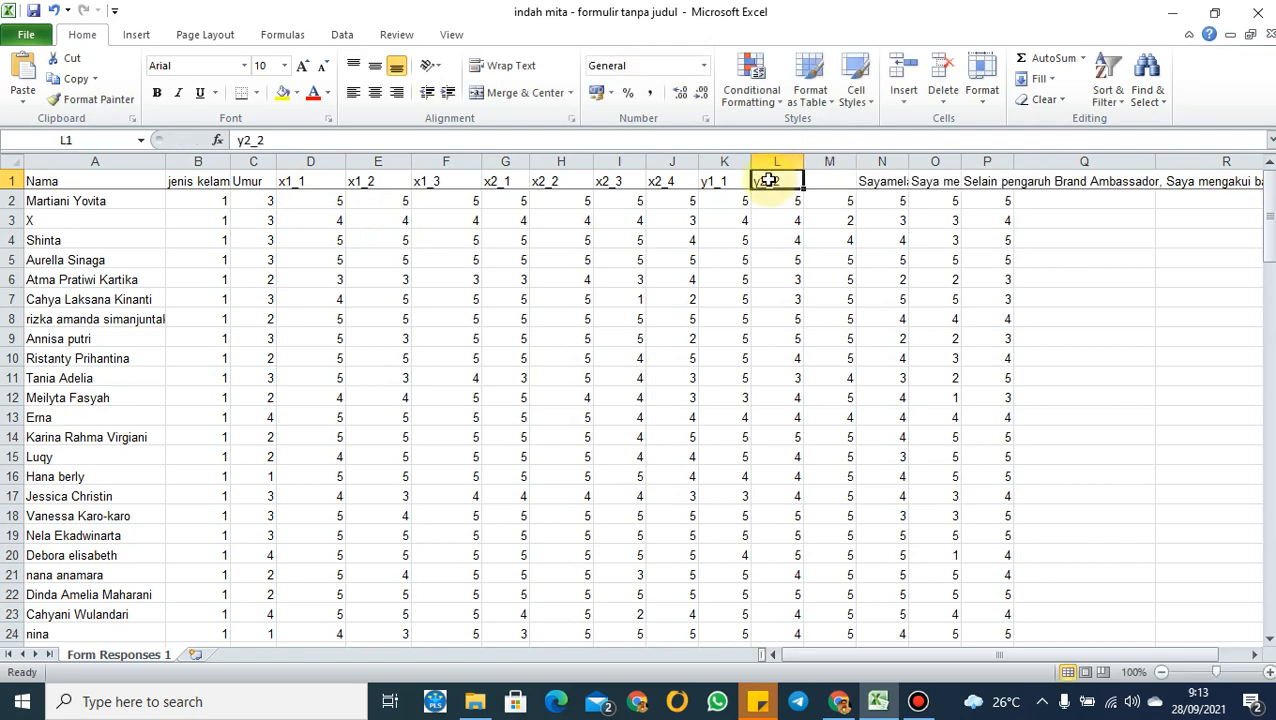
type("y1_2")
key("Tab")
type("y1_")
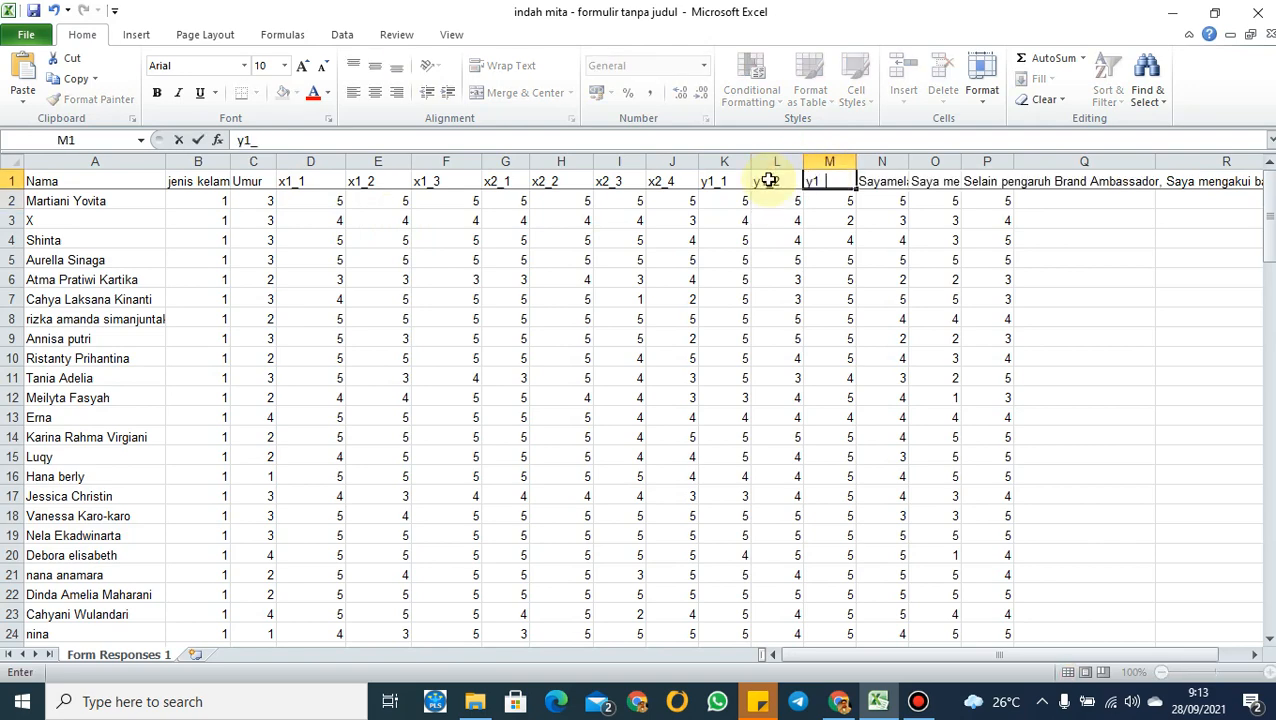
type("3")
key("Tab")
type("y")
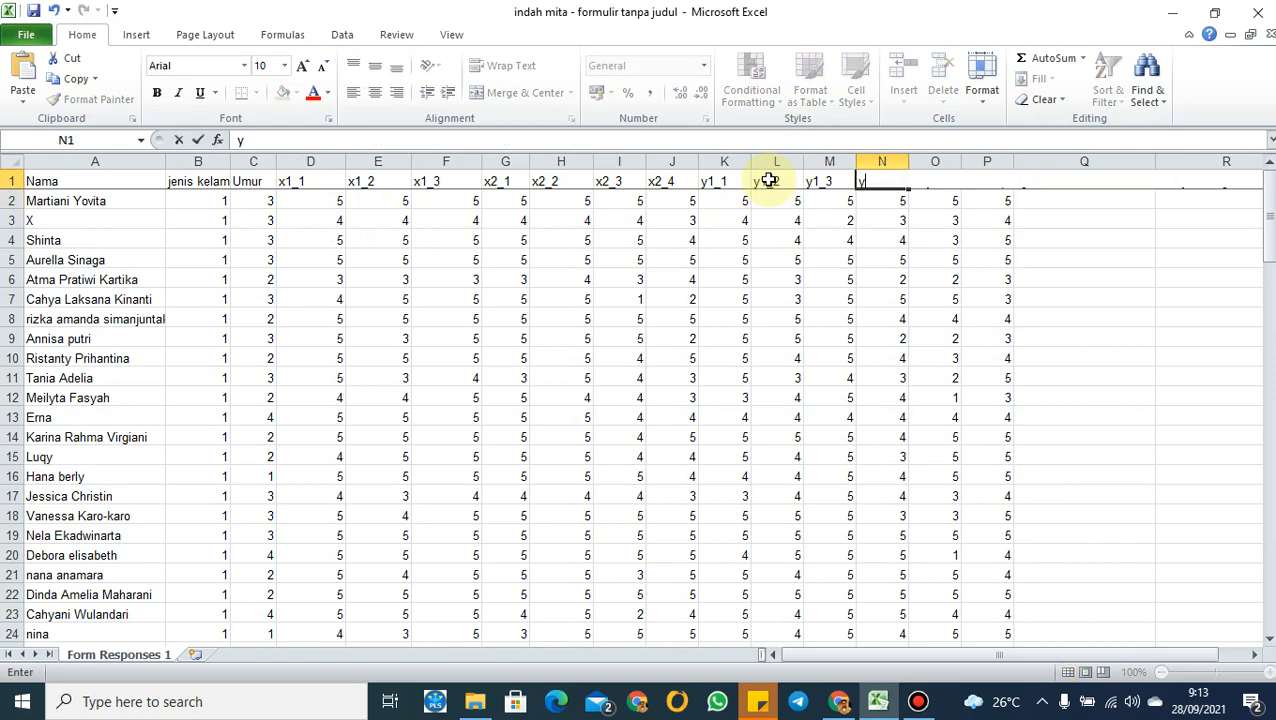
type("1_4")
key("Return")
Replace the question headers in O1 and P1 with the codes y1_5 and y1_6
key("Up")
key("Right")
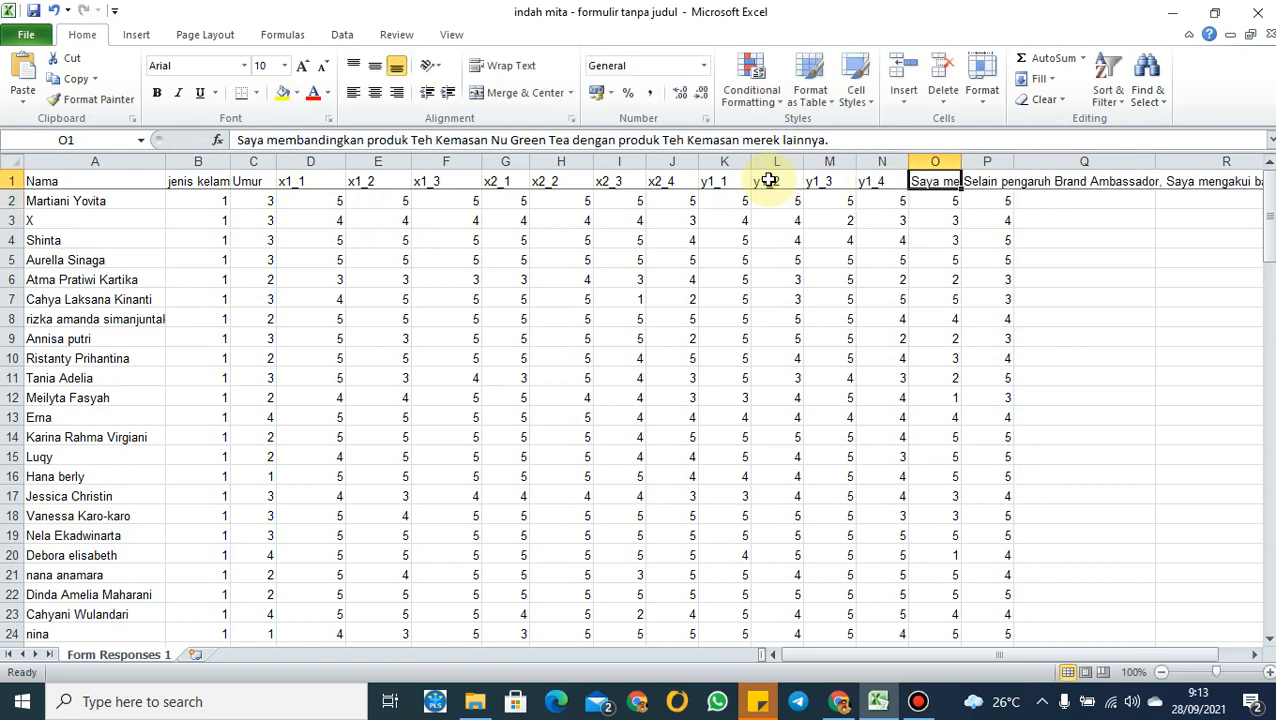
type("y1_")
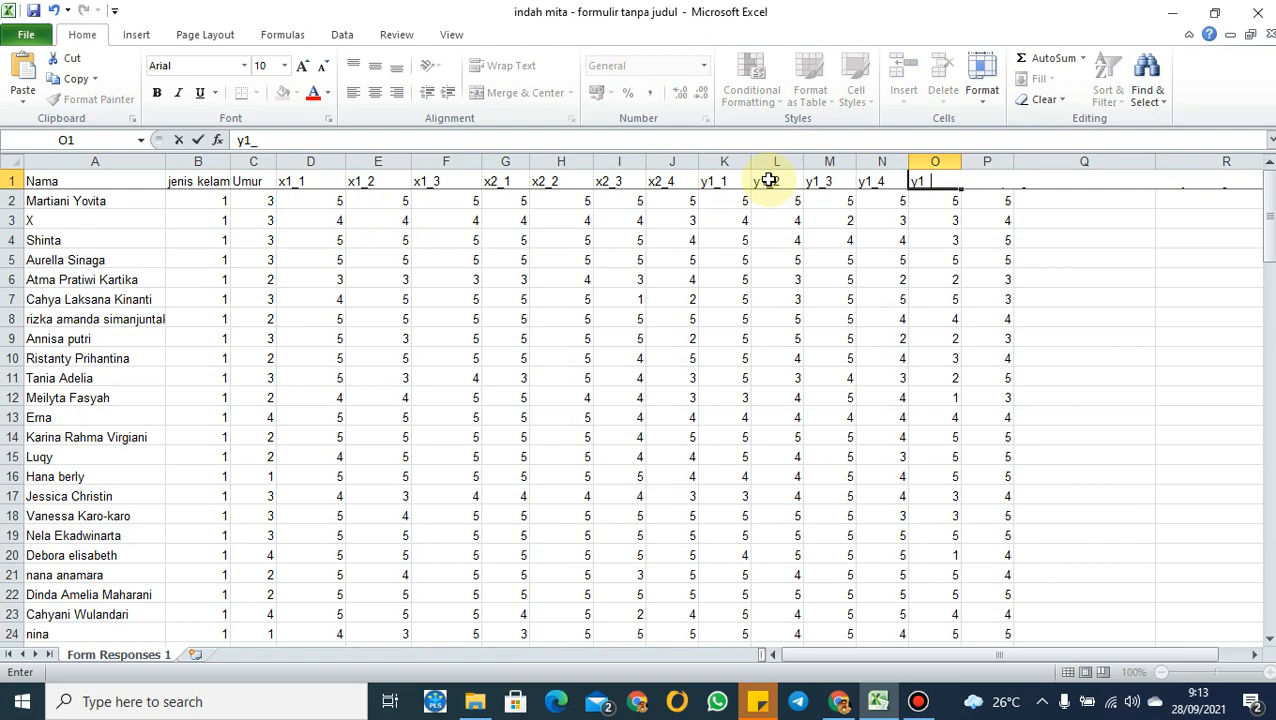
type("5")
key("Return")
key("Up")
key("Right")
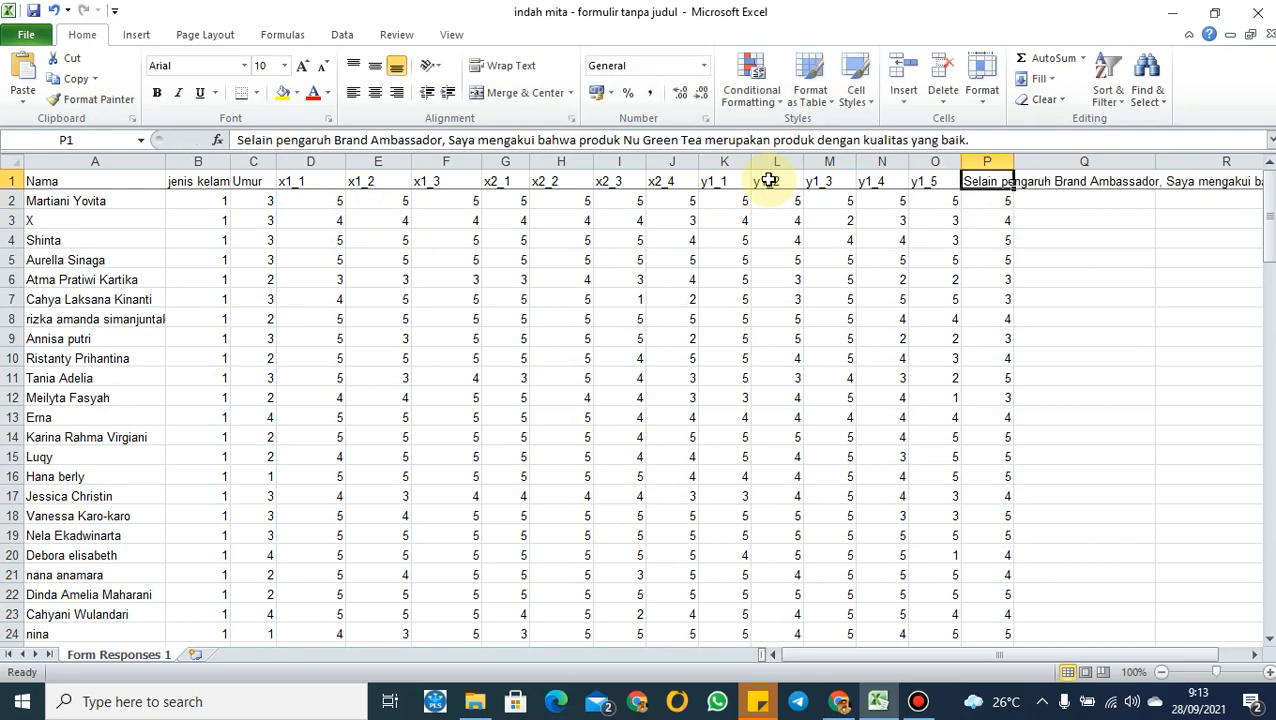
type("y1_6")
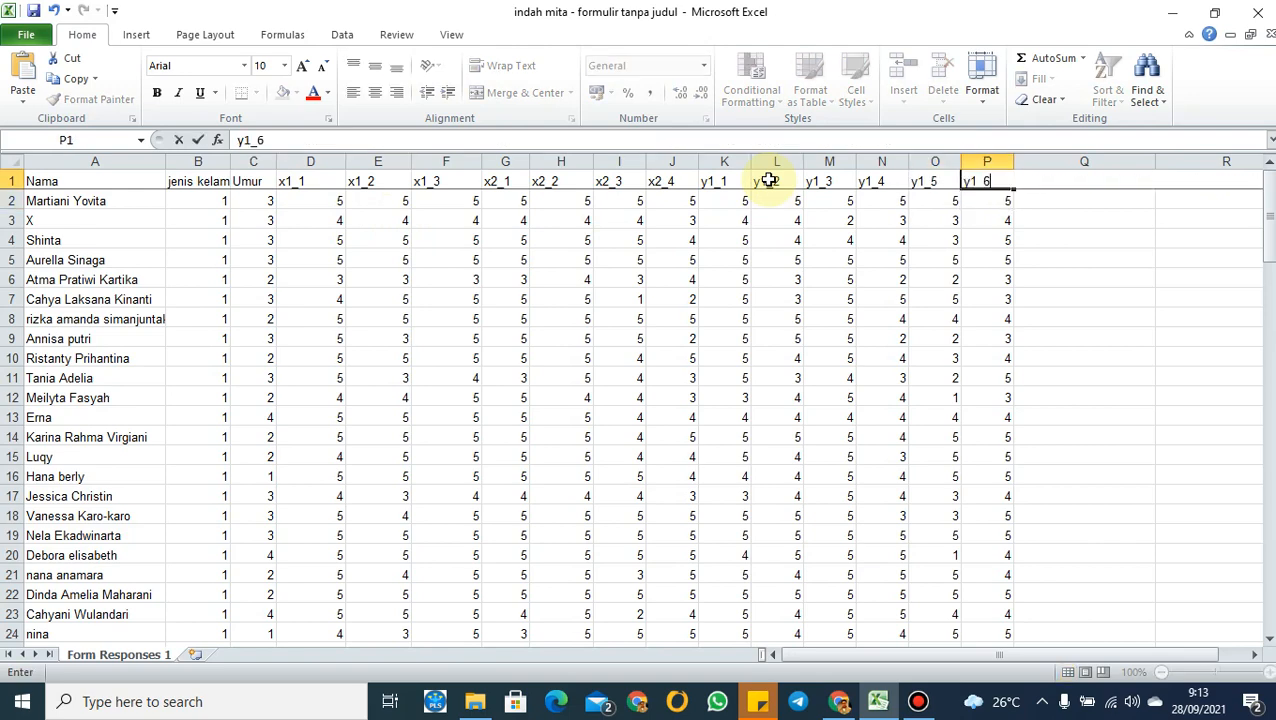
key("Return")
left_click(1112, 431)
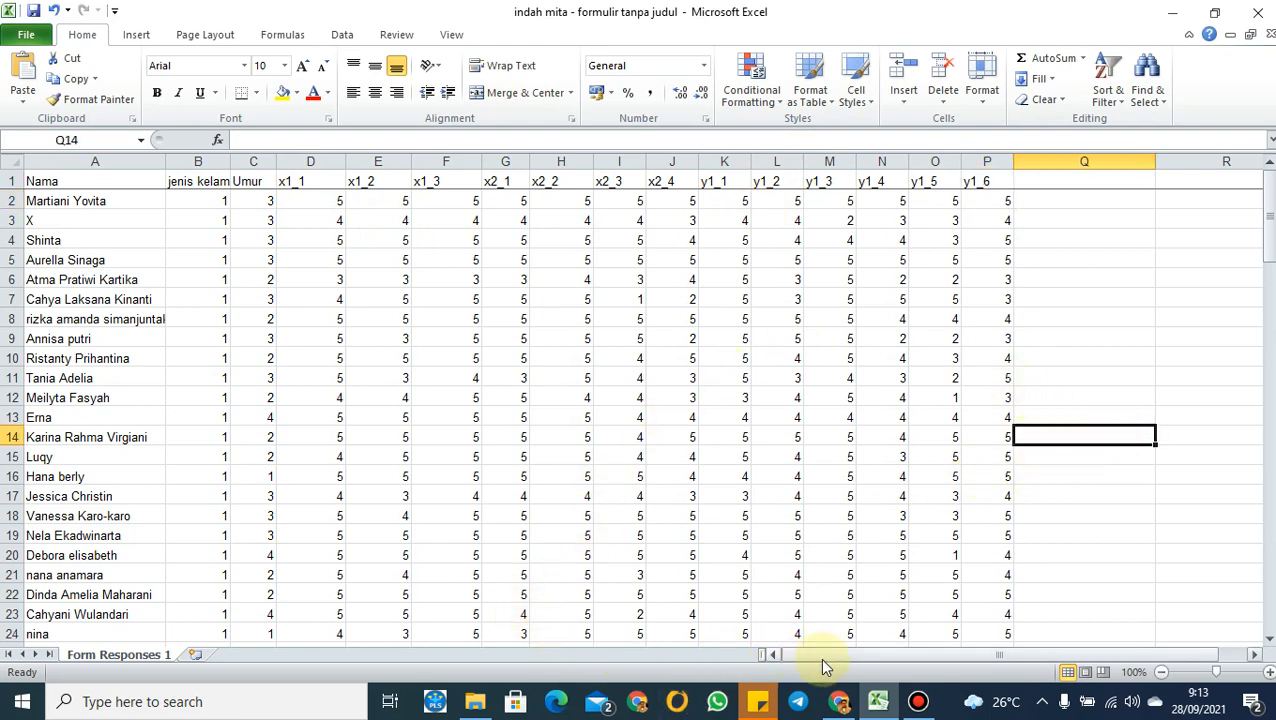
Insert an empty row above the header row and select cell D1 above the x1_1 column
left_click_drag(823, 660, 777, 672)
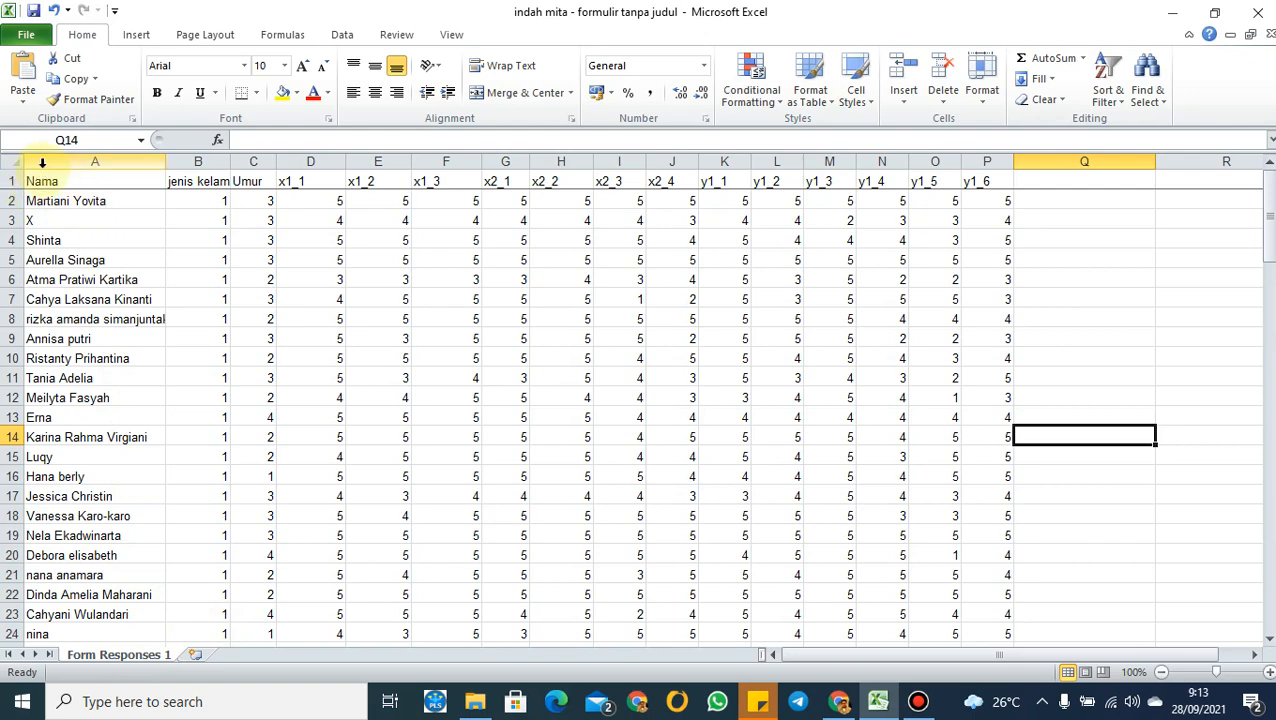
right_click(8, 181)
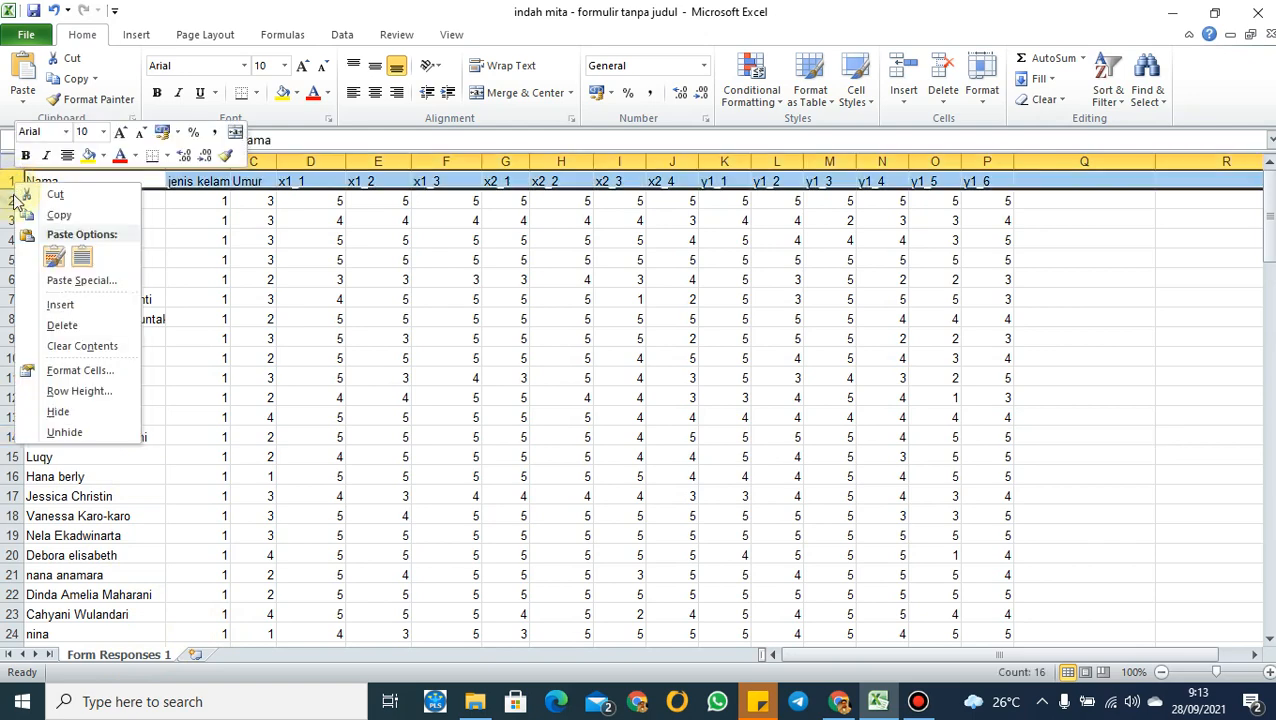
left_click(60, 304)
left_click(313, 180)
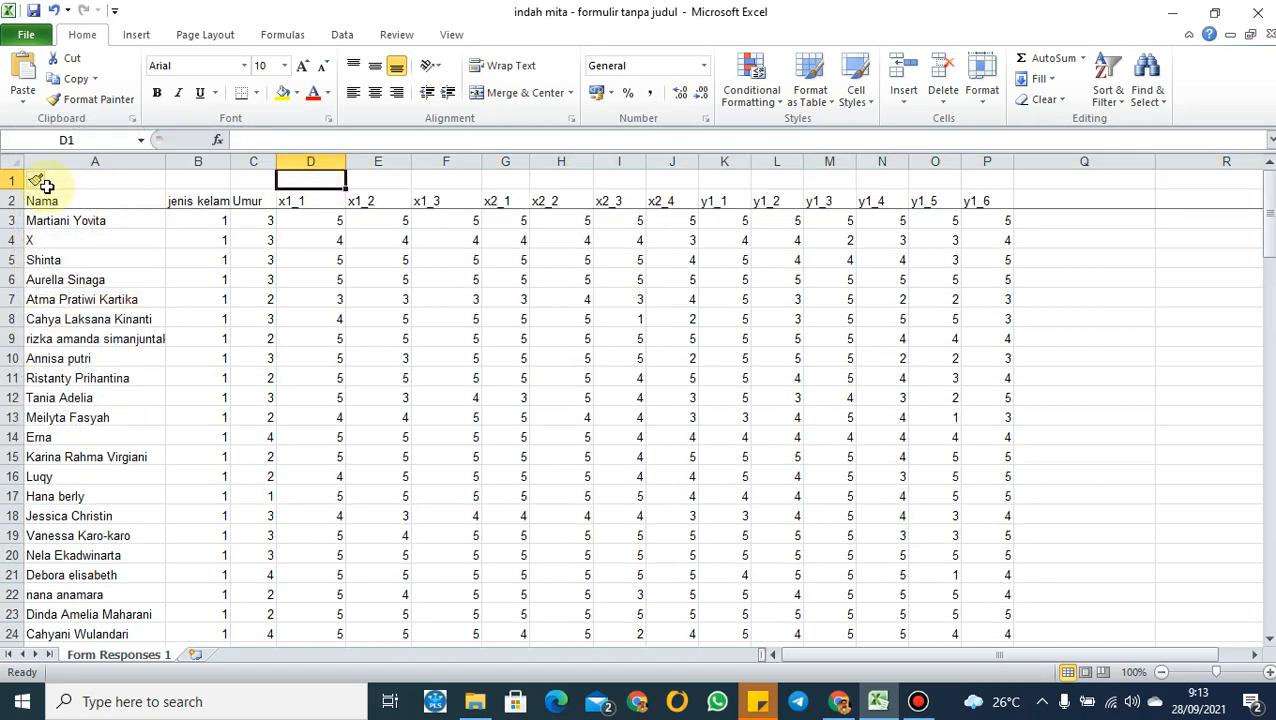
Delete the empty row above the header row
left_click(10, 181)
right_click(35, 180)
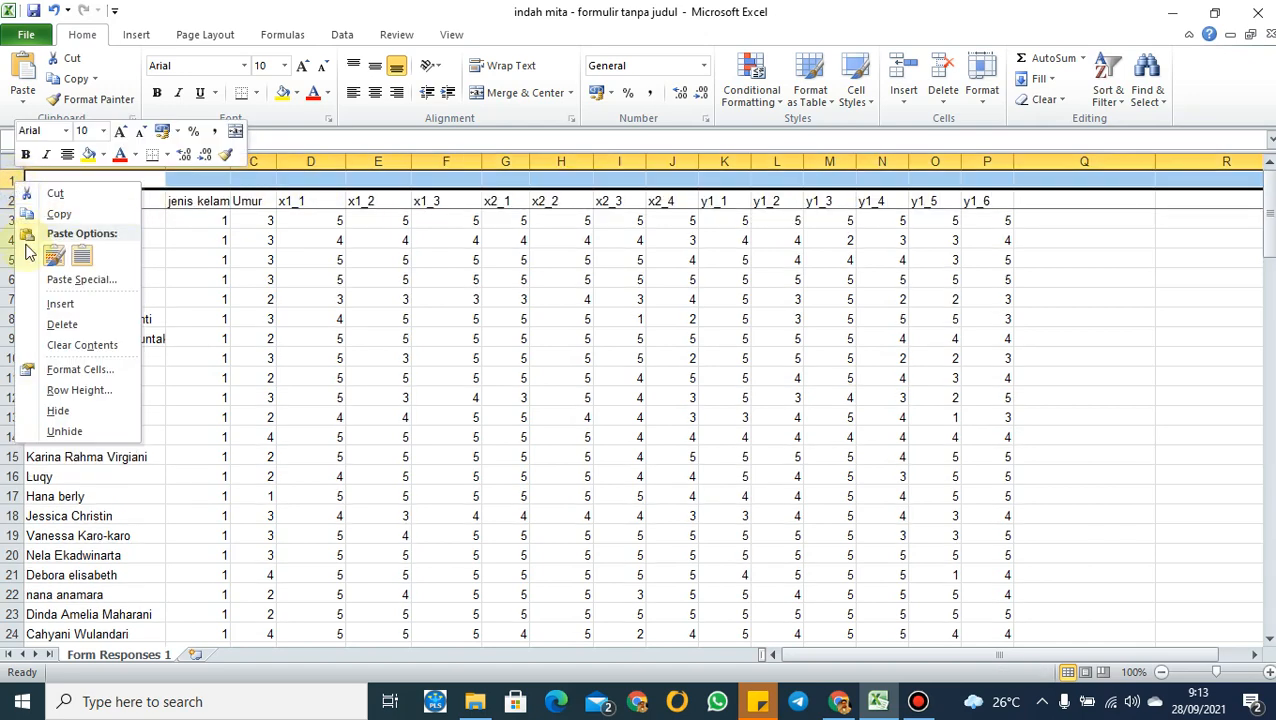
left_click(62, 324)
Insert an empty column before the Nama column and delete it again
left_click(59, 161)
right_click(60, 161)
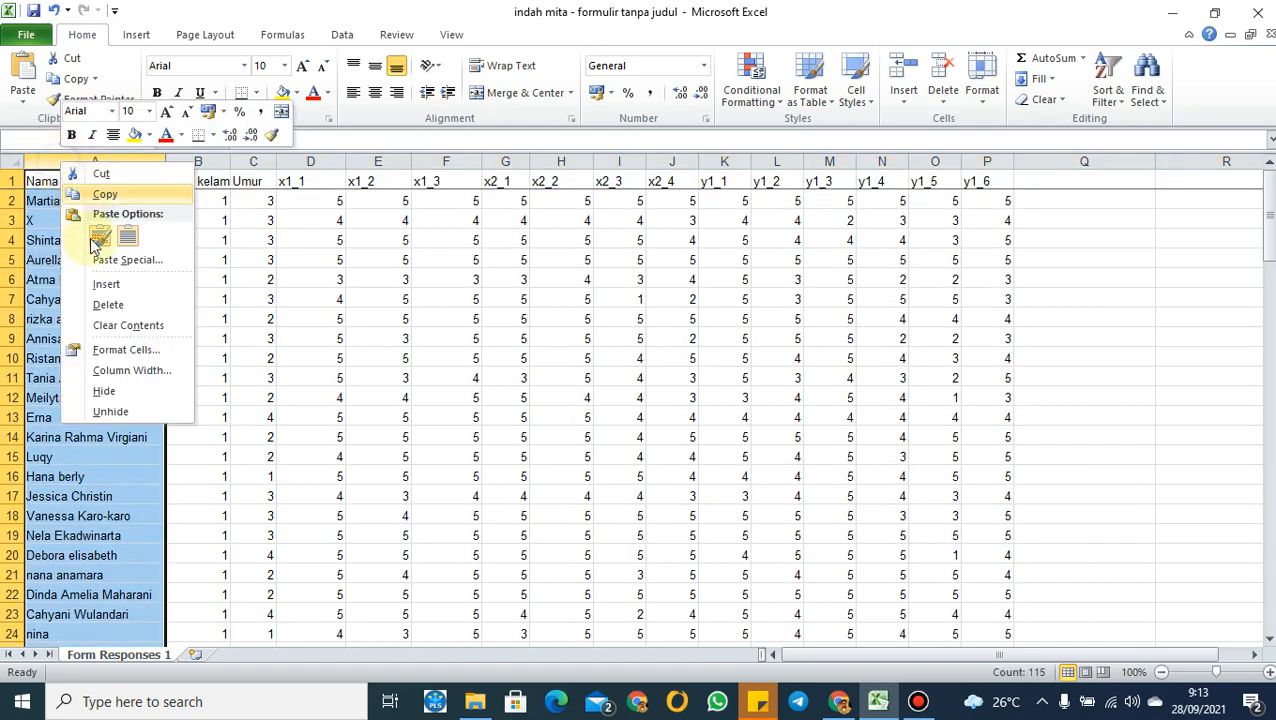
left_click(110, 279)
left_click(127, 280)
left_click(30, 241)
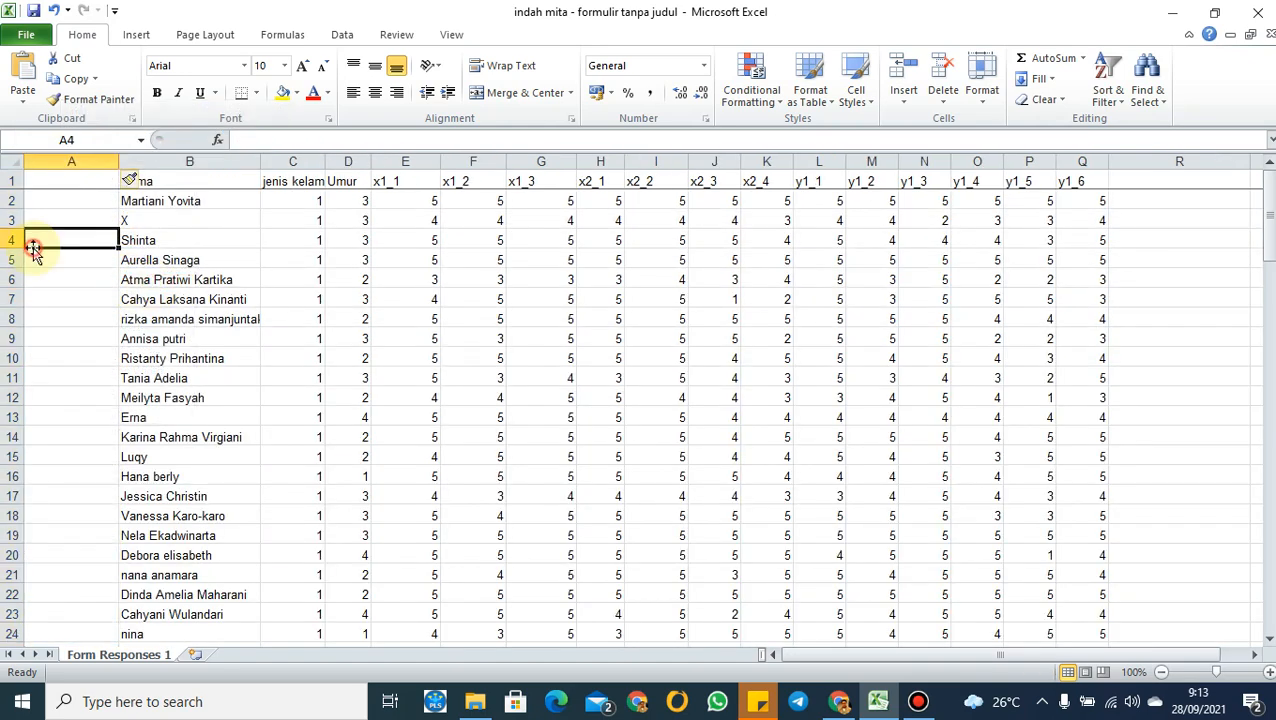
left_click(72, 161)
right_click(75, 163)
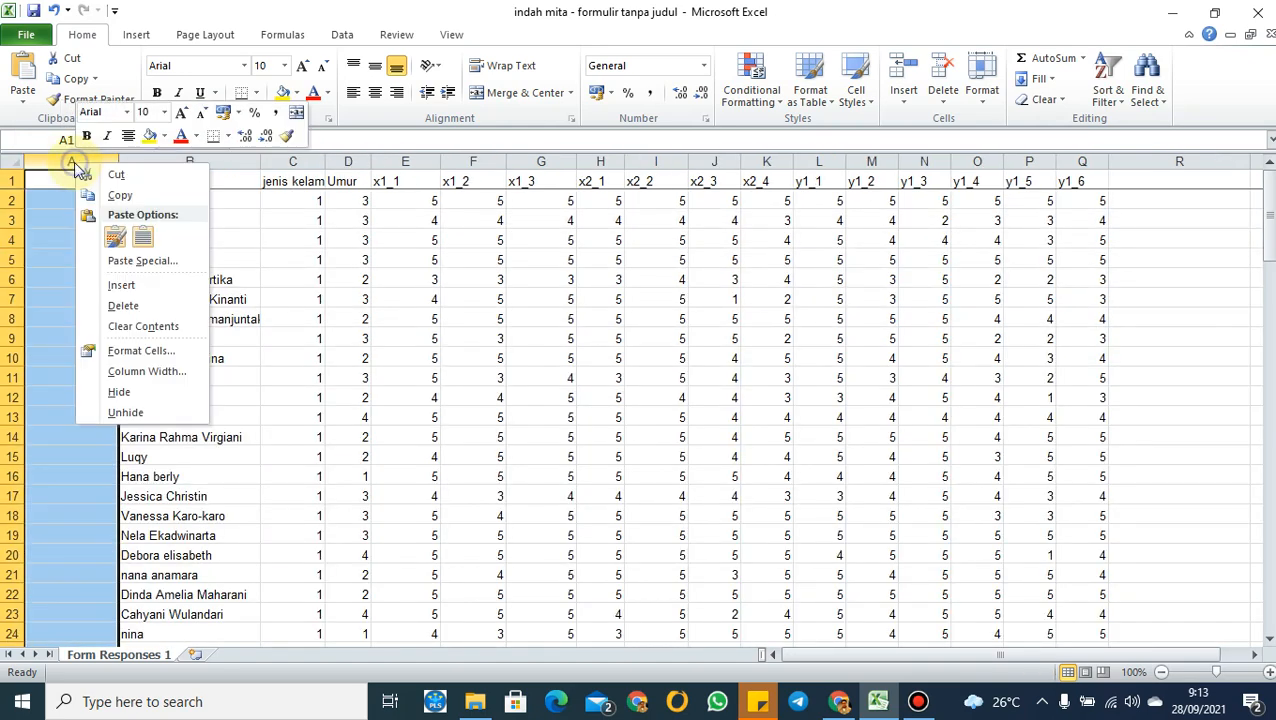
left_click(126, 305)
left_click(227, 305)
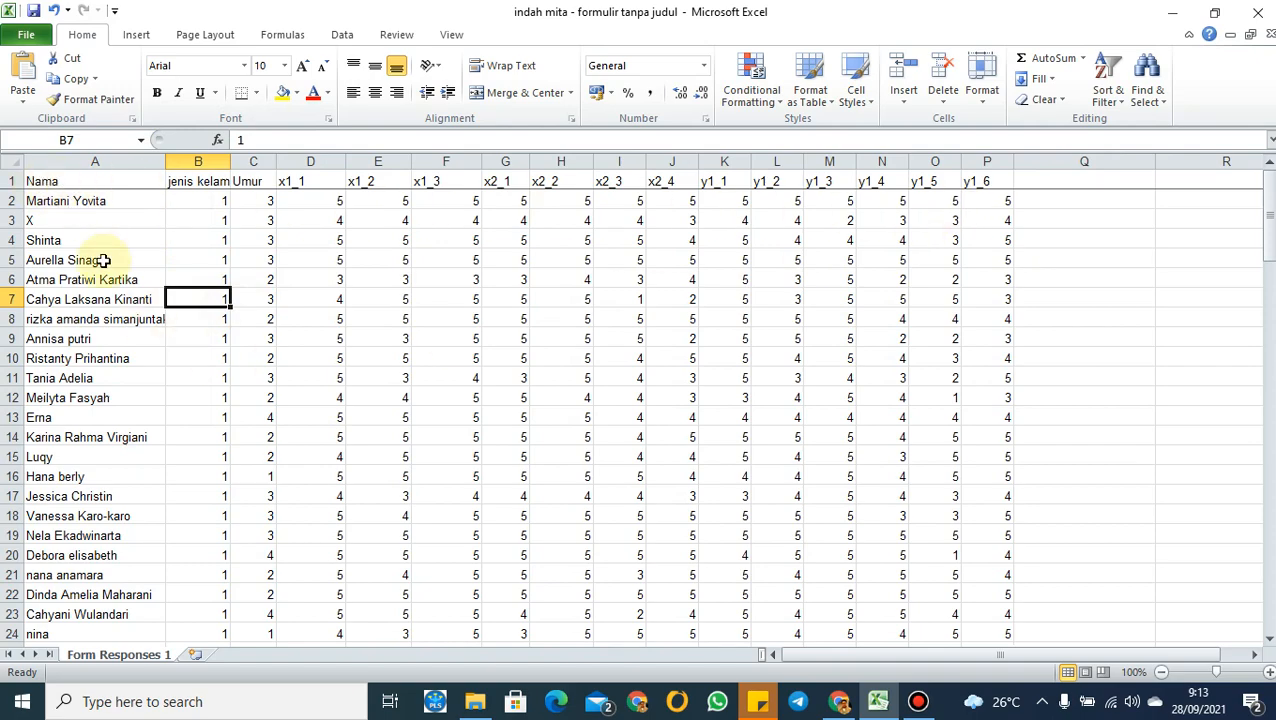
scroll(95, 285, "down", 4)
scroll(86, 398, "down", 20)
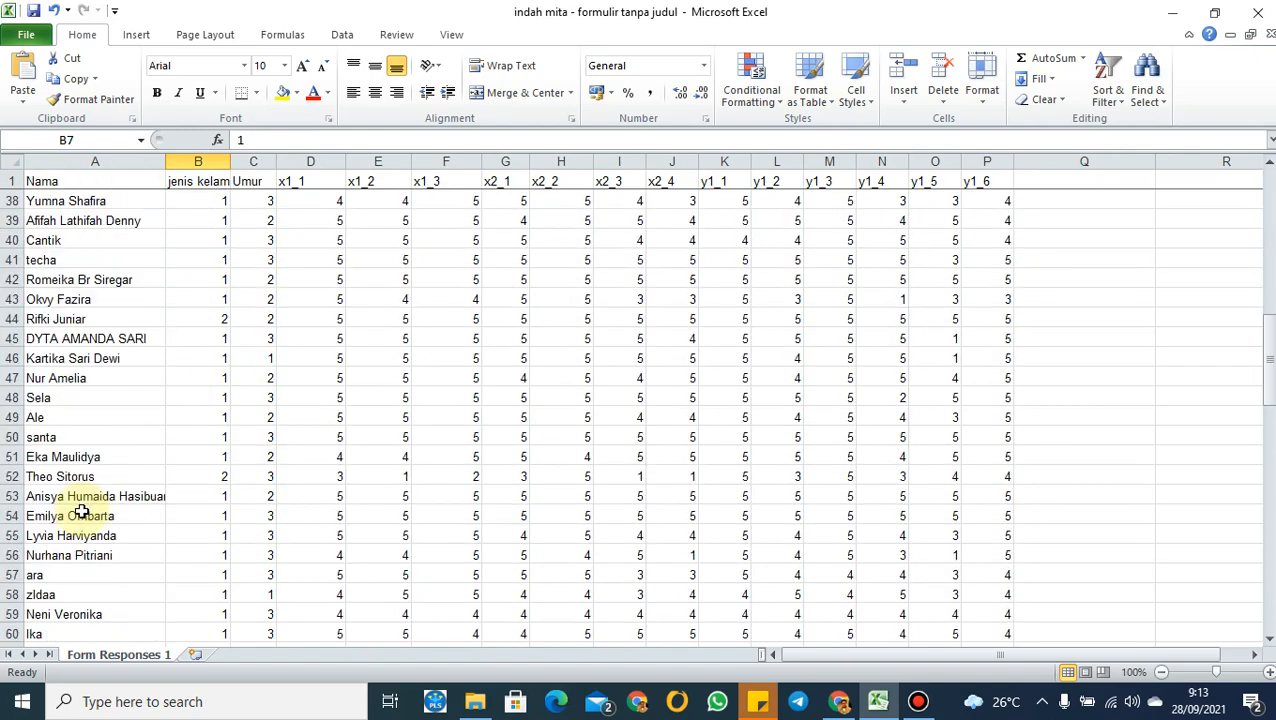
scroll(81, 535, "down", 11)
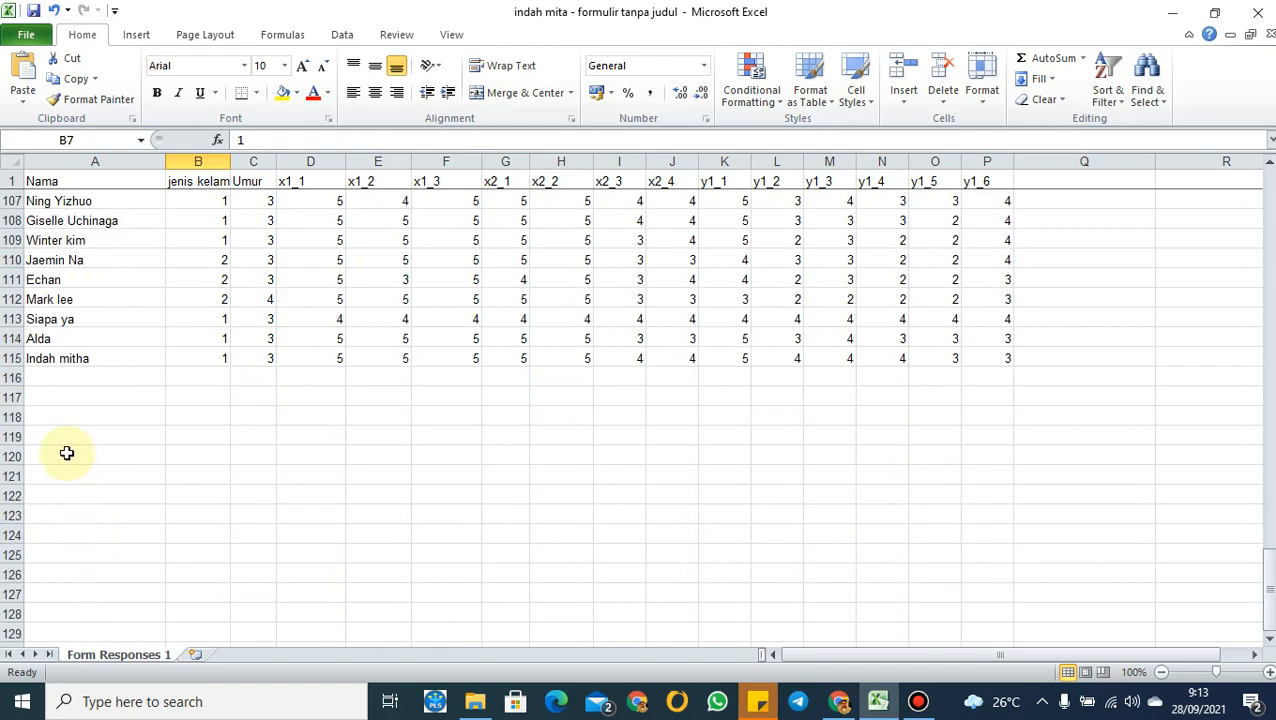
scroll(1150, 455, "up", 5)
scroll(1137, 454, "up", 20)
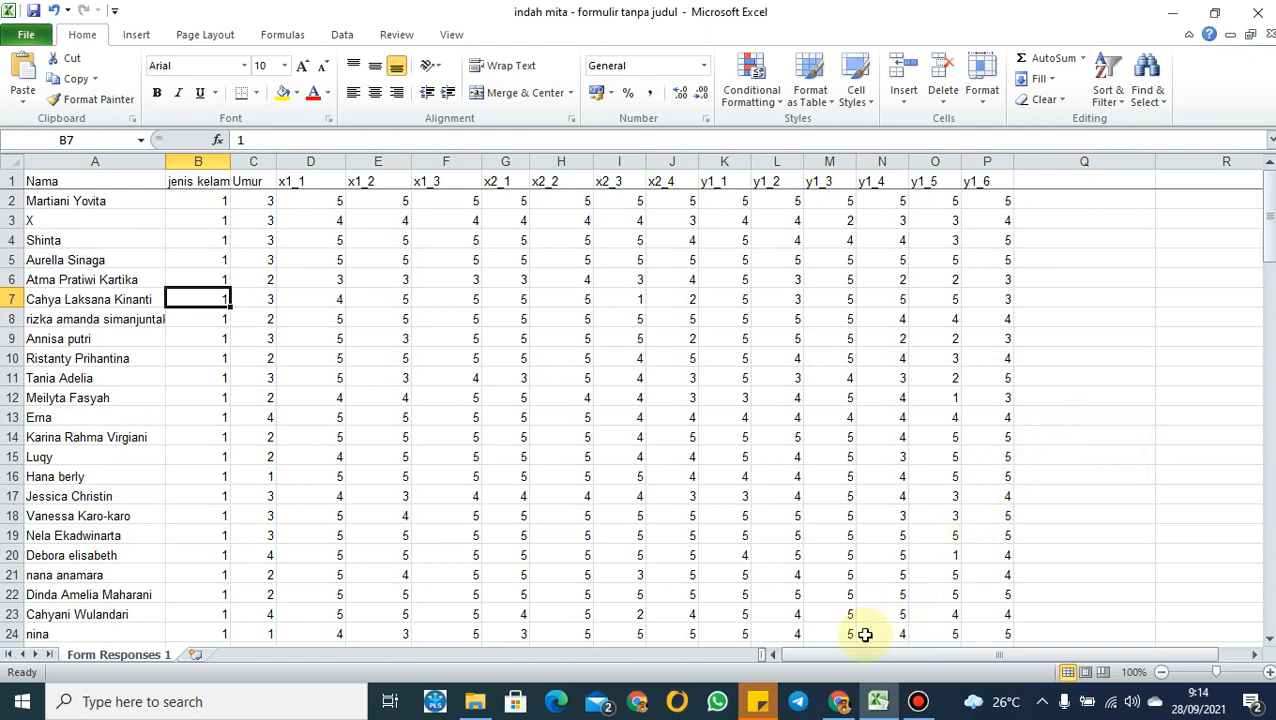
Launch IBM SPSS Statistics 25 and dismiss its welcome dialog
left_click(258, 706)
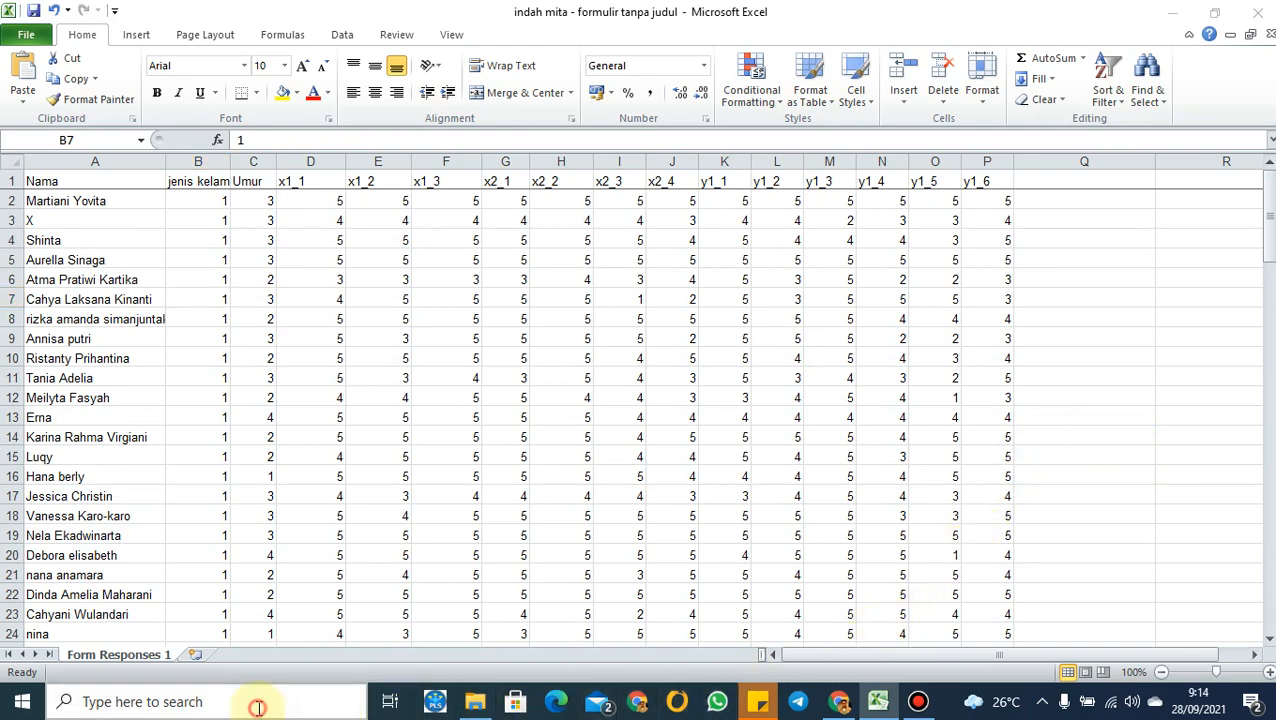
type("sp")
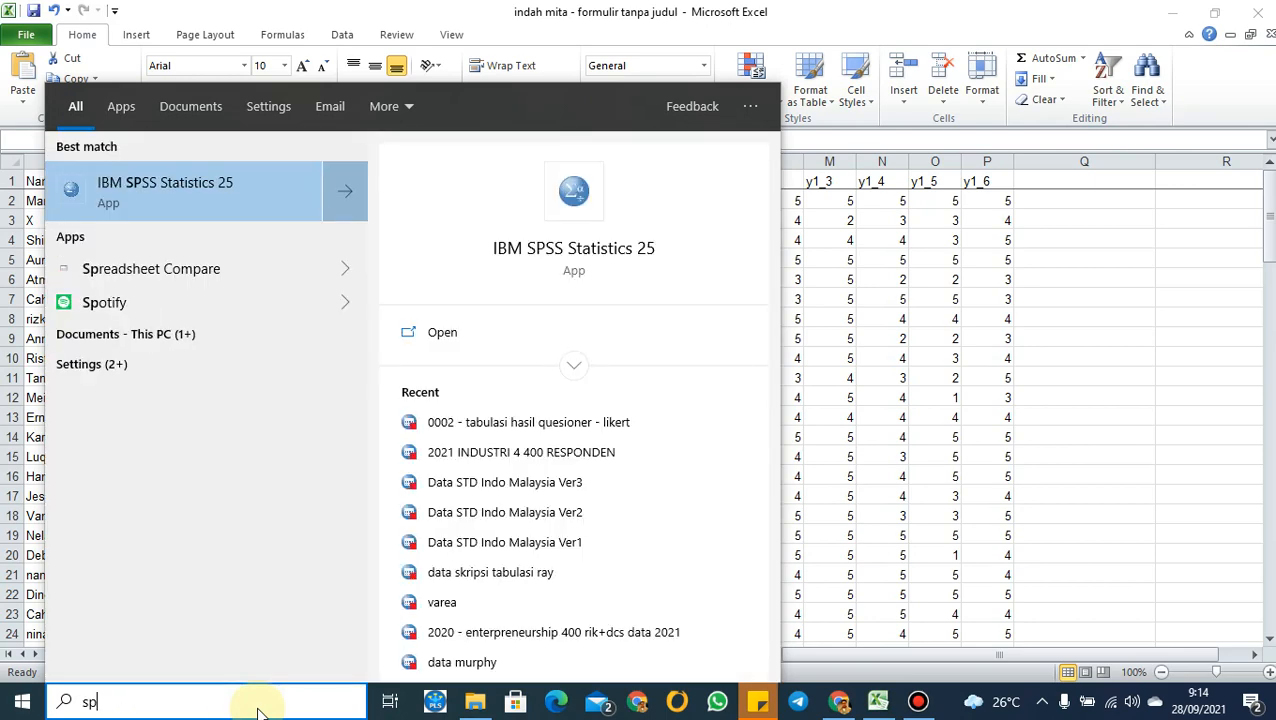
key("Return")
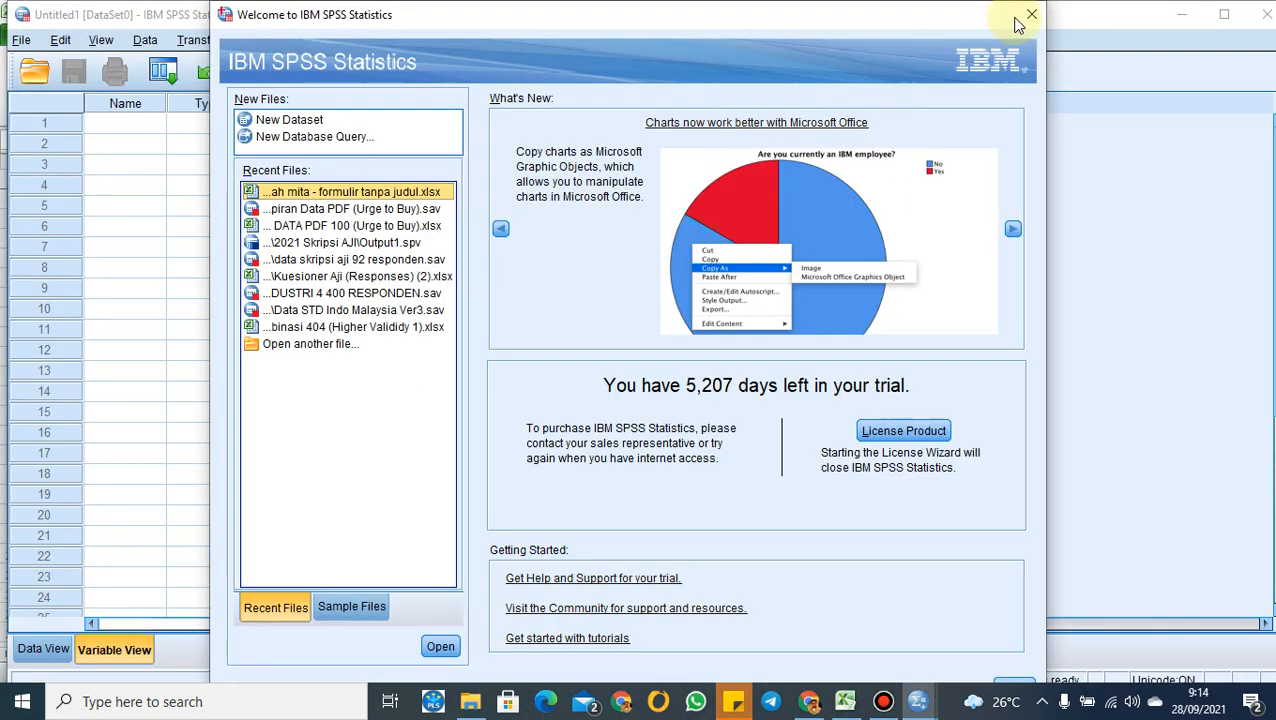
left_click(1031, 14)
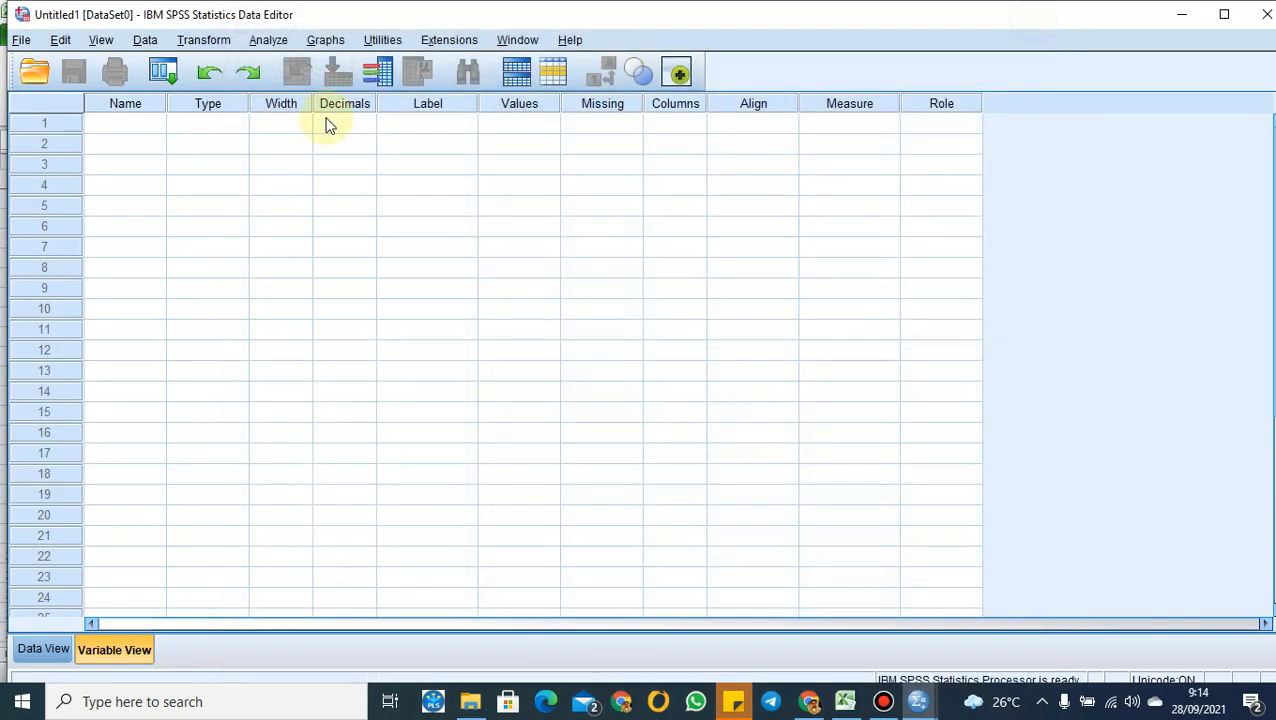
Import the questionnaire Excel workbook from Downloads, using the Form Responses 1 worksheet with variable names read from the first row
left_click(22, 40)
mouse_move(48, 115)
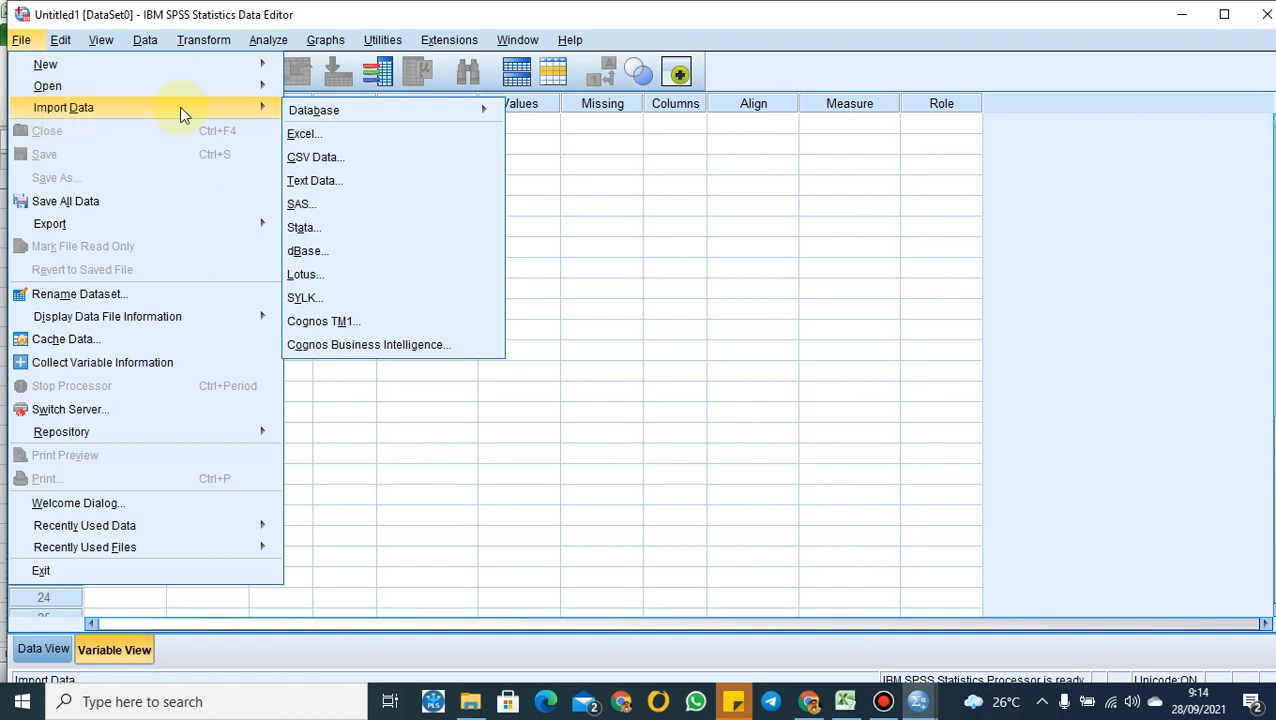
left_click(301, 133)
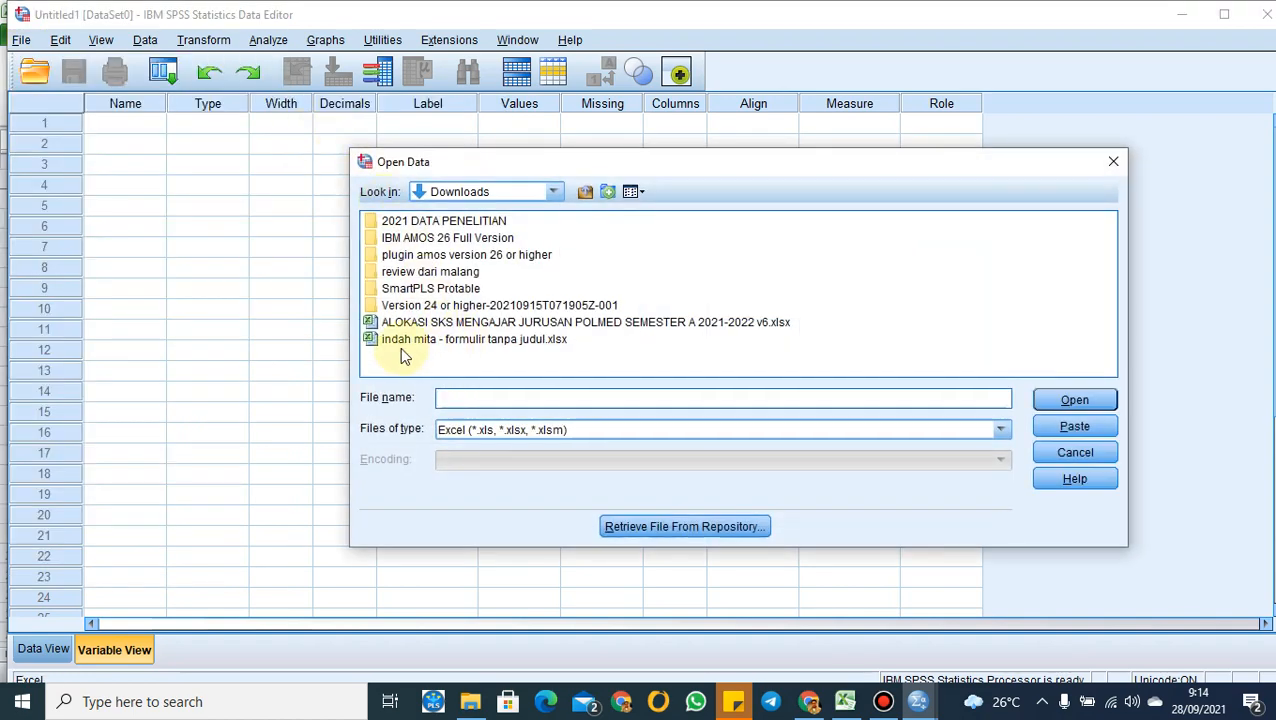
left_click(458, 341)
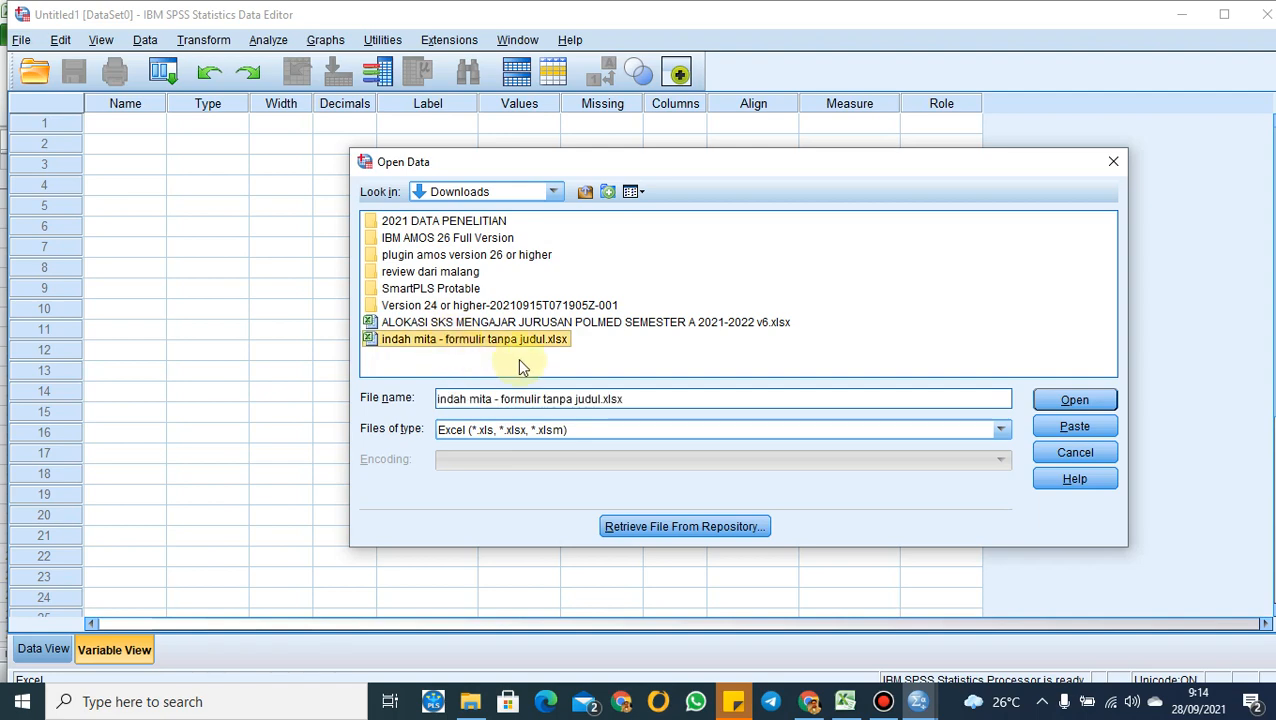
left_click(1073, 400)
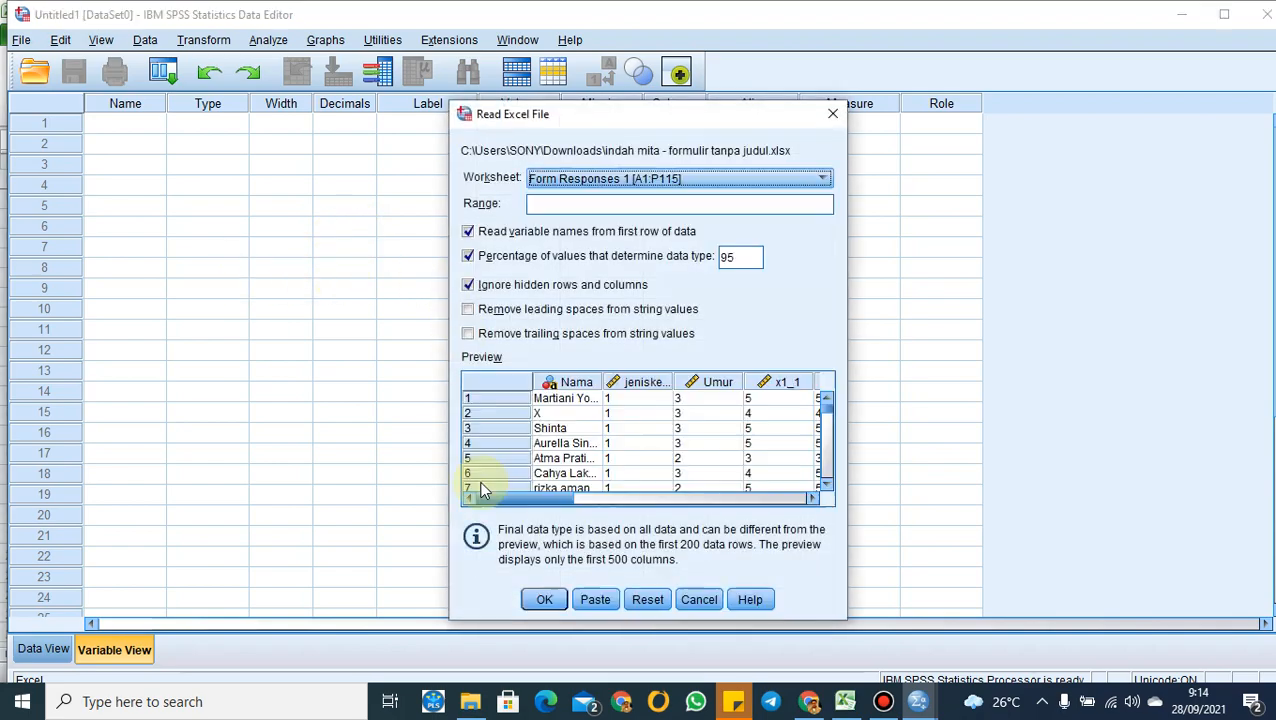
left_click(540, 599)
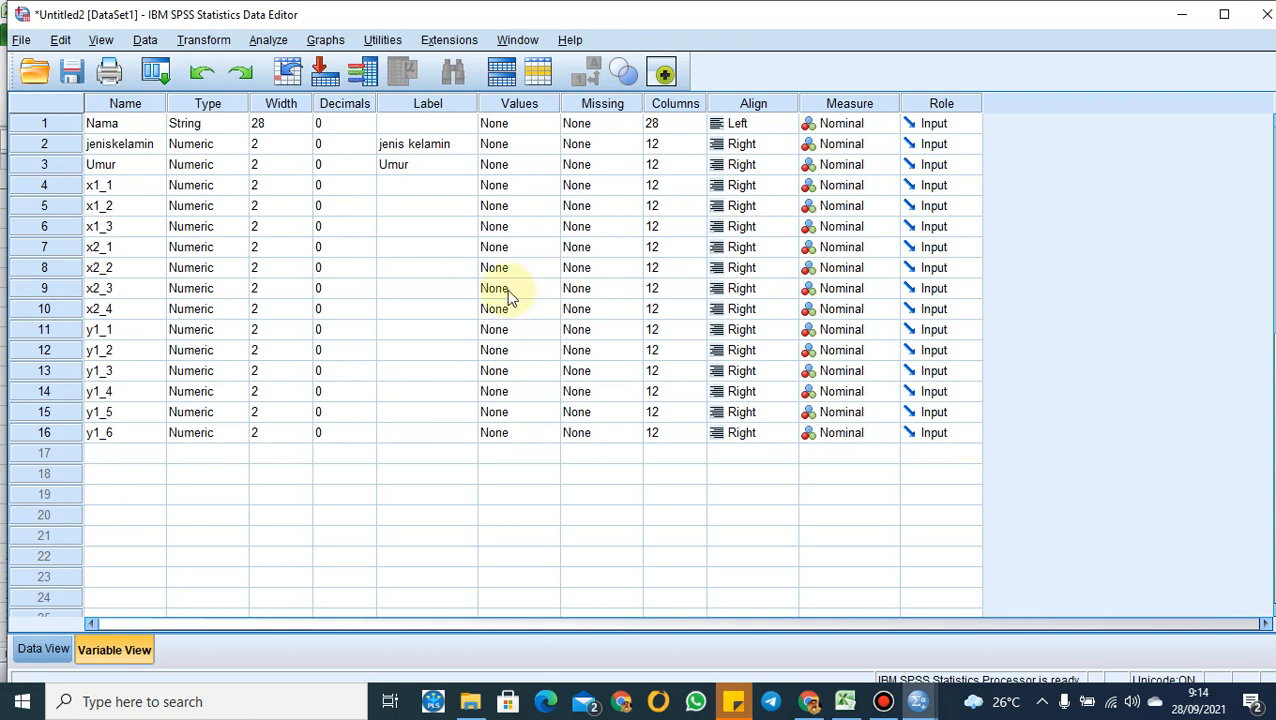
Show the imported cases and narrow all variable columns from Nama to y1_6 together
left_click(43, 649)
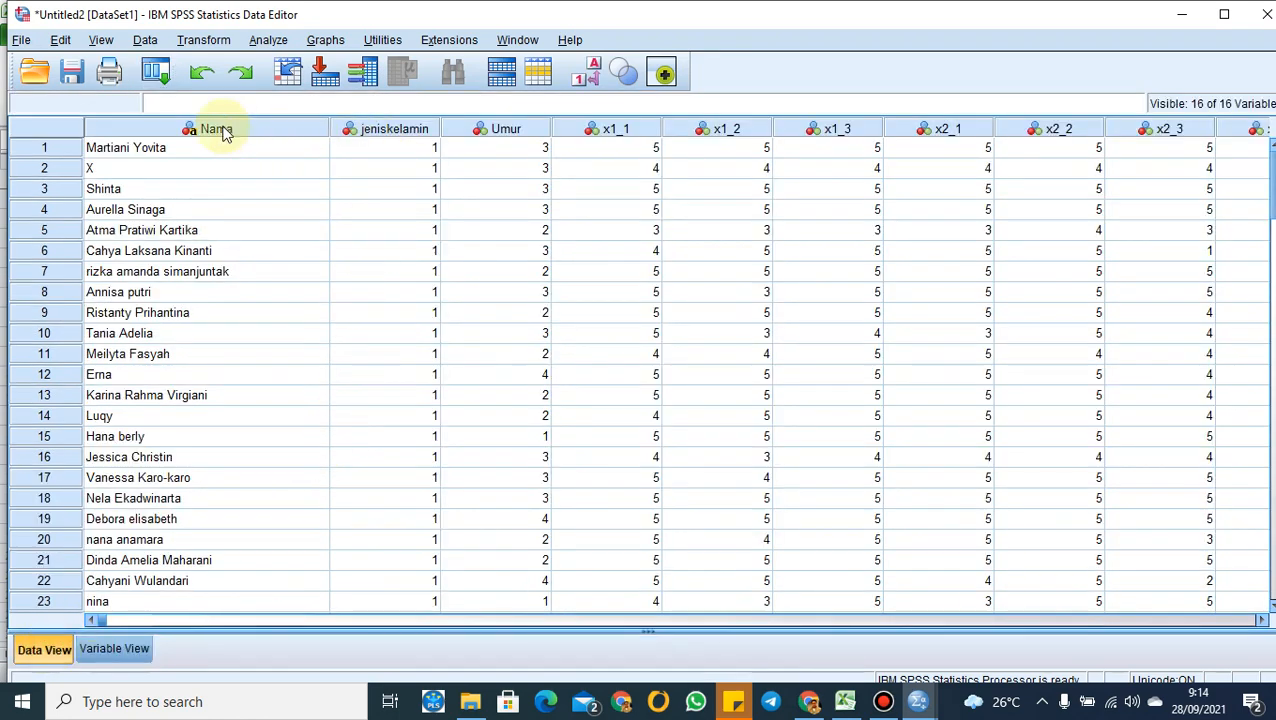
left_click_drag(219, 128, 1265, 130)
key("Right")
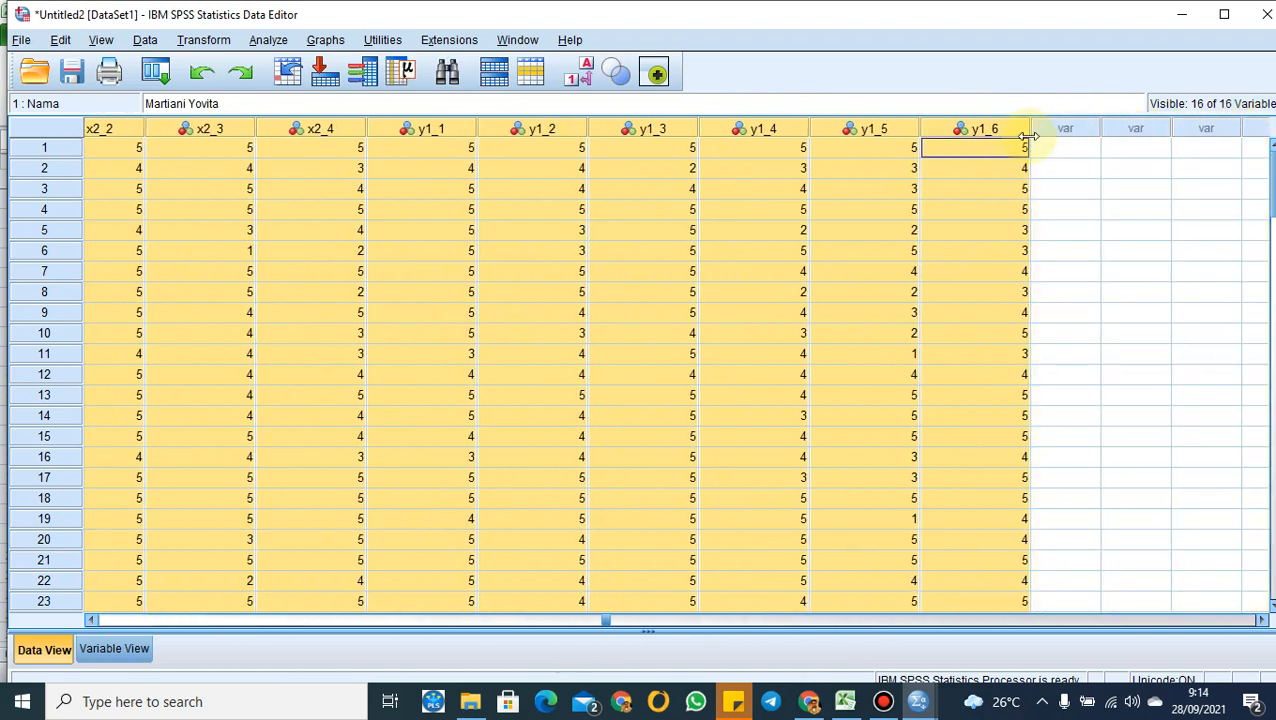
left_click_drag(1029, 124, 955, 125)
left_click(755, 204)
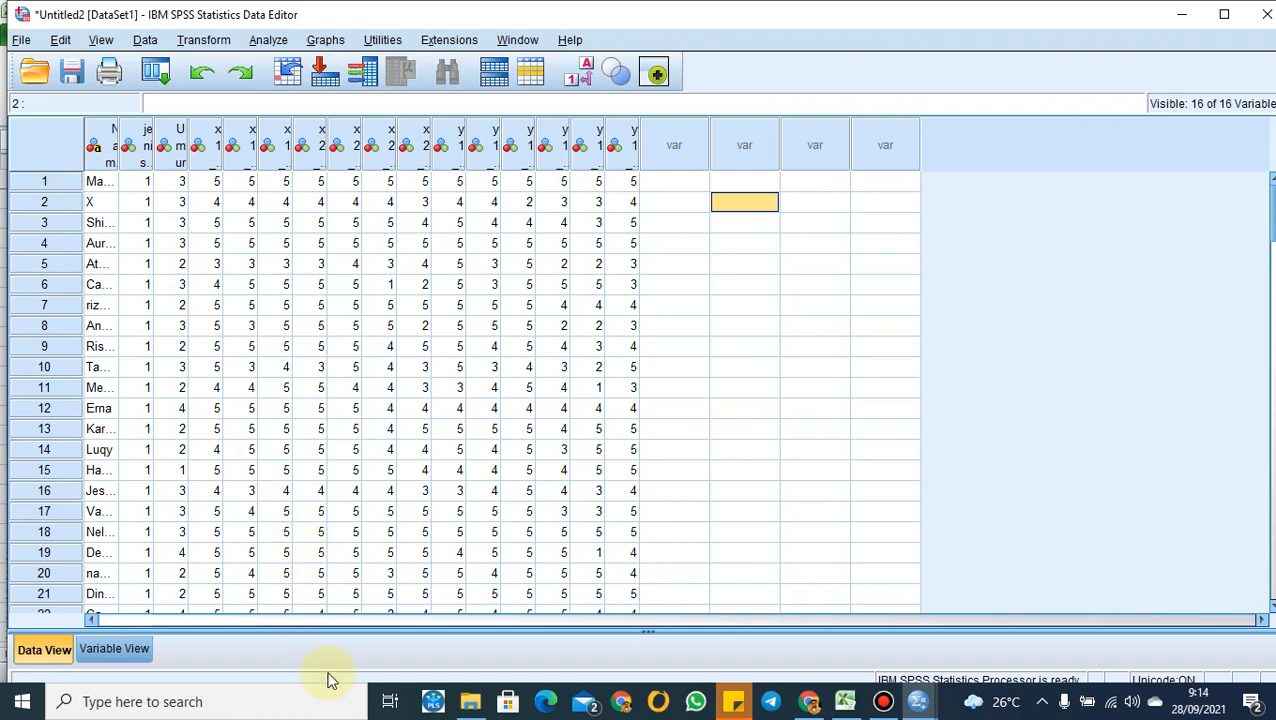
Switch back to the Excel workbook and center the contents of columns B through Q
left_click(843, 698)
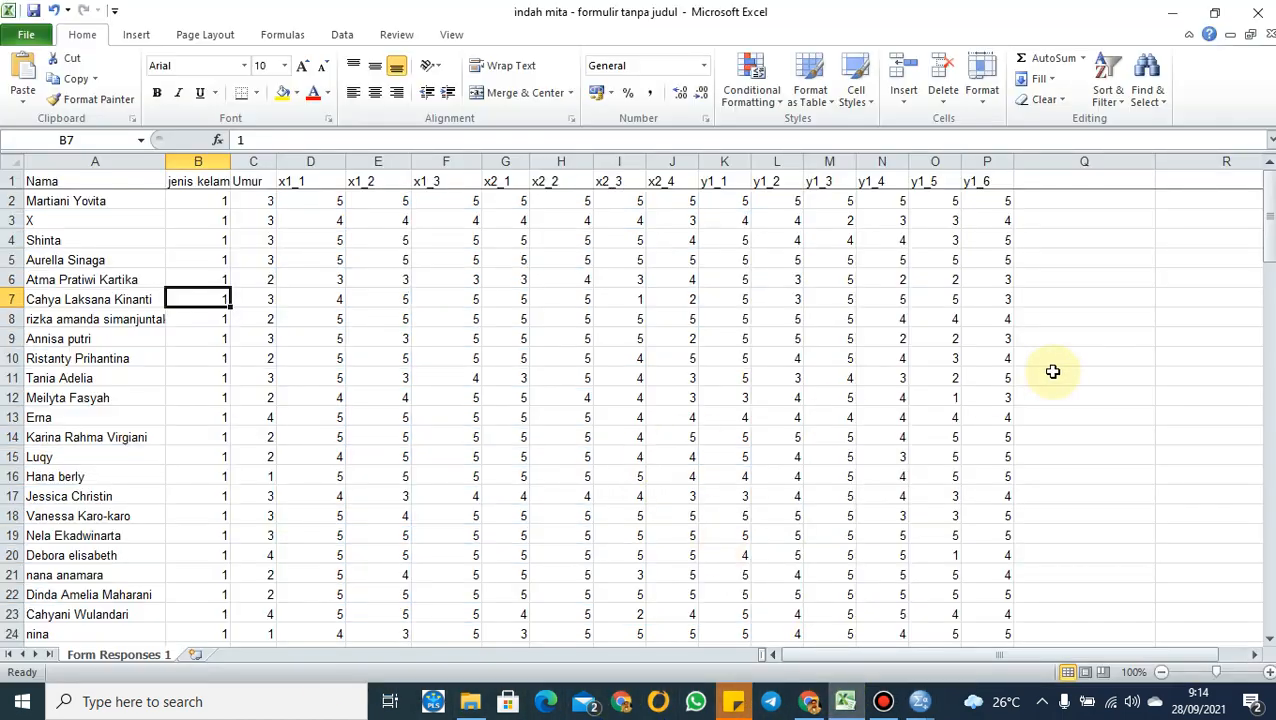
left_click(1100, 342)
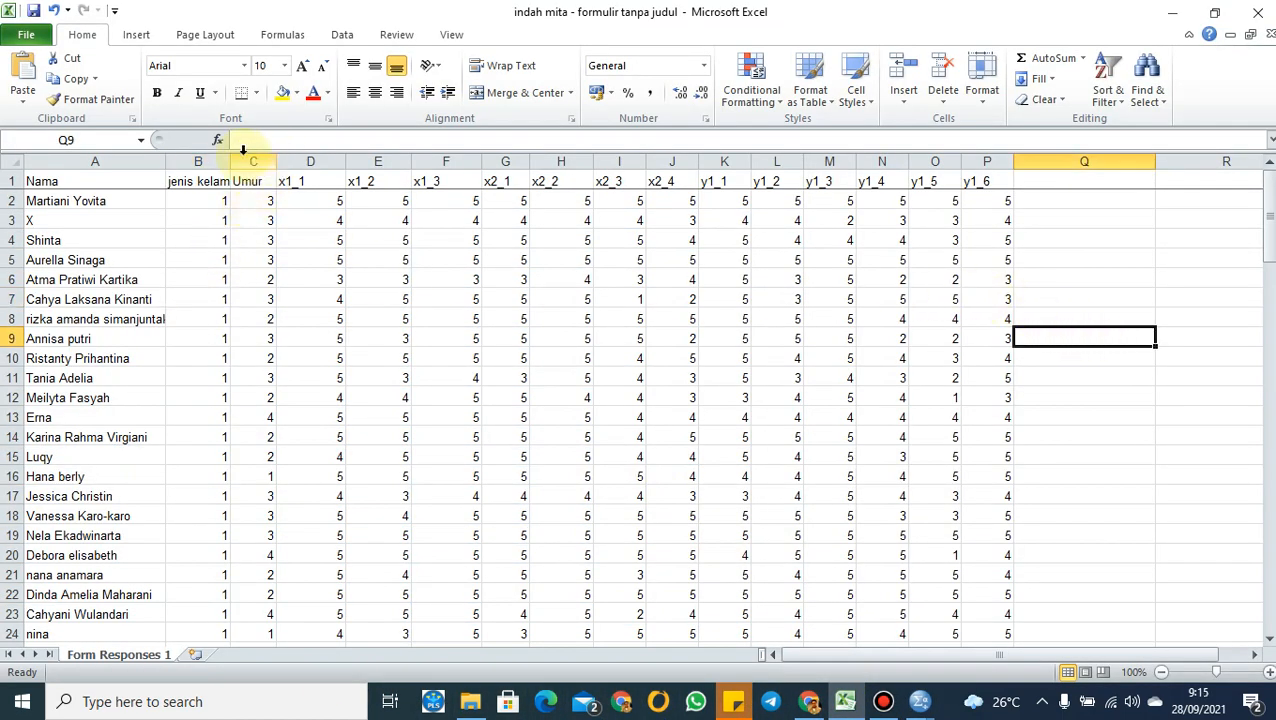
left_click_drag(203, 163, 1059, 161)
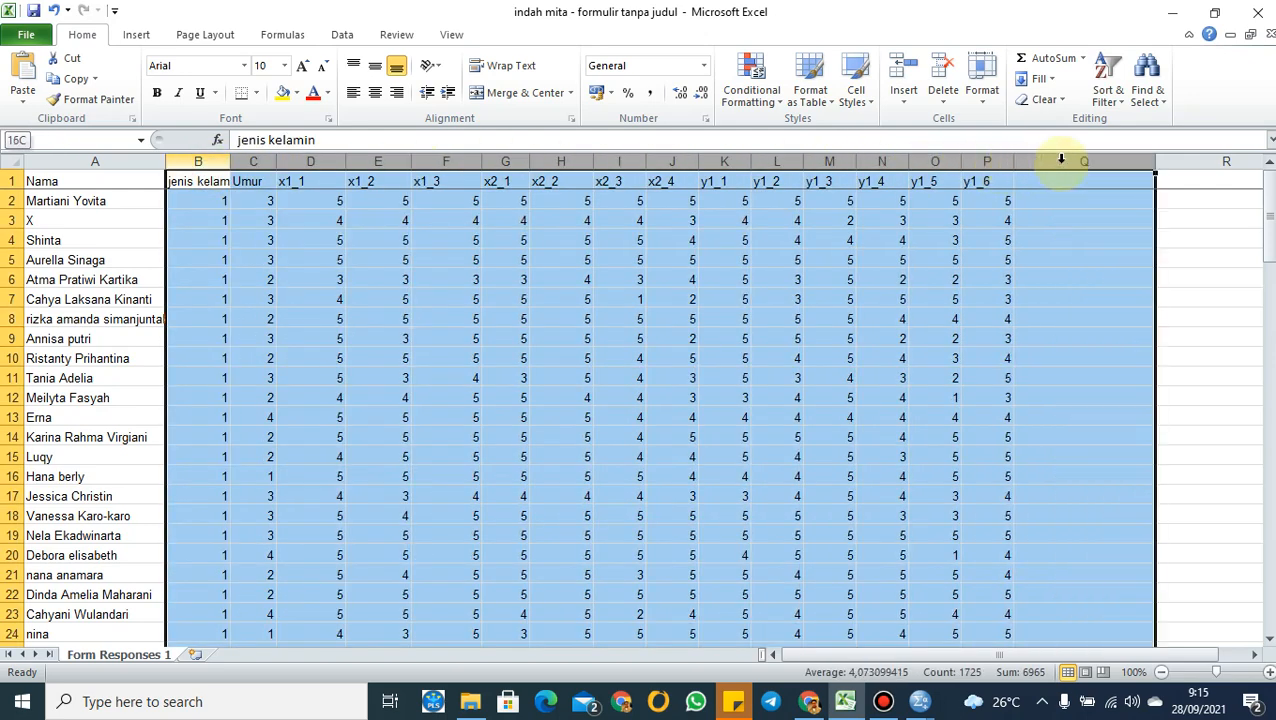
left_click(376, 96)
left_click(1145, 298)
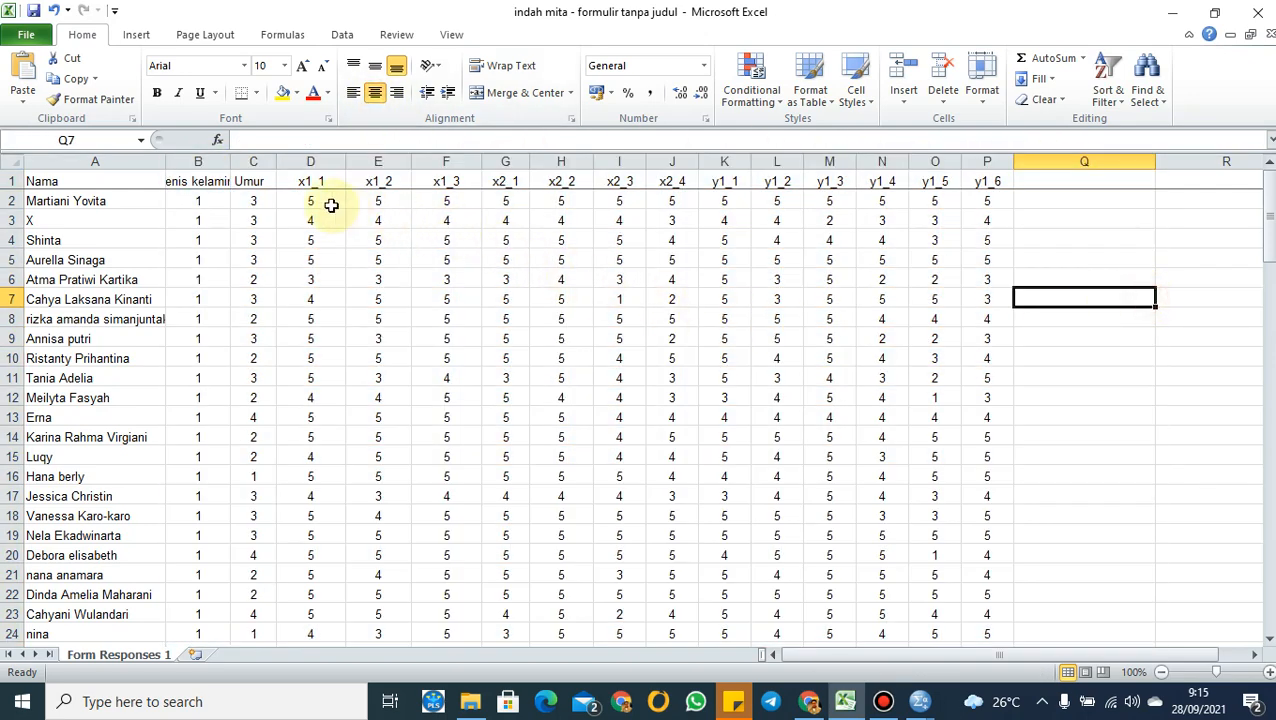
Insert an empty column before x2_1 and give it the header TX1
left_click(506, 162)
right_click(506, 162)
left_click(551, 284)
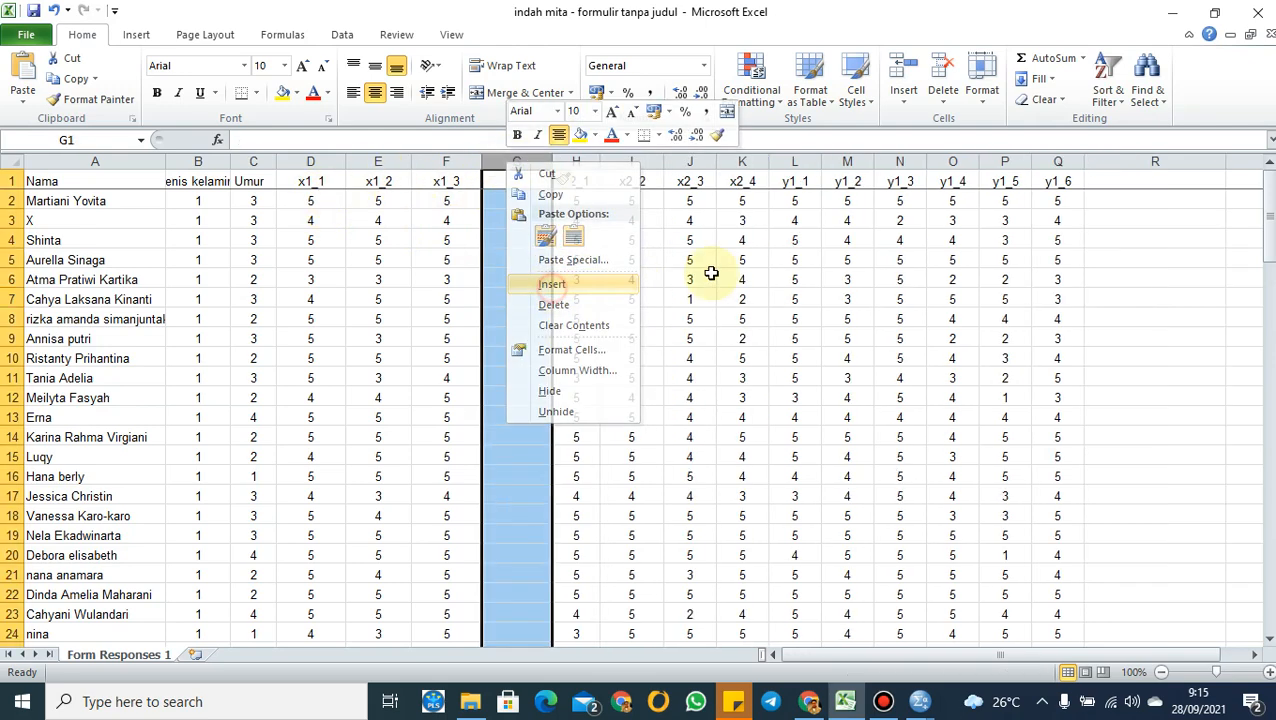
left_click(501, 182)
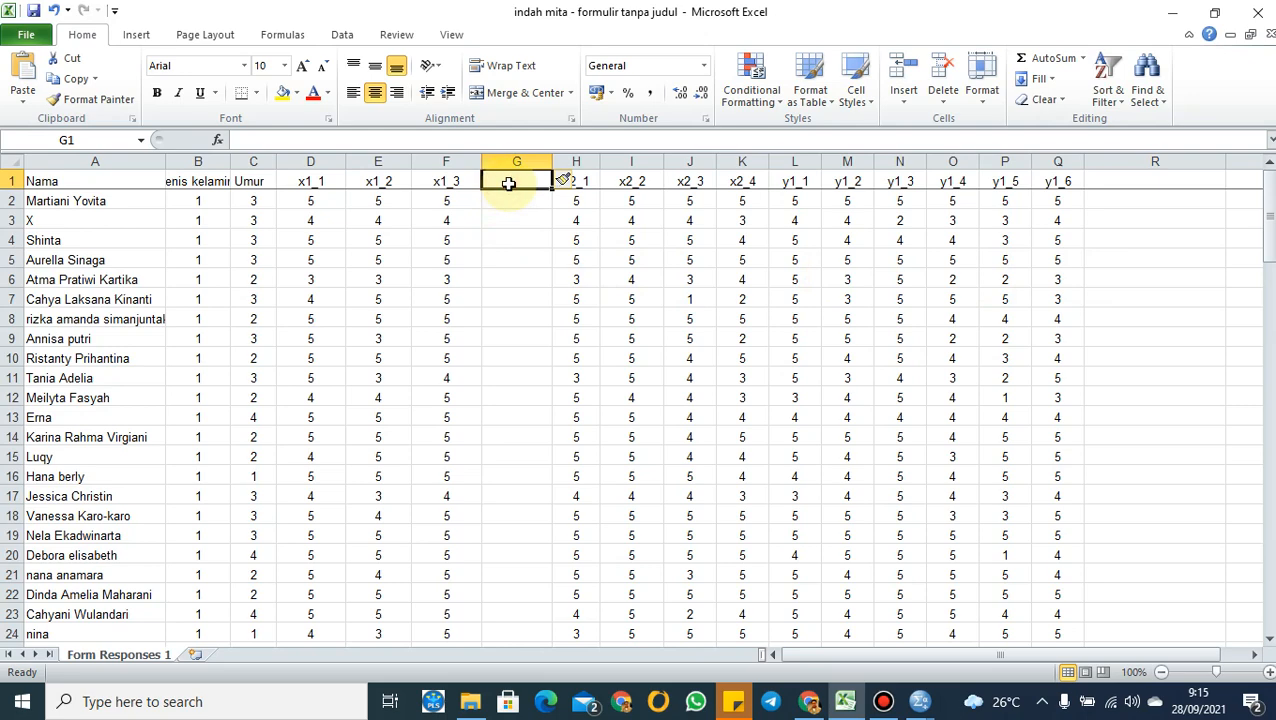
type("t")
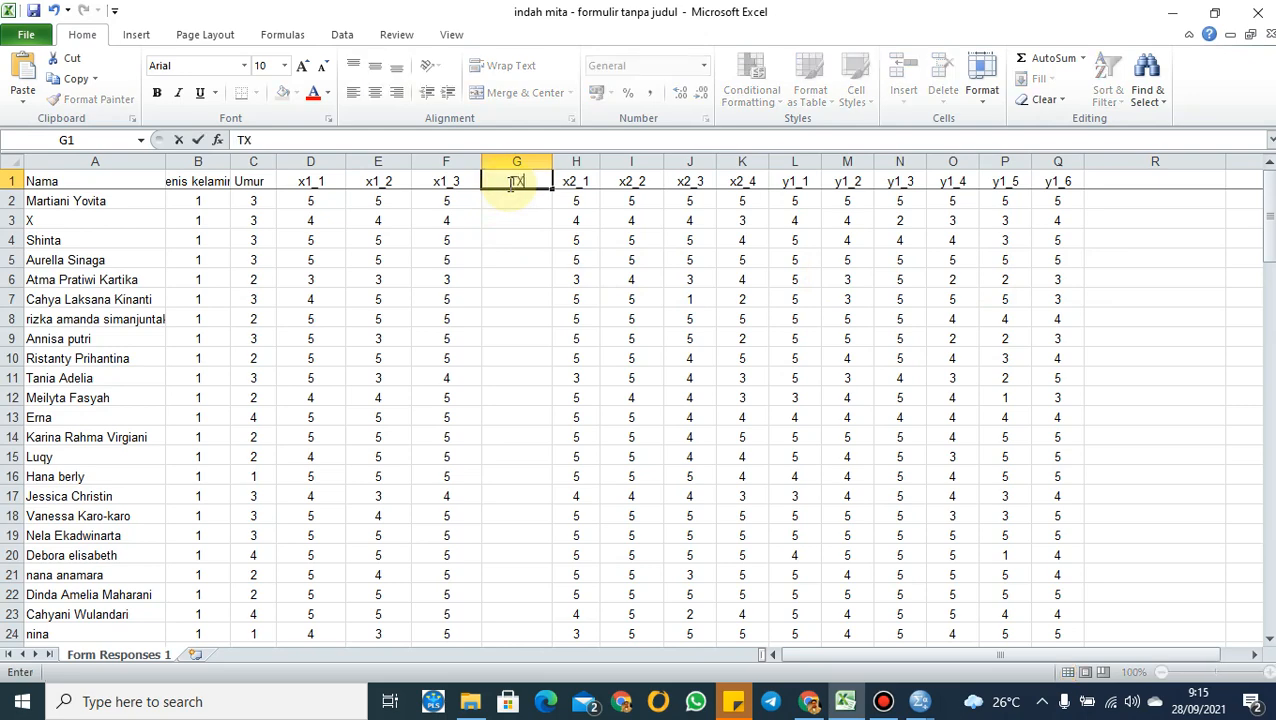
key("Return")
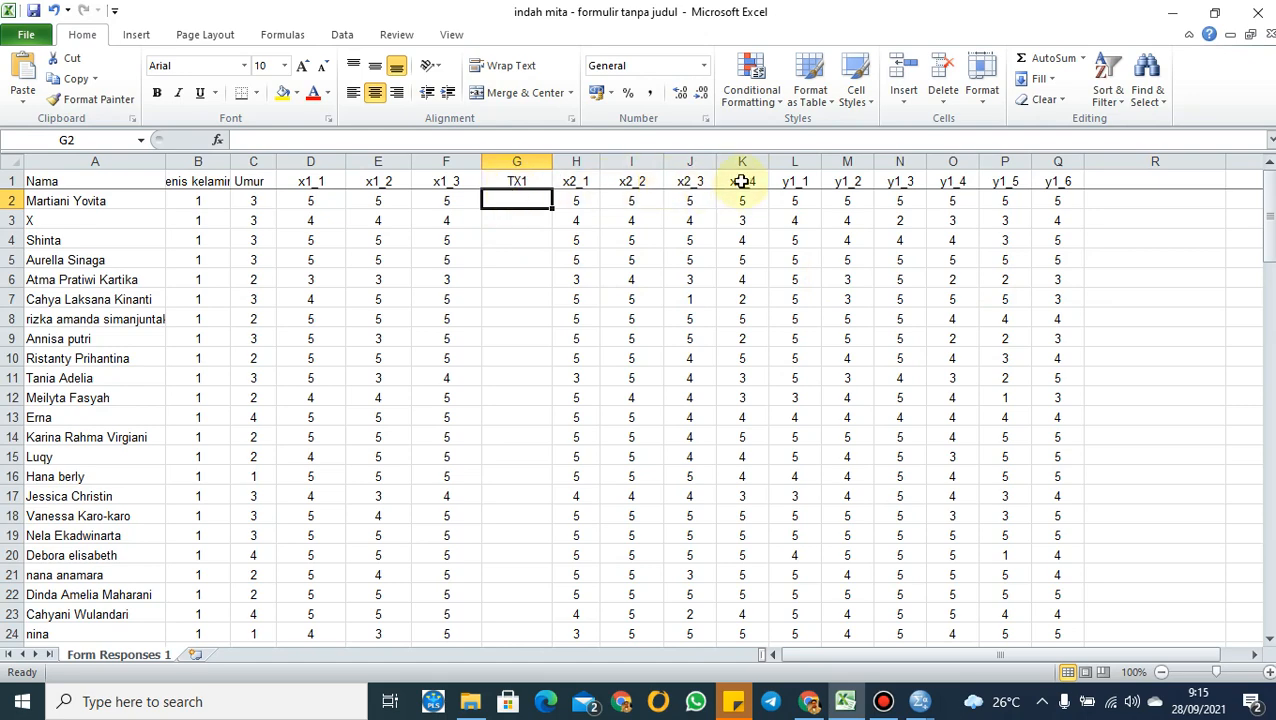
Insert an empty column before y1_1 and give it the header TX2
left_click(791, 161)
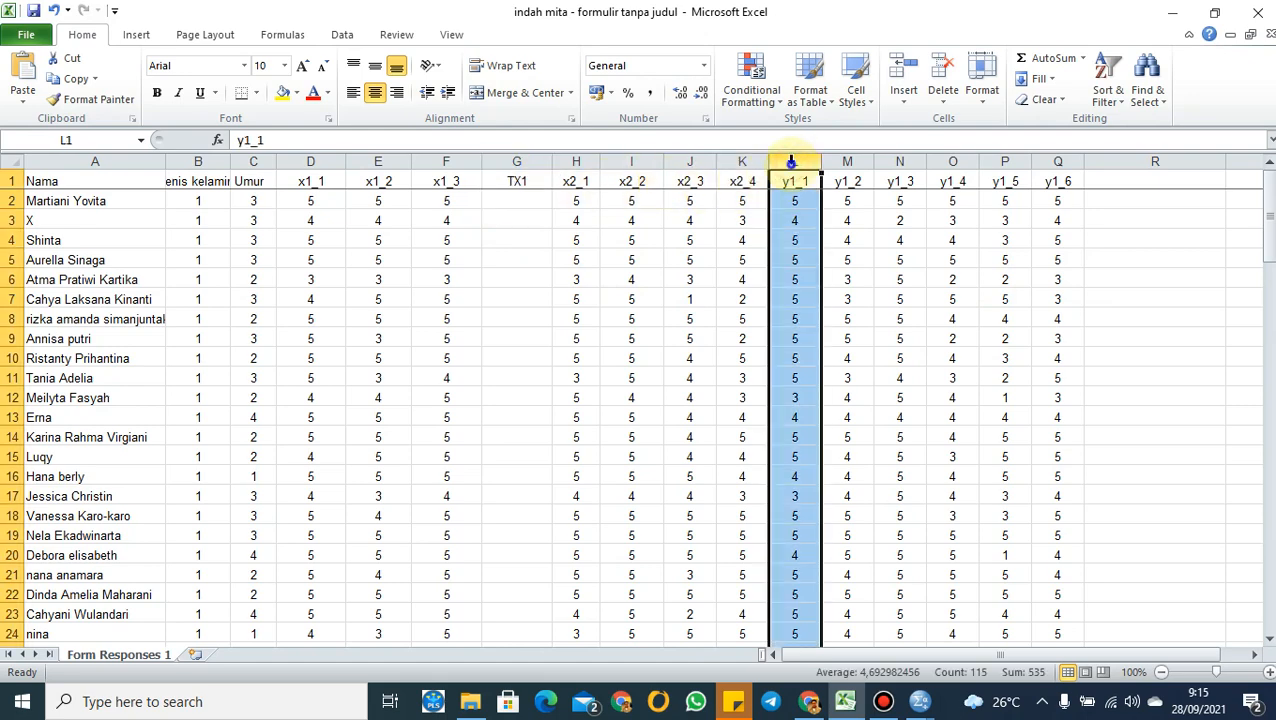
right_click(791, 165)
left_click(830, 285)
left_click(1148, 232)
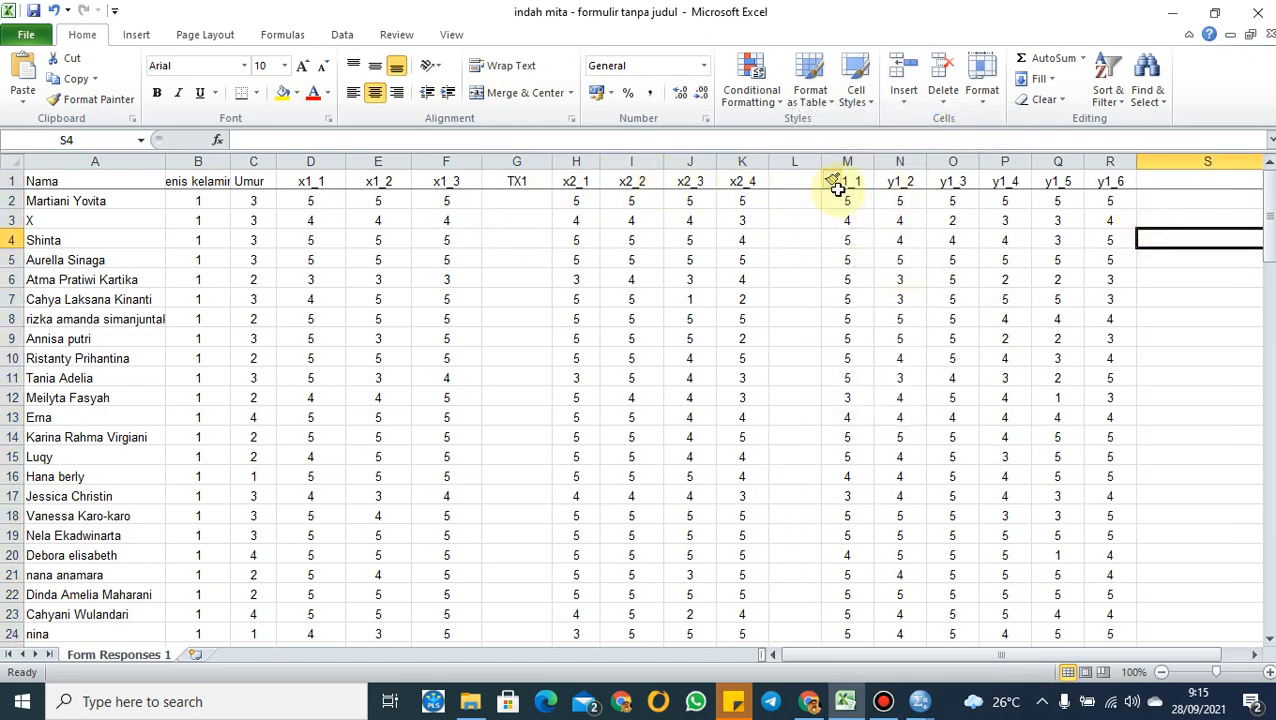
left_click(808, 181)
type("TX")
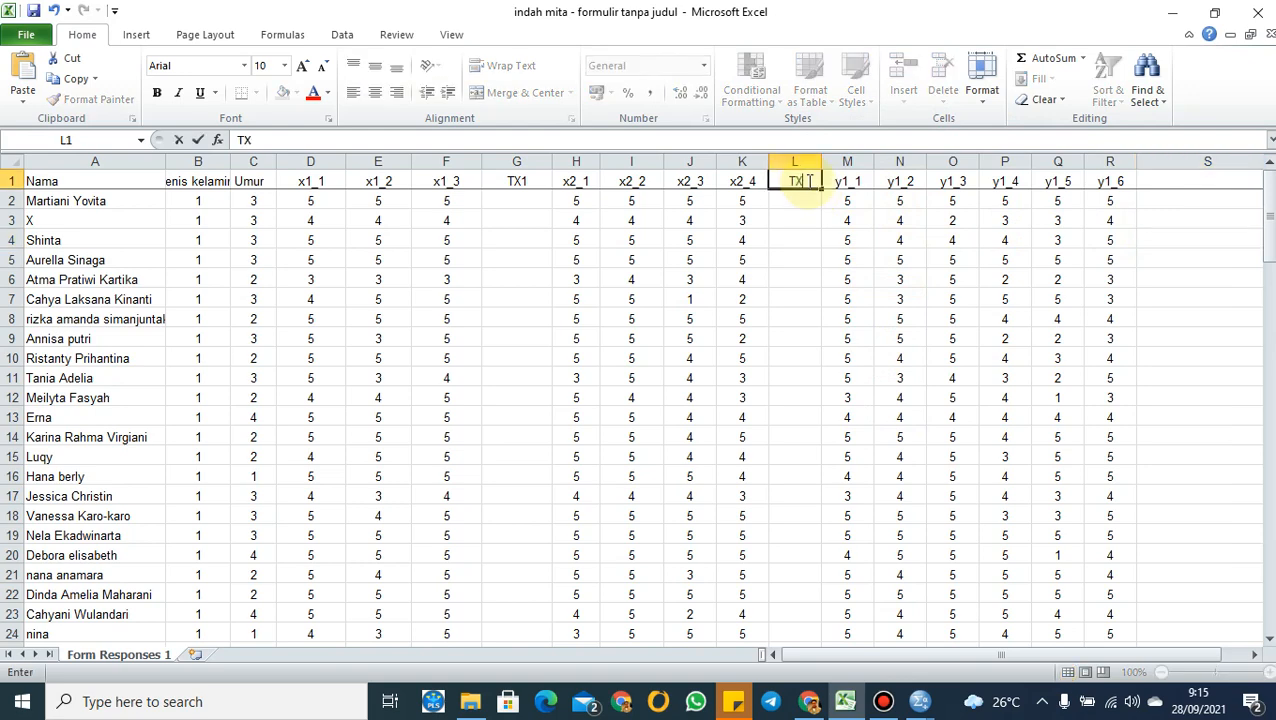
type("2")
left_click(808, 181)
Enter the header TY1 in S1 after y1_6 and auto-fit the width of column S
key("Right")
key("Right")
key("Right")
key("Right")
key("Right")
key("Right")
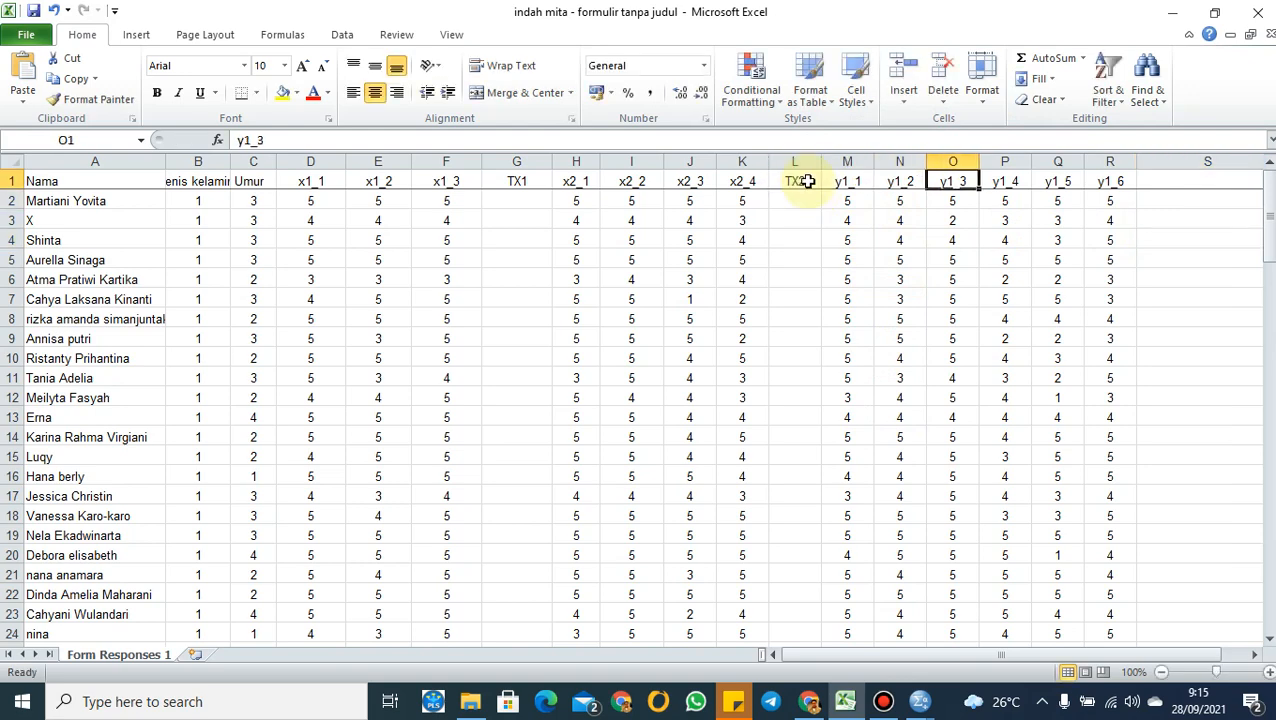
key("Right")
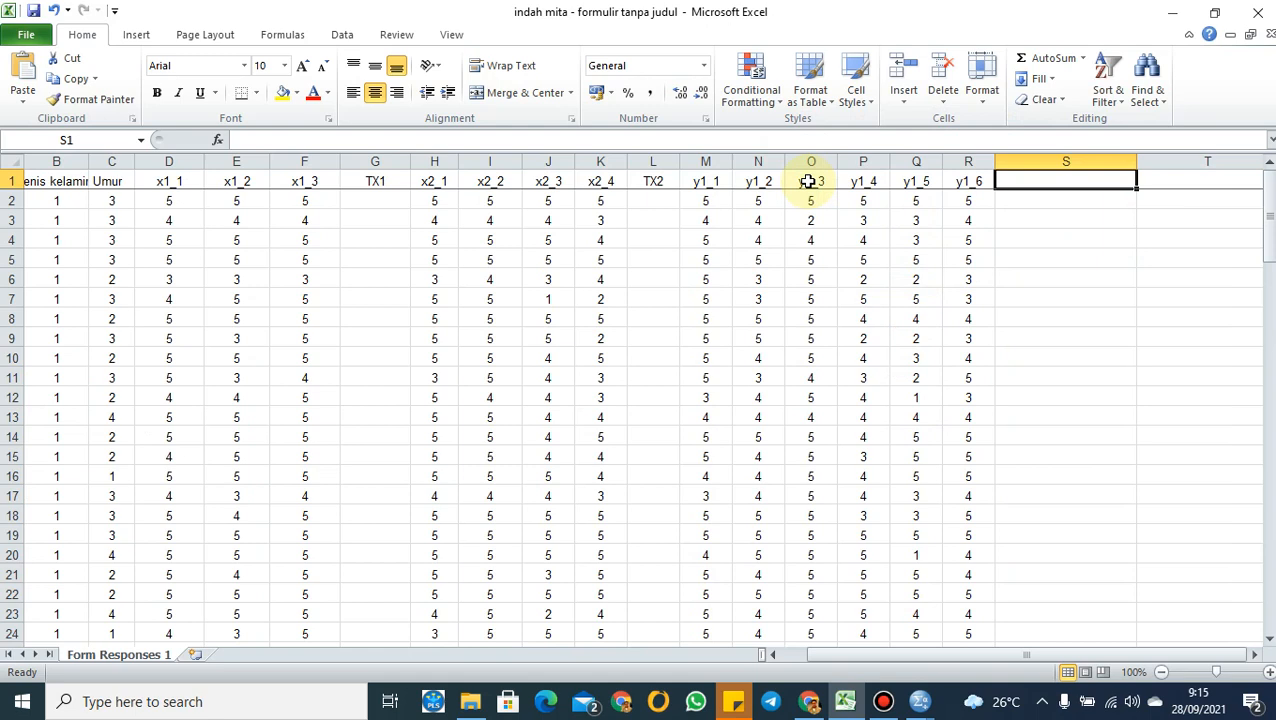
type("TY1")
key("Return")
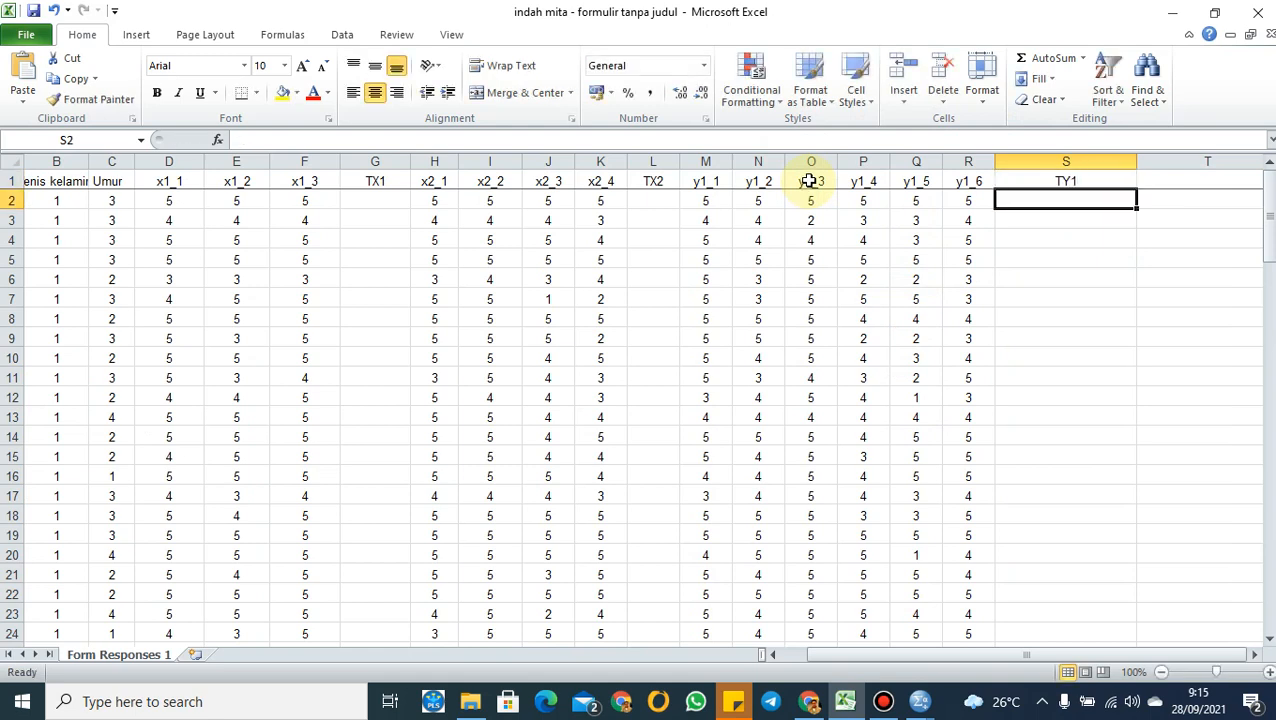
double_click(1137, 162)
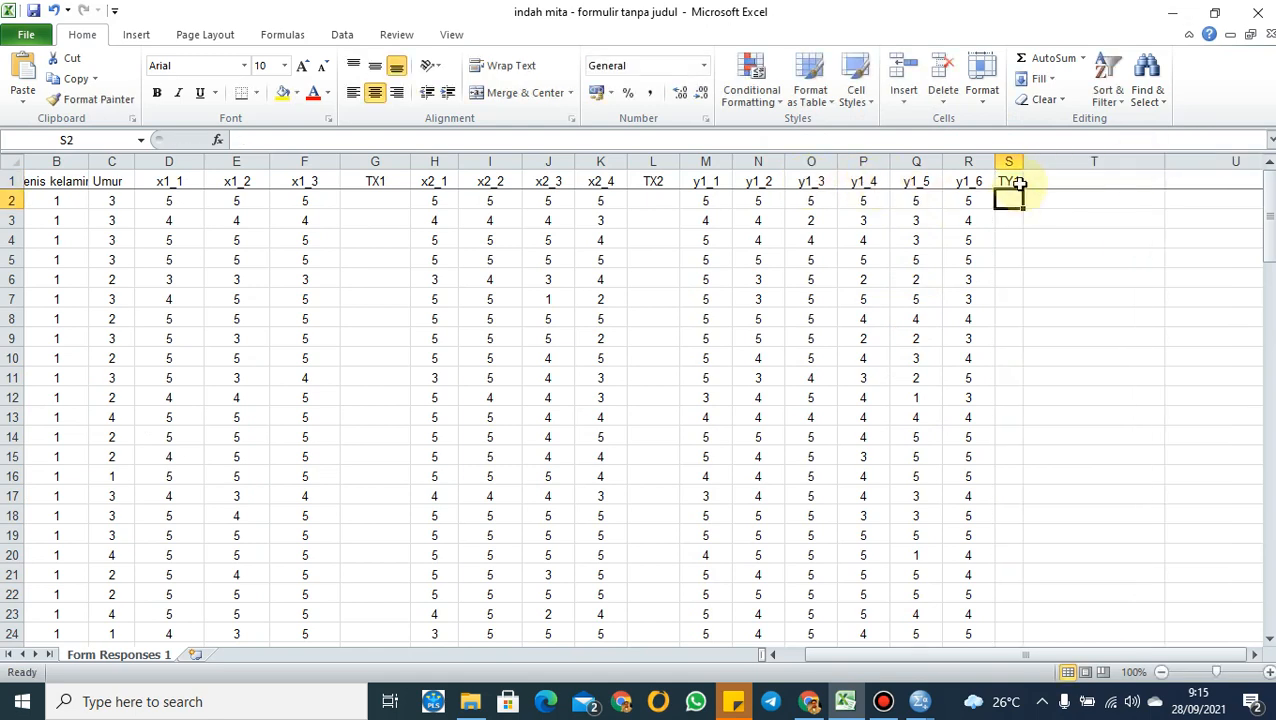
Widen column S slightly and total x1_1 to x1_3 for the first respondent in G2 with =SUM(D2:F2)
left_click_drag(1027, 160, 1045, 160)
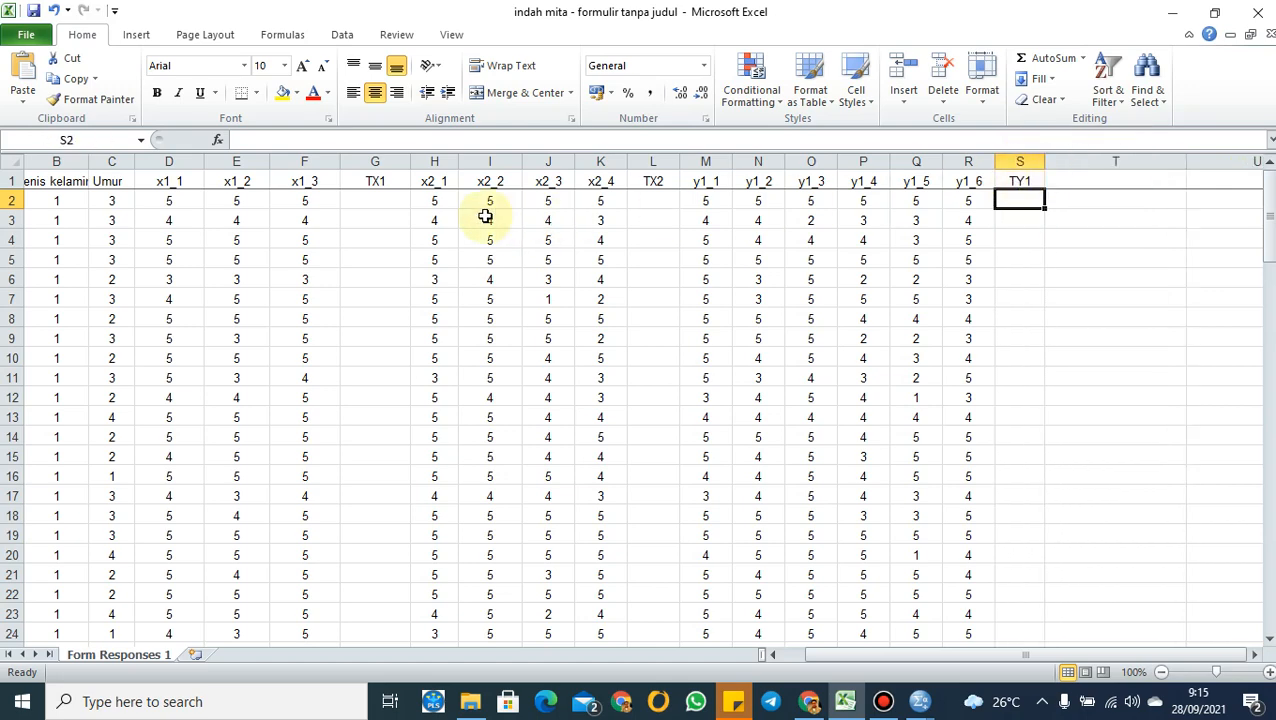
left_click(374, 202)
key("Left")
key("Left")
key("Left")
key("Left")
key("Left")
key("Left")
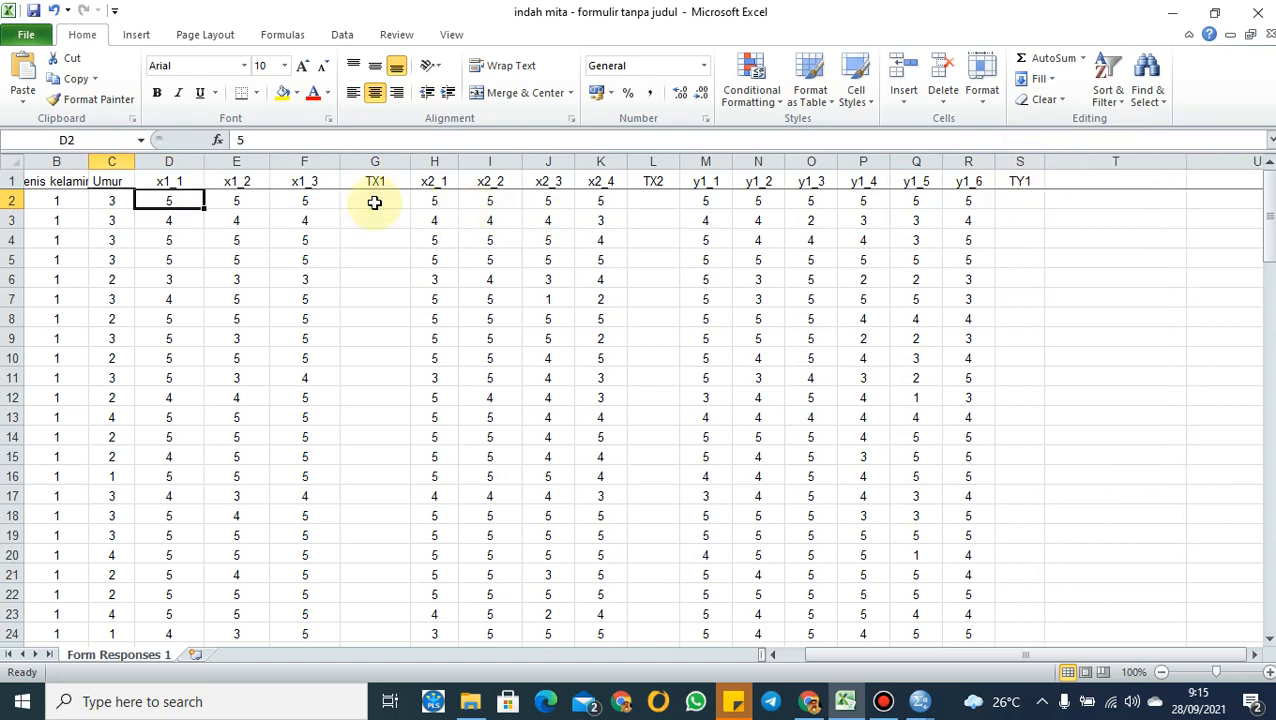
key("Right")
key("Right")
key("Right")
key("Right")
key("Right")
key("Right")
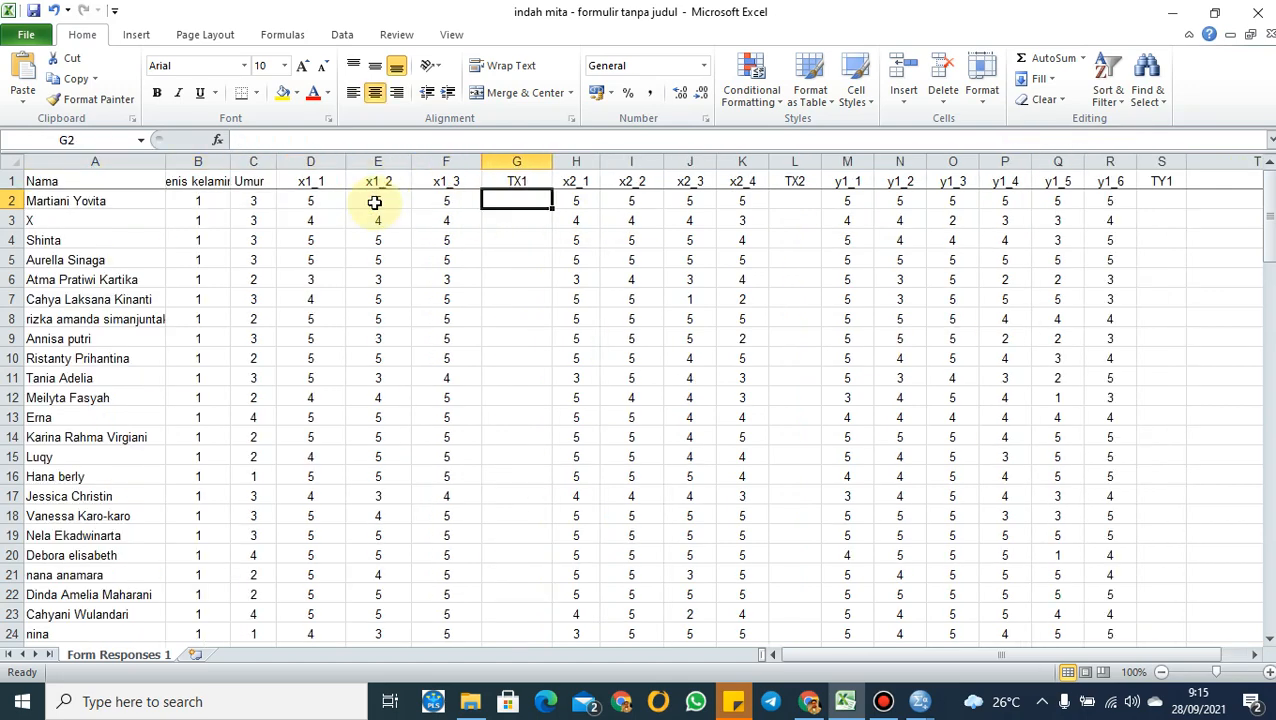
left_click(1055, 62)
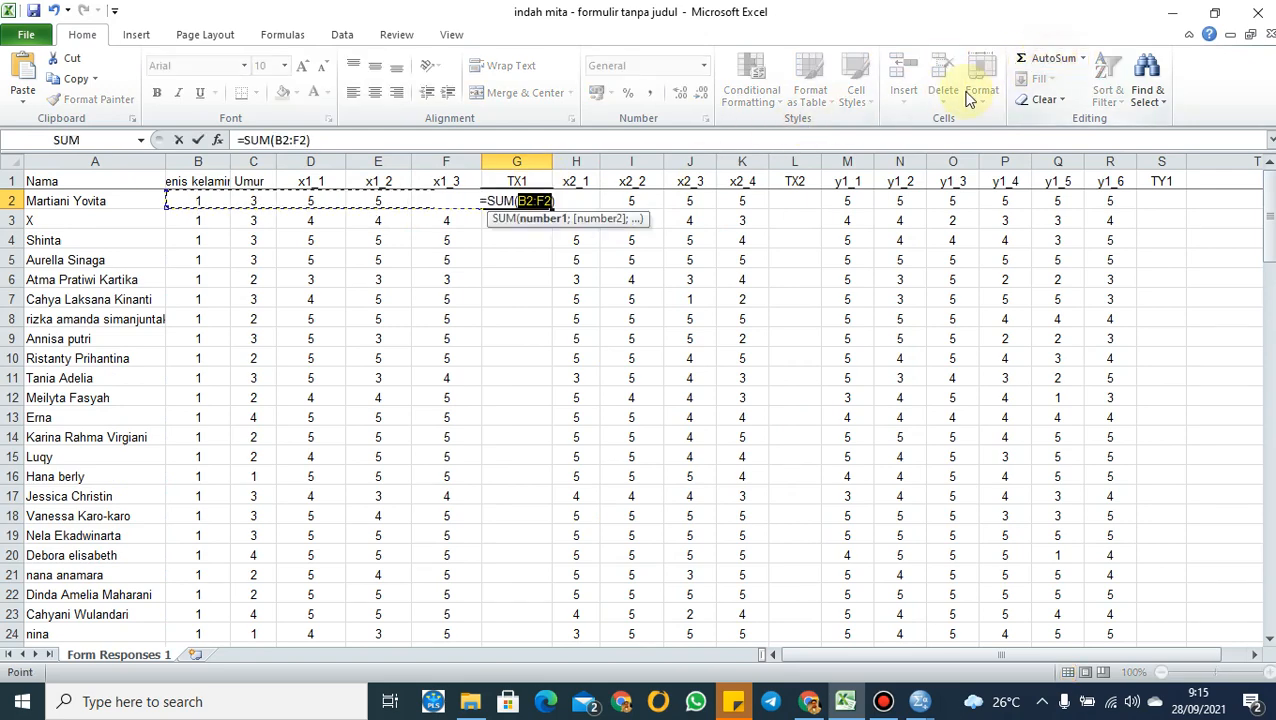
left_click_drag(288, 200, 445, 196)
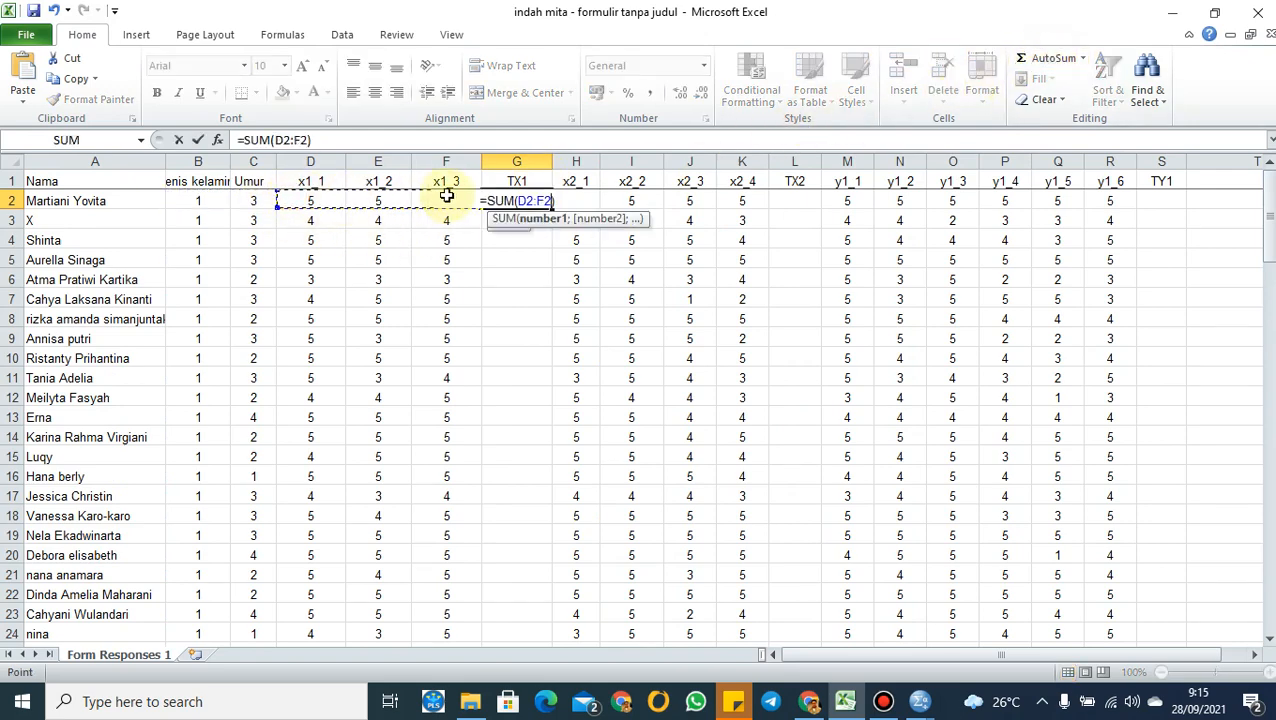
key("Return")
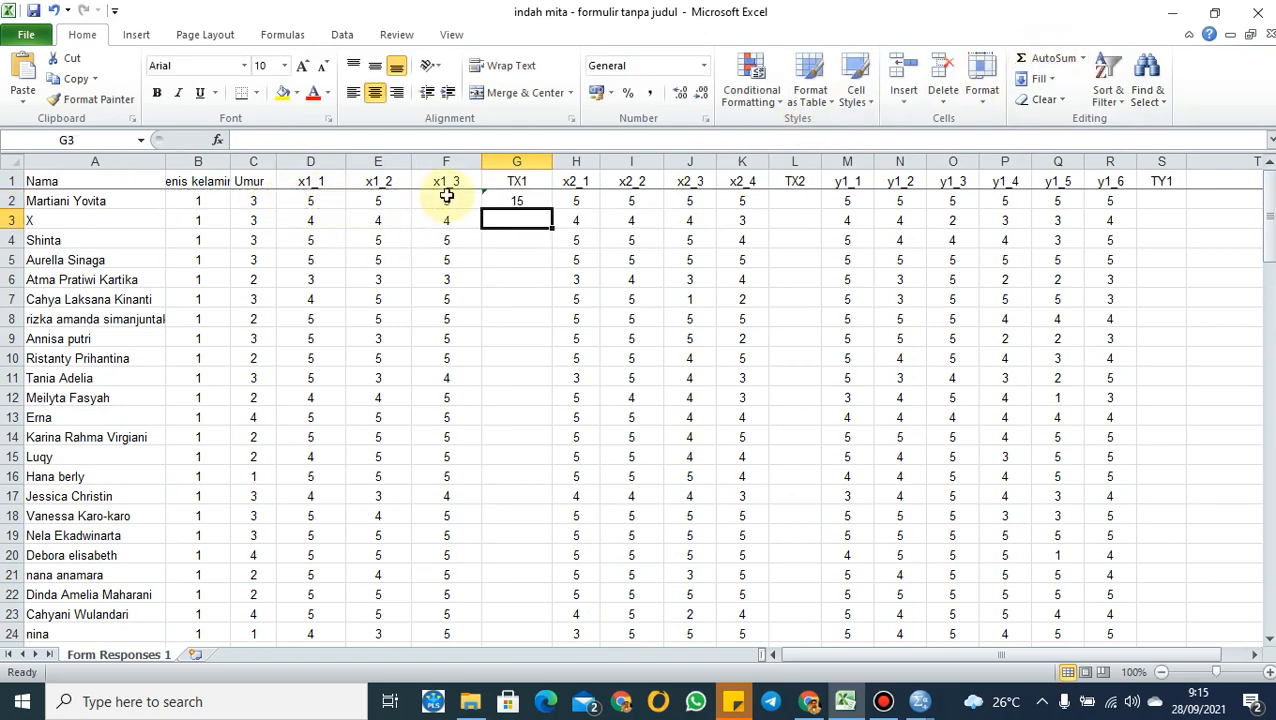
Fill the TX1 sum formula from G2 down to row 115 and narrow column G
left_click(528, 201)
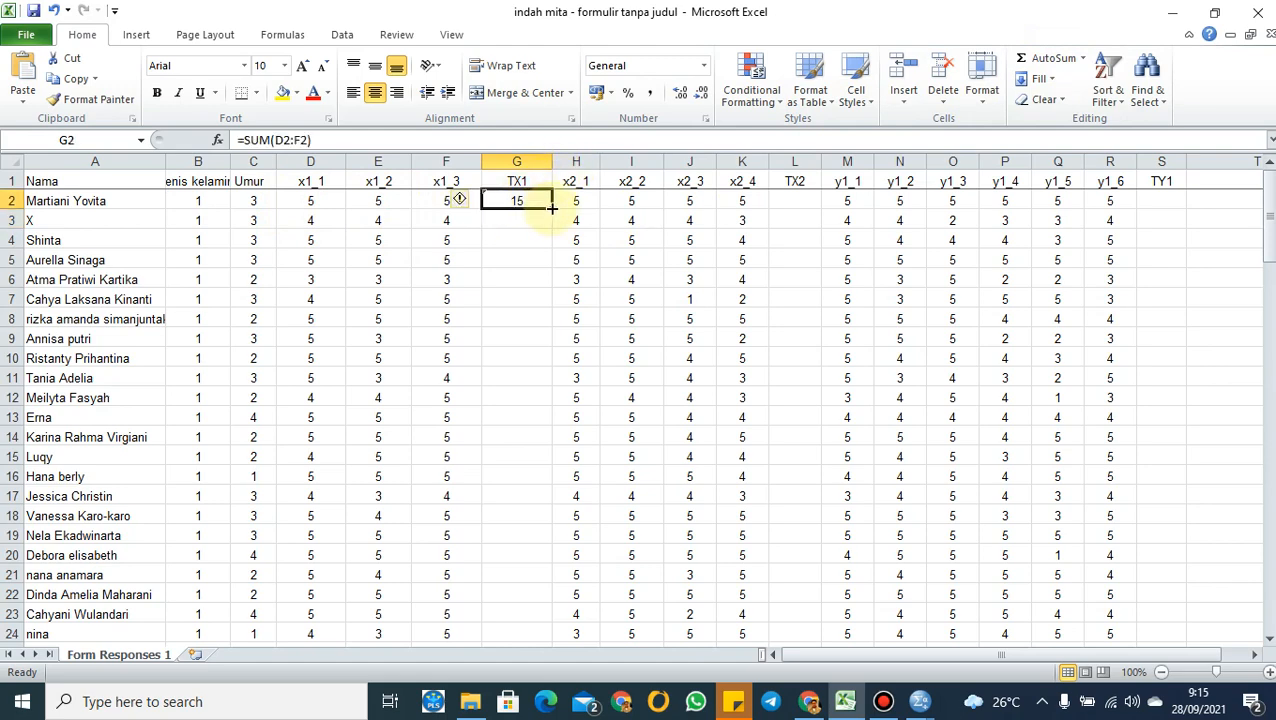
left_click_drag(551, 210, 521, 623)
left_click(493, 398)
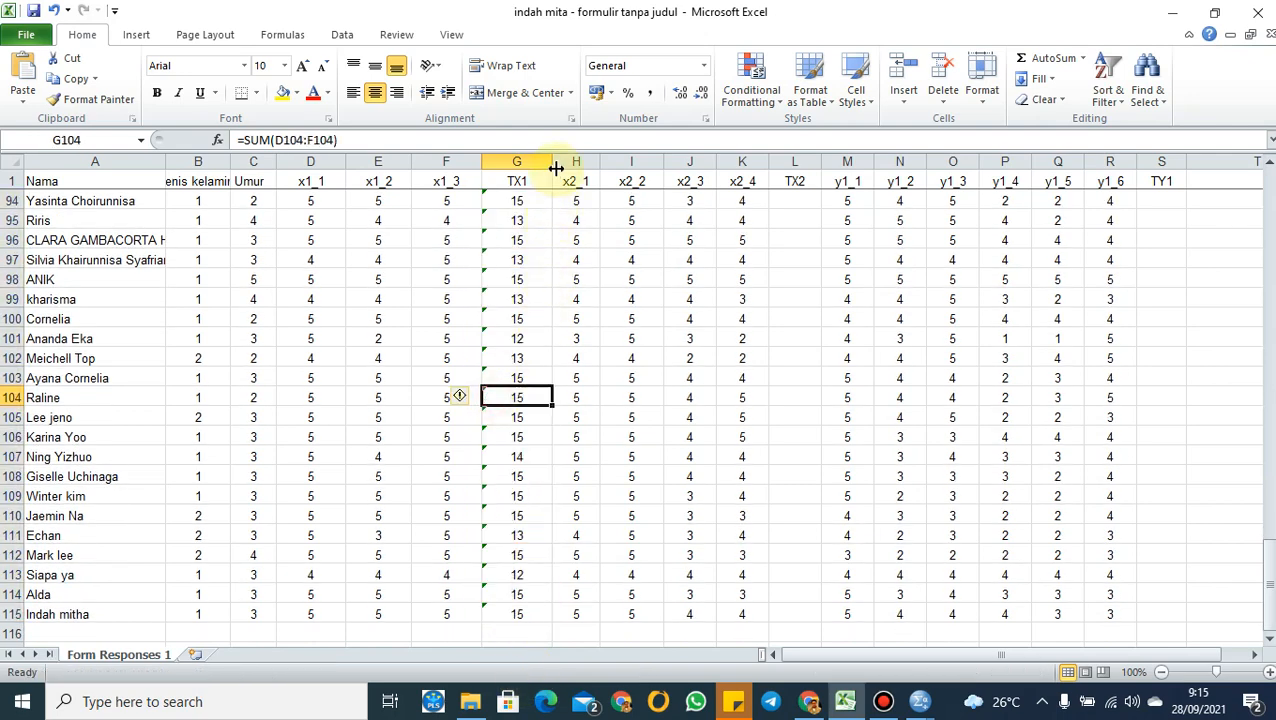
left_click_drag(554, 162, 531, 162)
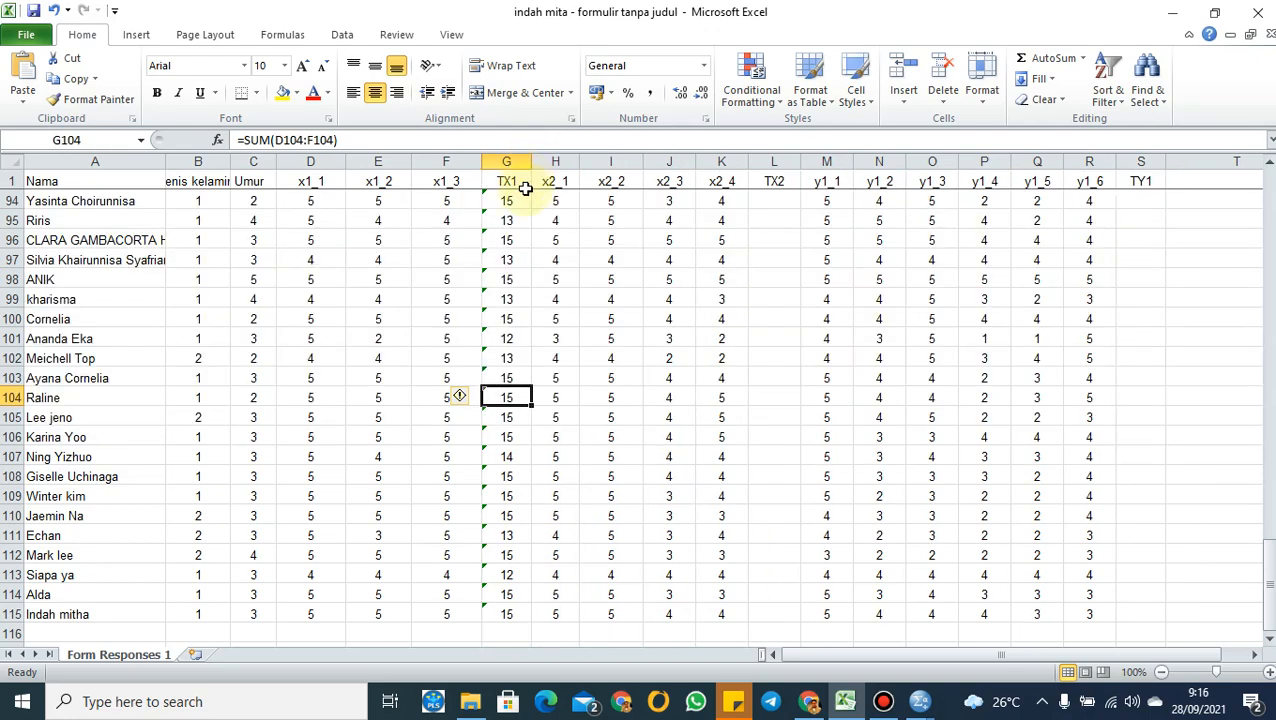
Total x2_1 to x2_4 for the first respondent under TX2 in L2 with =SUM(H2:K2)
scroll(655, 300, "up", 20)
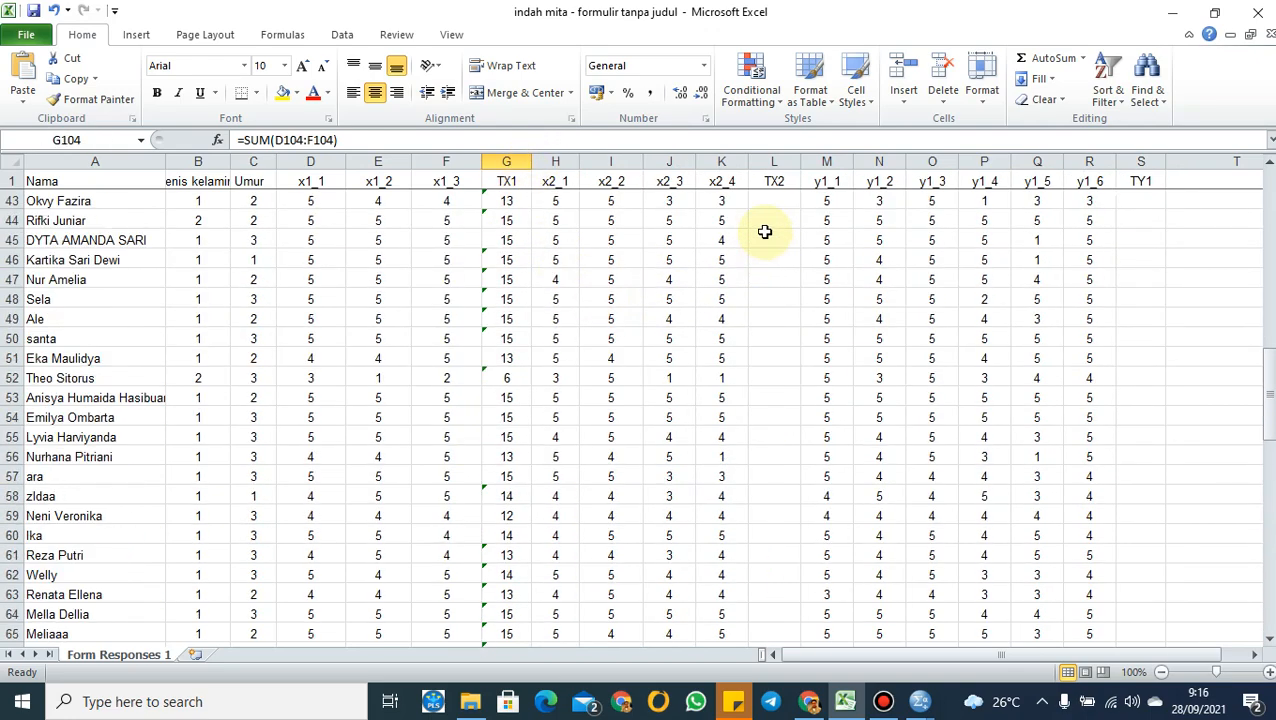
scroll(764, 232, "up", 3)
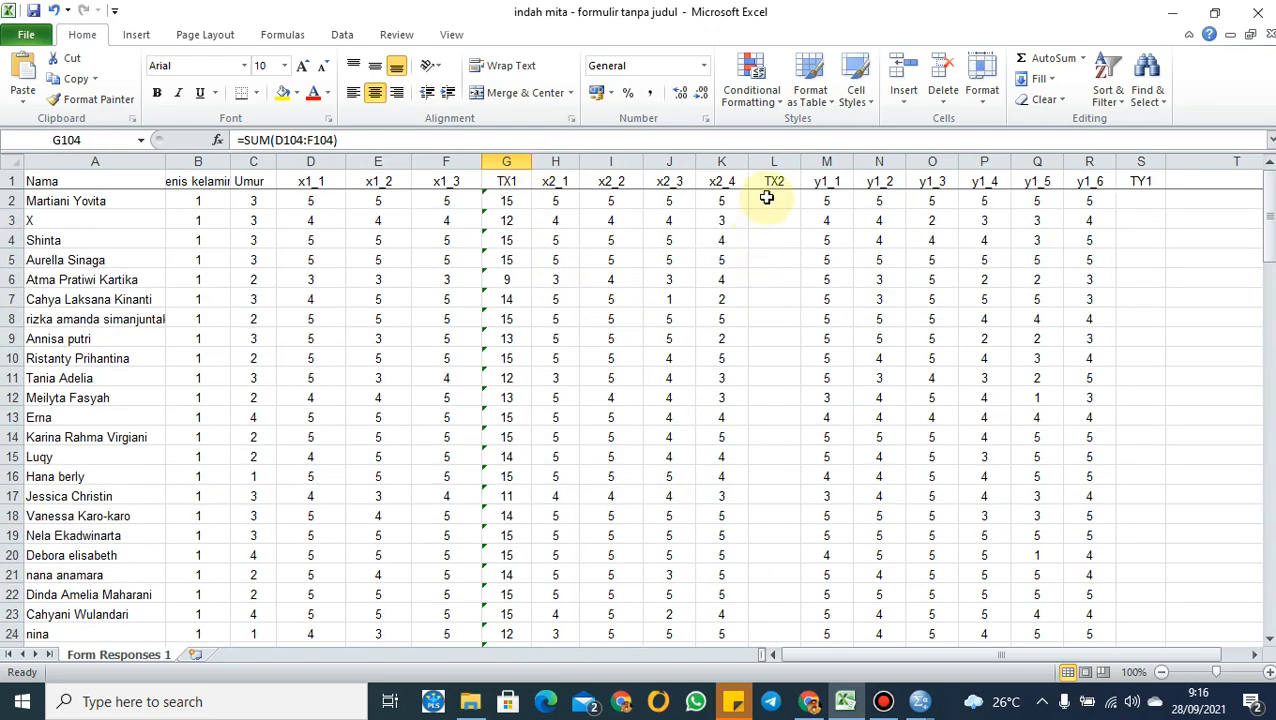
left_click(767, 199)
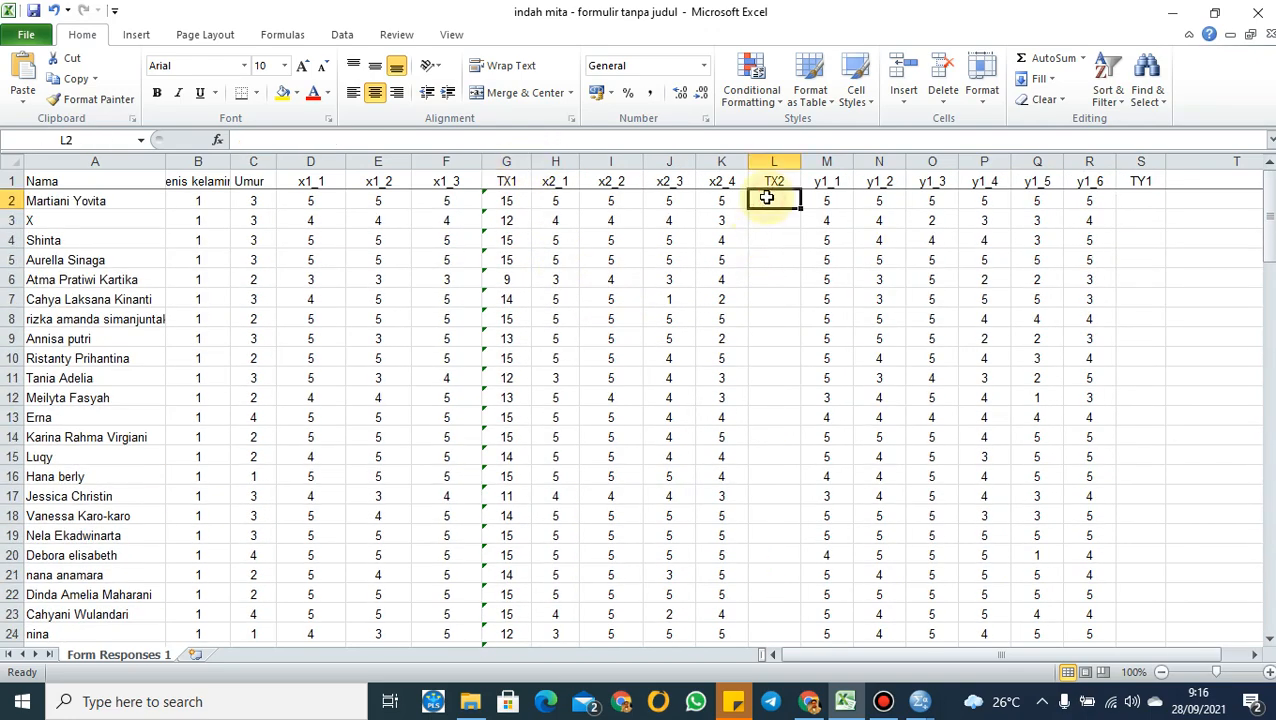
left_click(1040, 60)
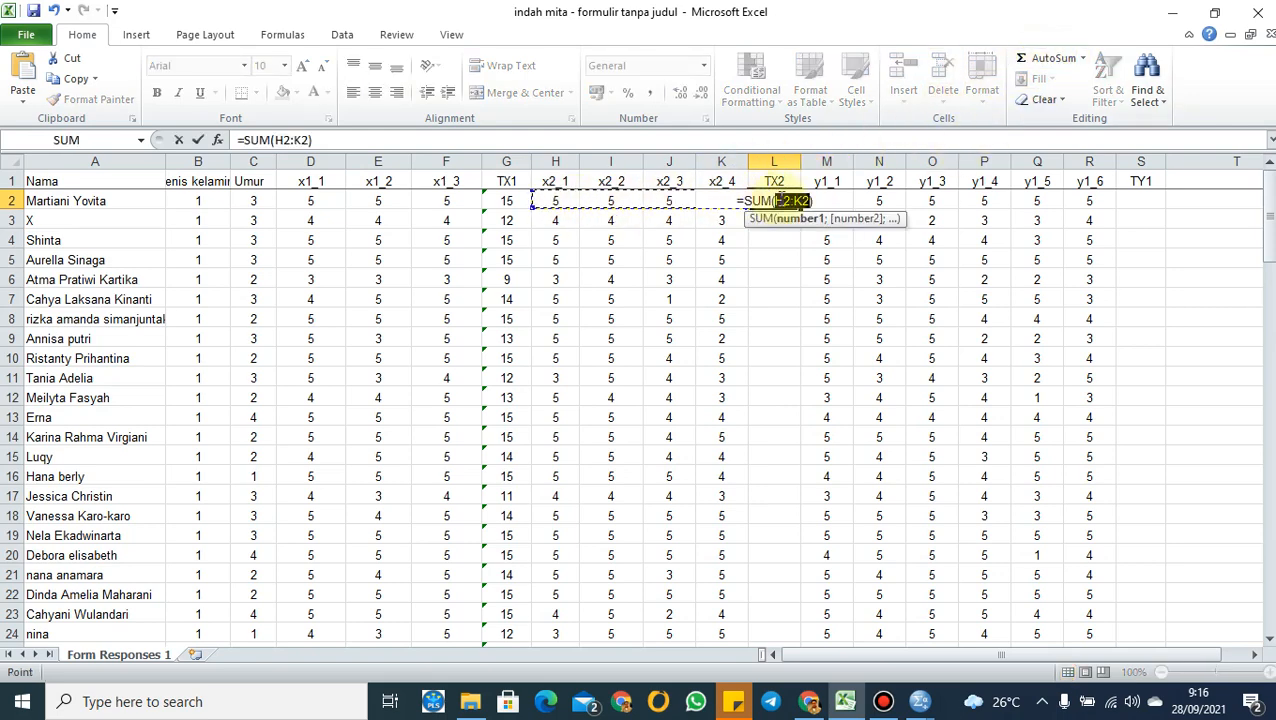
key("Return")
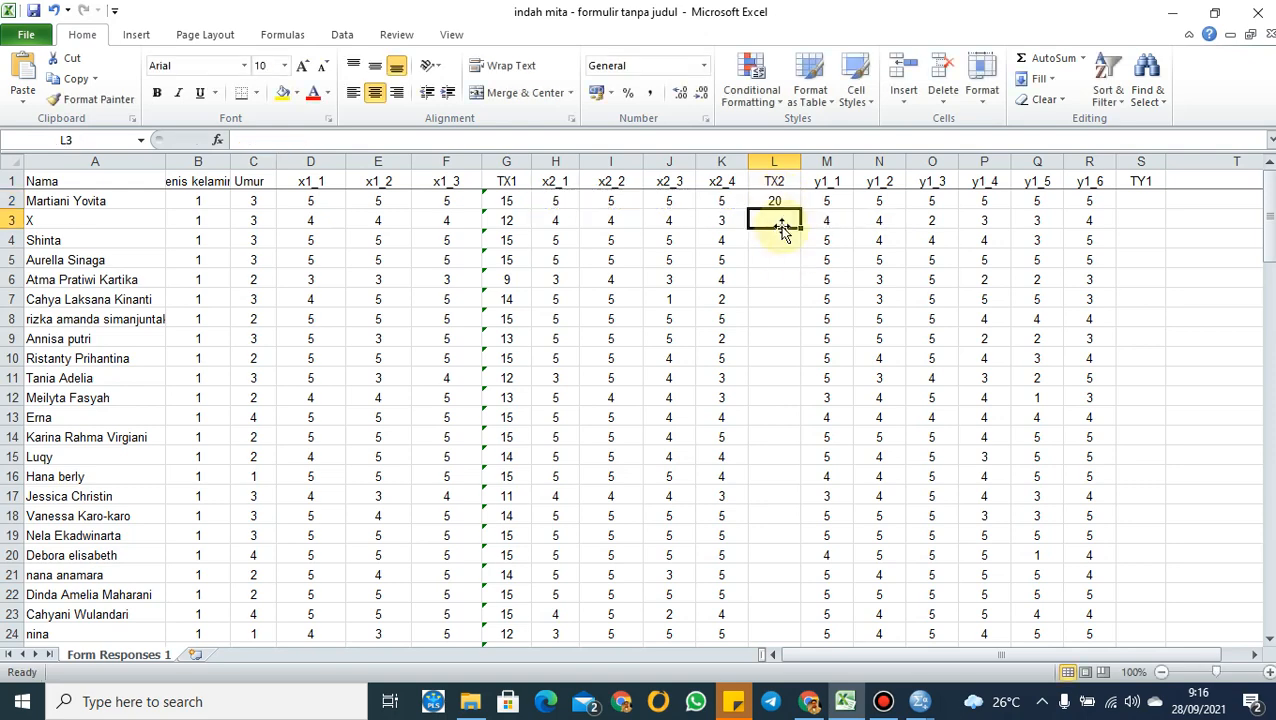
Fill the TX2 sum formula from L2 down to the last respondent in row 115
left_click(784, 201)
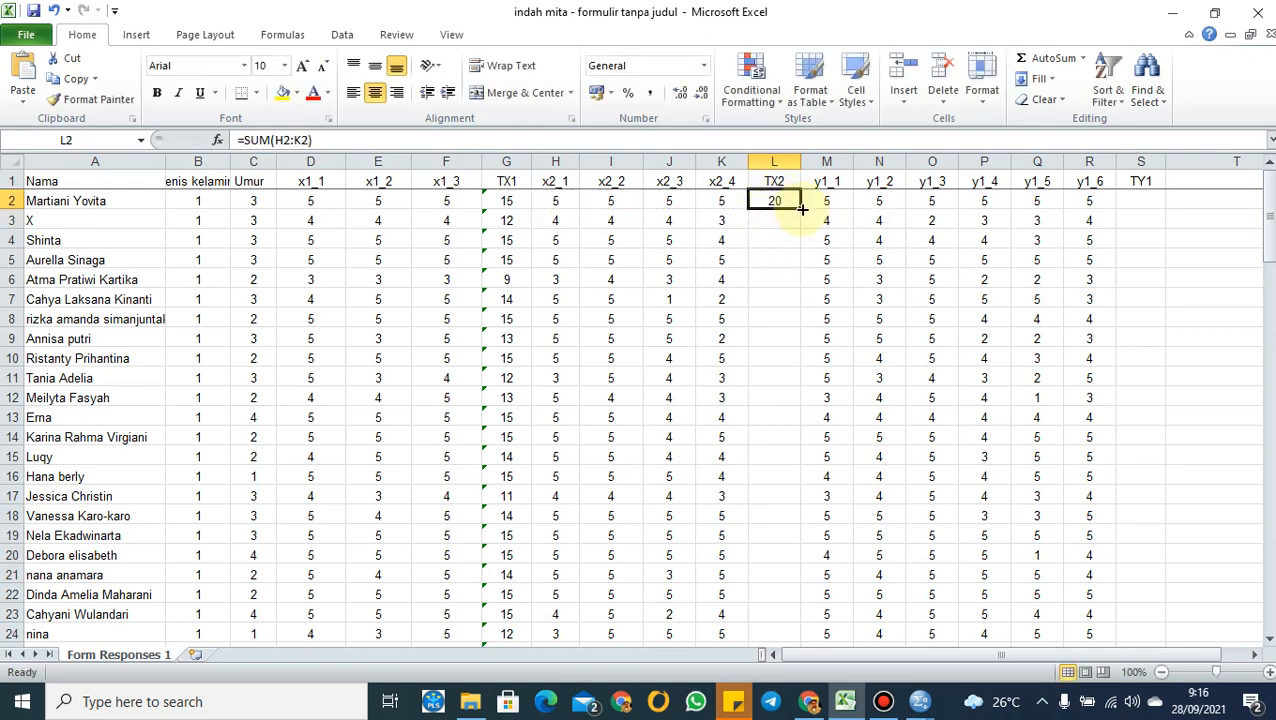
left_click_drag(802, 209, 764, 601)
left_click(1145, 377)
Total y1_1 to y1_6 for the first respondent under TY1 in S2 with =SUM(M2:R2)
scroll(1153, 360, "up", 19)
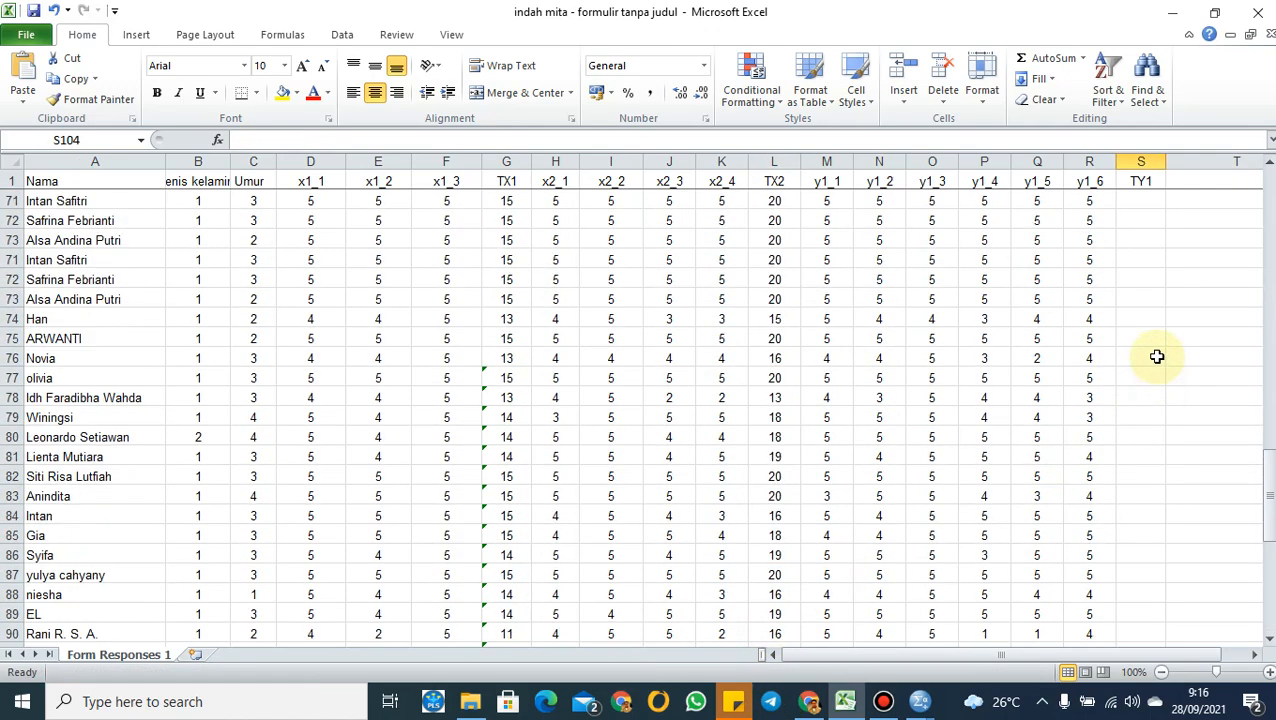
scroll(1154, 348, "up", 12)
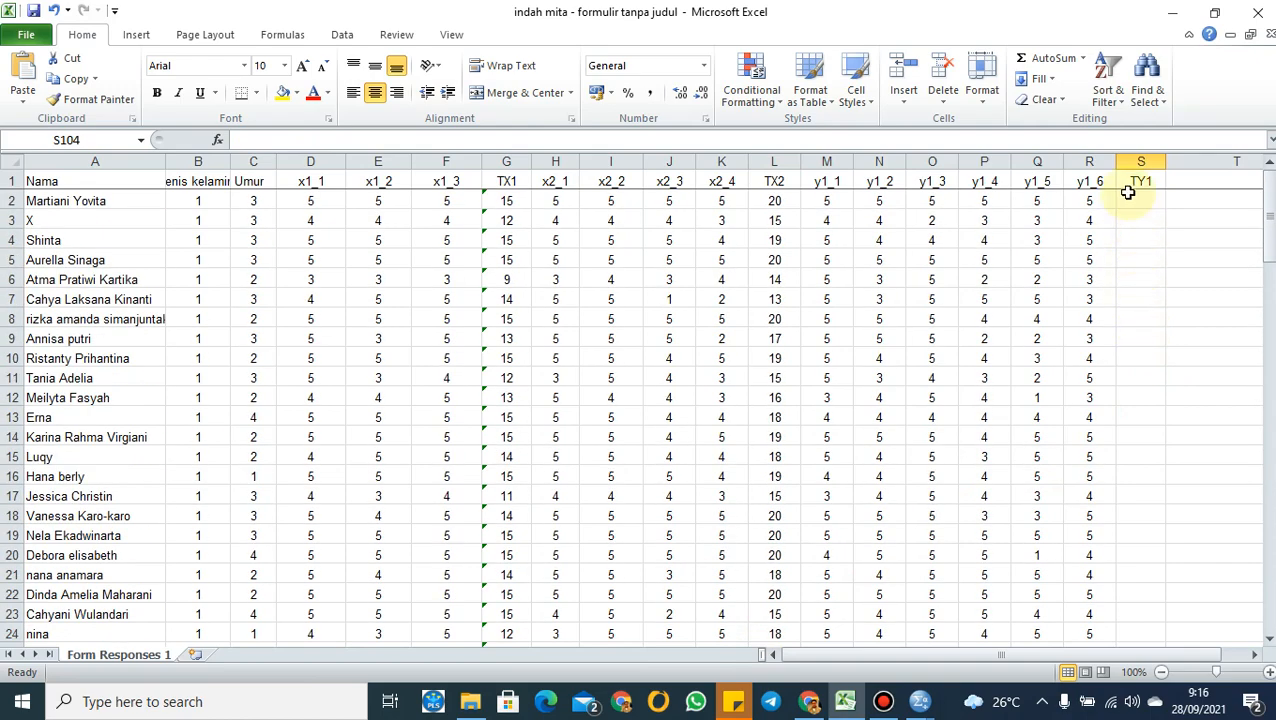
left_click(1045, 58)
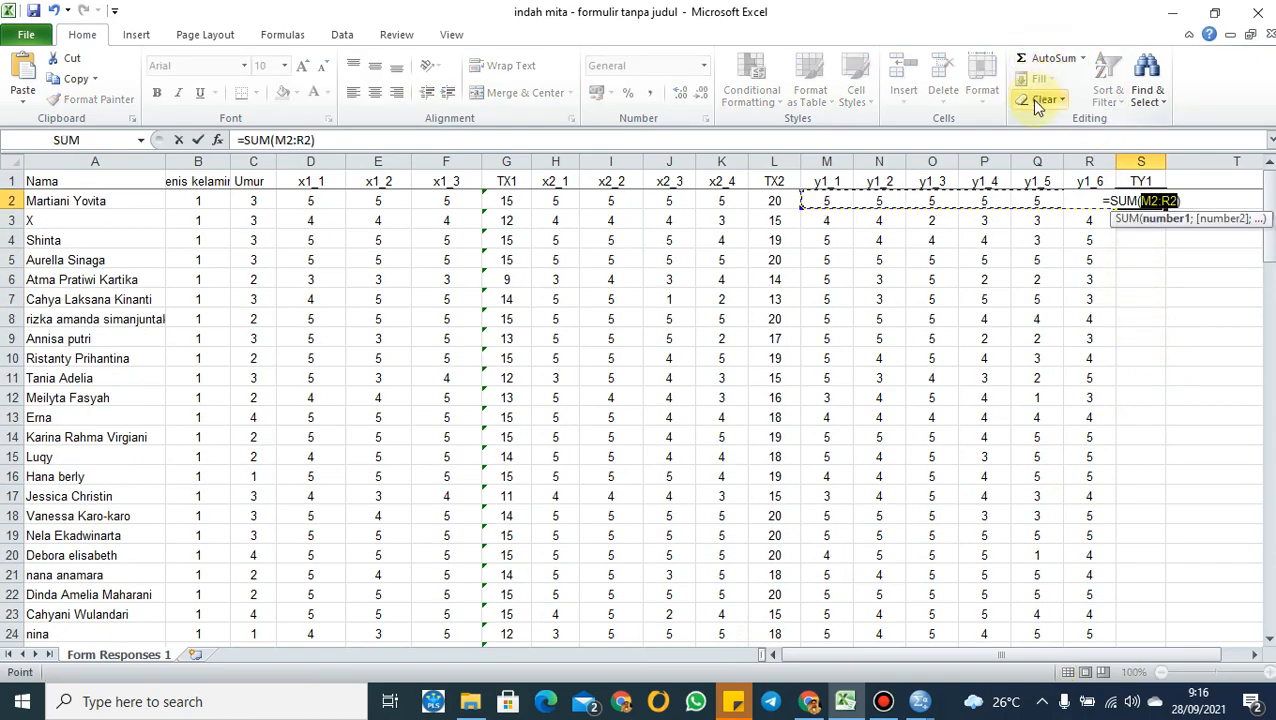
key("Return")
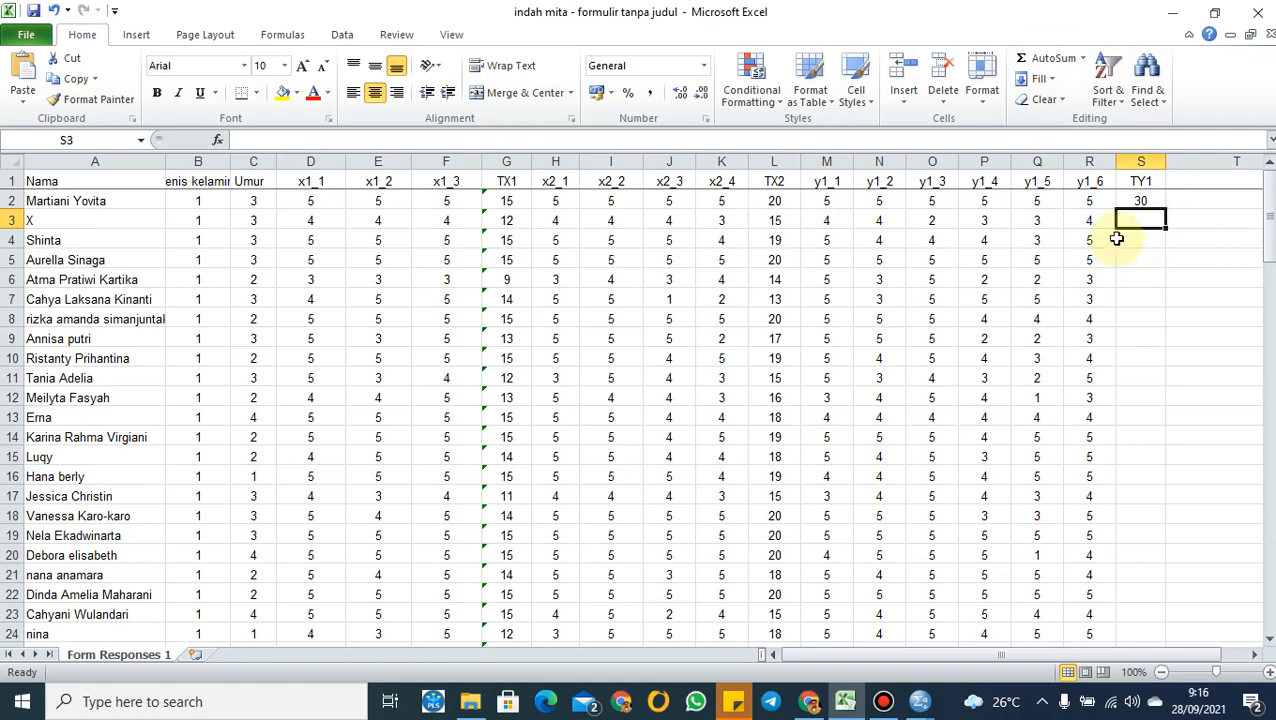
Fill the TY1 sum formula from S2 down to the last respondent in row 115
left_click(1139, 202)
left_click_drag(1167, 208, 1152, 544)
left_click(1199, 433)
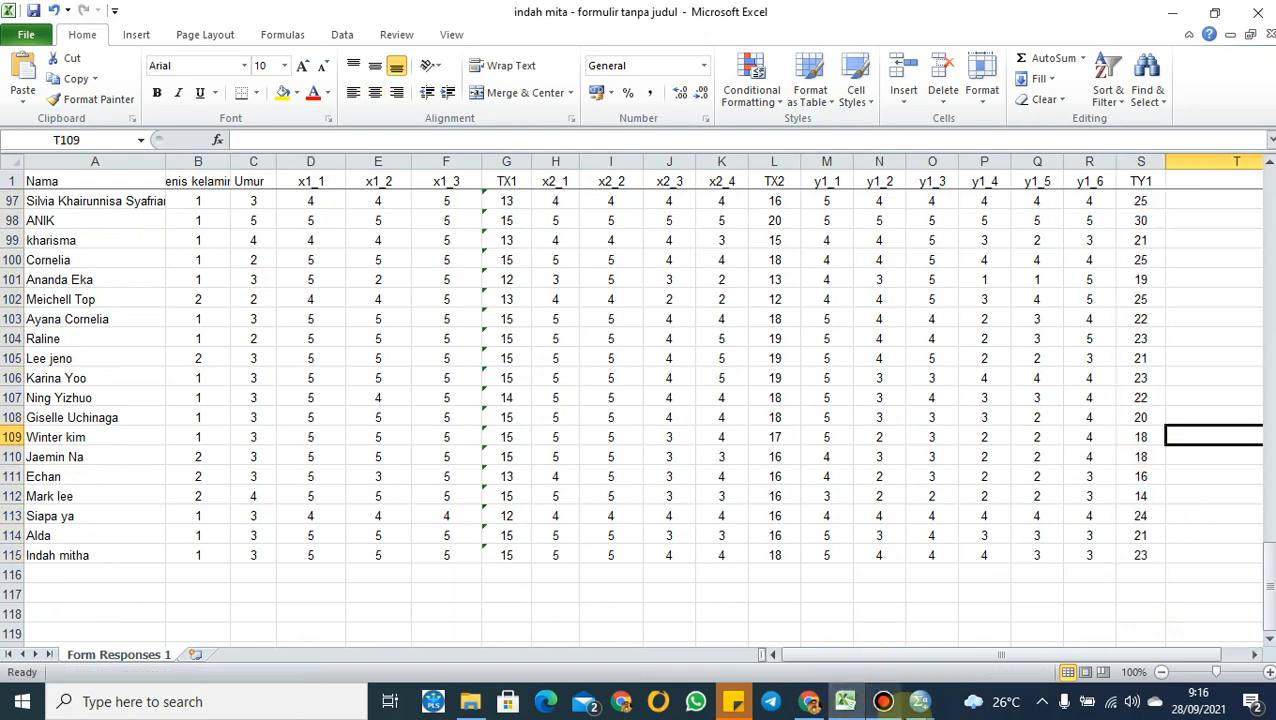
Switch to the SPSS Data Editor and create a new empty dataset
left_click(918, 701)
left_click(1005, 640)
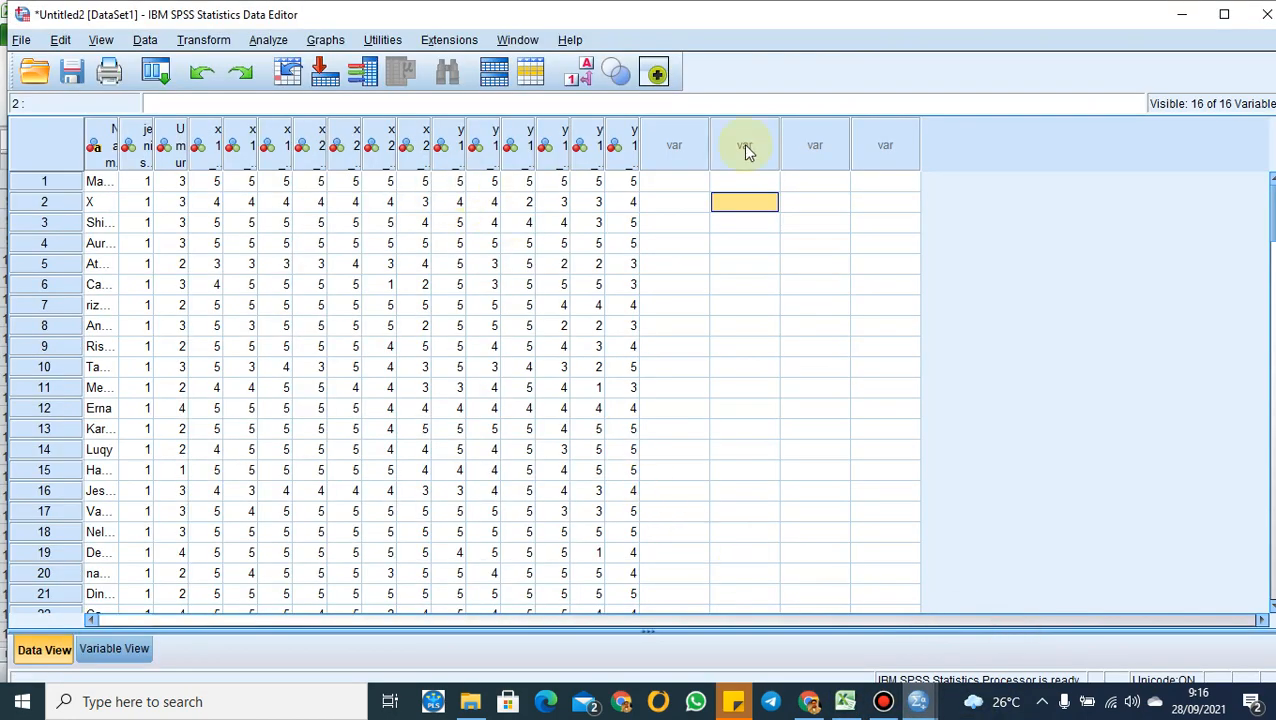
left_click(20, 41)
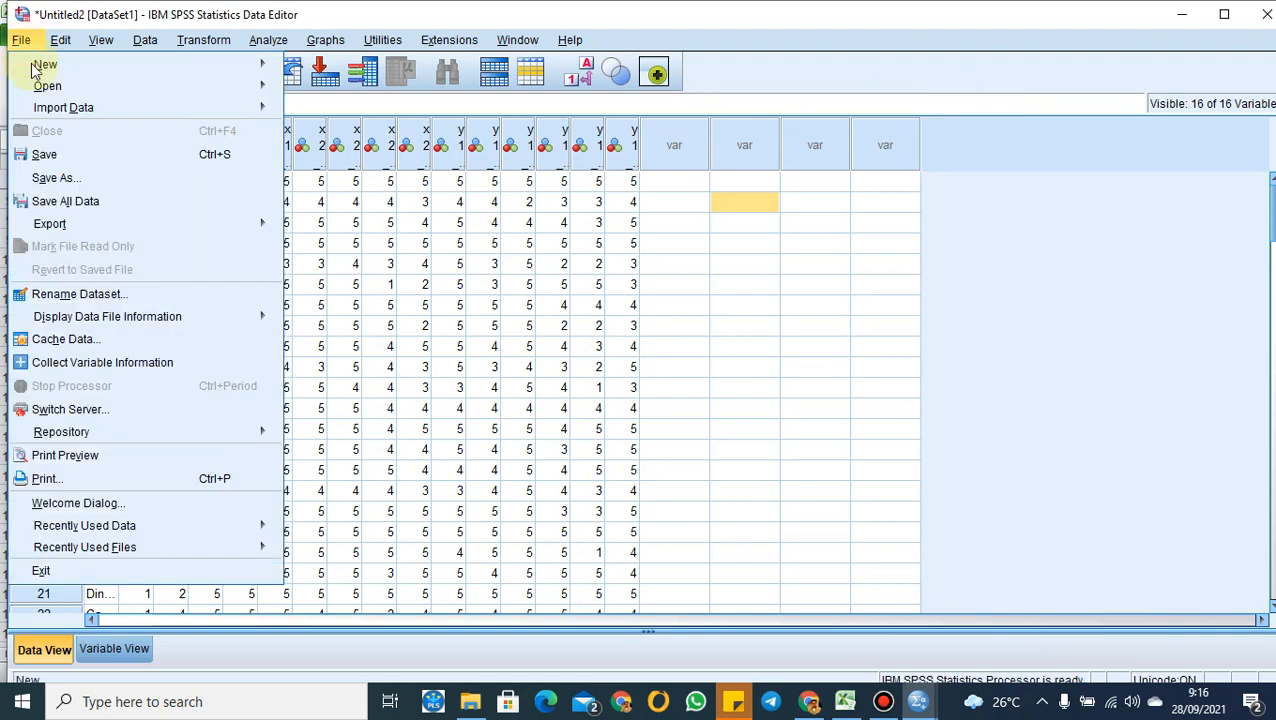
mouse_move(44, 67)
left_click(305, 68)
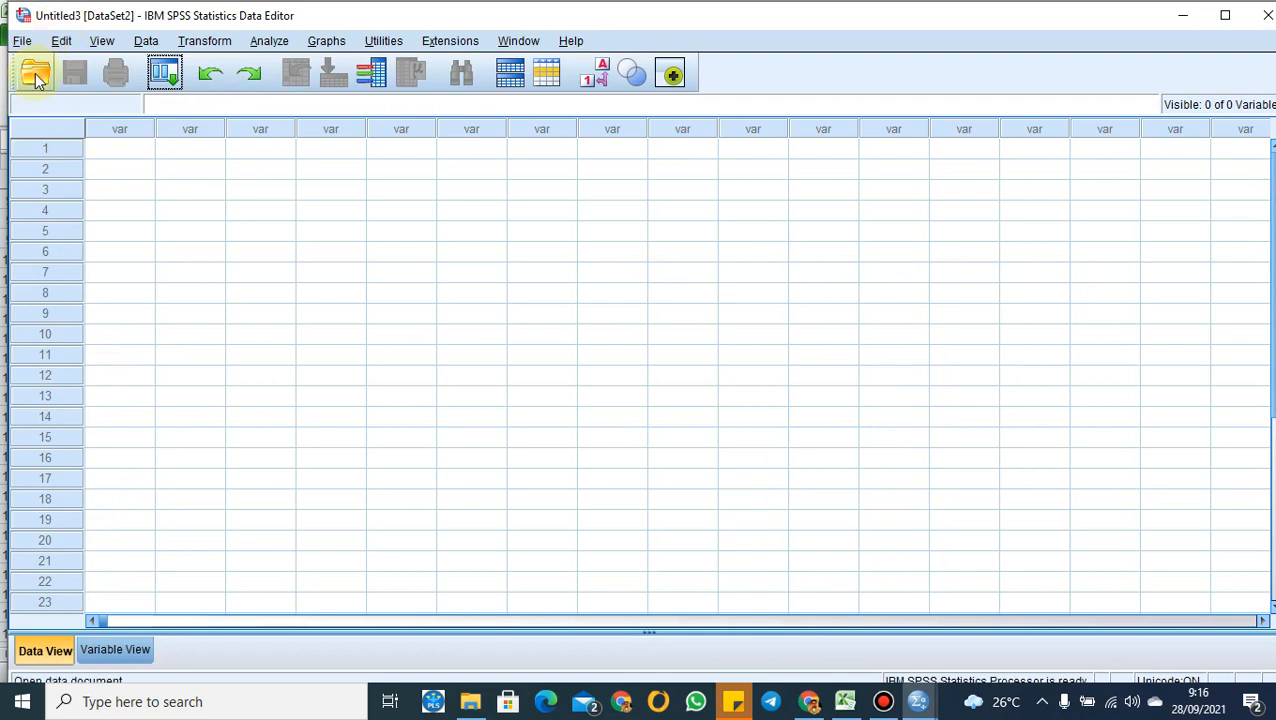
Import the Form Responses 1 worksheet, range A1:S115, from the "formulir tanpa judul" Excel workbook in the Downloads folder
left_click(22, 42)
mouse_move(63, 114)
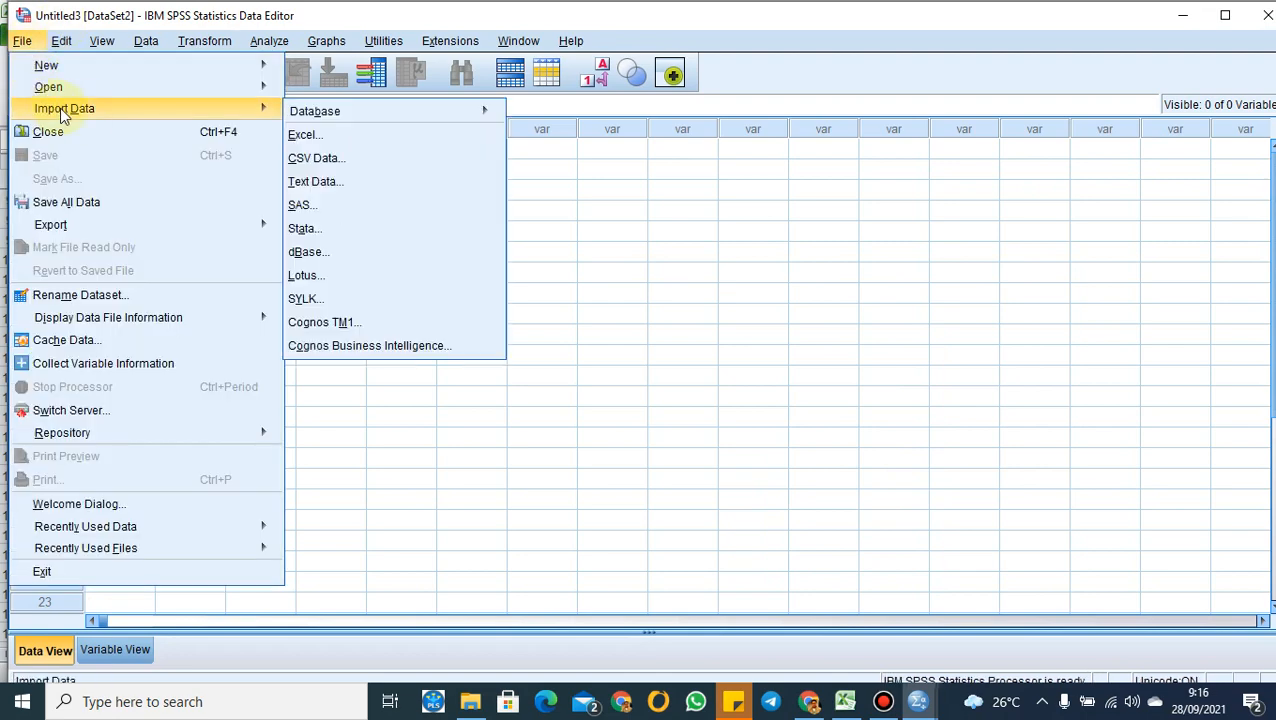
left_click(319, 138)
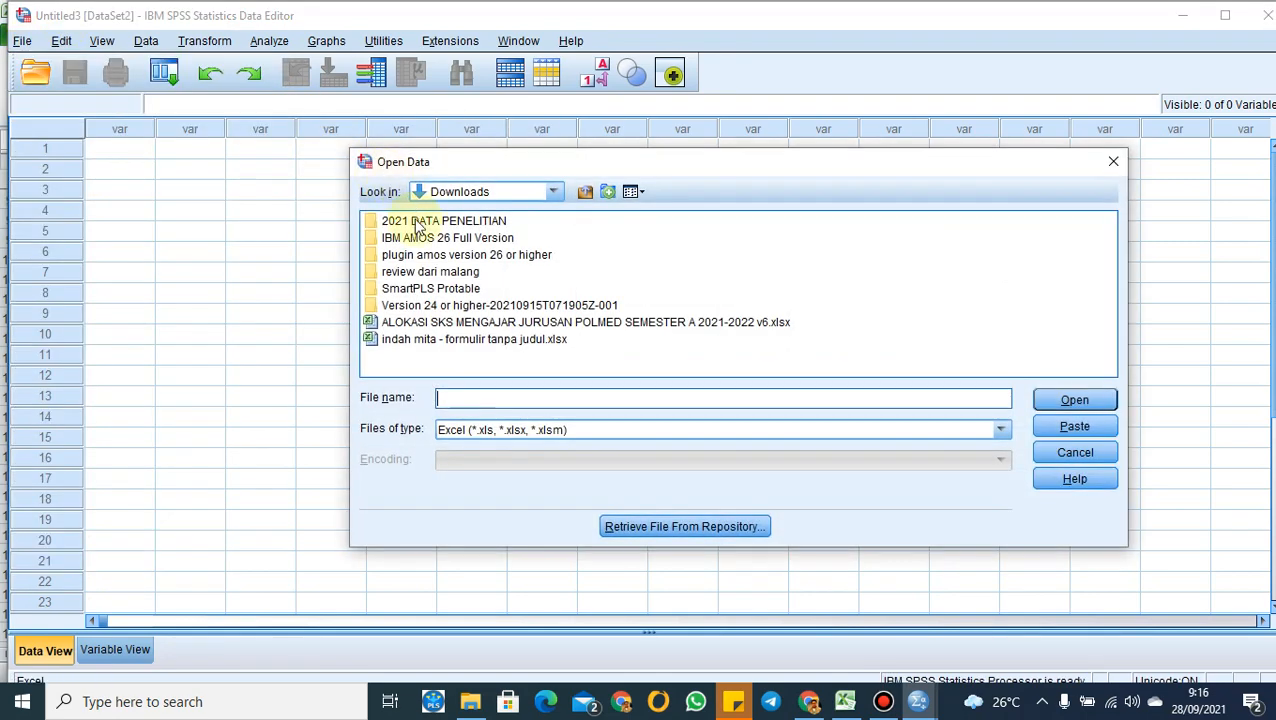
left_click(437, 341)
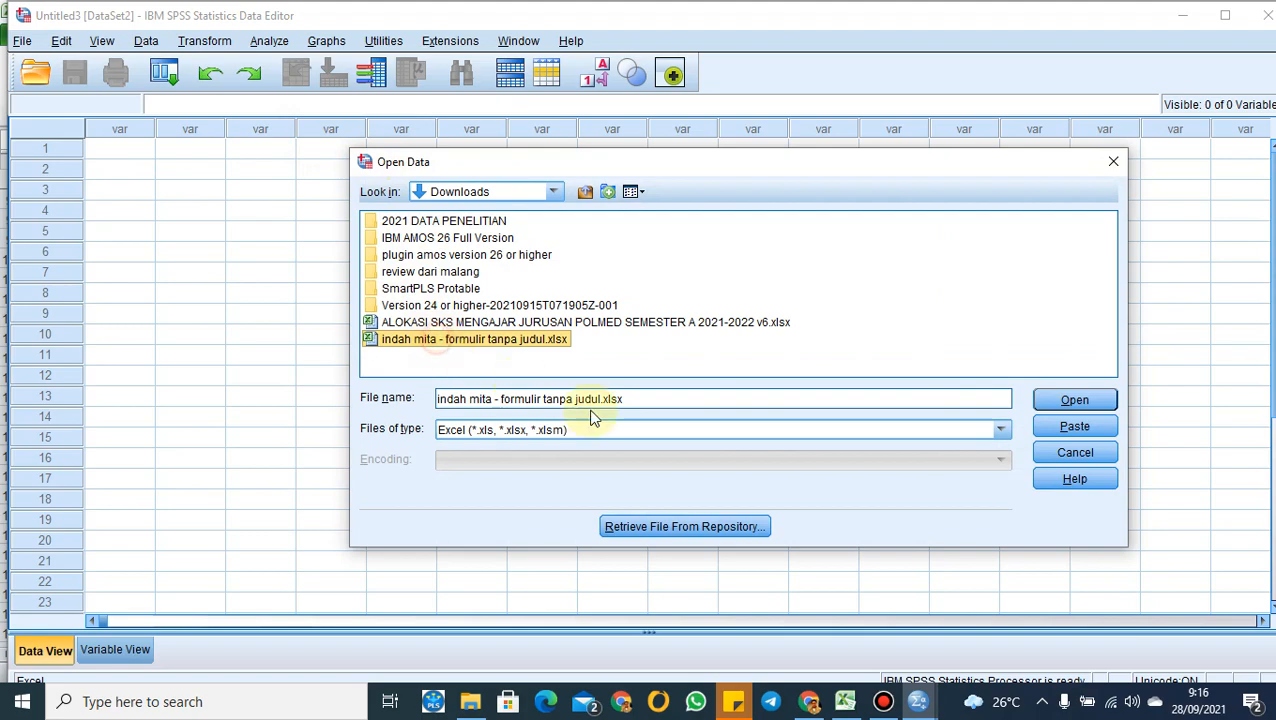
left_click(1072, 401)
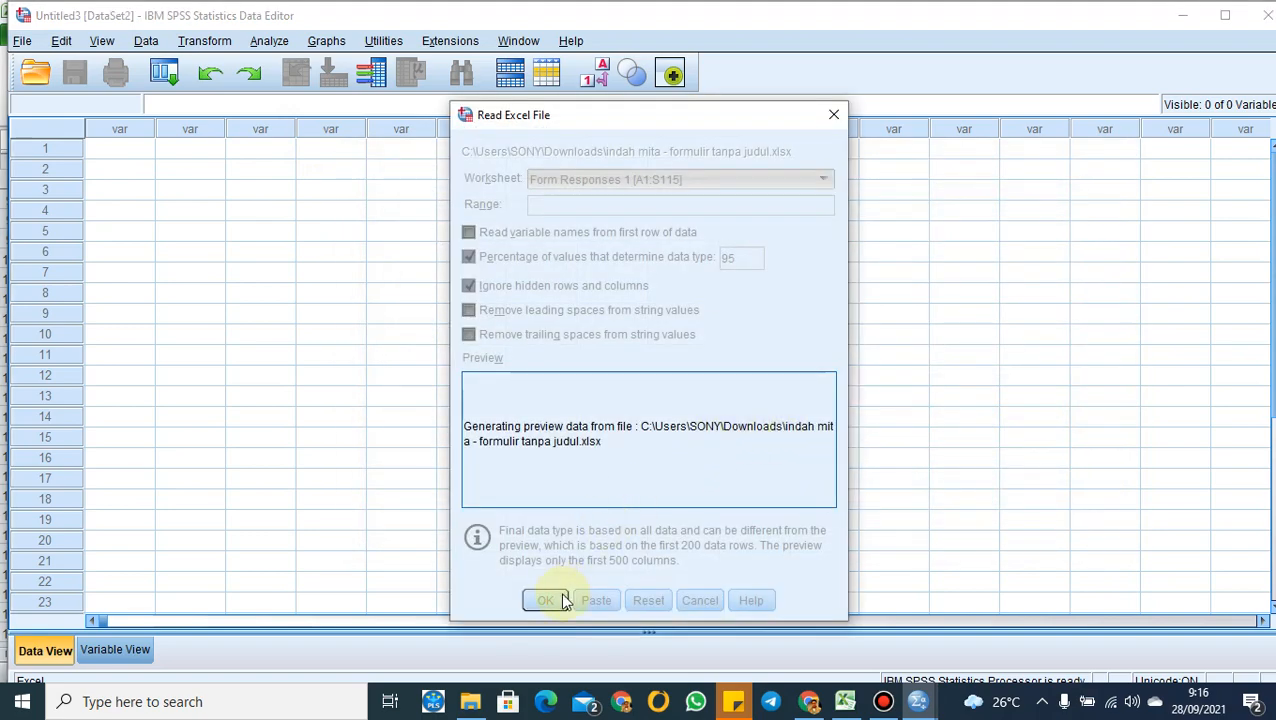
left_click(546, 600)
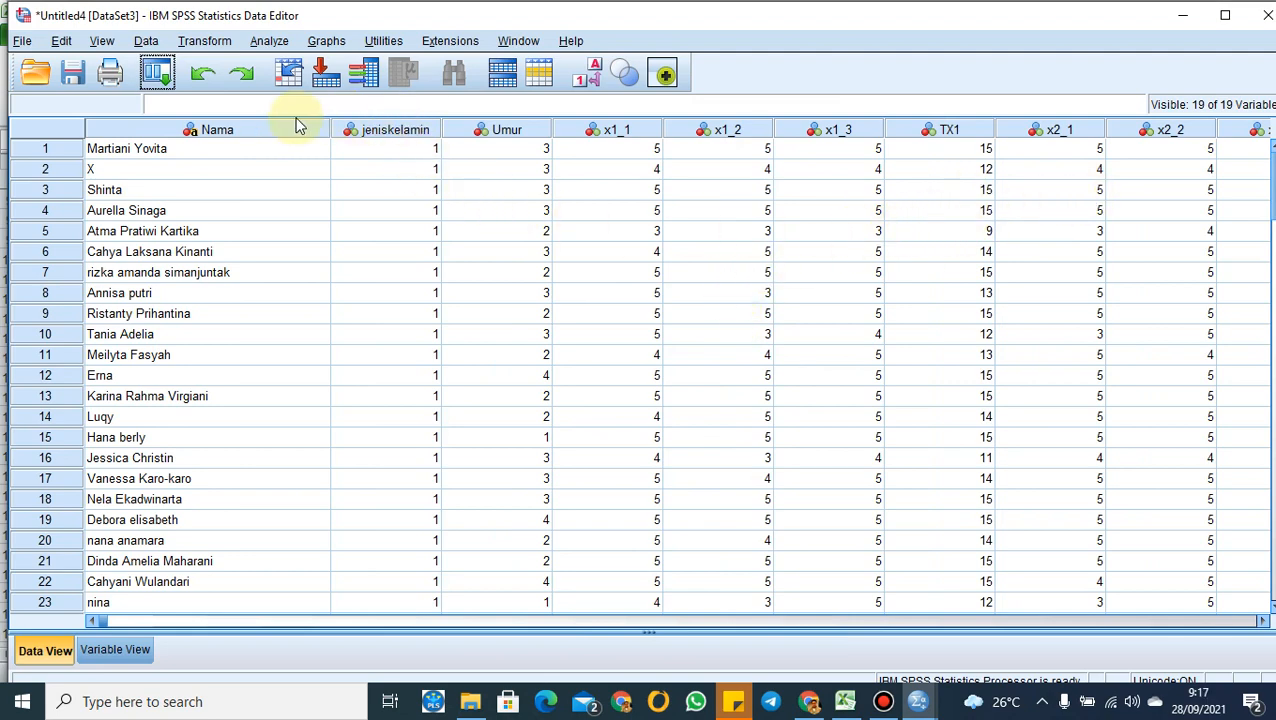
Select all variables from Nama to TY1 and narrow their columns together so they fit on one screen
left_click_drag(234, 130, 1270, 130)
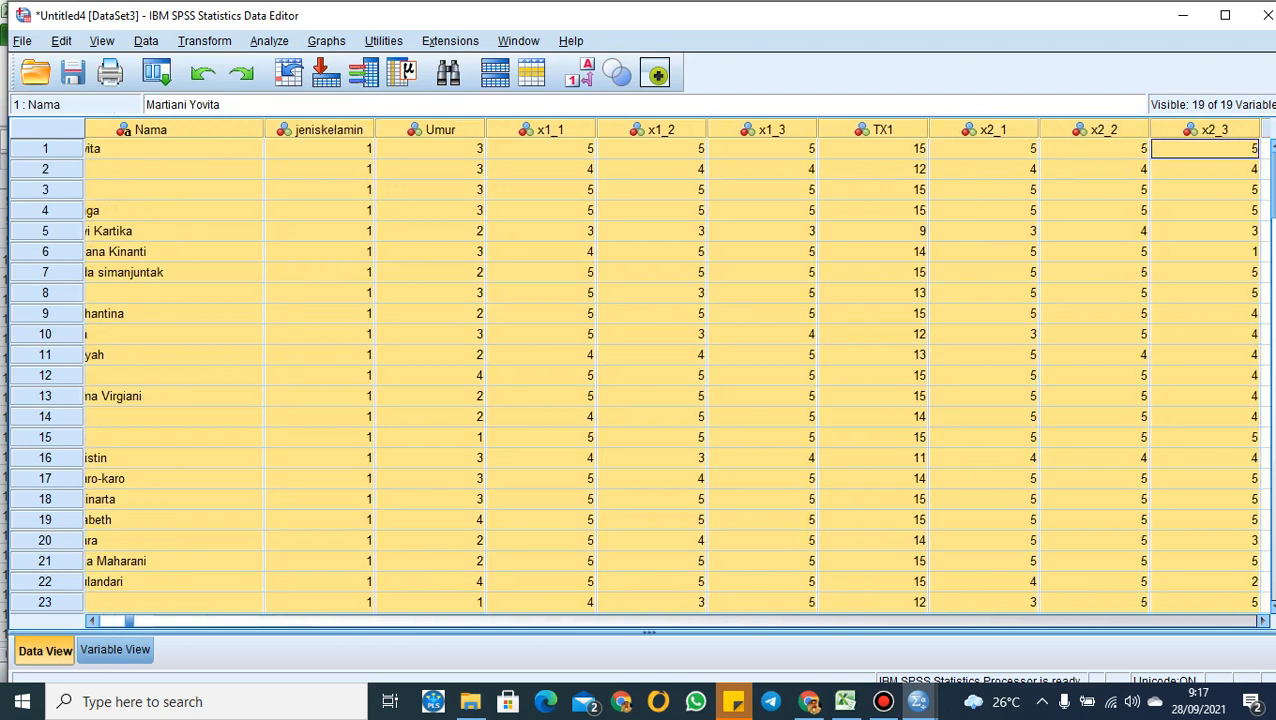
left_click_drag(1250, 172, 1012, 126)
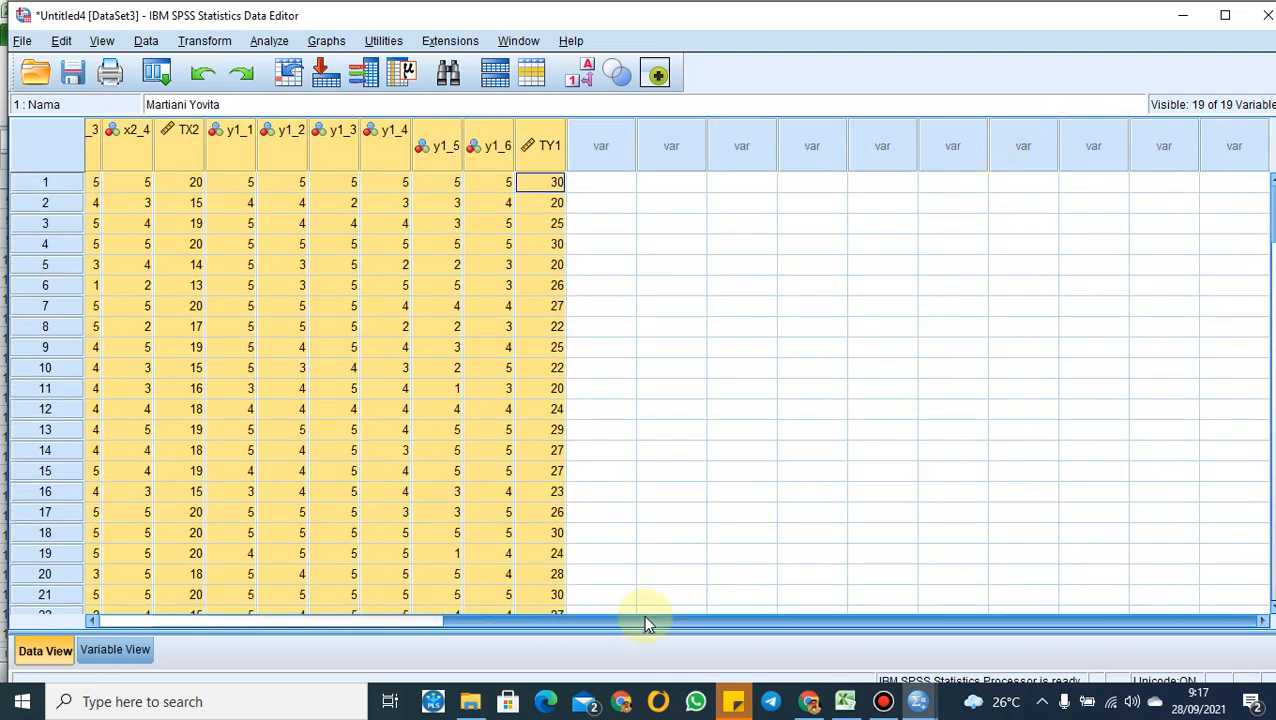
left_click_drag(647, 621, 222, 630)
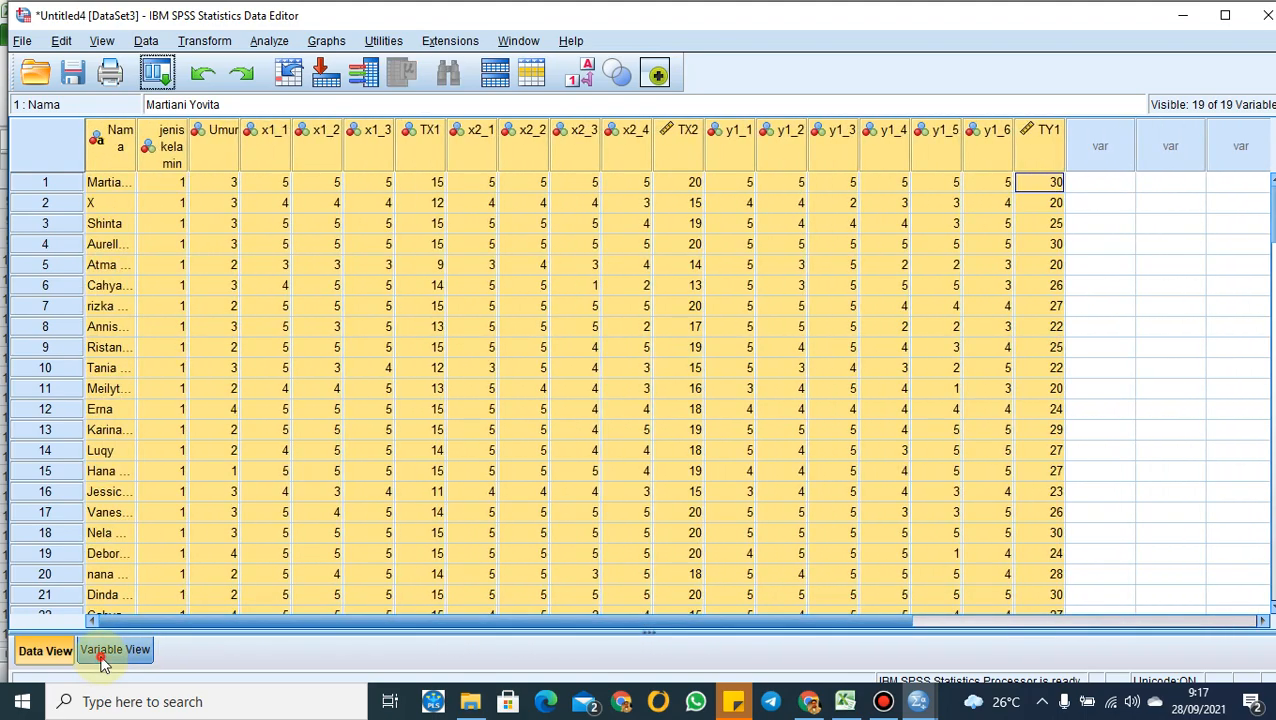
Review the imported variables' definitions in Variable View and return to the data
left_click(105, 655)
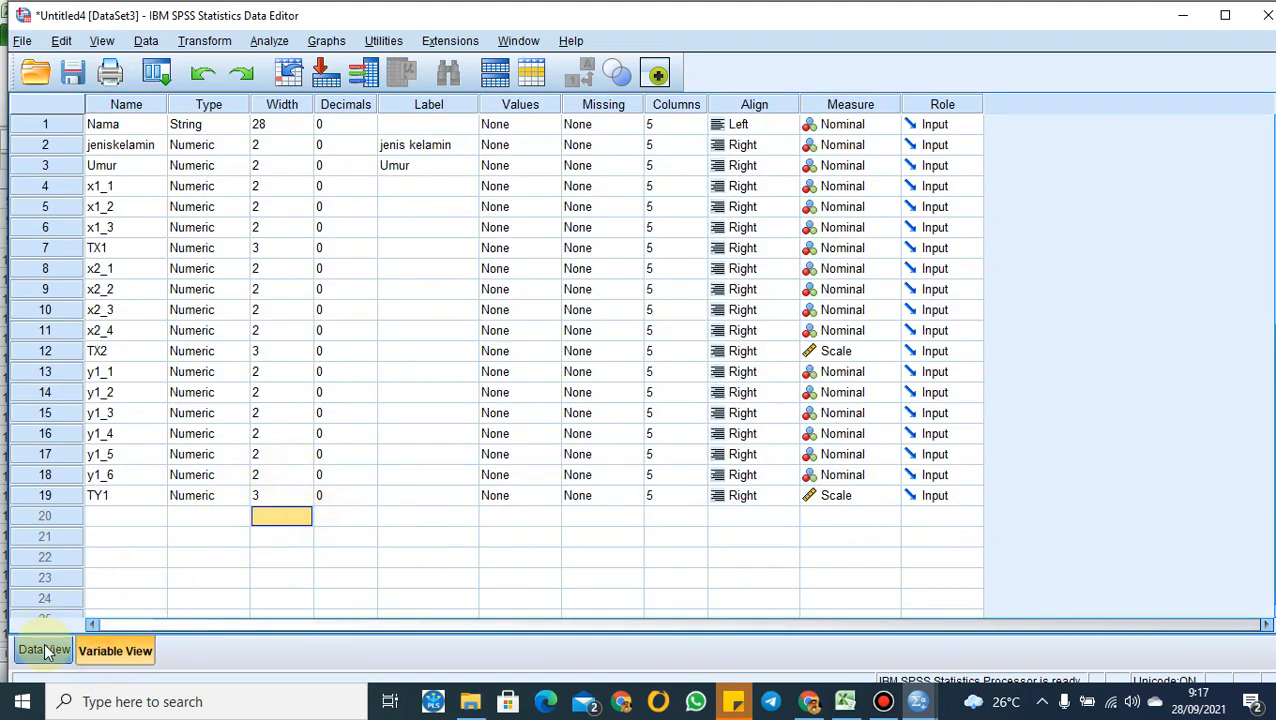
left_click(50, 650)
left_click(245, 252)
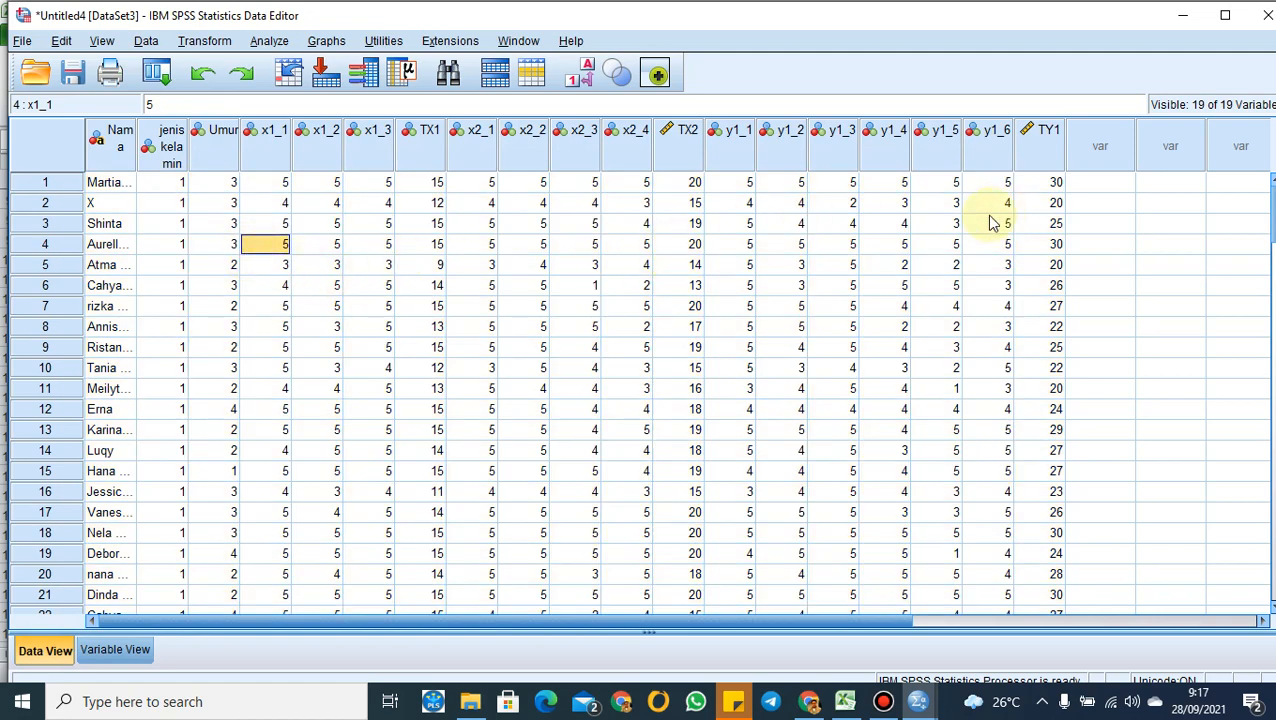
Start a linear regression with TY1 as the dependent variable
left_click(278, 45)
mouse_move(300, 268)
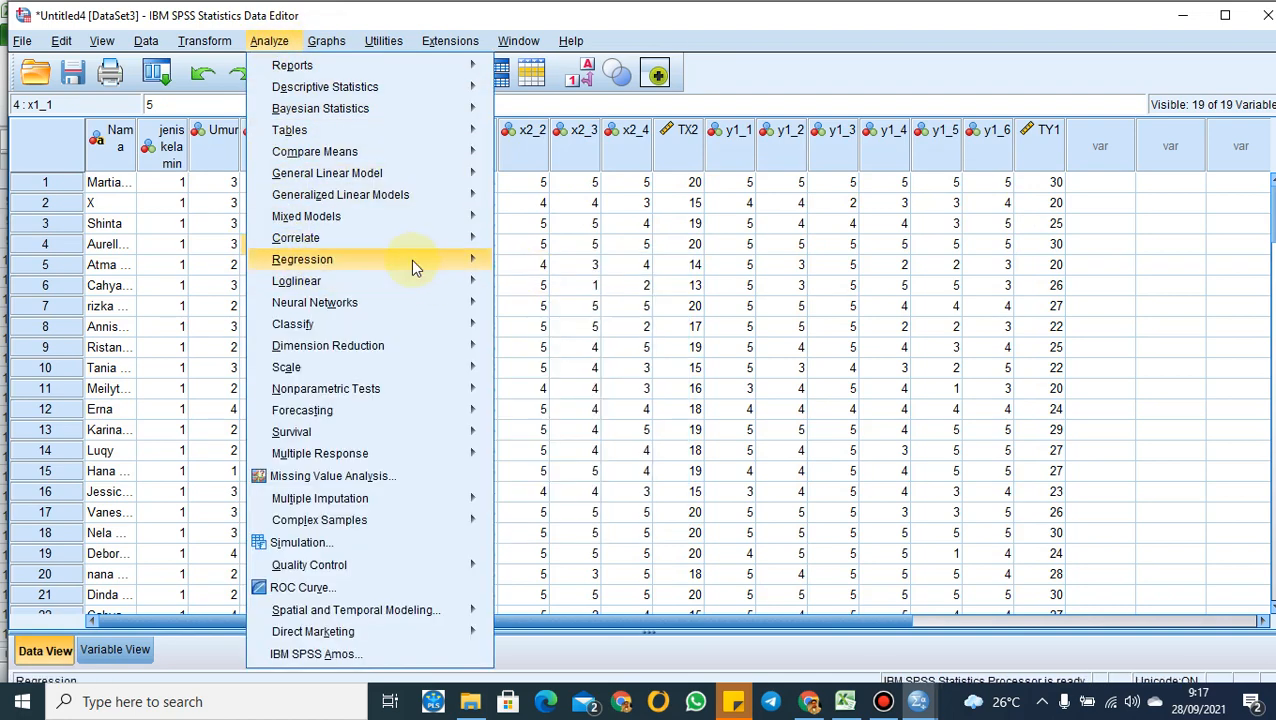
left_click(534, 290)
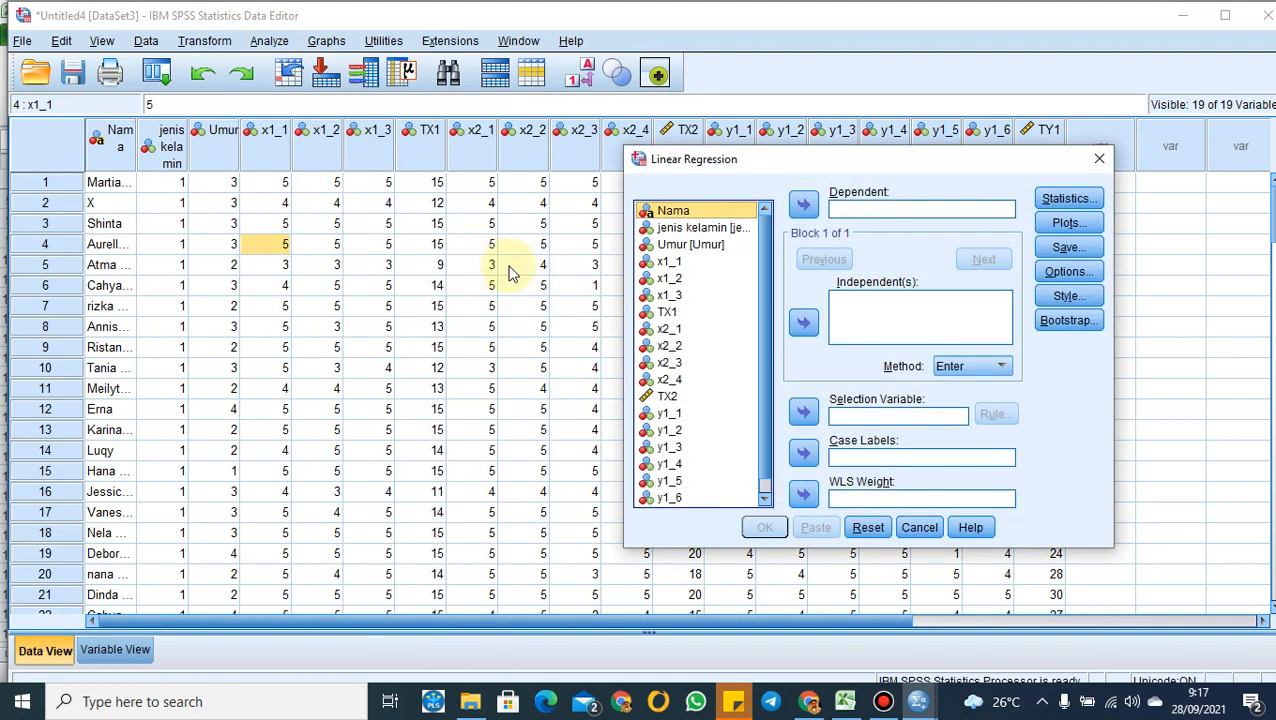
scroll(683, 380, "down", 1)
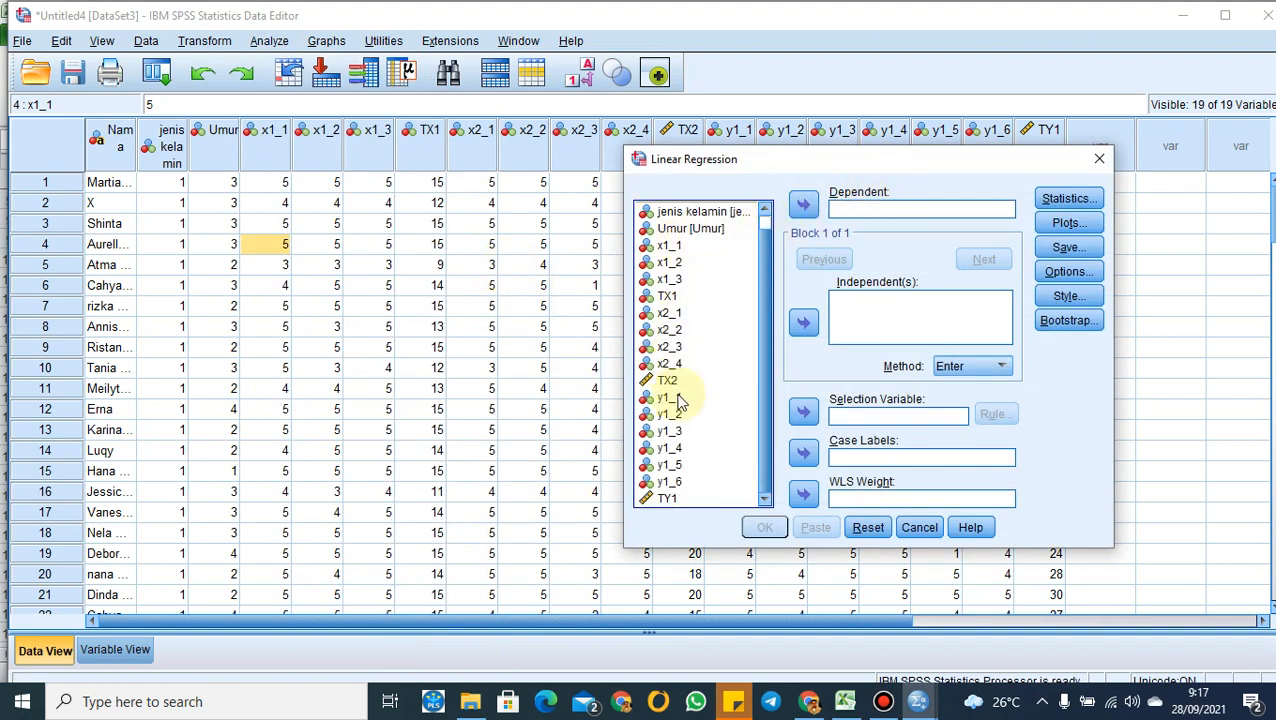
left_click(670, 499)
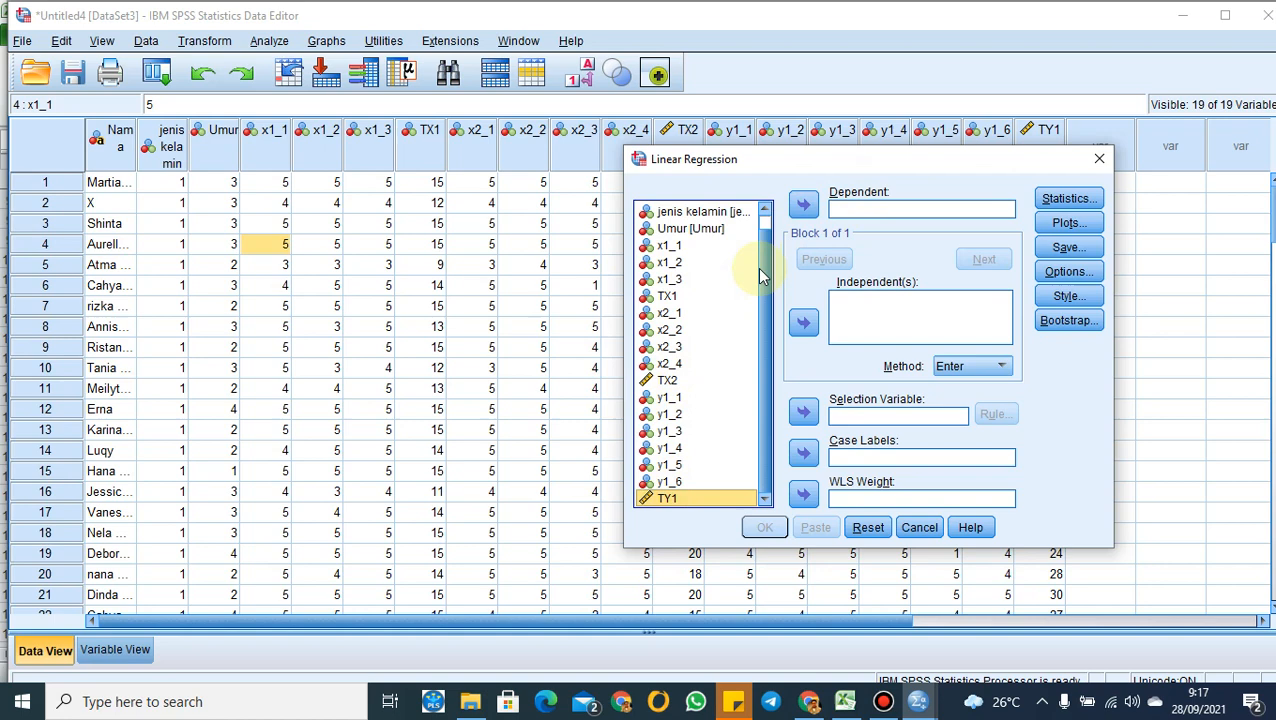
left_click(805, 206)
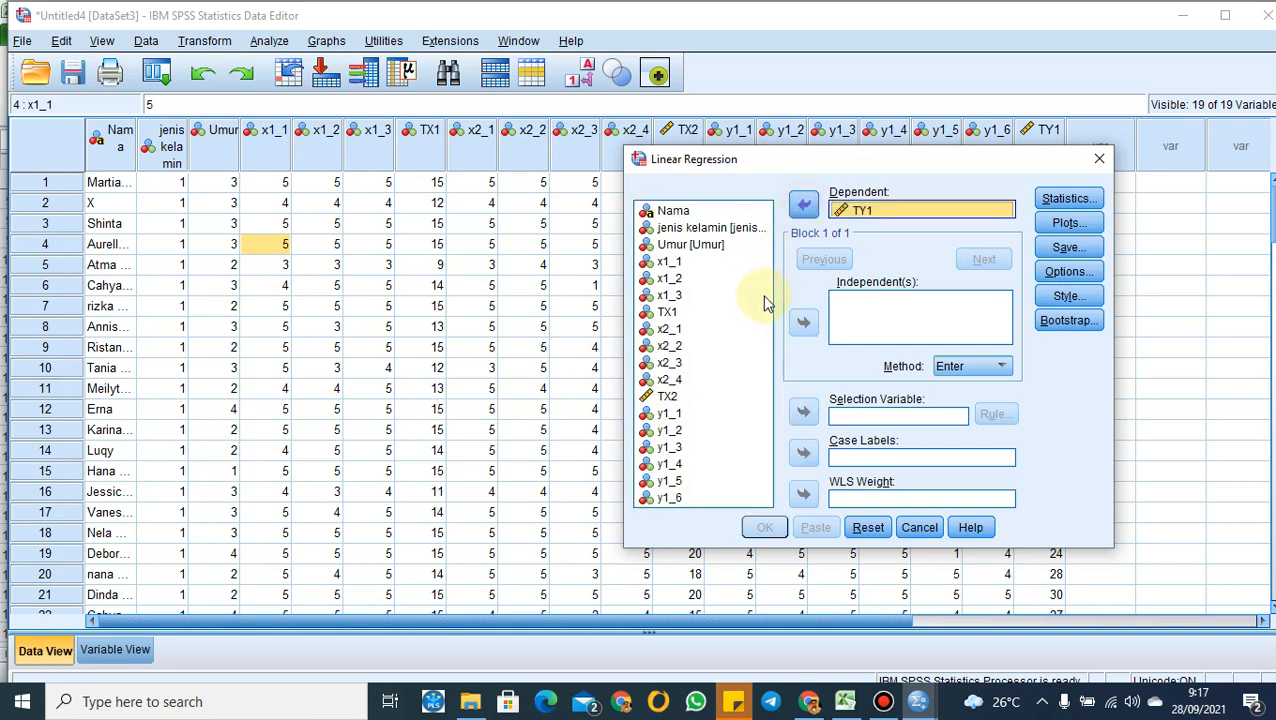
Add TX1 and TX2 as the independent variables and run the regression
left_click(668, 313)
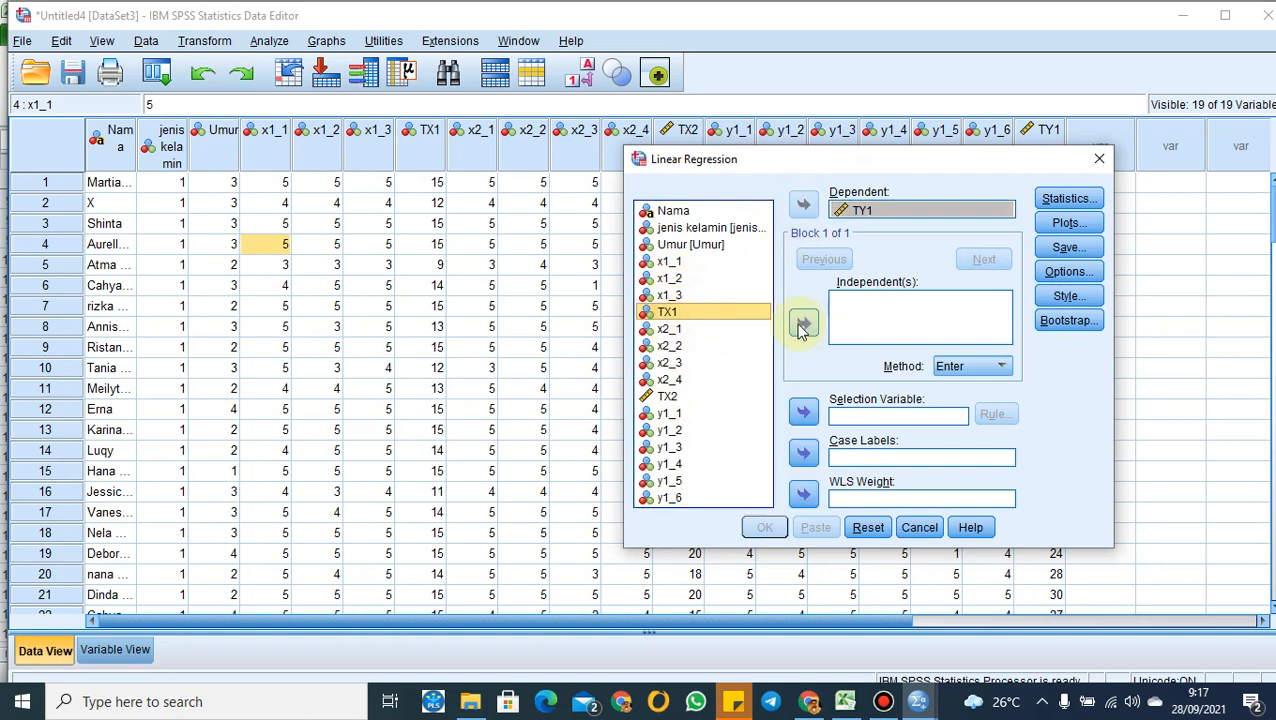
left_click(803, 322)
left_click(667, 396)
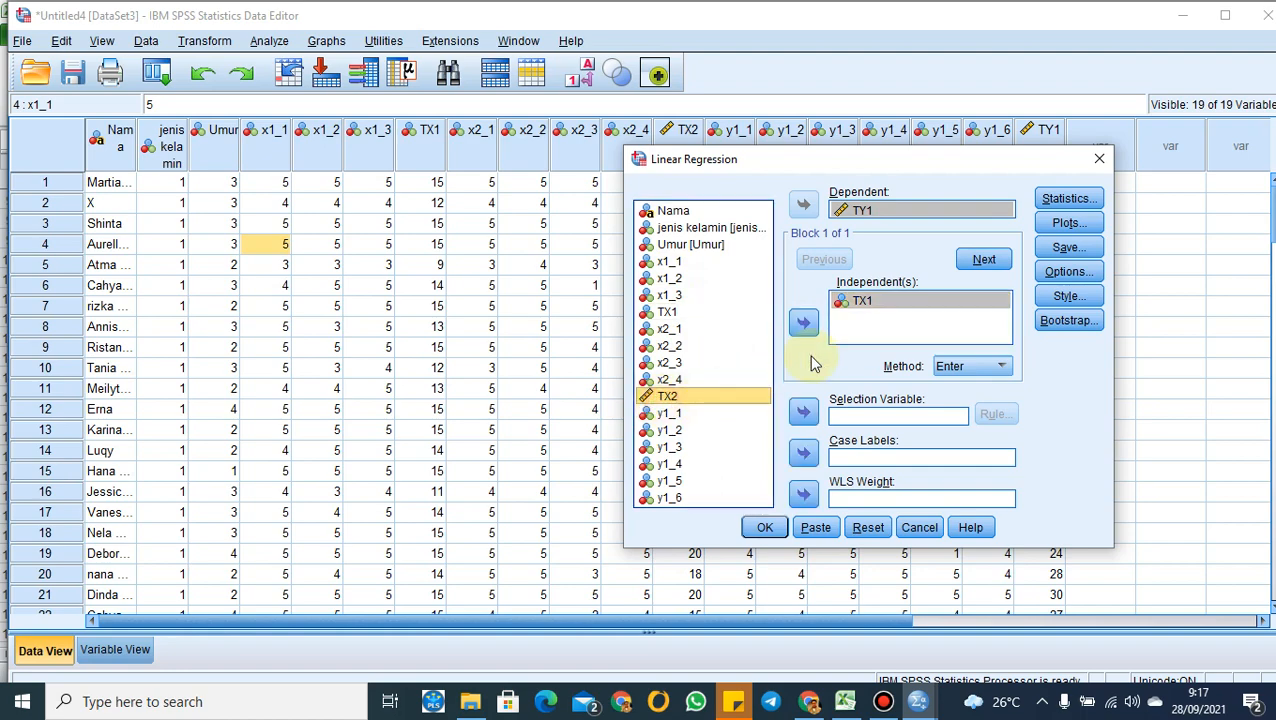
left_click(804, 322)
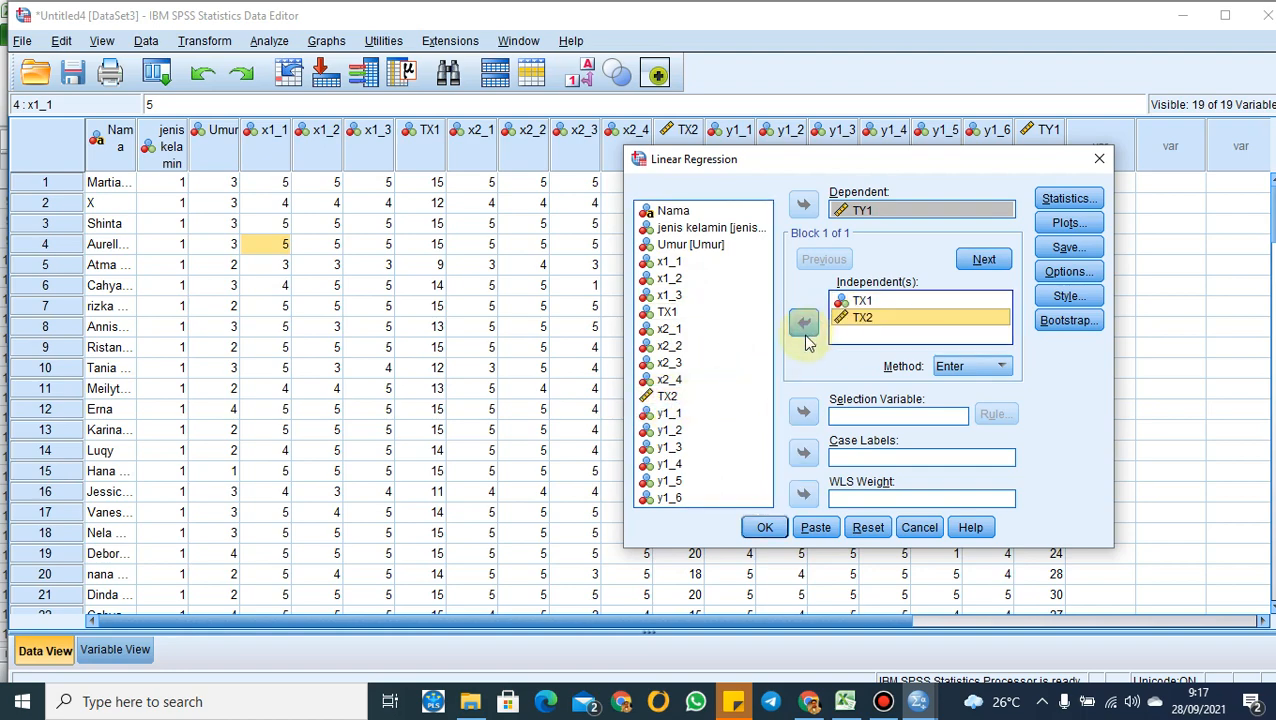
left_click(764, 528)
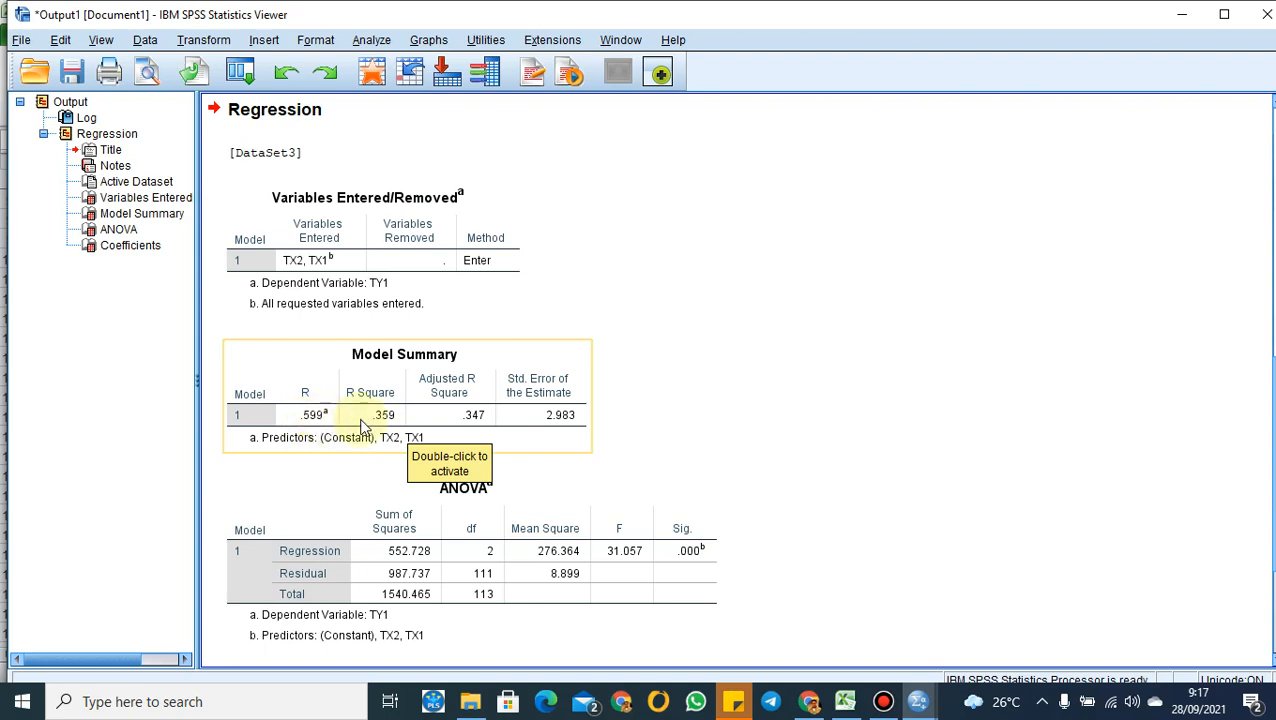
Review the Model Summary, ANOVA and Coefficients tables, and close the output without saving it
scroll(445, 573, "down", 4)
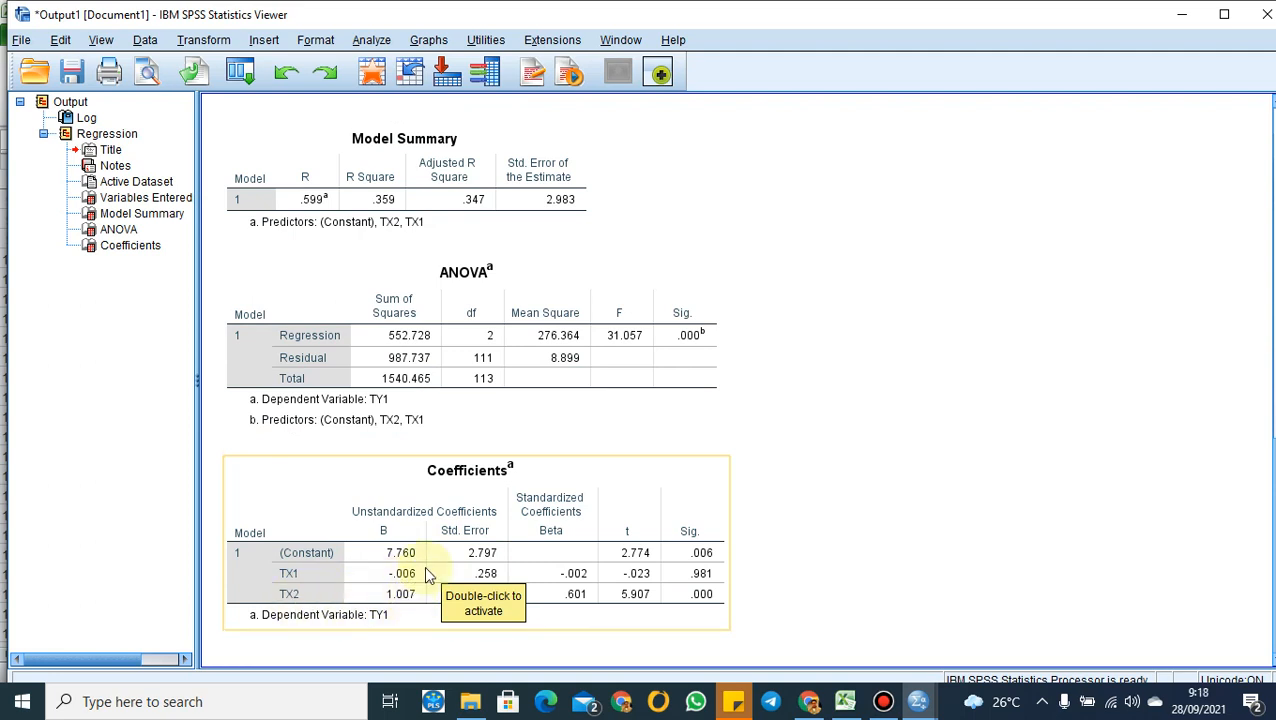
left_click(1267, 15)
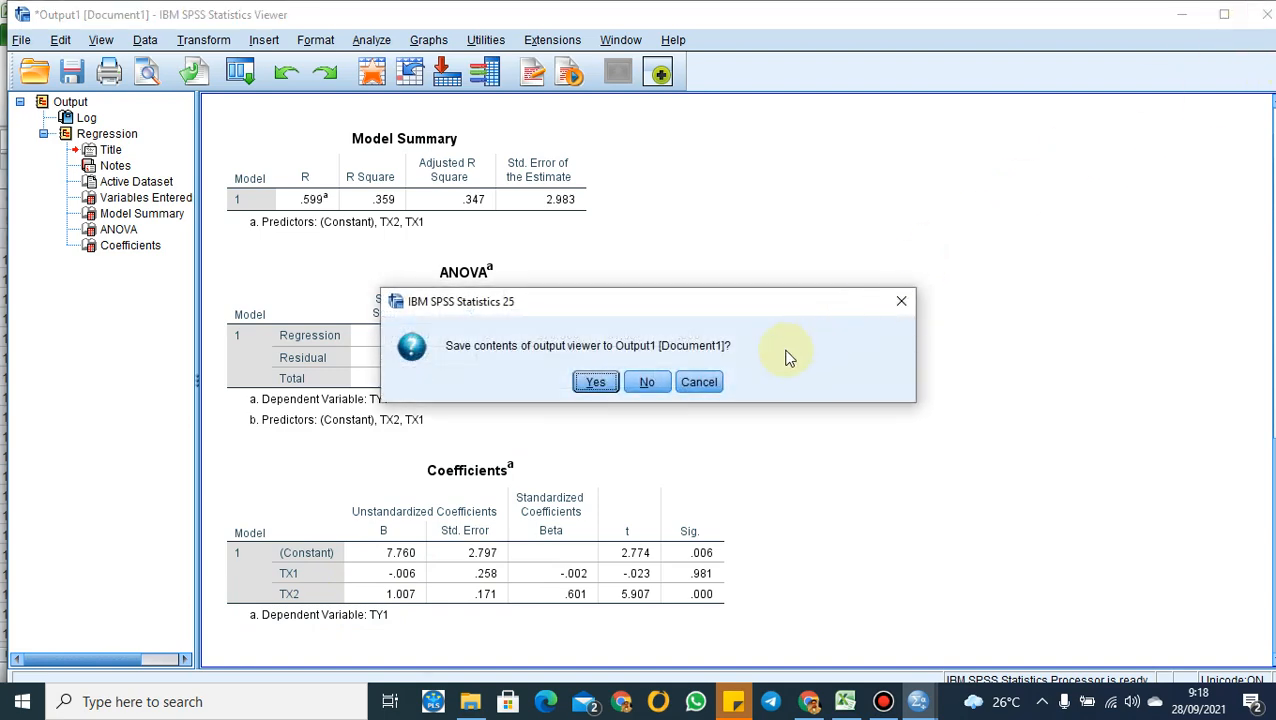
left_click(655, 384)
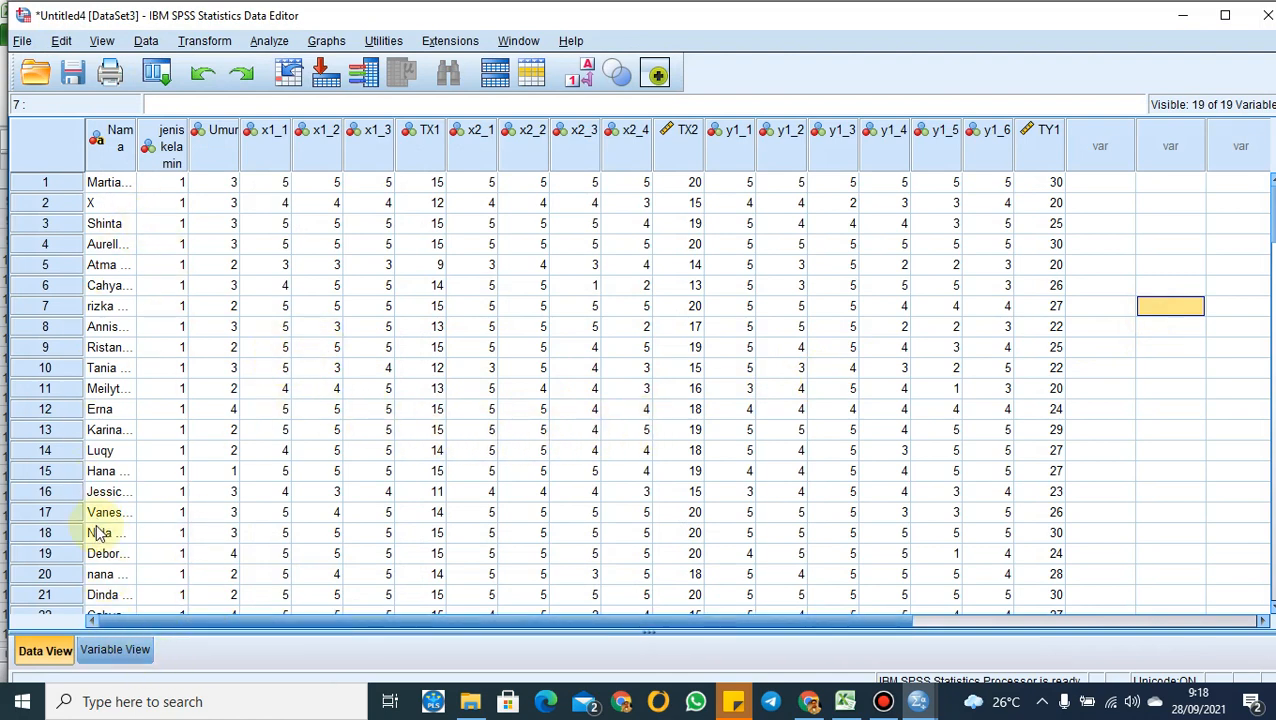
Widen the Name column in Variable View and rename the variable TX1 as Motivasi
left_click(112, 648)
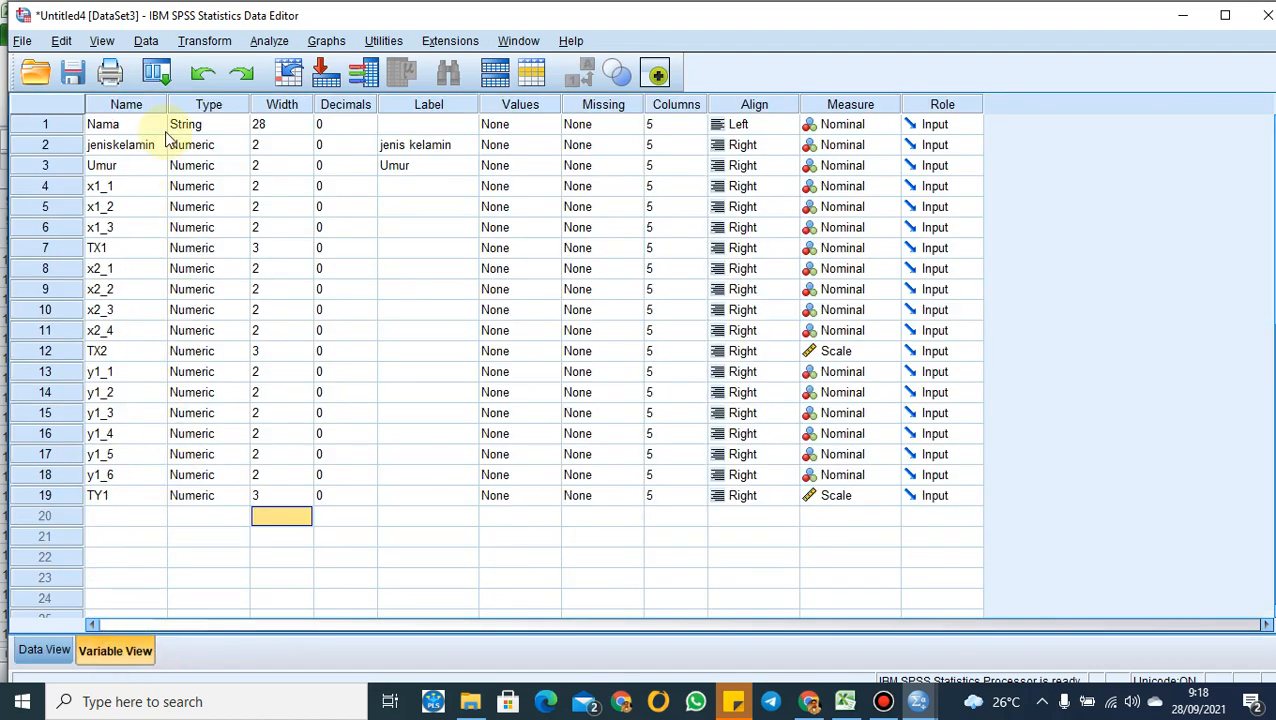
left_click_drag(167, 104, 197, 104)
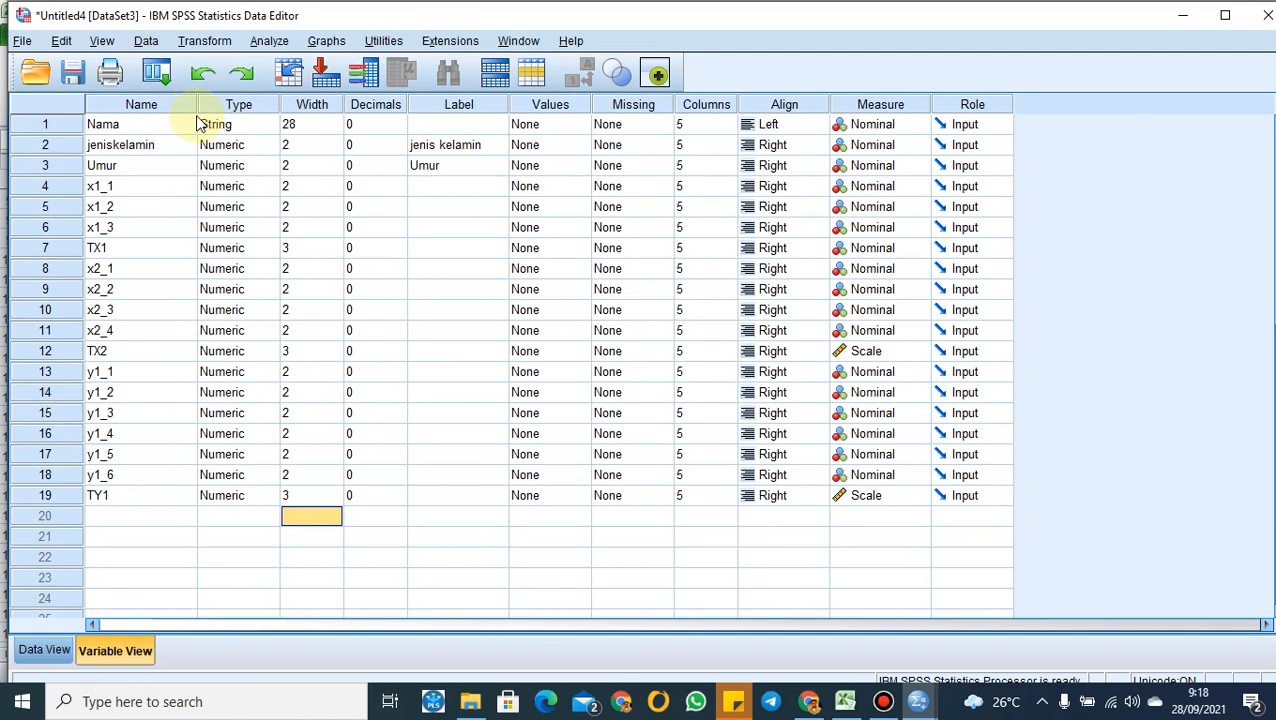
left_click(104, 250)
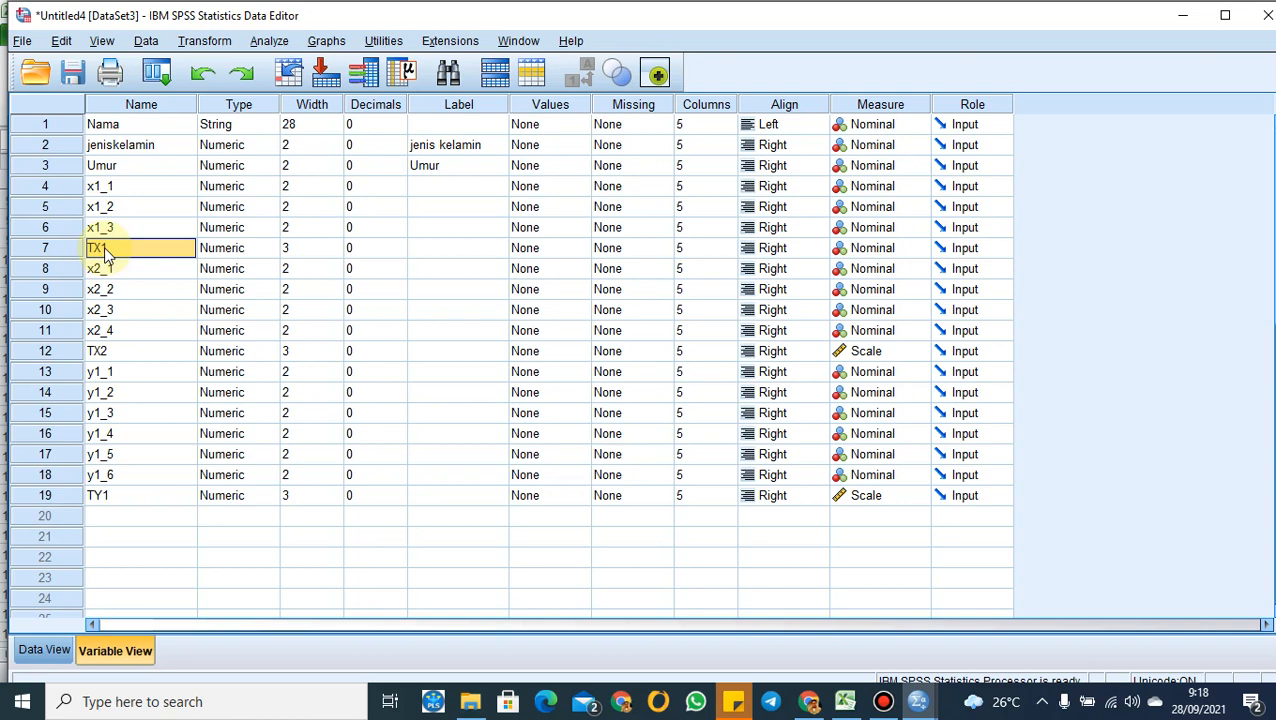
right_click(104, 246)
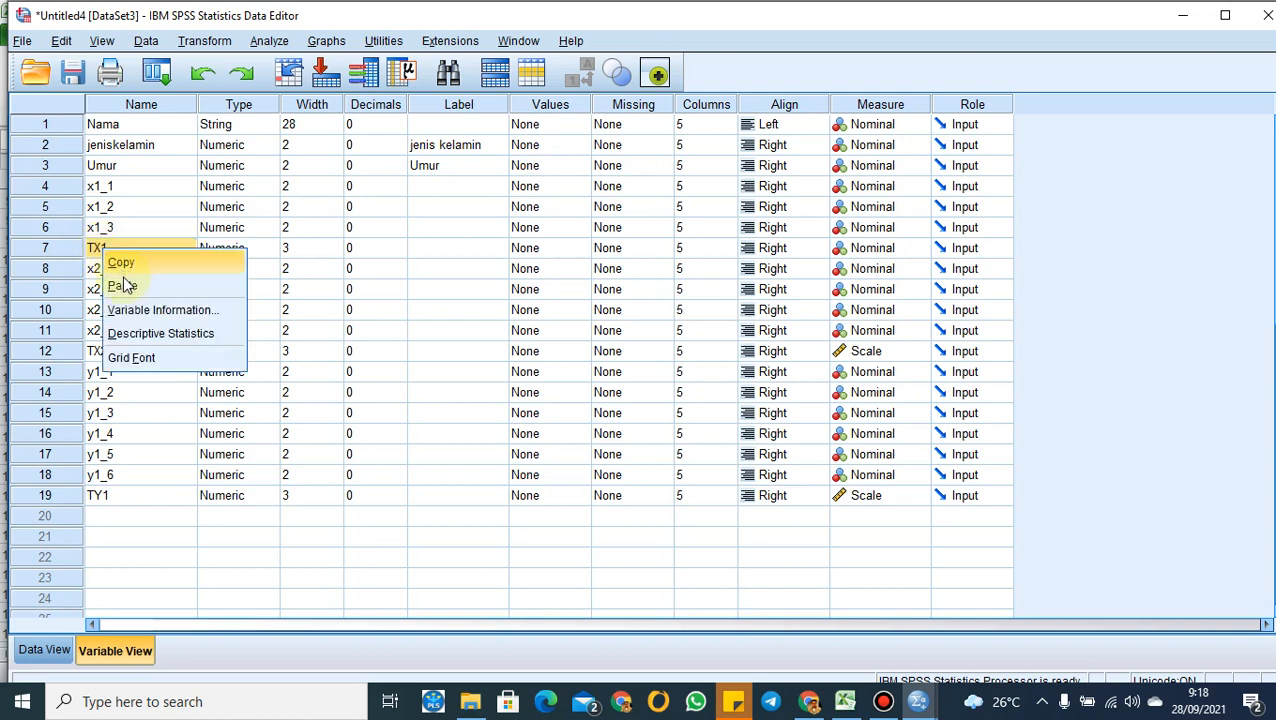
left_click(114, 228)
left_click(112, 248)
left_click(116, 248)
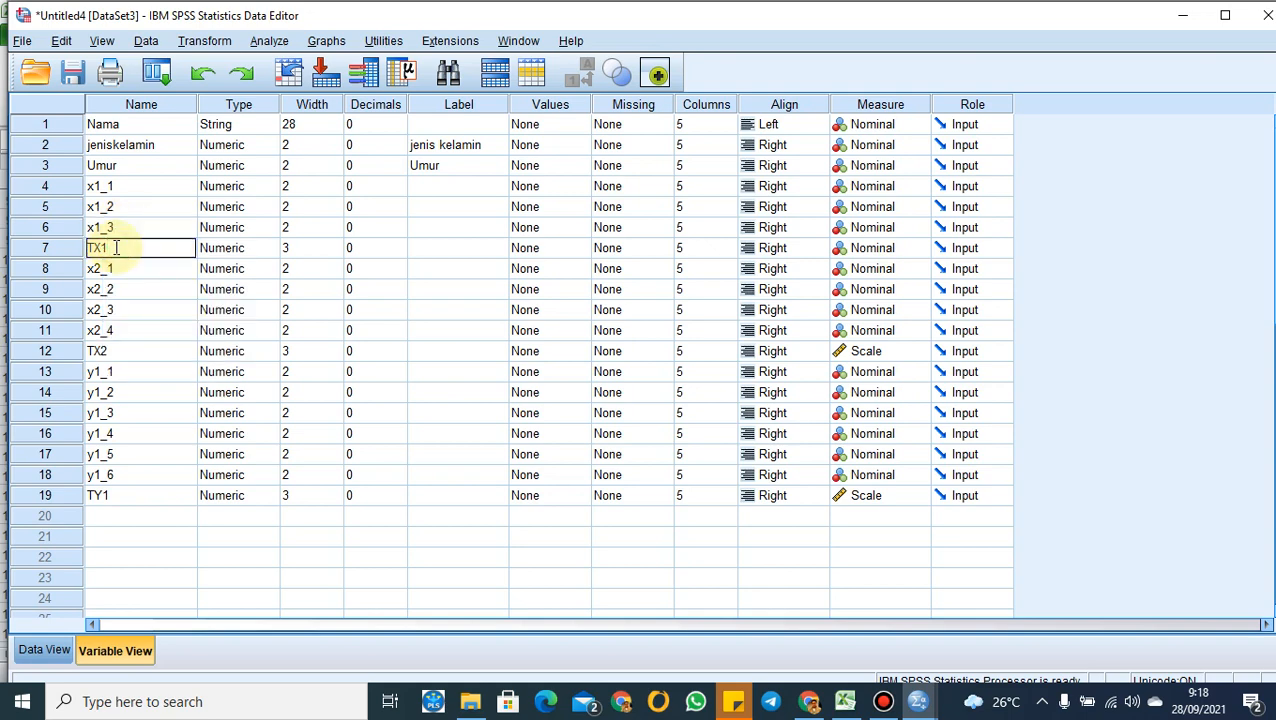
type("Motivasi")
Rename the variable TX2 as LatarLingkungan
double_click(130, 352)
key("BackSpace")
key("BackSpace")
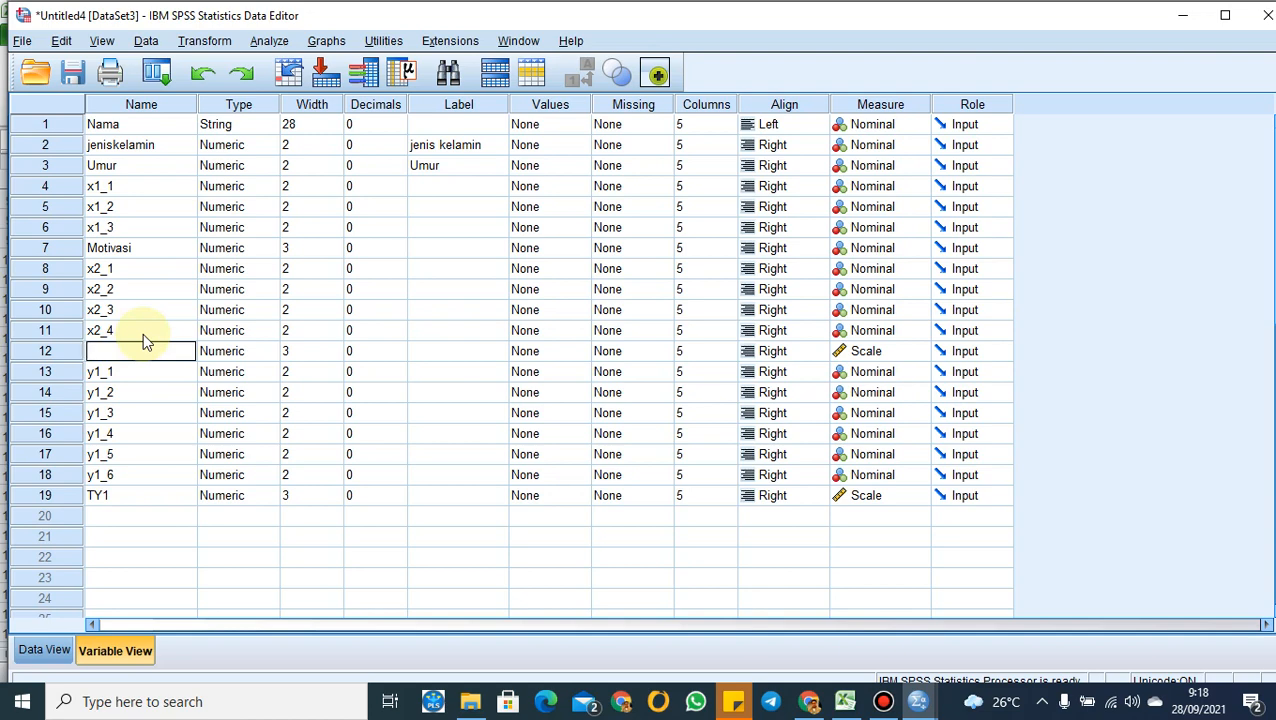
type("Latarlngkungan")
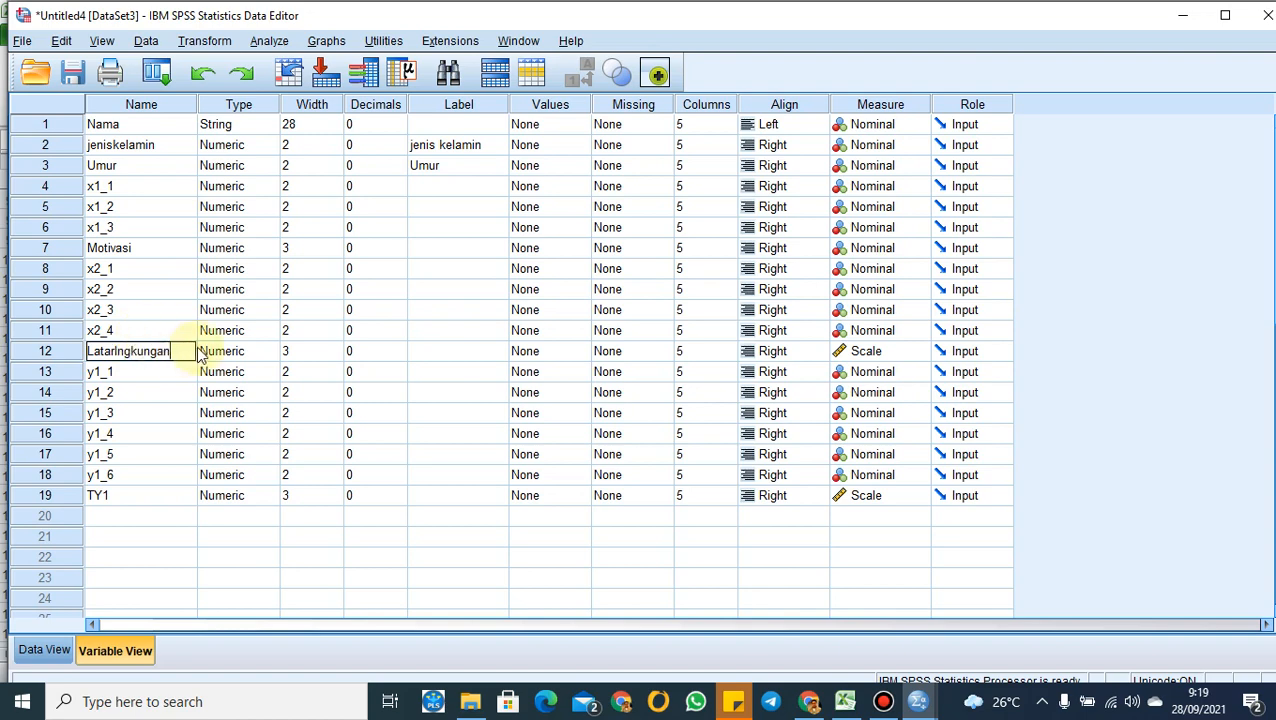
key("BackSpace")
key("BackSpace")
key("BackSpace")
key("BackSpace")
key("BackSpace")
key("BackSpace")
key("BackSpace")
type("Lingkungan")
Rename the variable TY1 as Kinerja
left_click(130, 496)
right_click(135, 500)
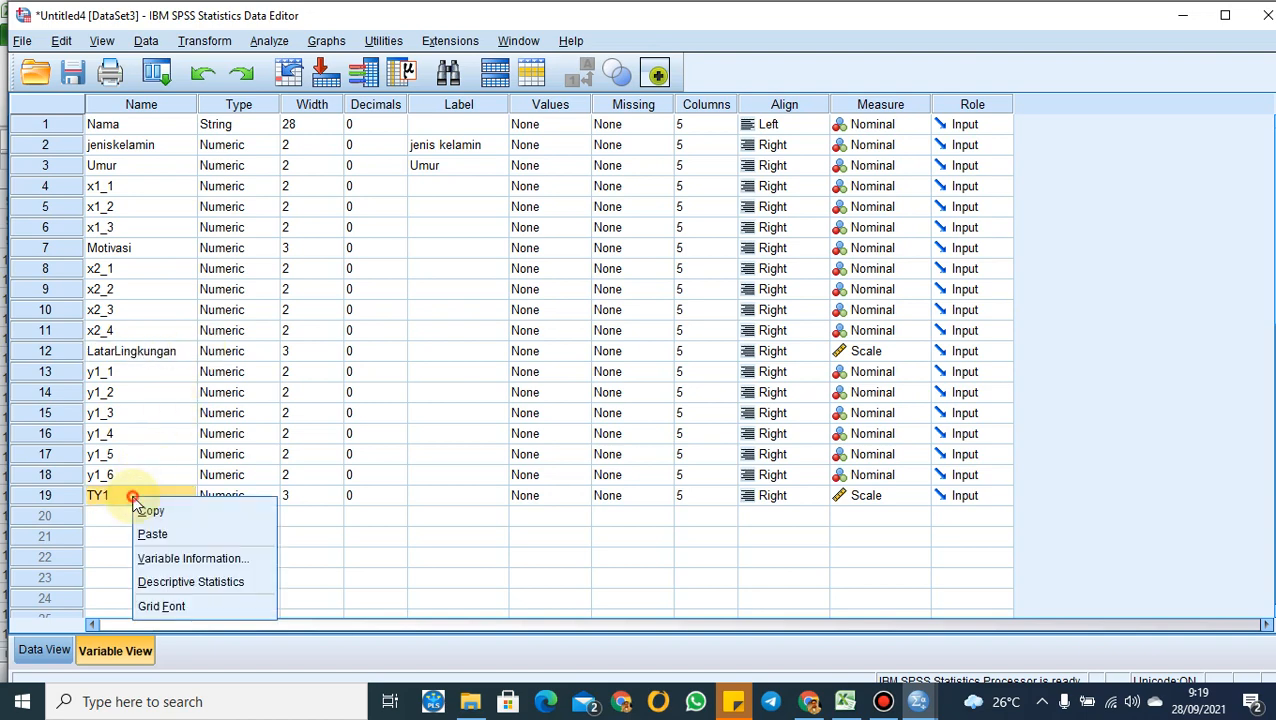
double_click(96, 492)
left_click_drag(114, 492, 52, 491)
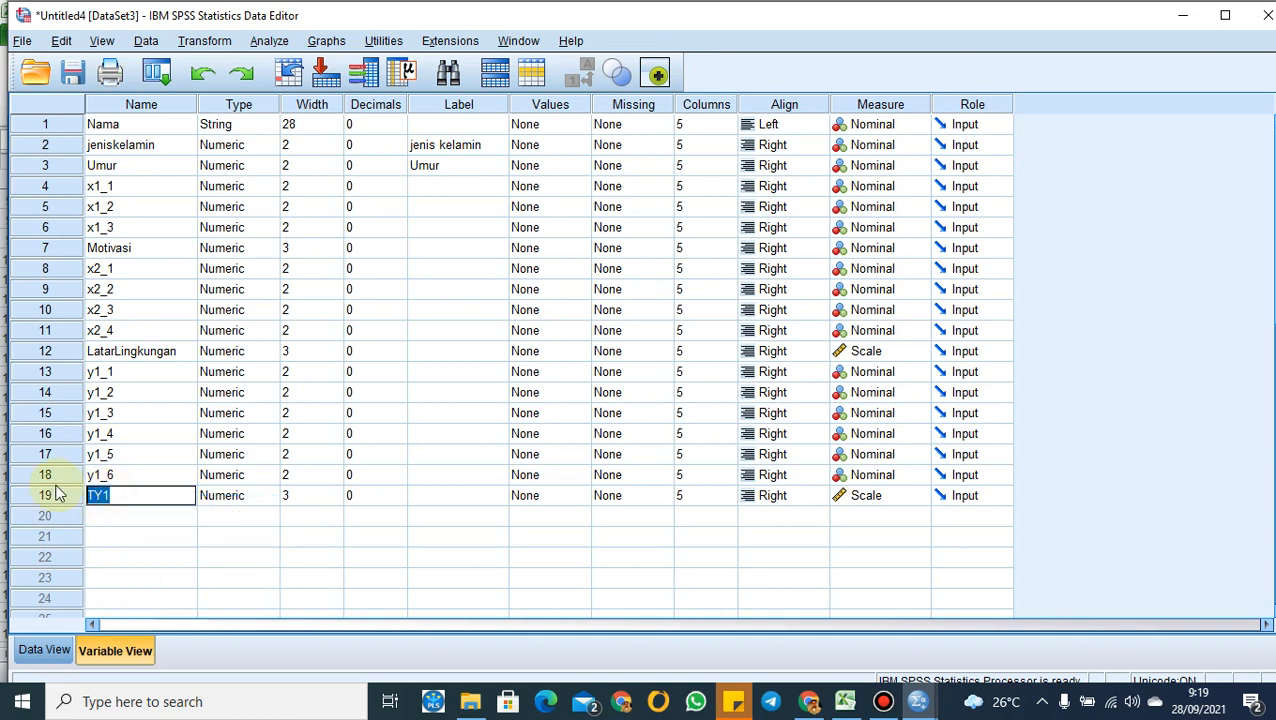
type("Kinerja")
key("Return")
left_click(305, 557)
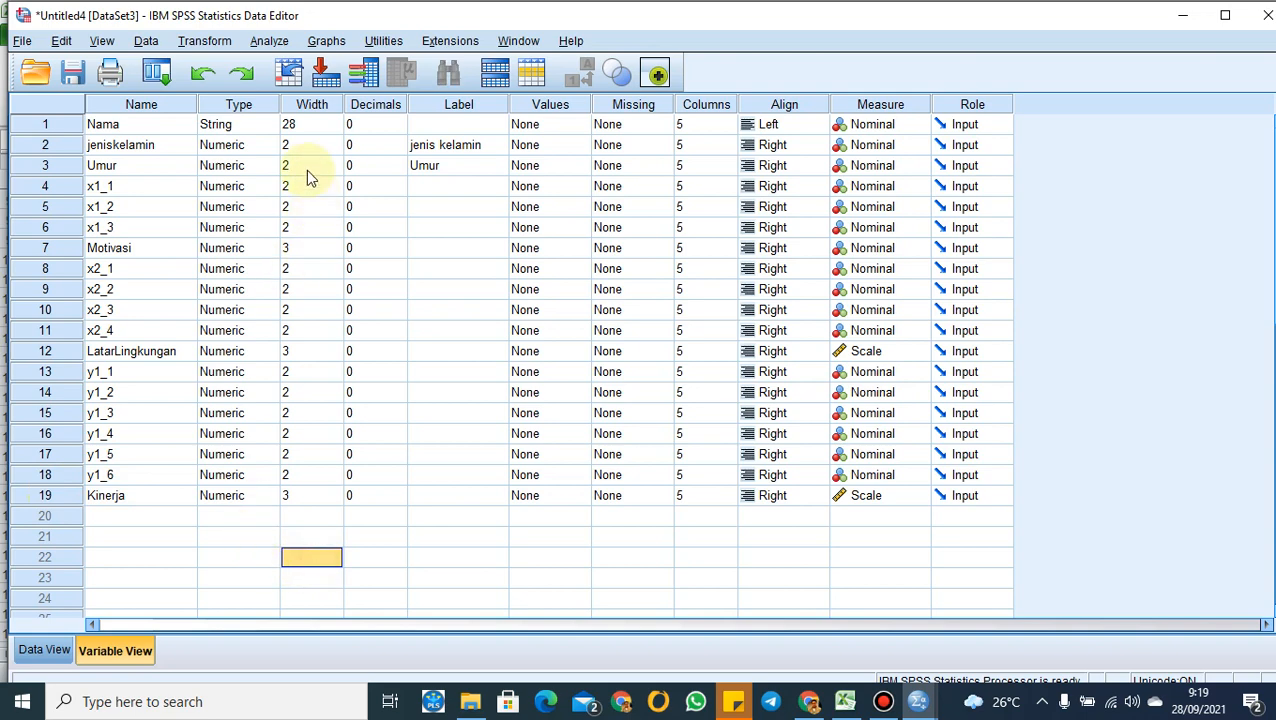
Run the linear regression again with Kinerja as dependent and Motivasi and LatarLingkungan as independent variables
left_click(269, 40)
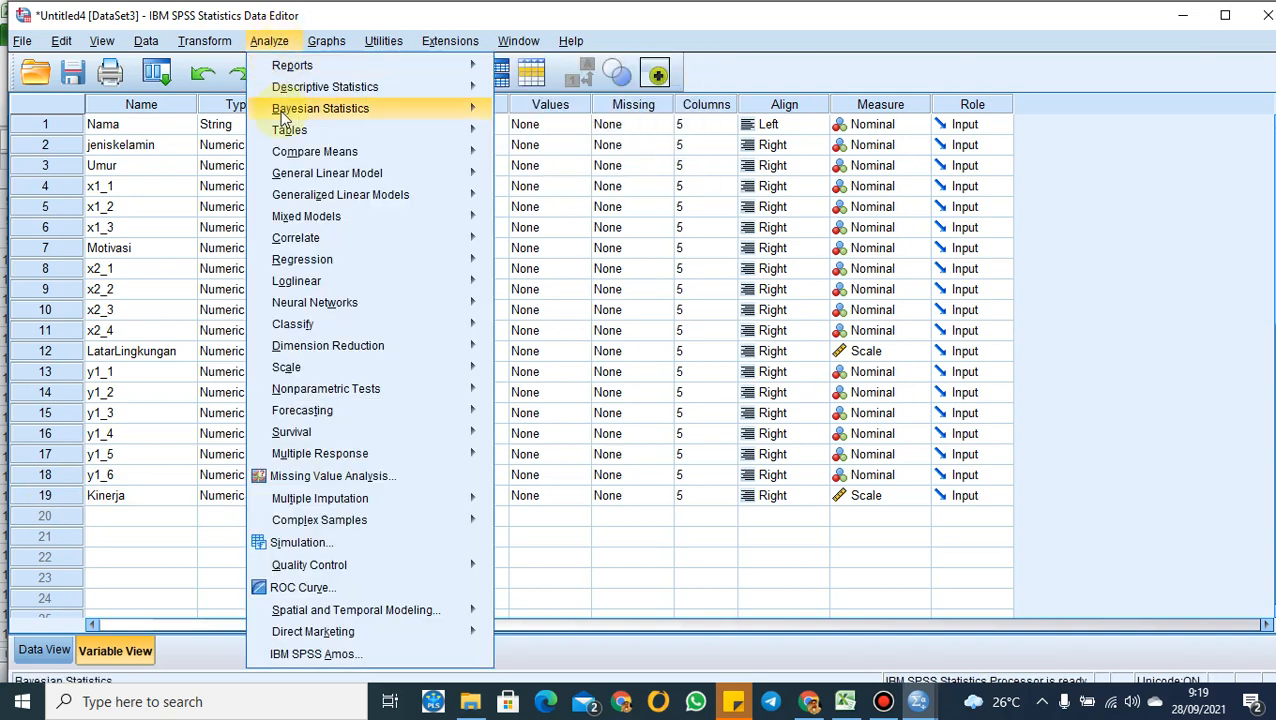
mouse_move(313, 262)
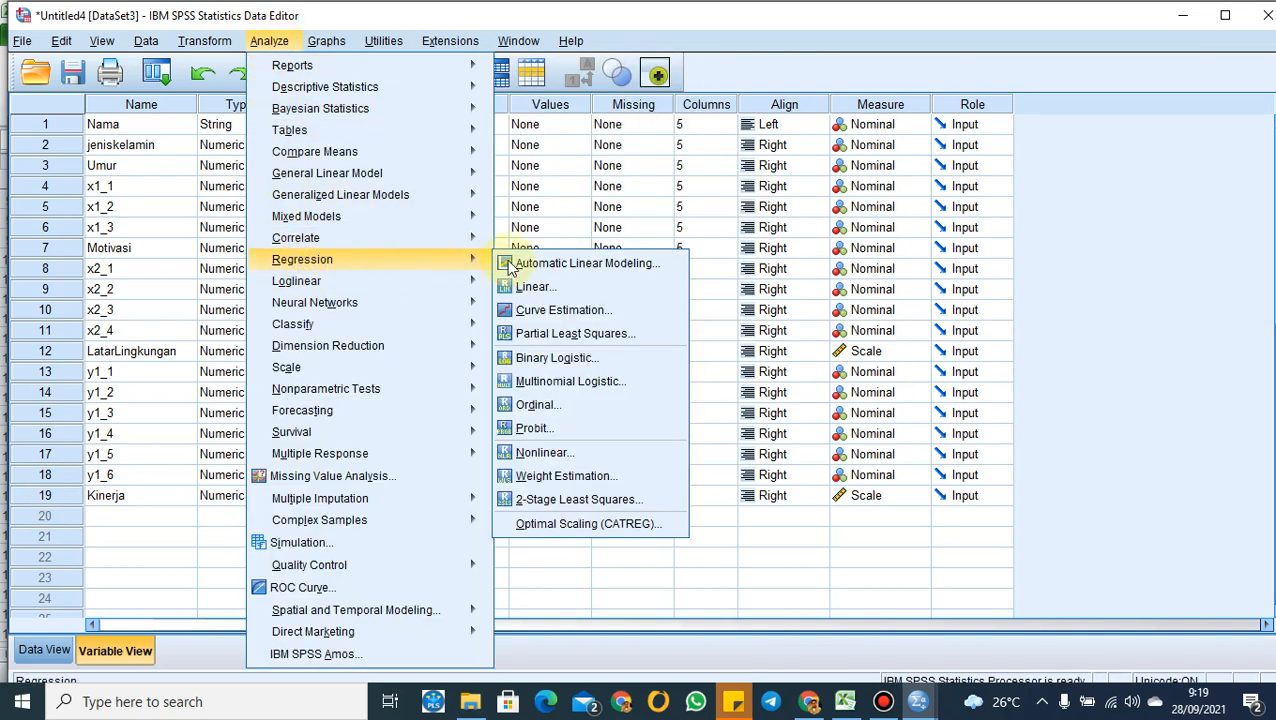
left_click(533, 287)
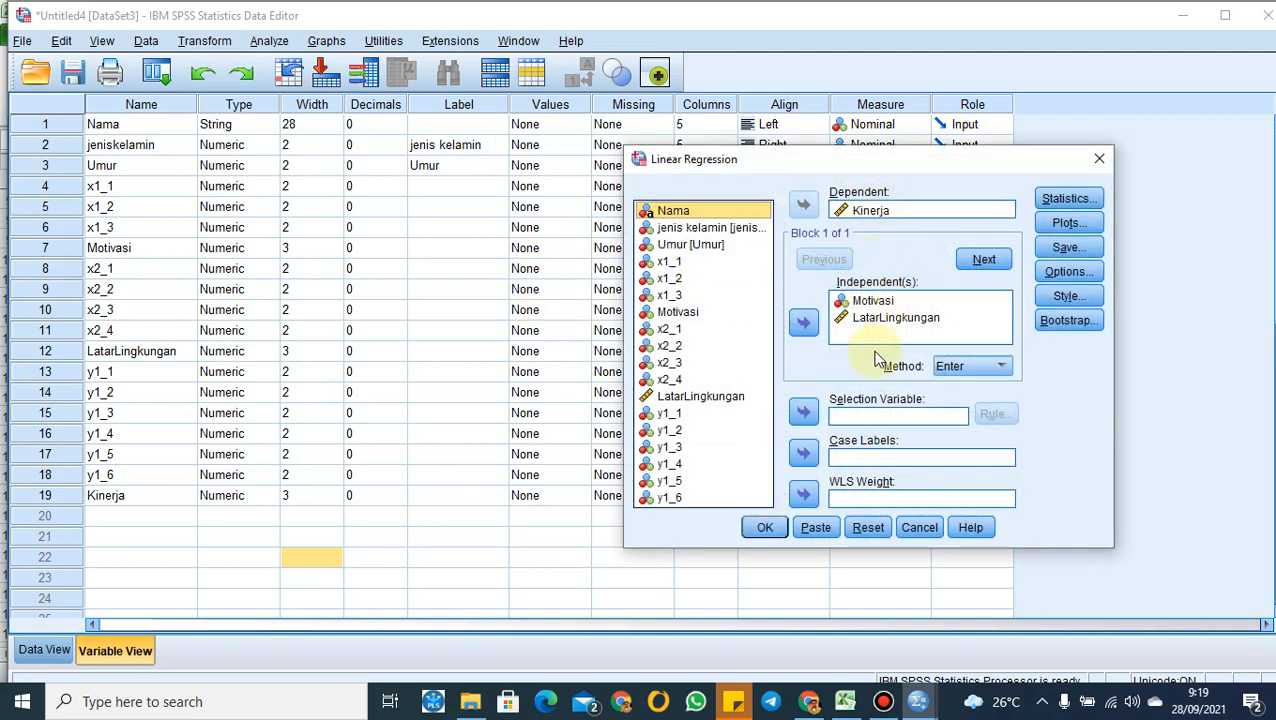
left_click(764, 527)
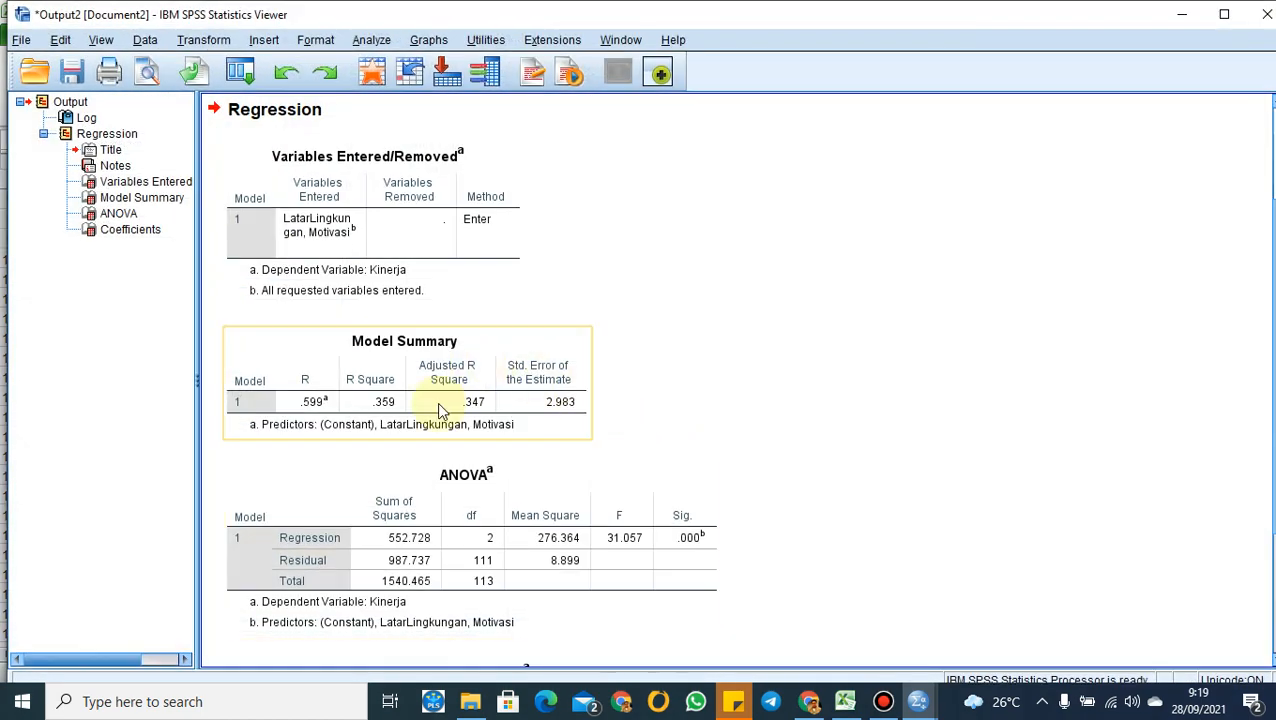
Check the renamed variables in the regression tables and close this output without saving it
scroll(437, 402, "down", 2)
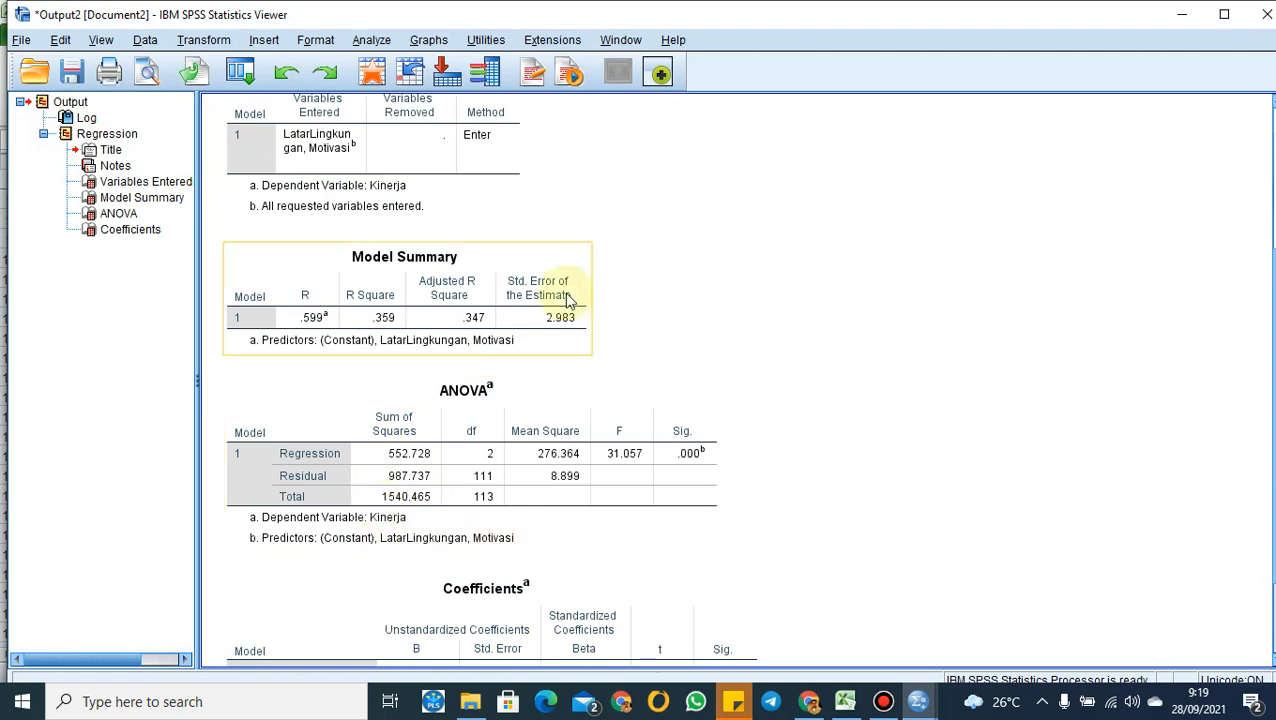
left_click(1250, 14)
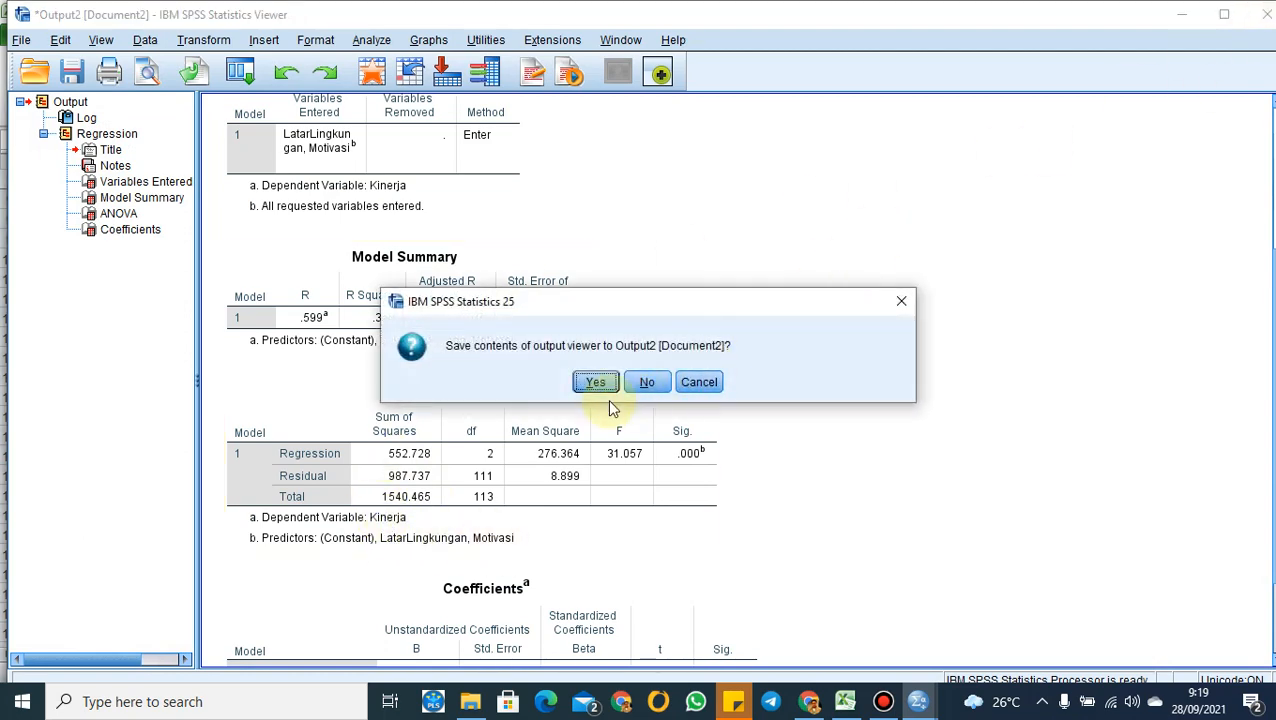
left_click(647, 382)
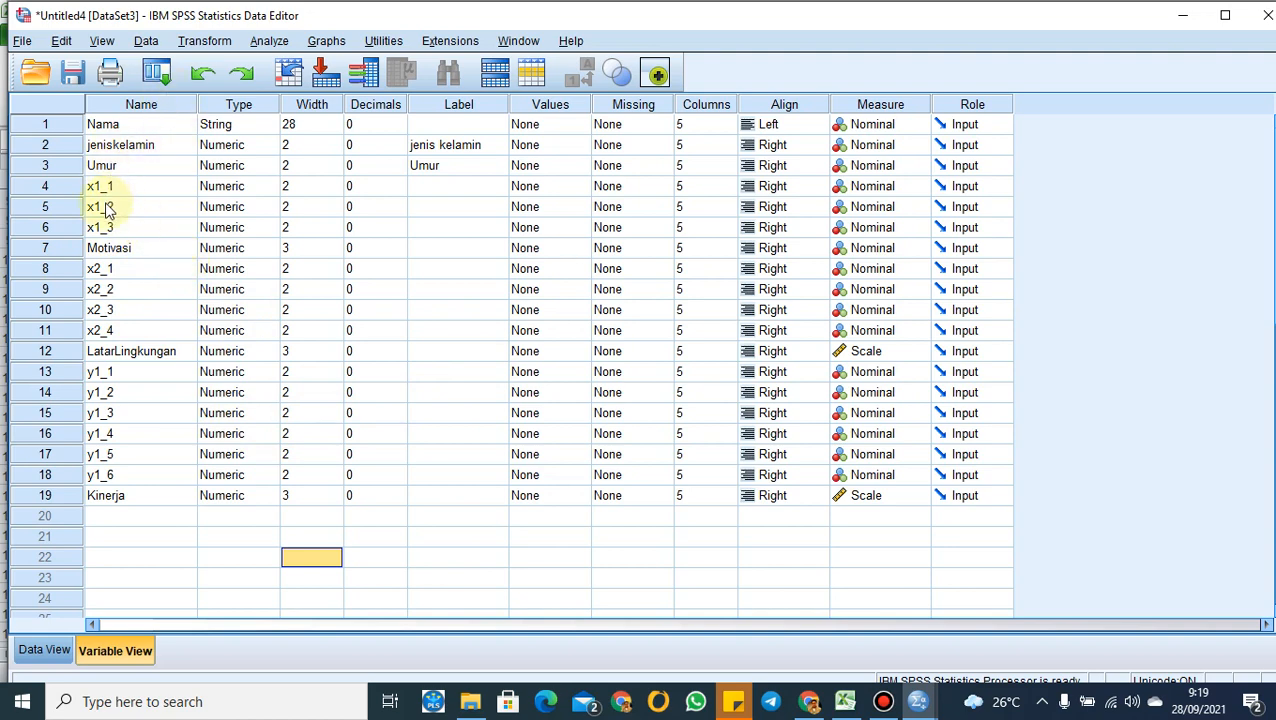
Run a frequencies analysis on x1_1, examine its frequency table and close the output without saving it
left_click(272, 42)
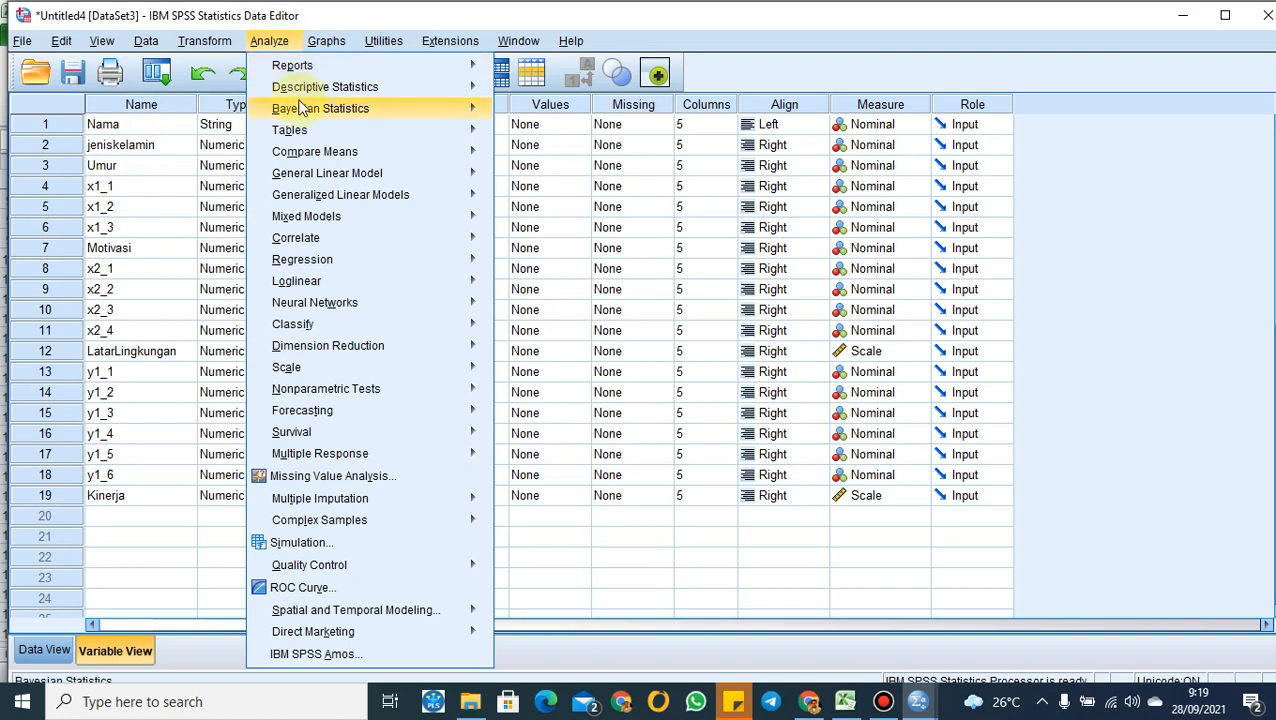
mouse_move(340, 87)
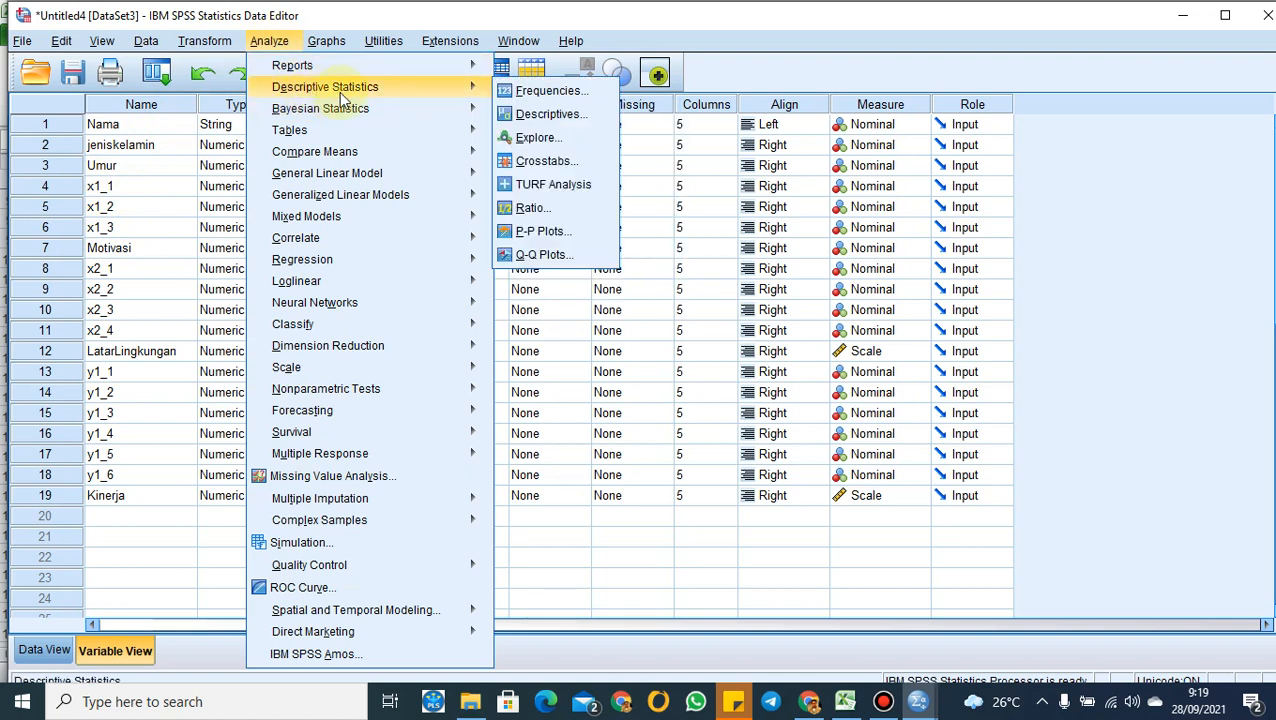
left_click(566, 91)
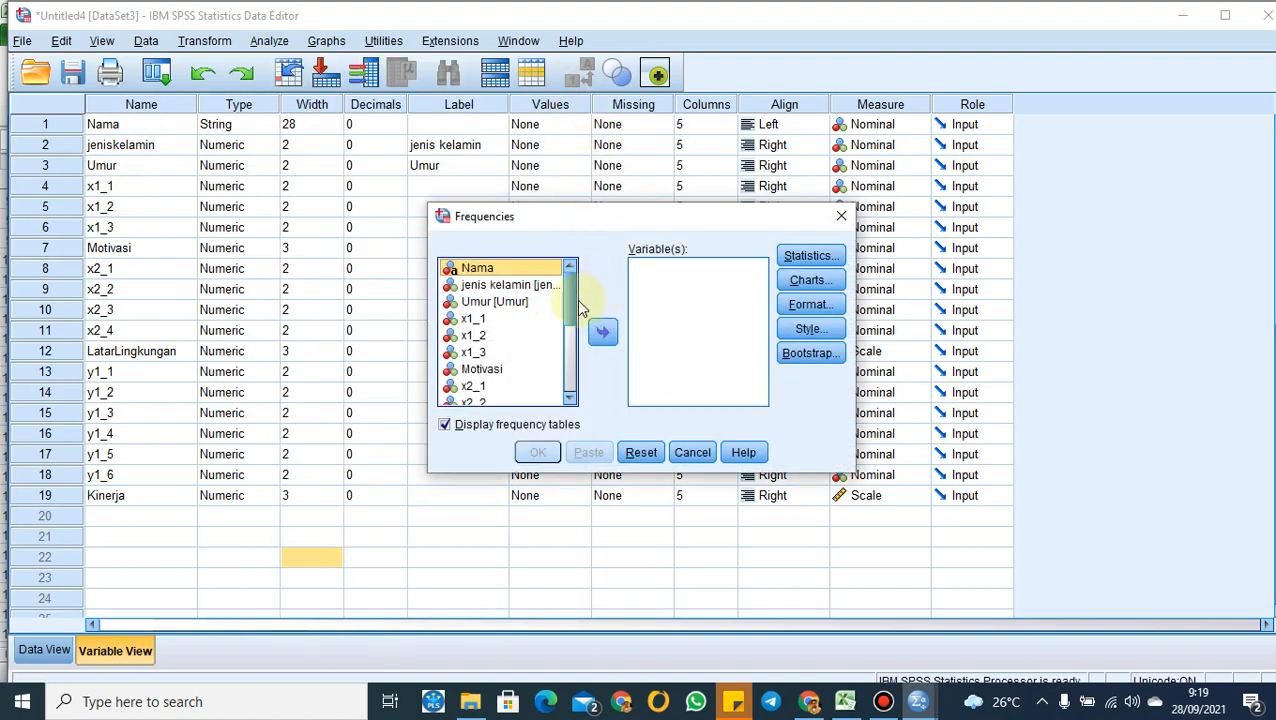
left_click(474, 318)
left_click(602, 332)
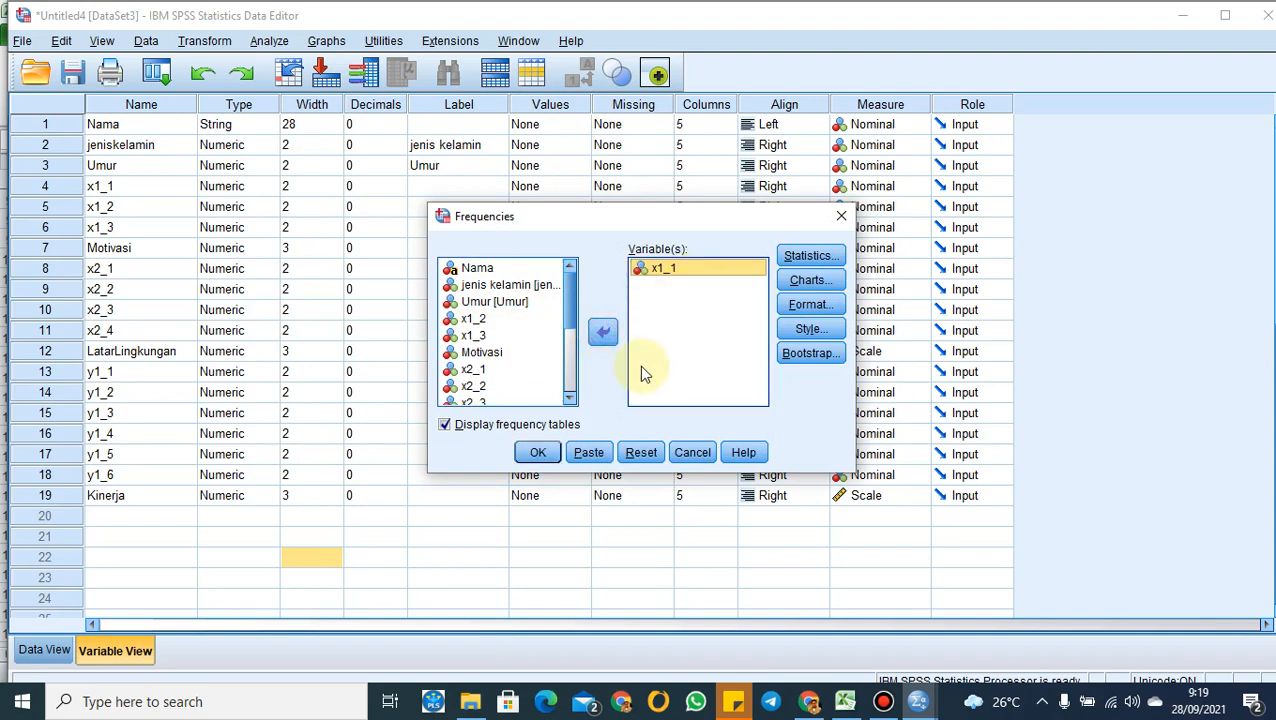
left_click(537, 452)
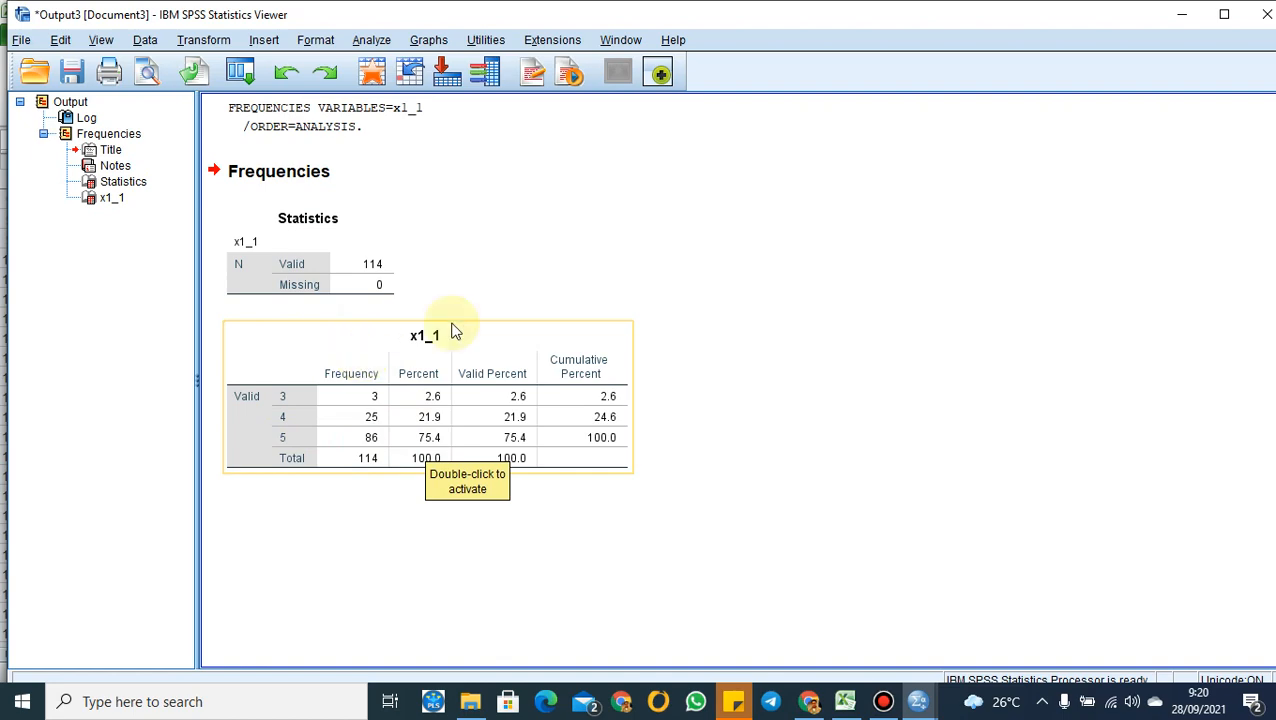
left_click(1266, 14)
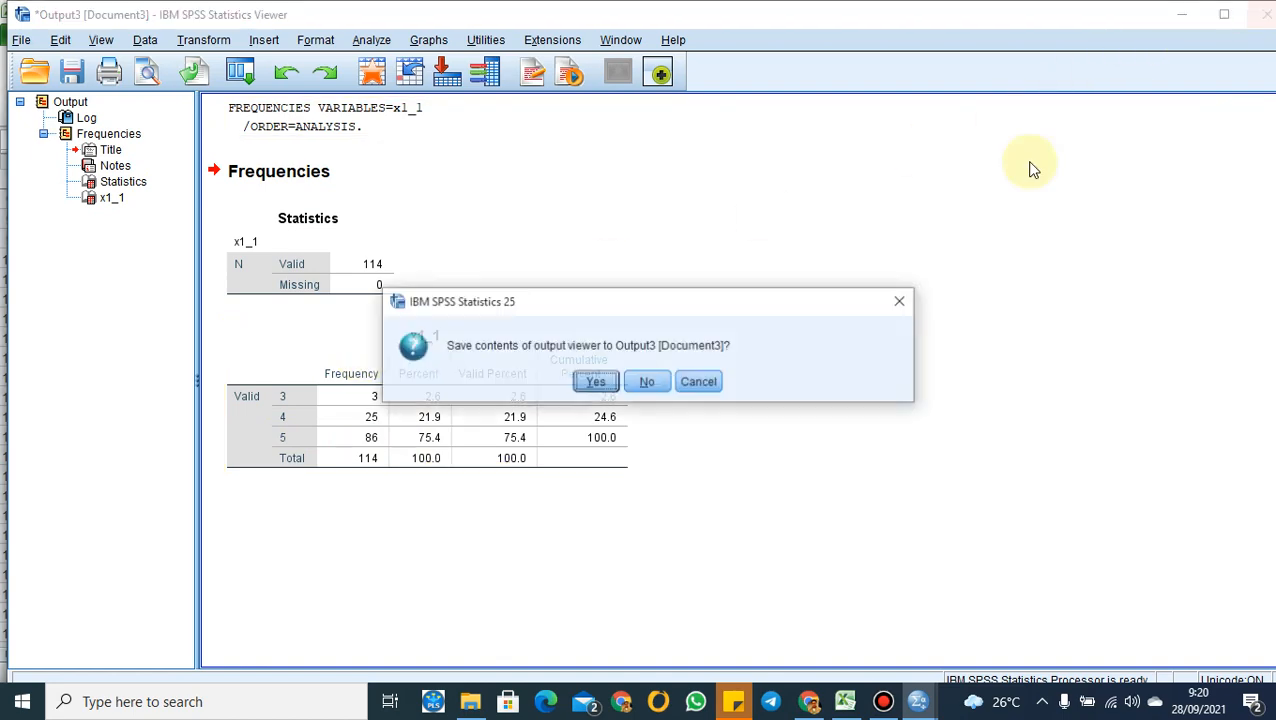
left_click(647, 381)
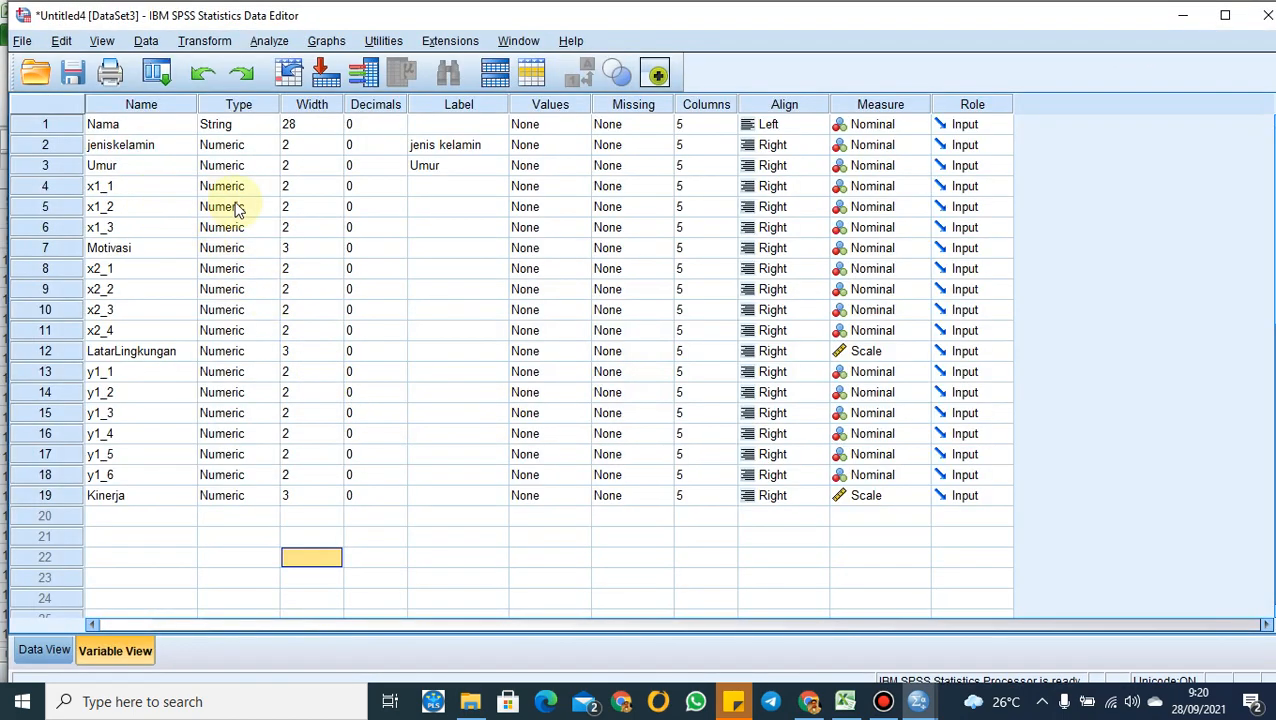
Open the value labels of x1_1 and add the label "Sangat tidak setuju" for value 1
left_click(453, 188)
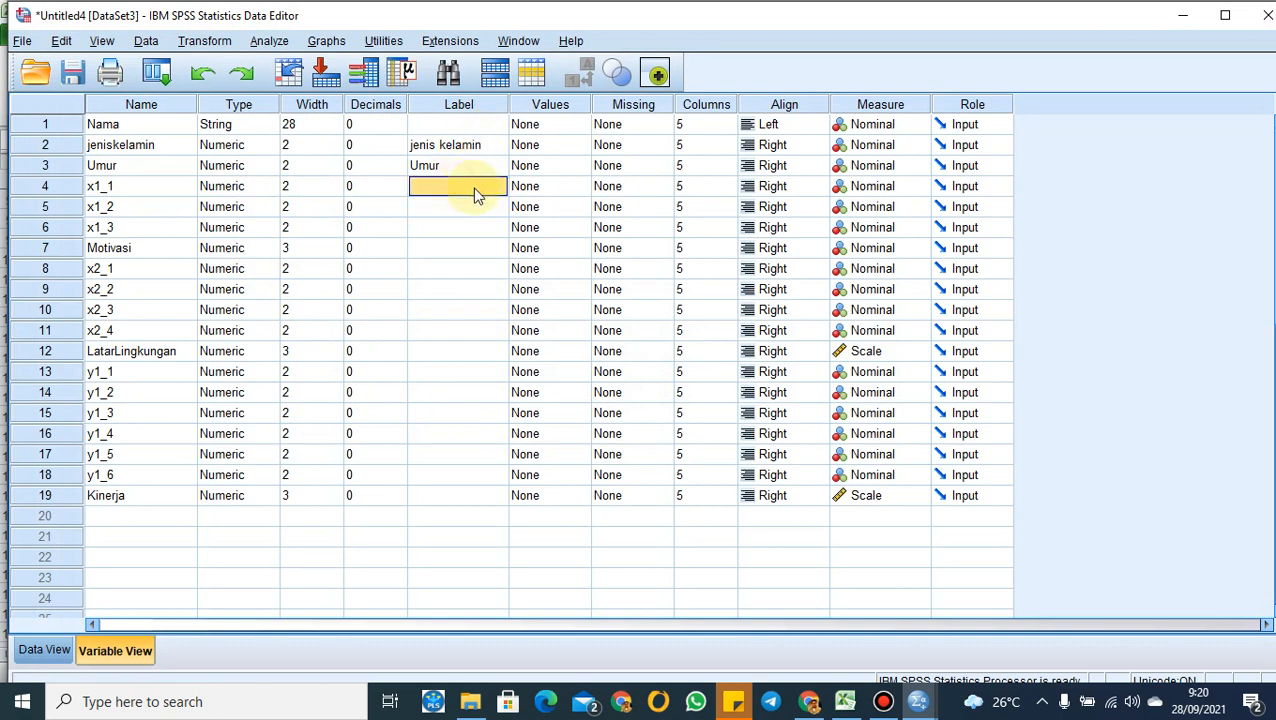
left_click(546, 192)
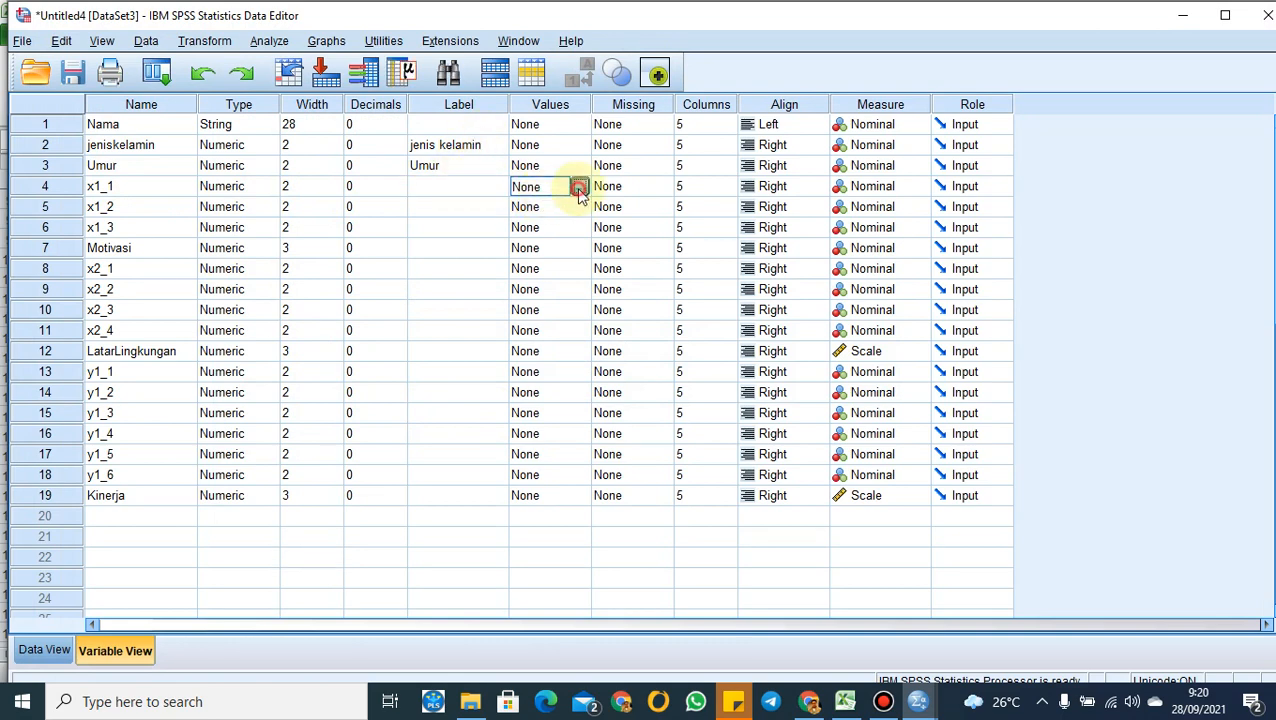
left_click(579, 186)
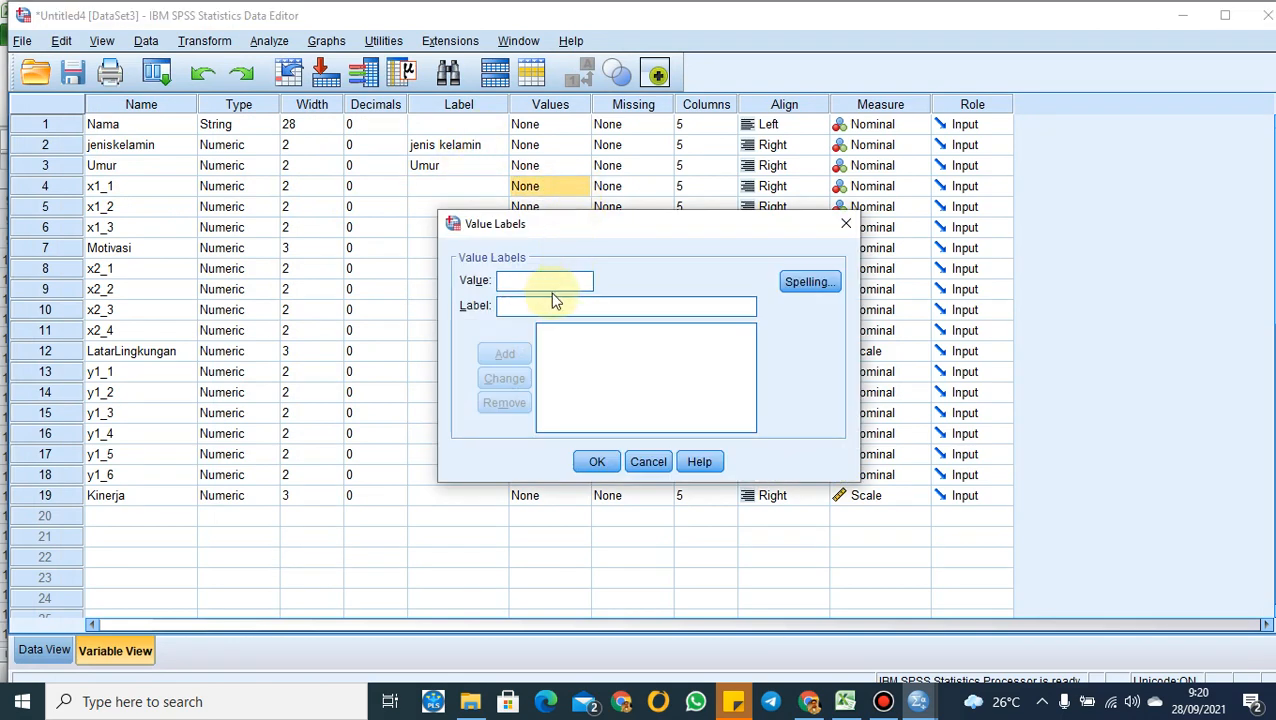
left_click(846, 228)
left_click(579, 188)
left_click(530, 281)
type("1")
left_click(526, 309)
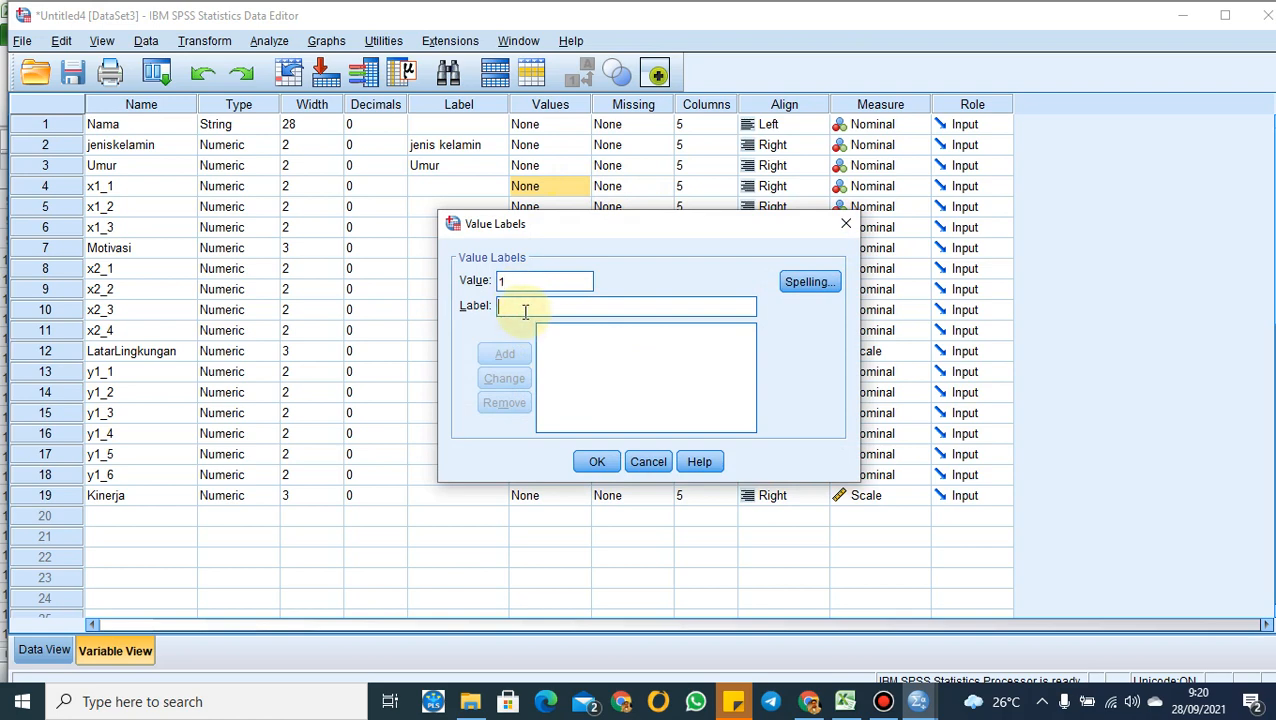
type("Sa")
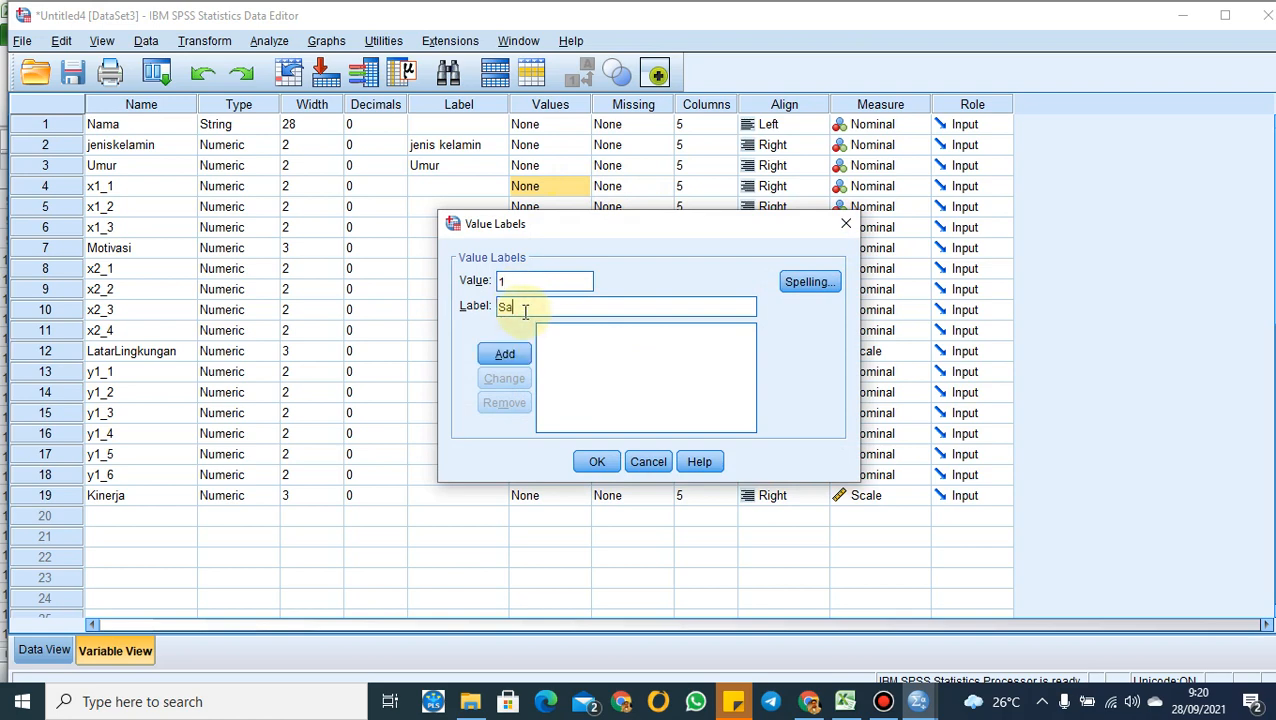
type("ngat tidak setuju")
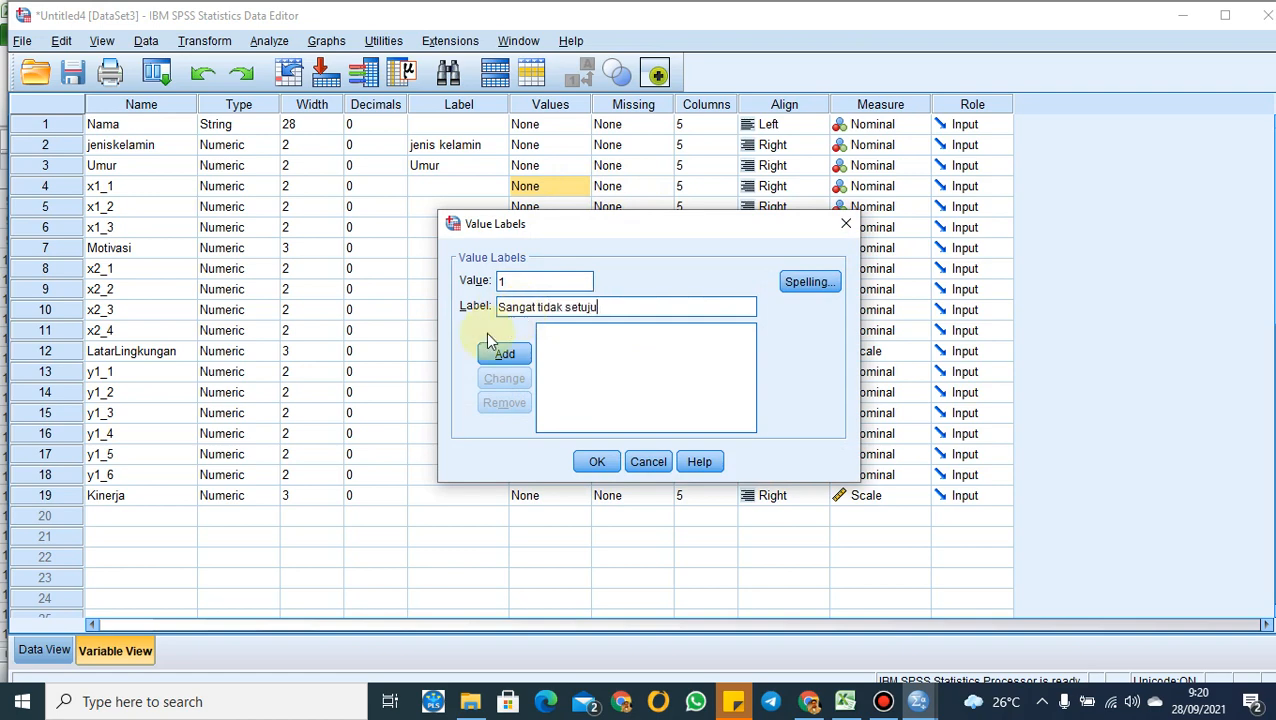
left_click(505, 354)
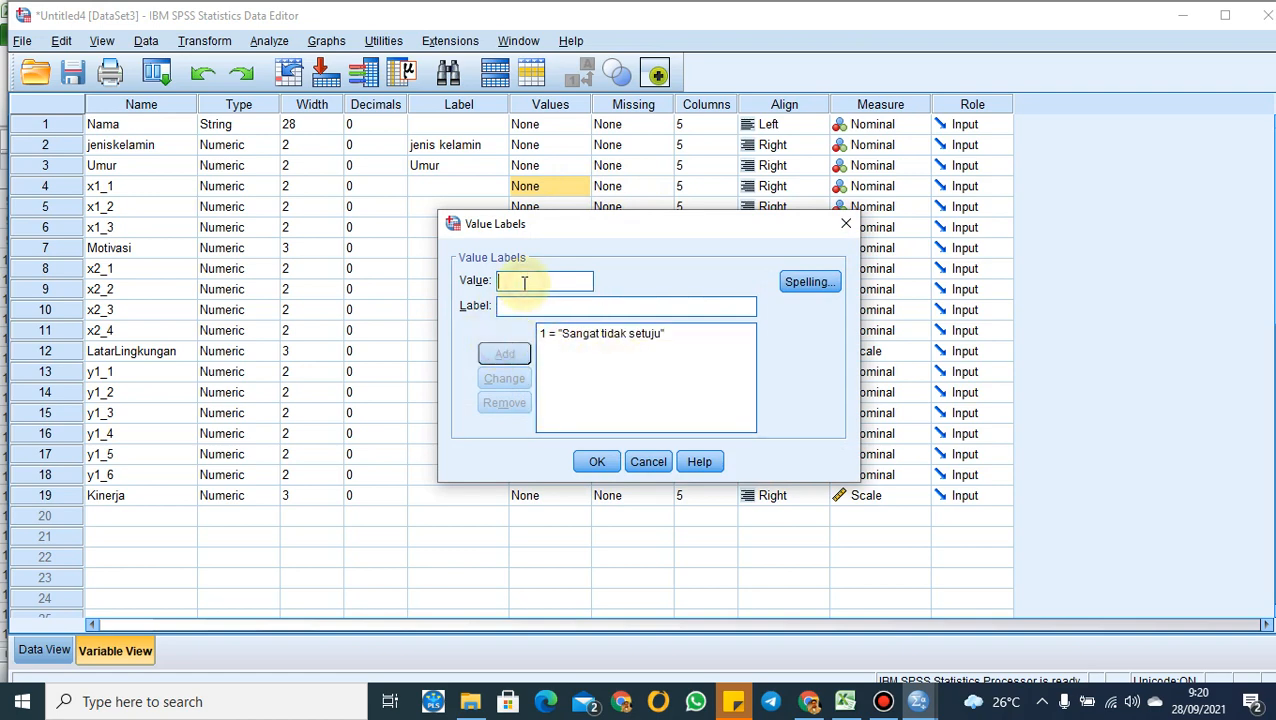
Add the label "tidak setuju" for value 2 of x1_1
type("2")
left_click(522, 305)
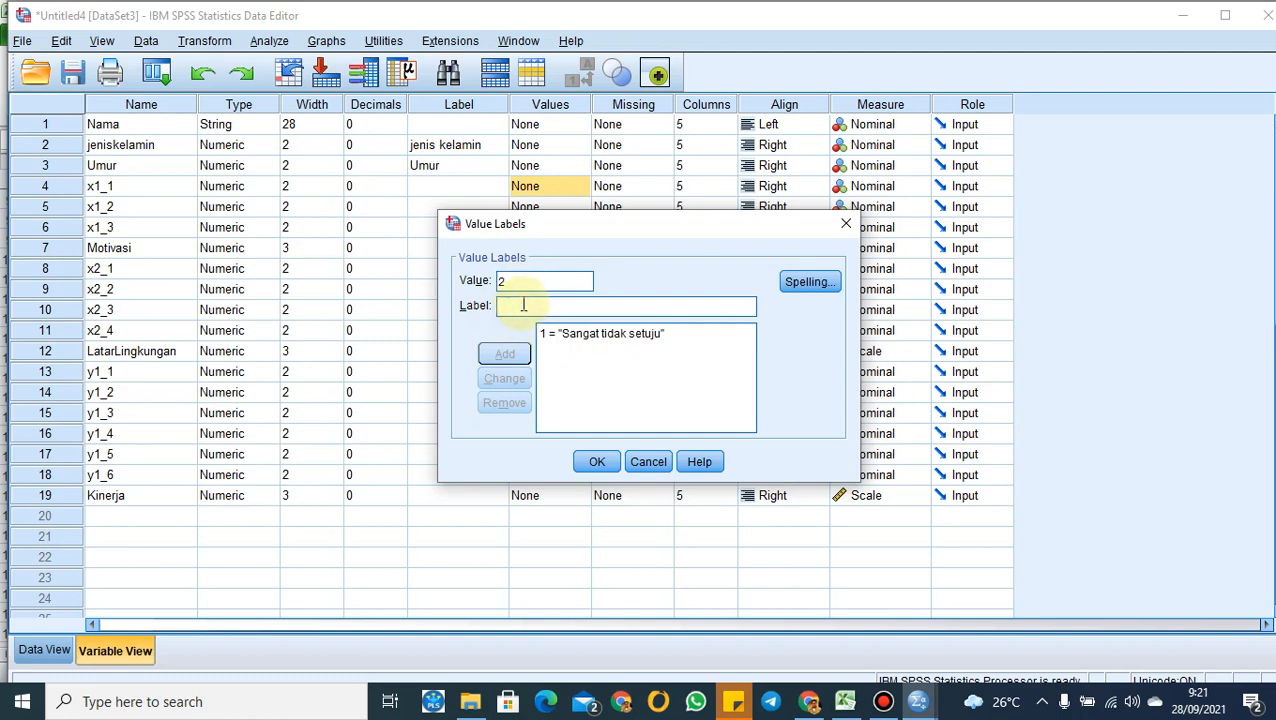
type("t")
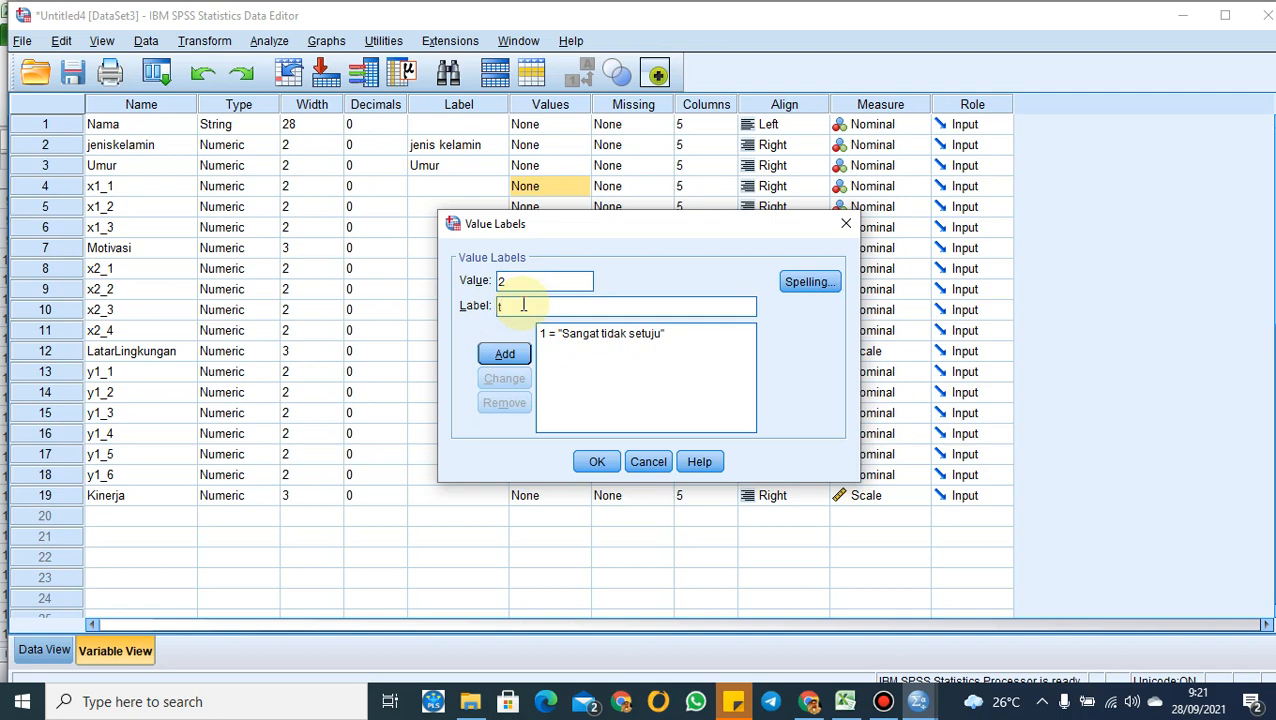
type("idak setuju")
left_click(505, 356)
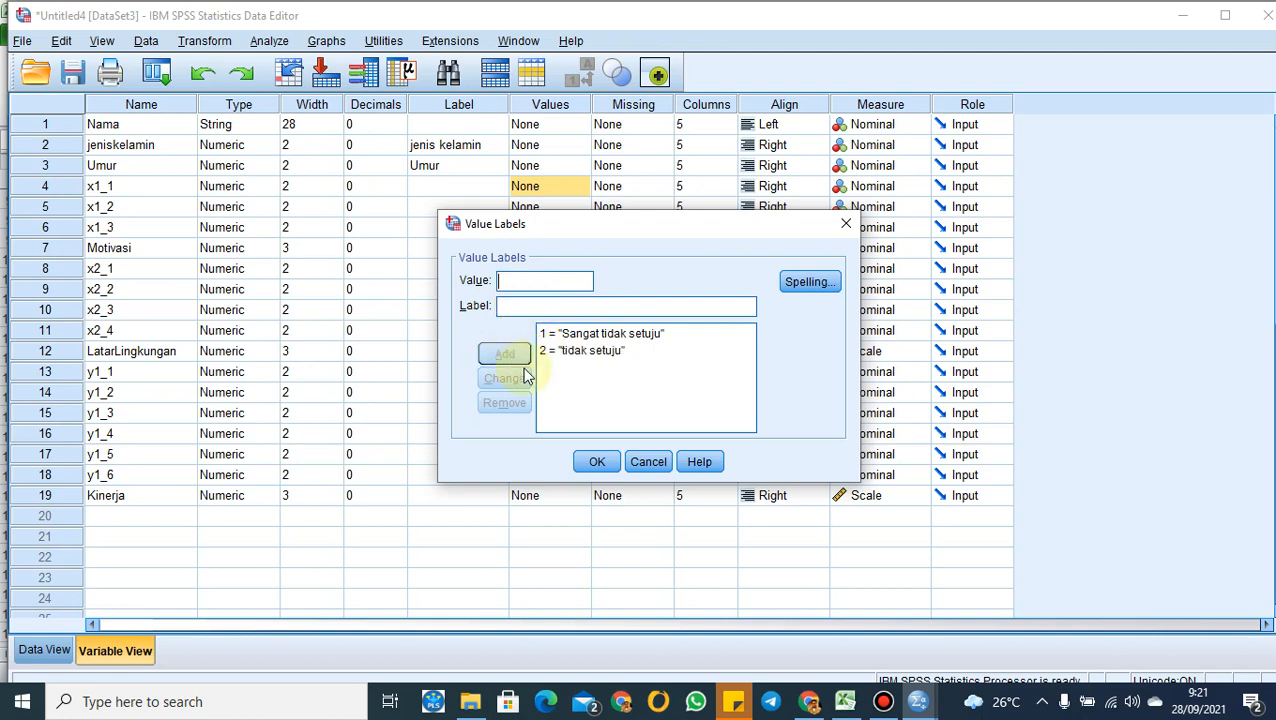
Add the label "Kurang setuju" for value 3 of x1_1
type("3")
left_click(518, 307)
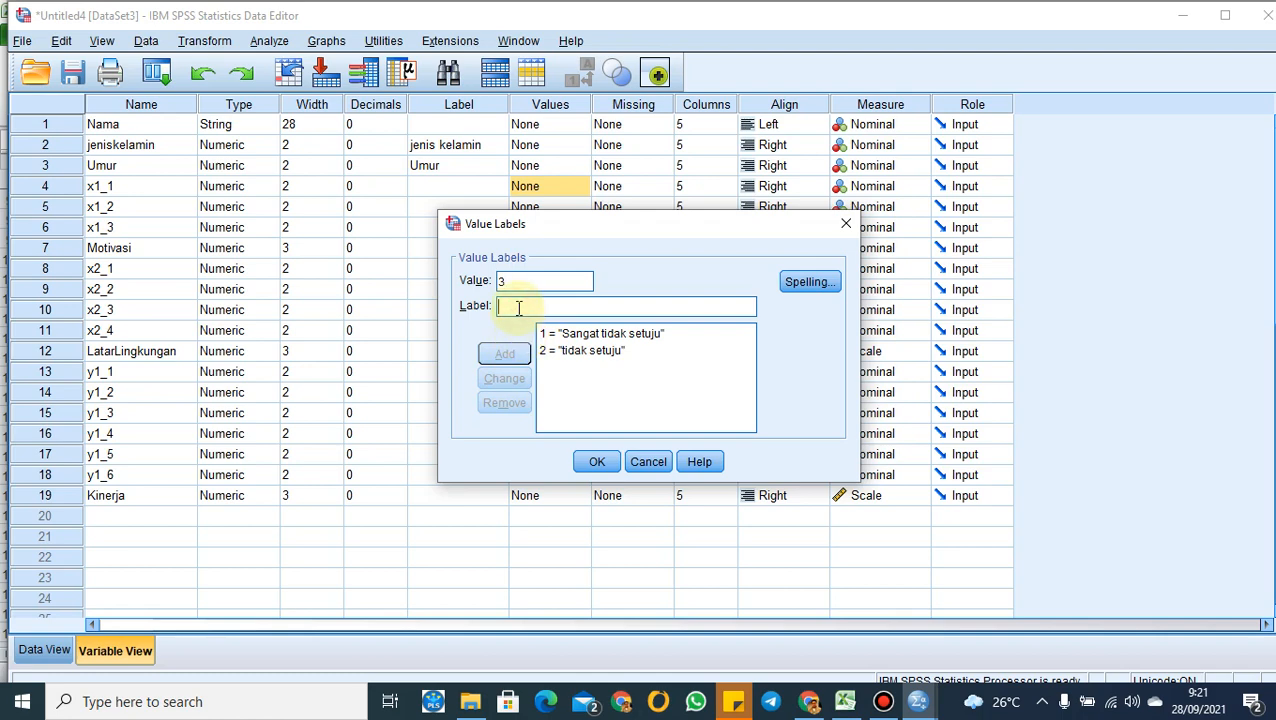
type("Kurang setuju")
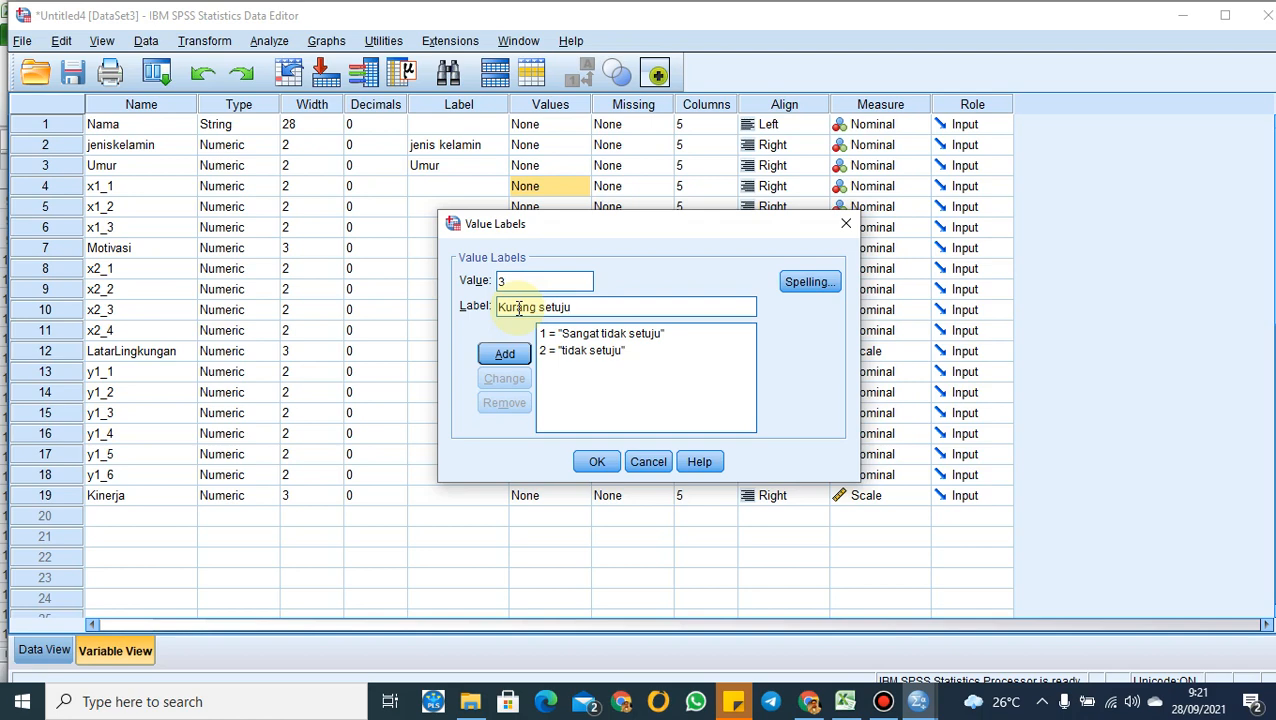
left_click(504, 354)
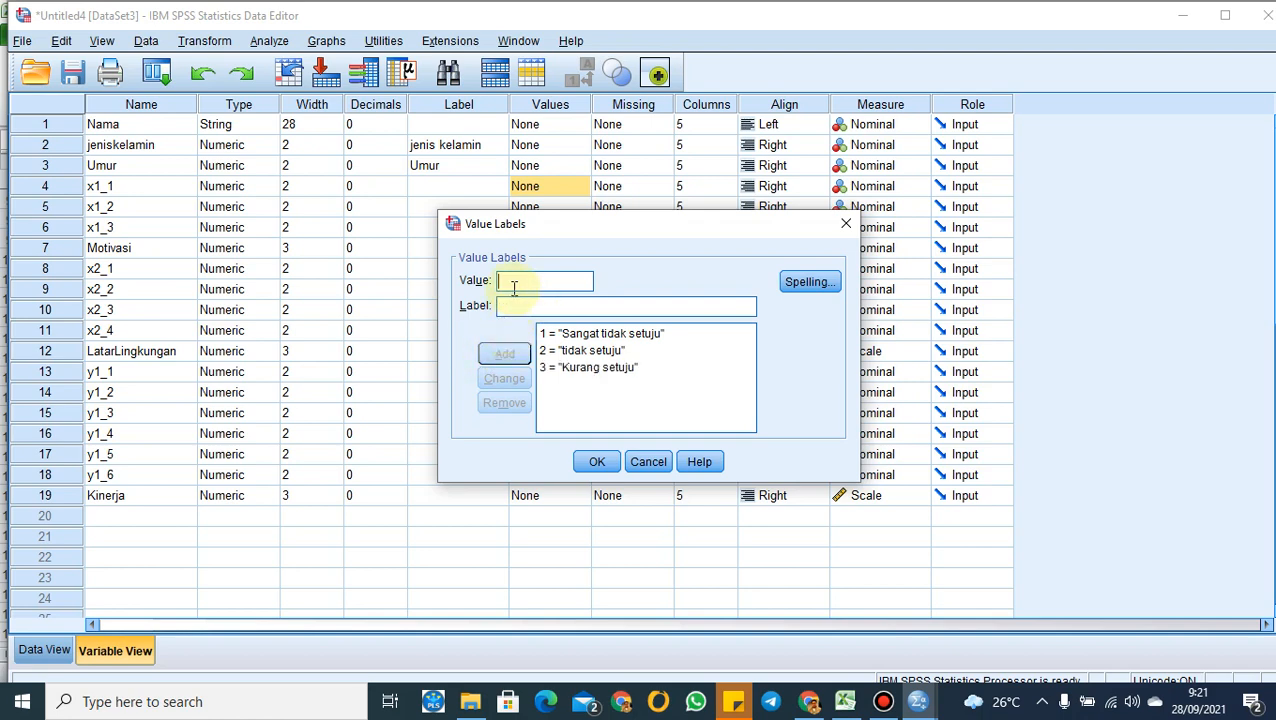
Add the label "Sangat setuju" for value 4 of x1_1 and enter the same label for value 5
type("4")
left_click(520, 309)
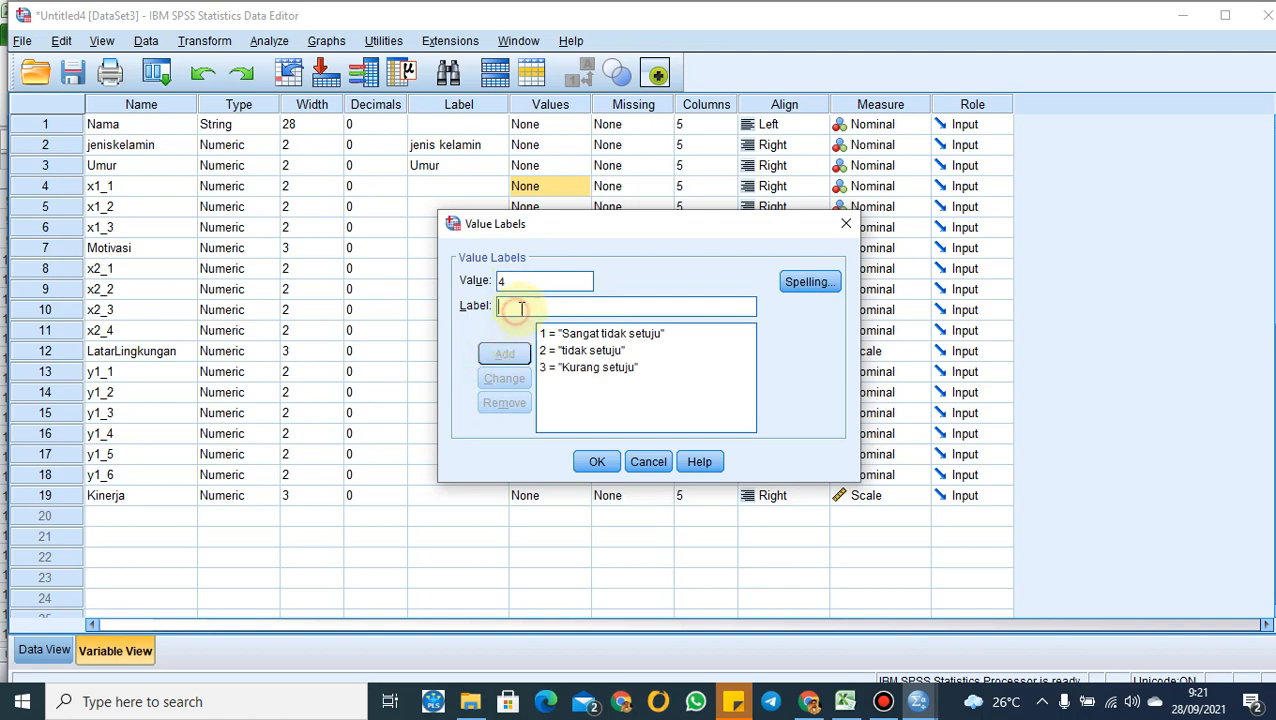
type("Sangat setuju")
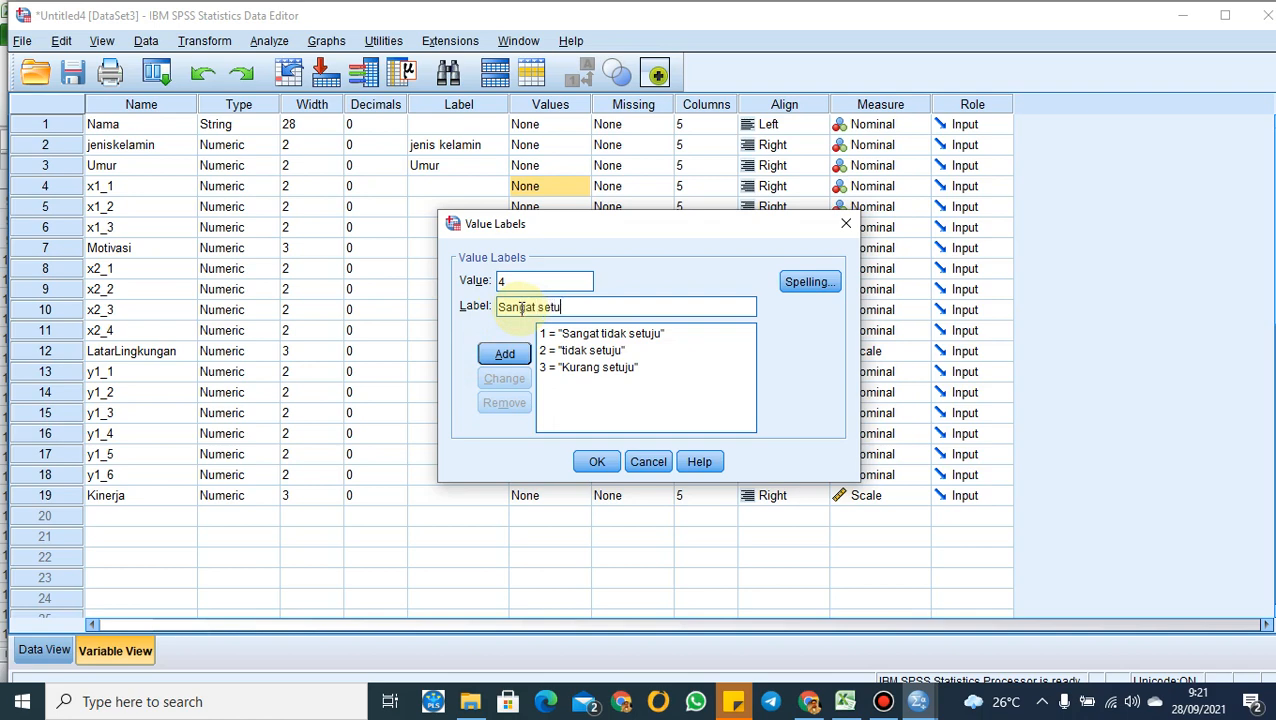
left_click(512, 360)
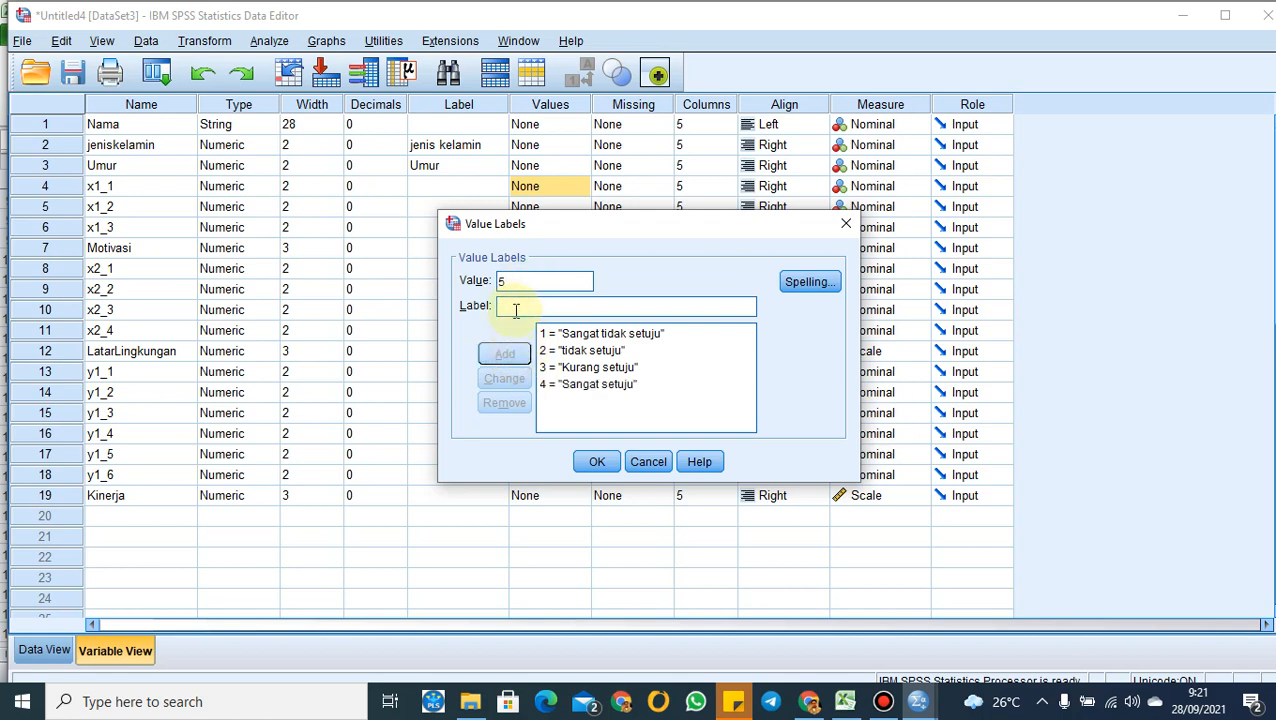
left_click(515, 309)
type("Sangat setuju")
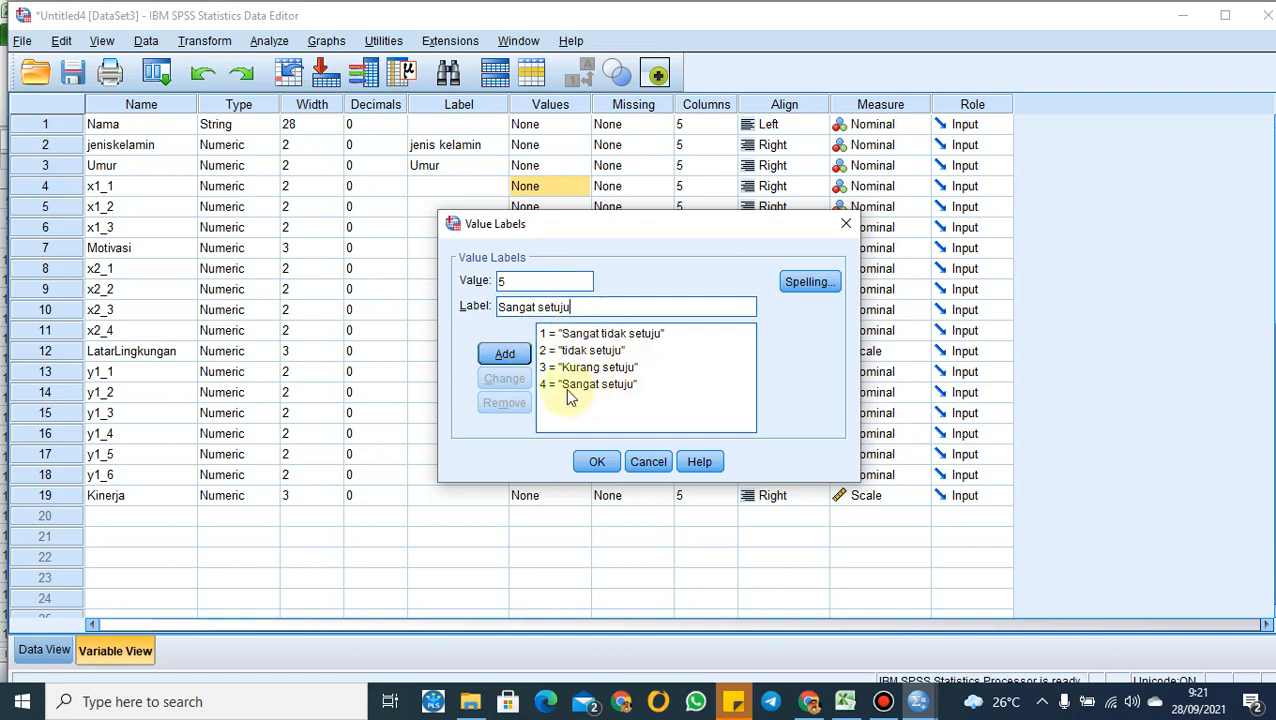
Try to change the label of value 4 to "Setuju" and accept the value labels of x1_1
left_click(612, 388)
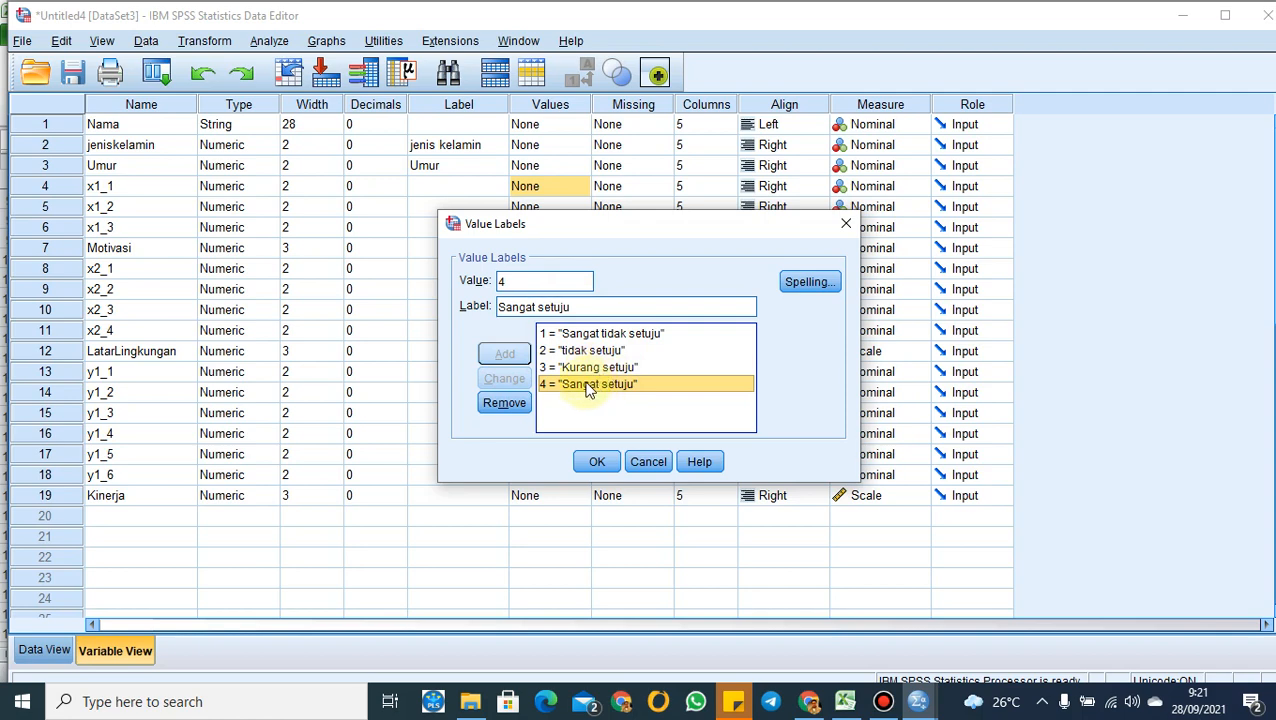
left_click(545, 308)
key("BackSpace")
key("BackSpace")
key("BackSpace")
key("BackSpace")
key("BackSpace")
key("BackSpace")
key("BackSpace")
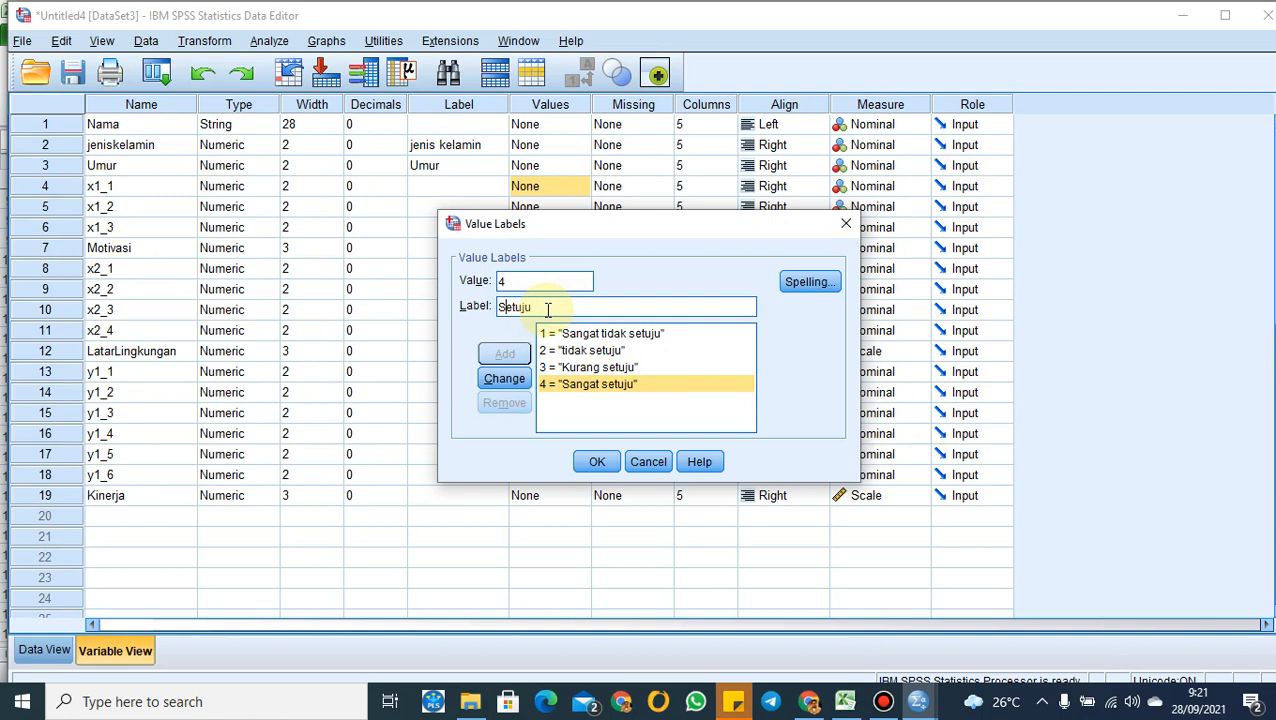
left_click(596, 461)
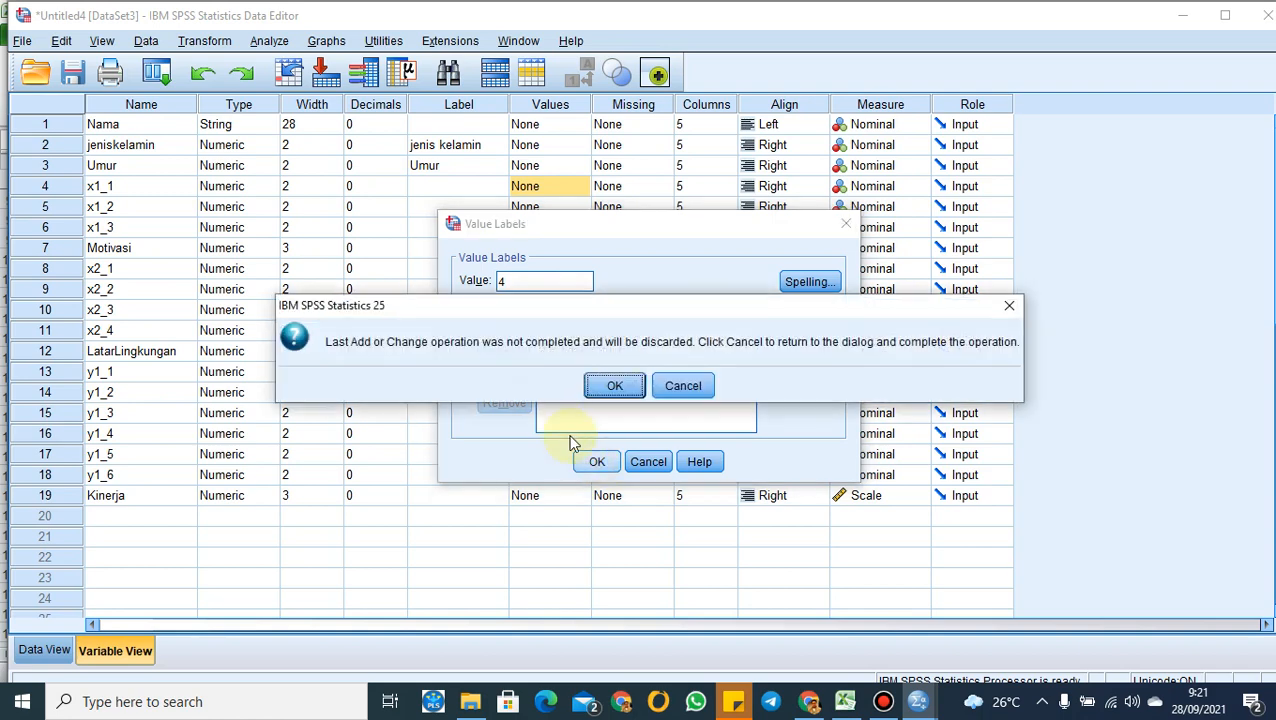
left_click(606, 387)
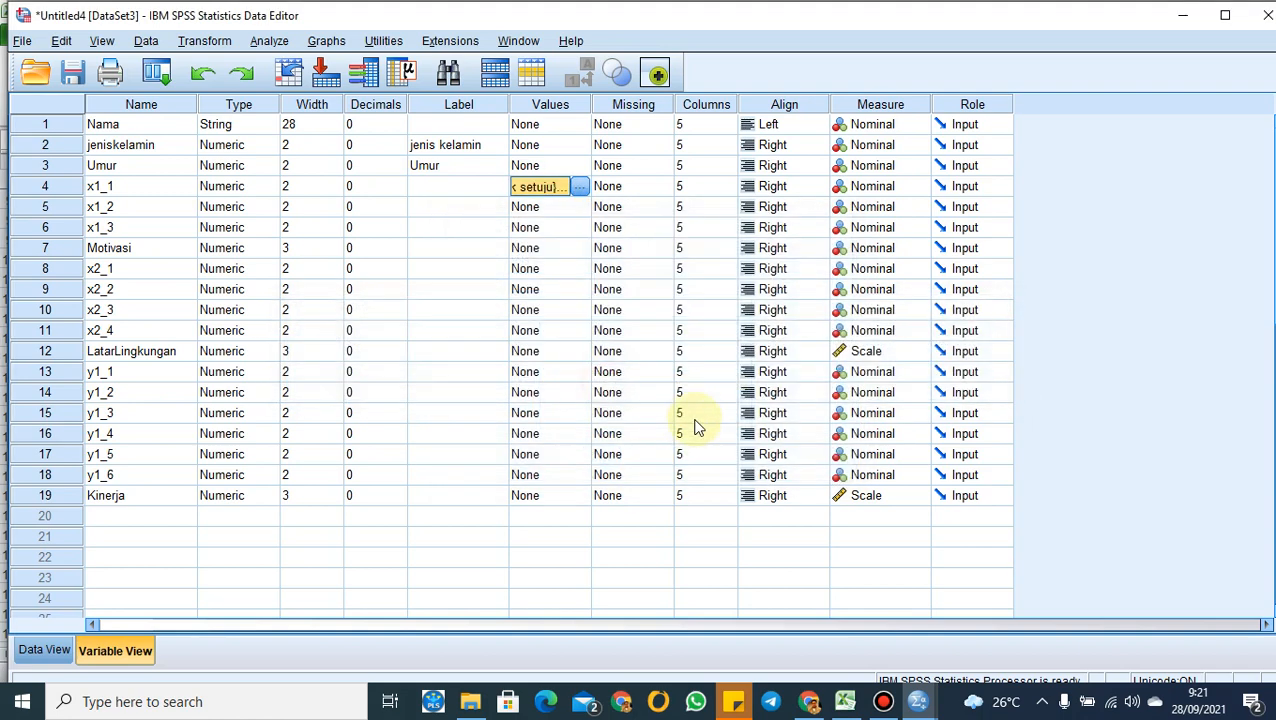
Reopen the value labels of x1_1, remove the entry for value 4 and add it again as "Setuju"
left_click(583, 188)
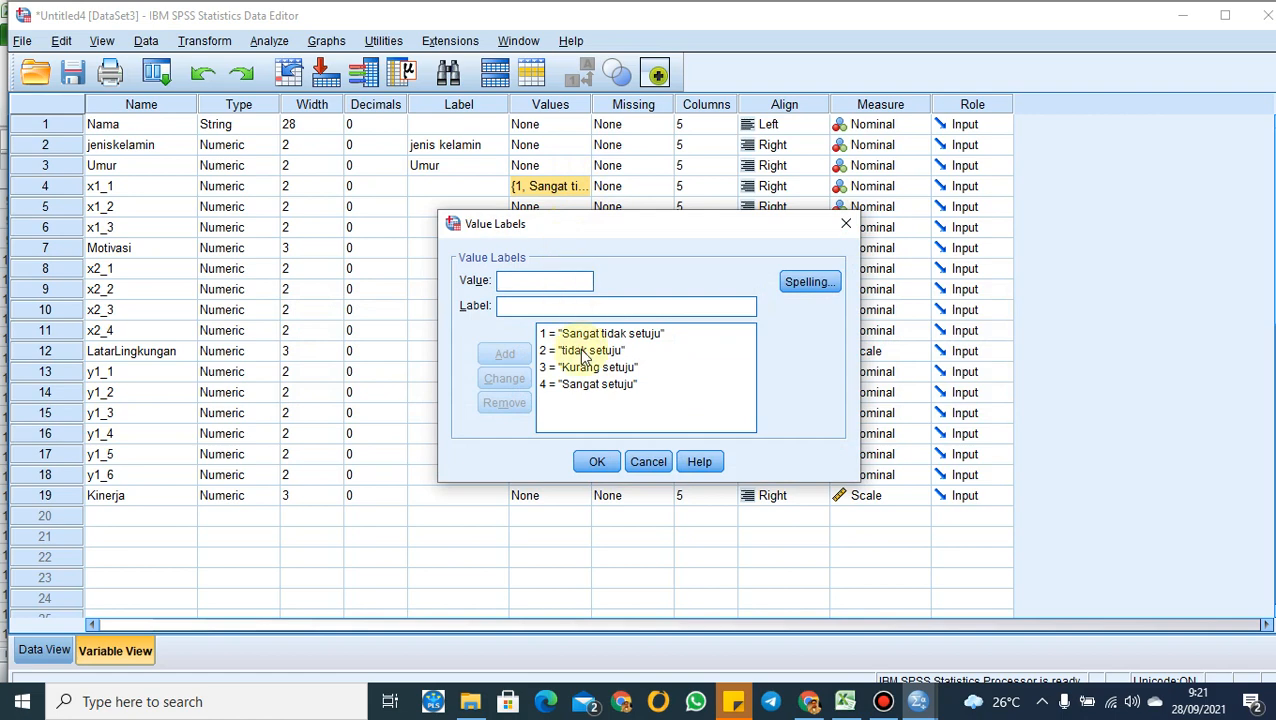
left_click(620, 388)
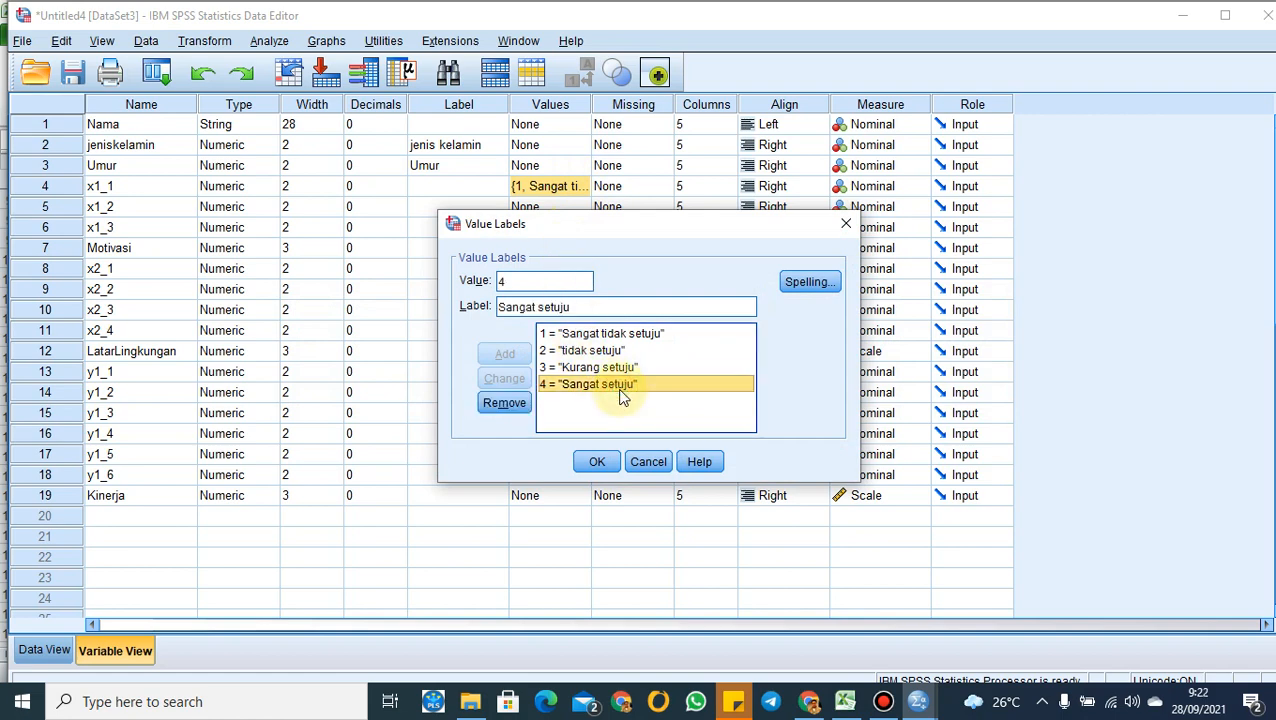
left_click(505, 403)
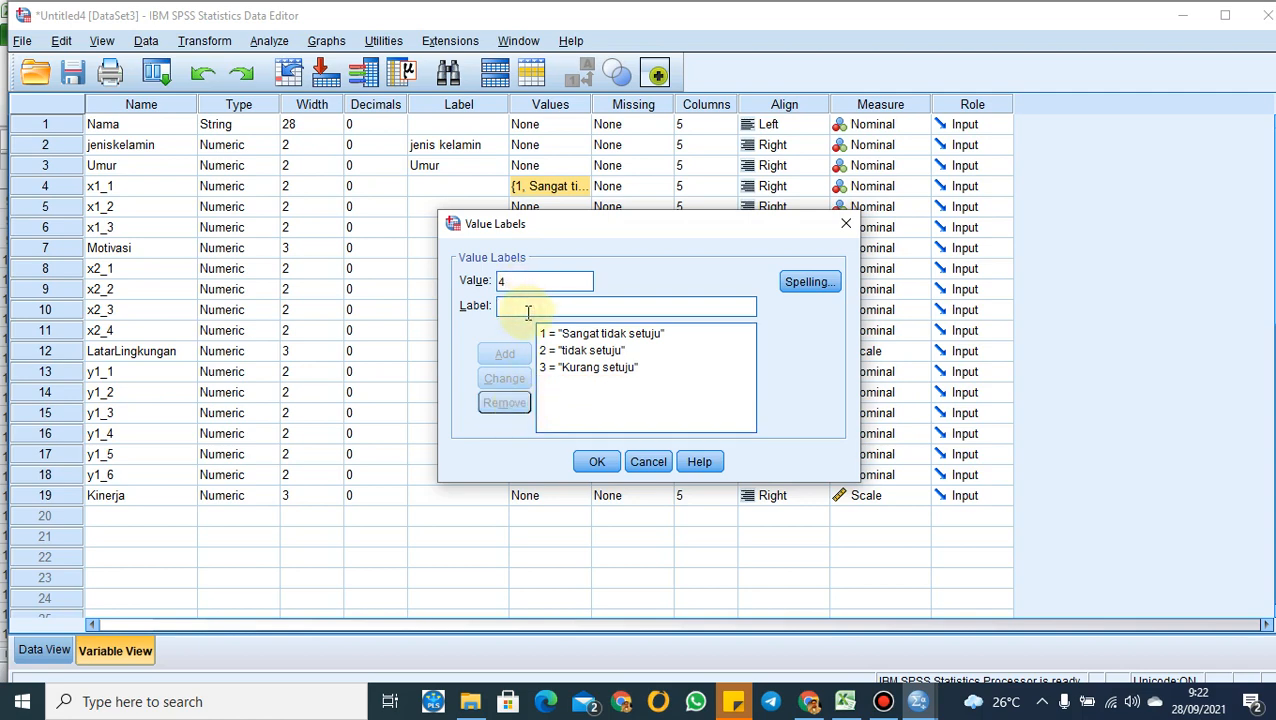
type("Setuju")
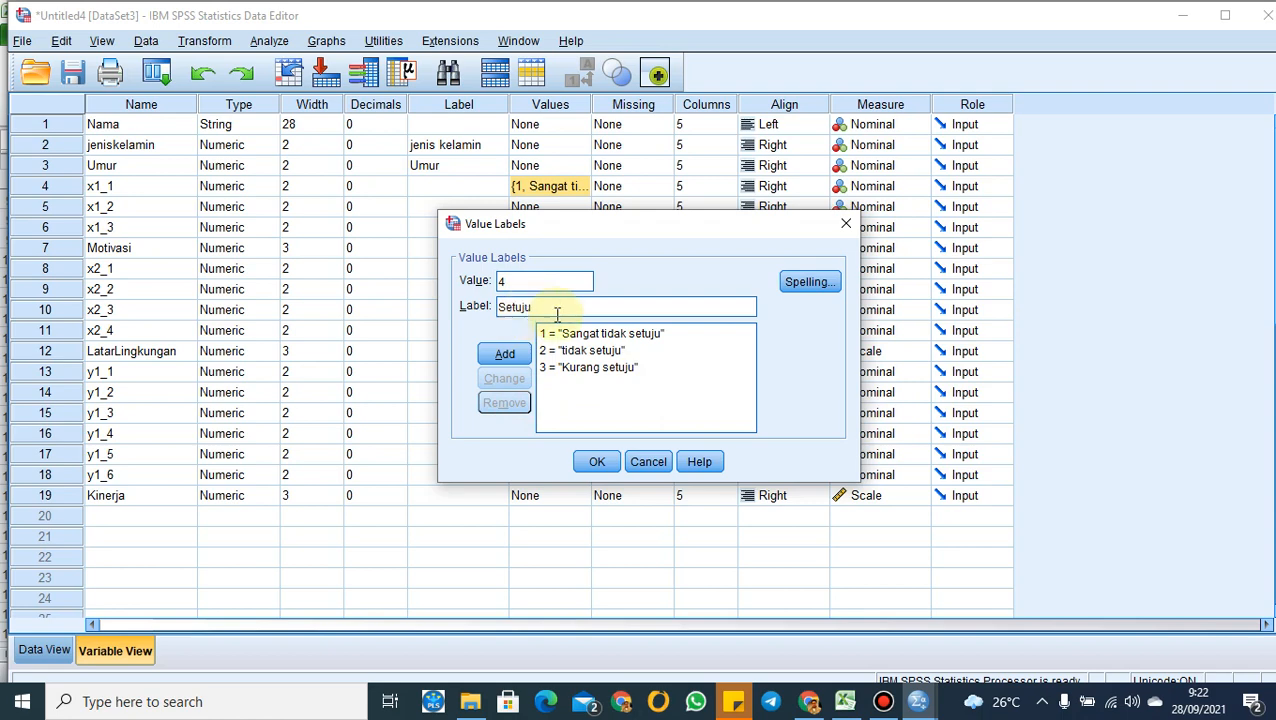
left_click(510, 354)
Add the label "Sangat setuju" for value 5 of x1_1 and accept the variable's value labels
left_click(529, 284)
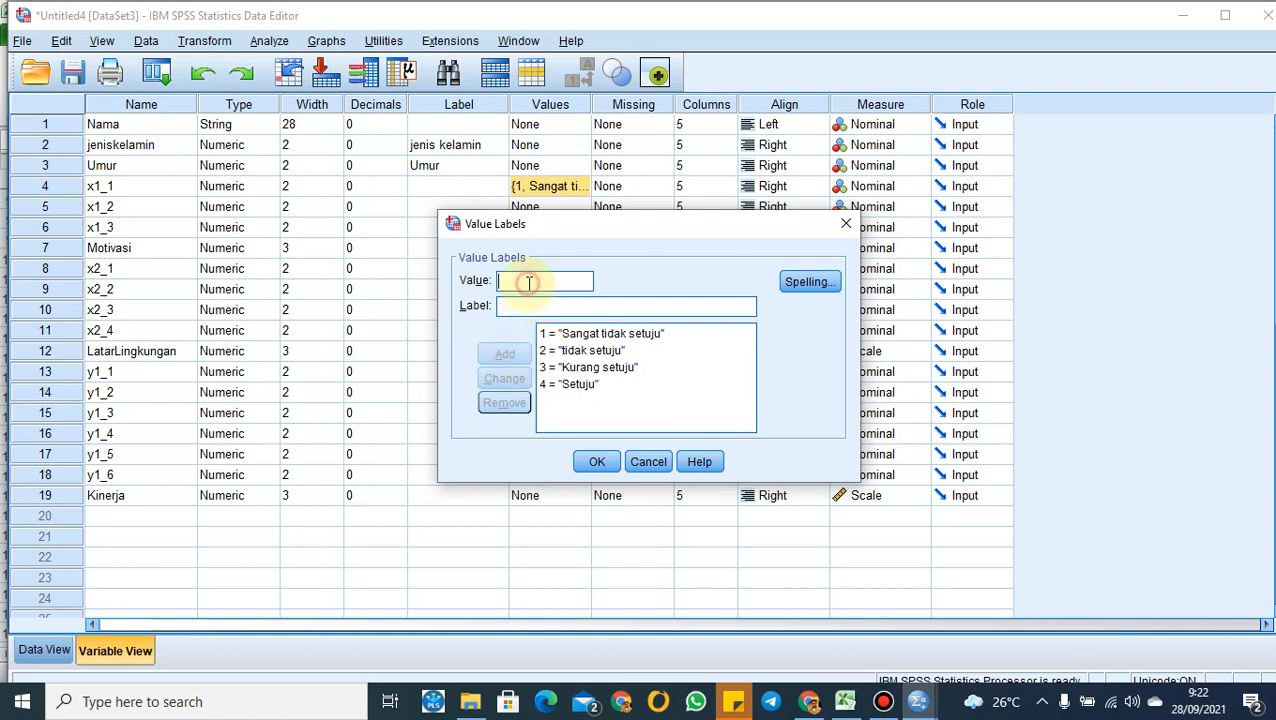
type("5")
left_click(520, 307)
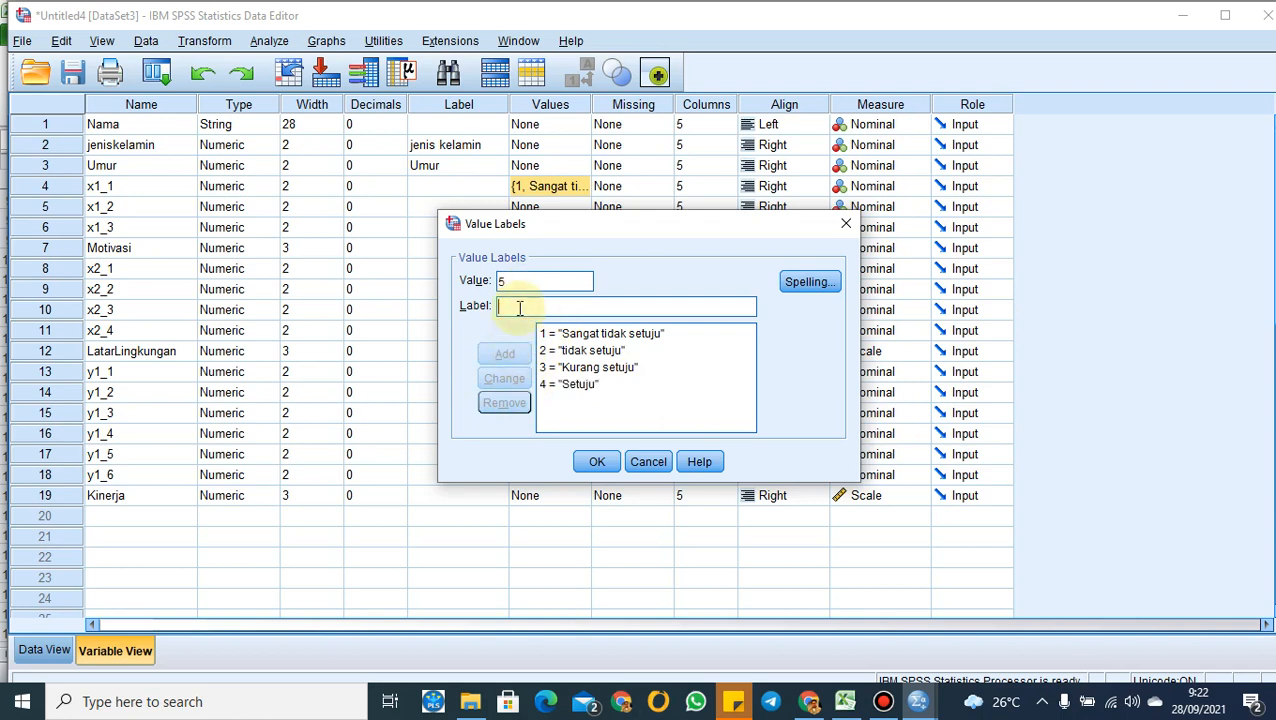
type("Sangat setuju")
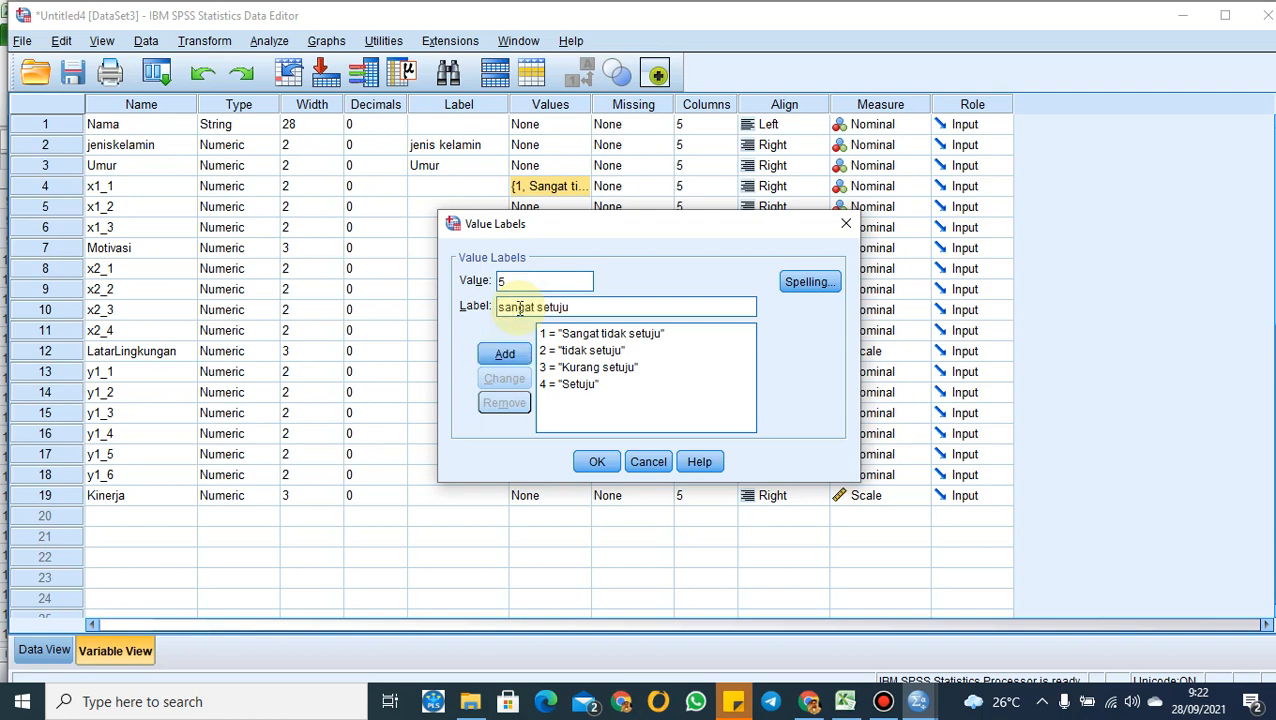
key("BackSpace")
type("S")
left_click(605, 461)
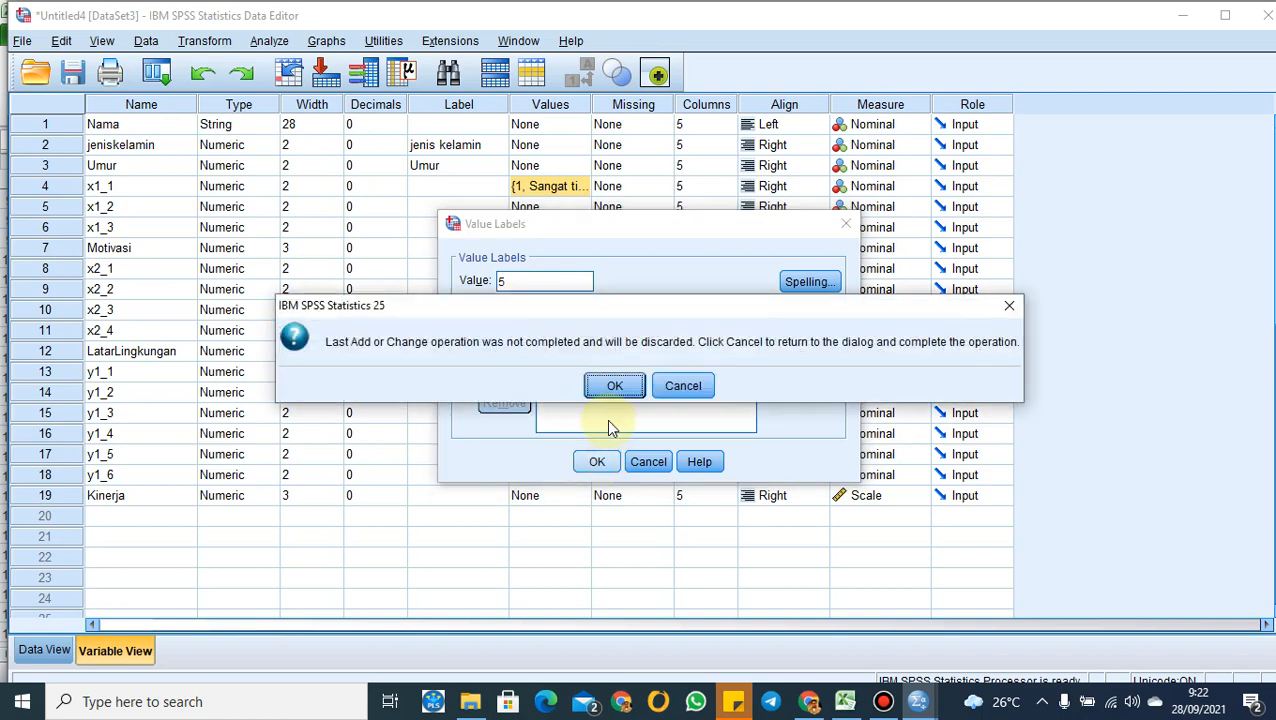
left_click(662, 390)
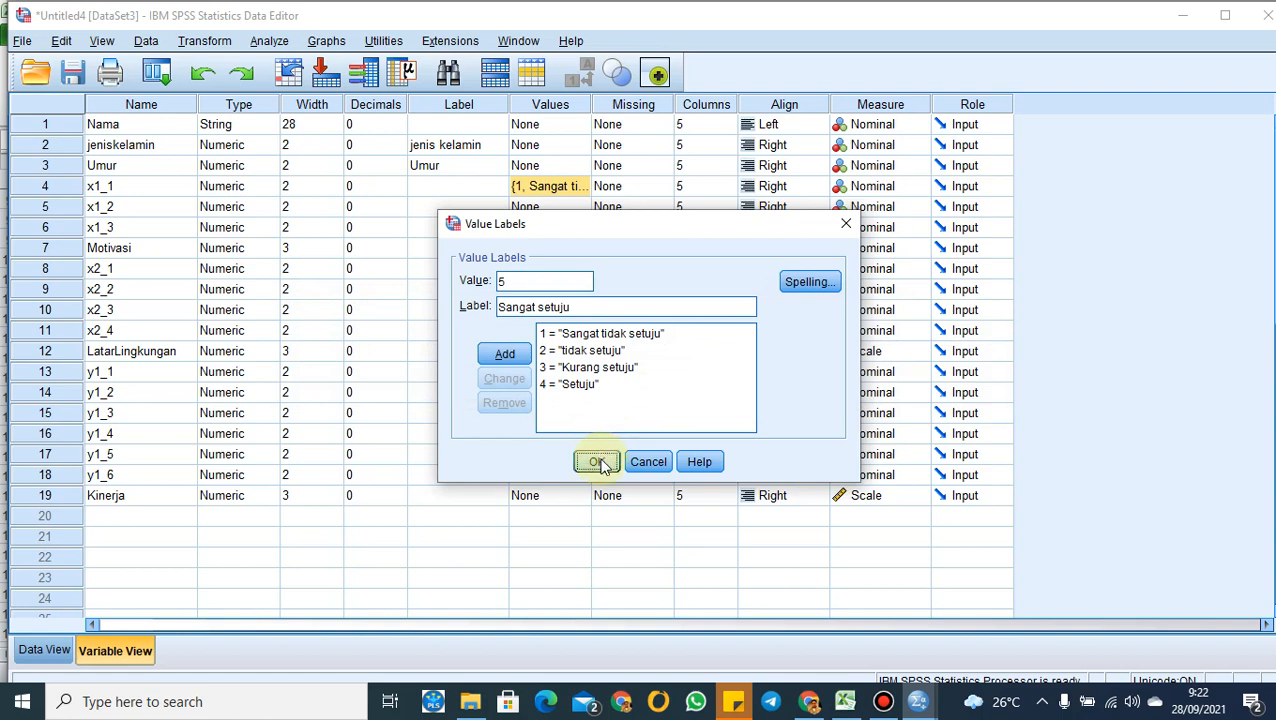
left_click(504, 354)
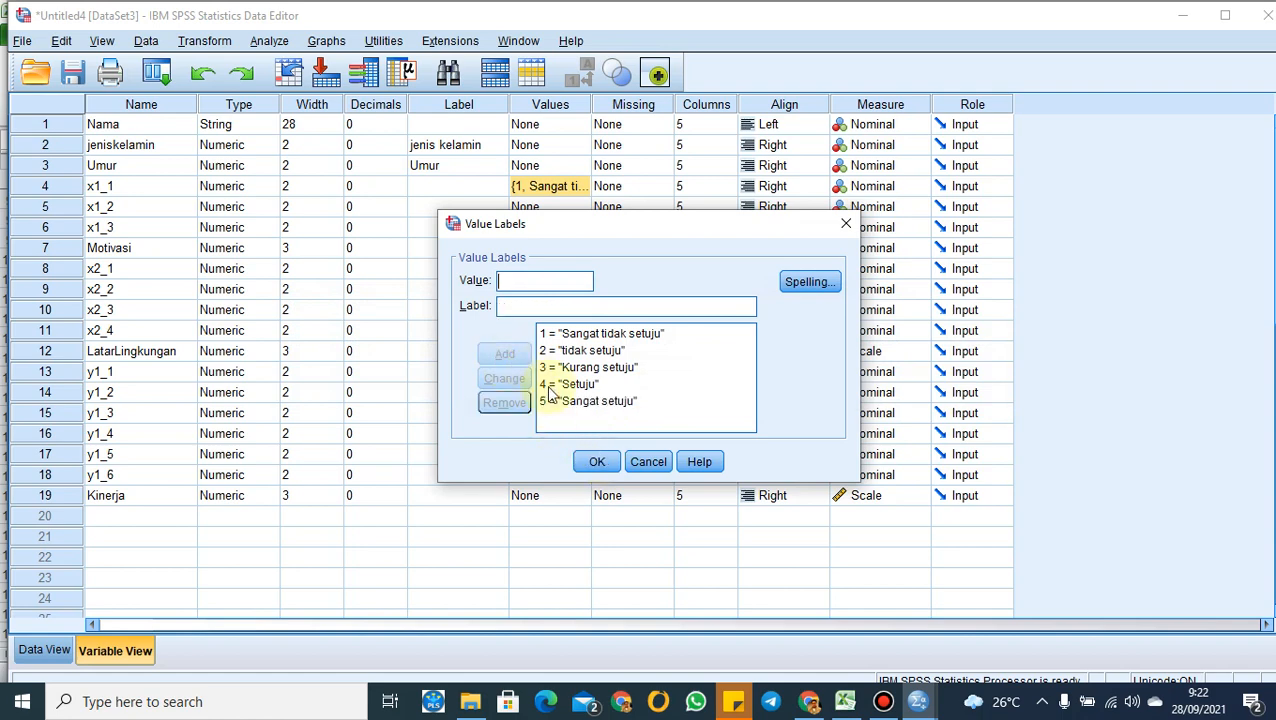
left_click(596, 462)
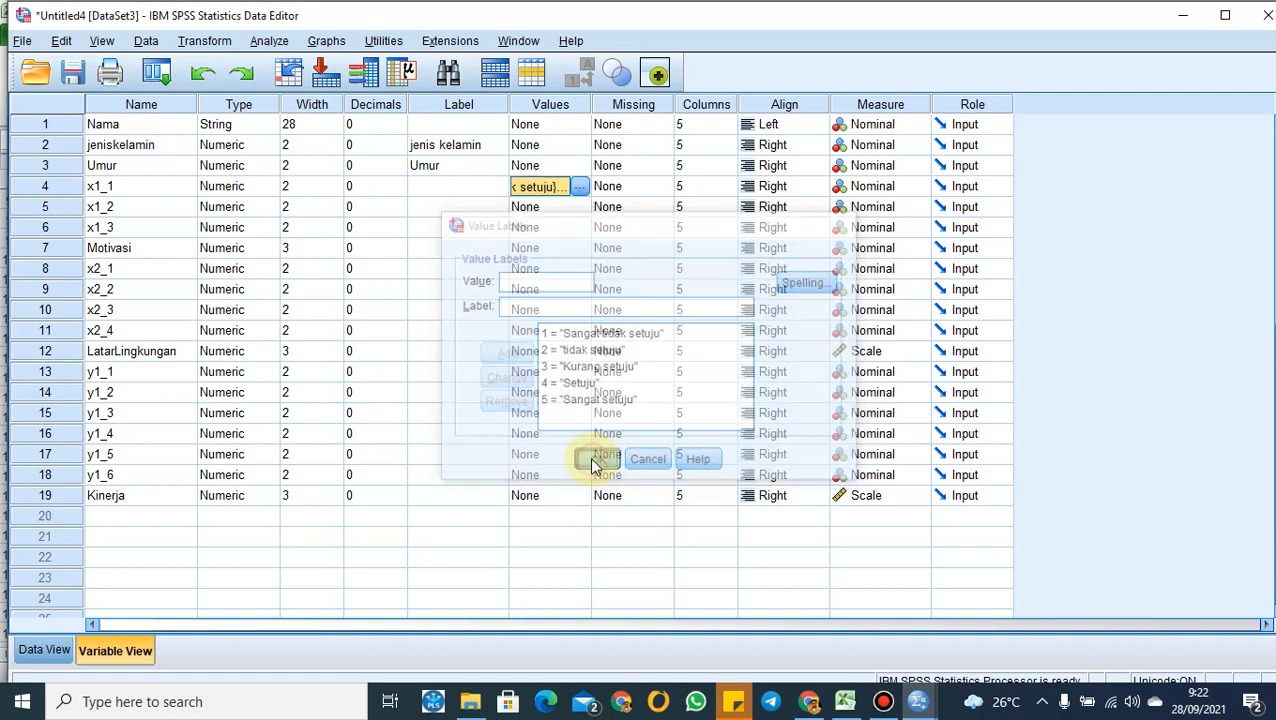
Run a frequency analysis on x1_1 and select its frequency table in the output
left_click(126, 191)
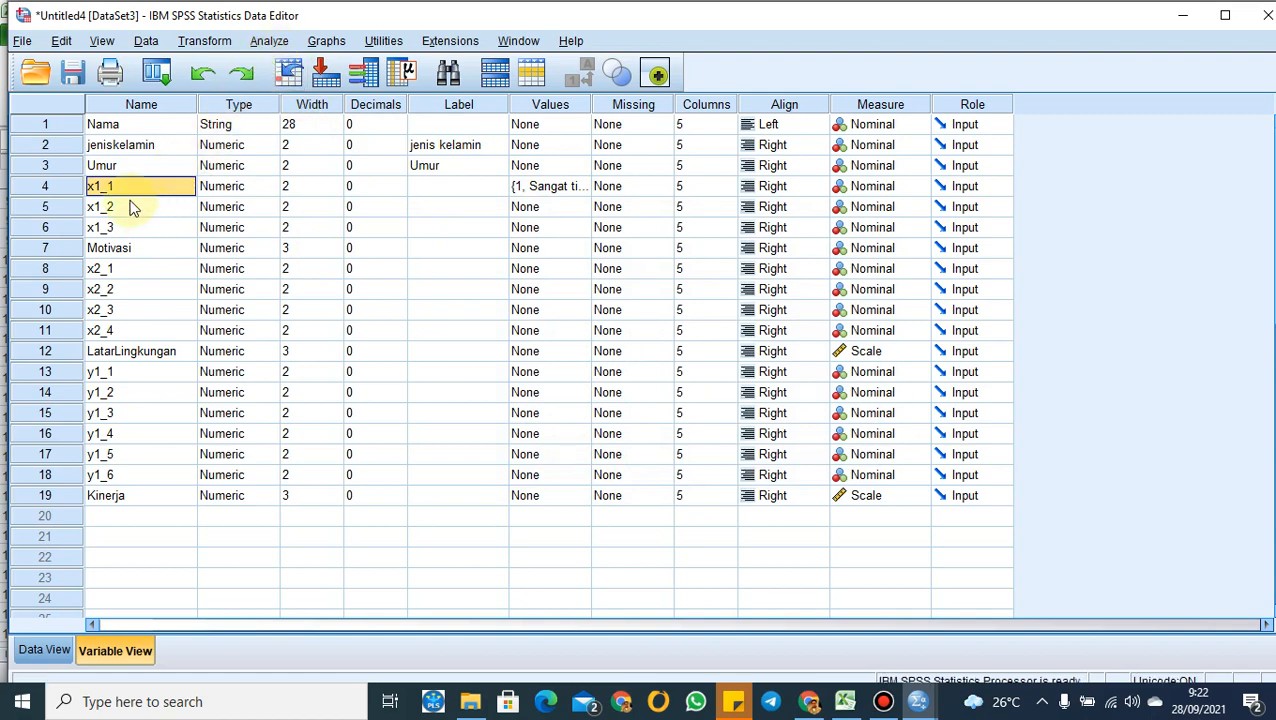
left_click(270, 42)
mouse_move(285, 87)
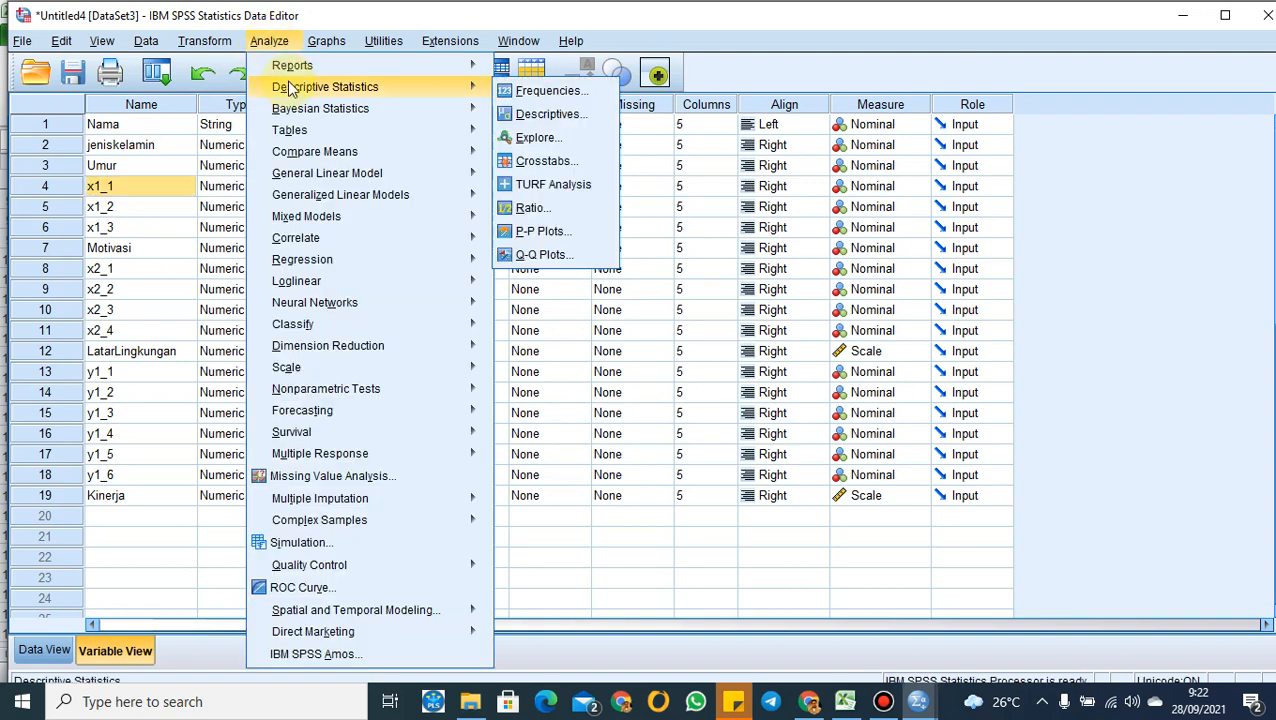
left_click(540, 91)
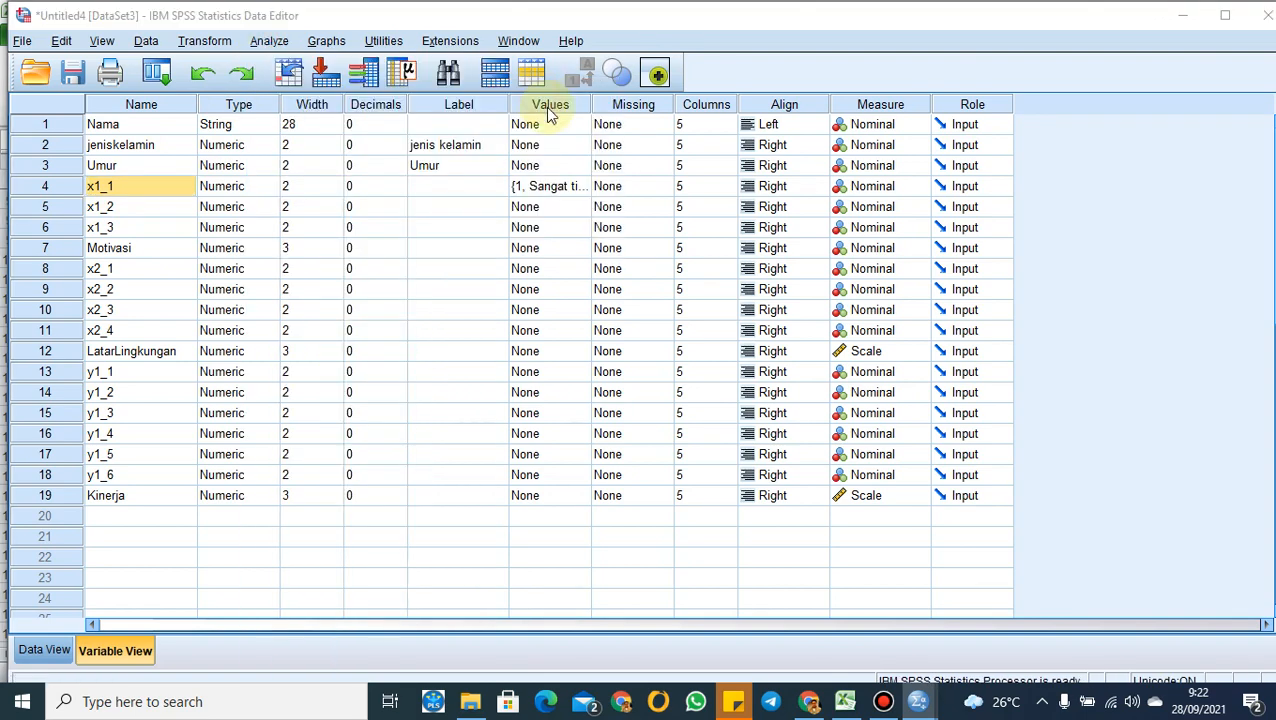
left_click(545, 455)
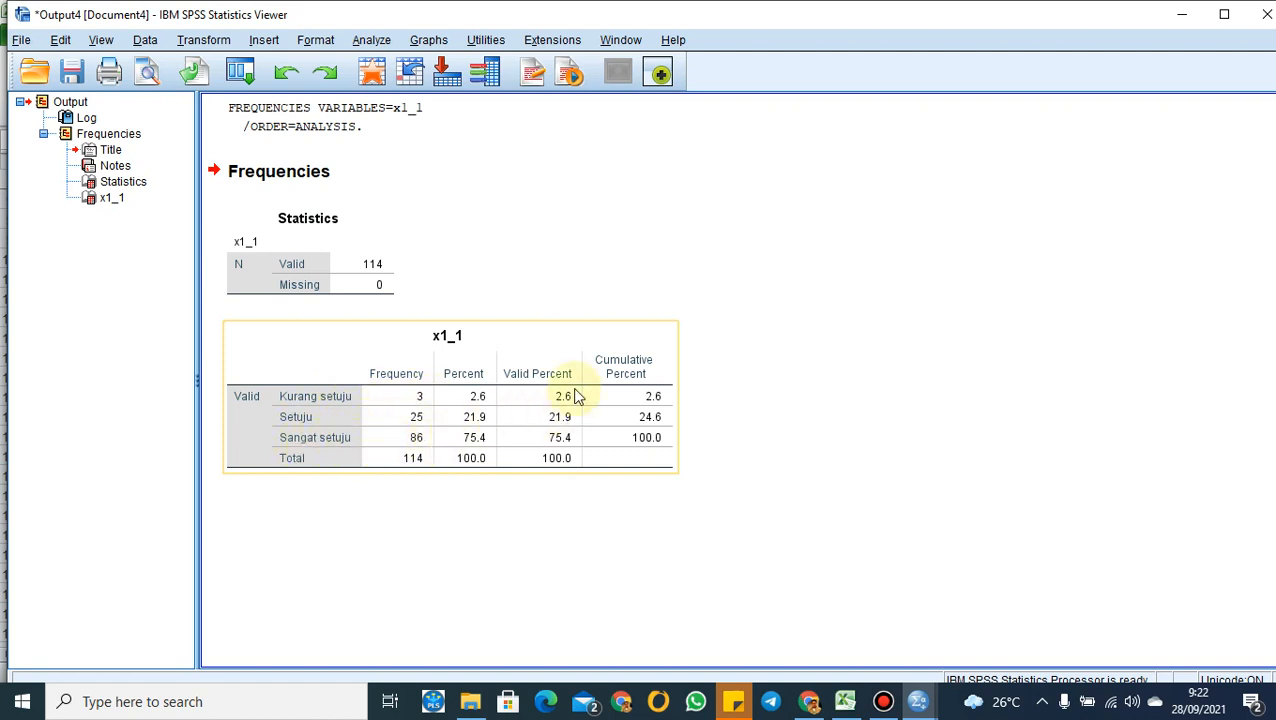
left_click(558, 357)
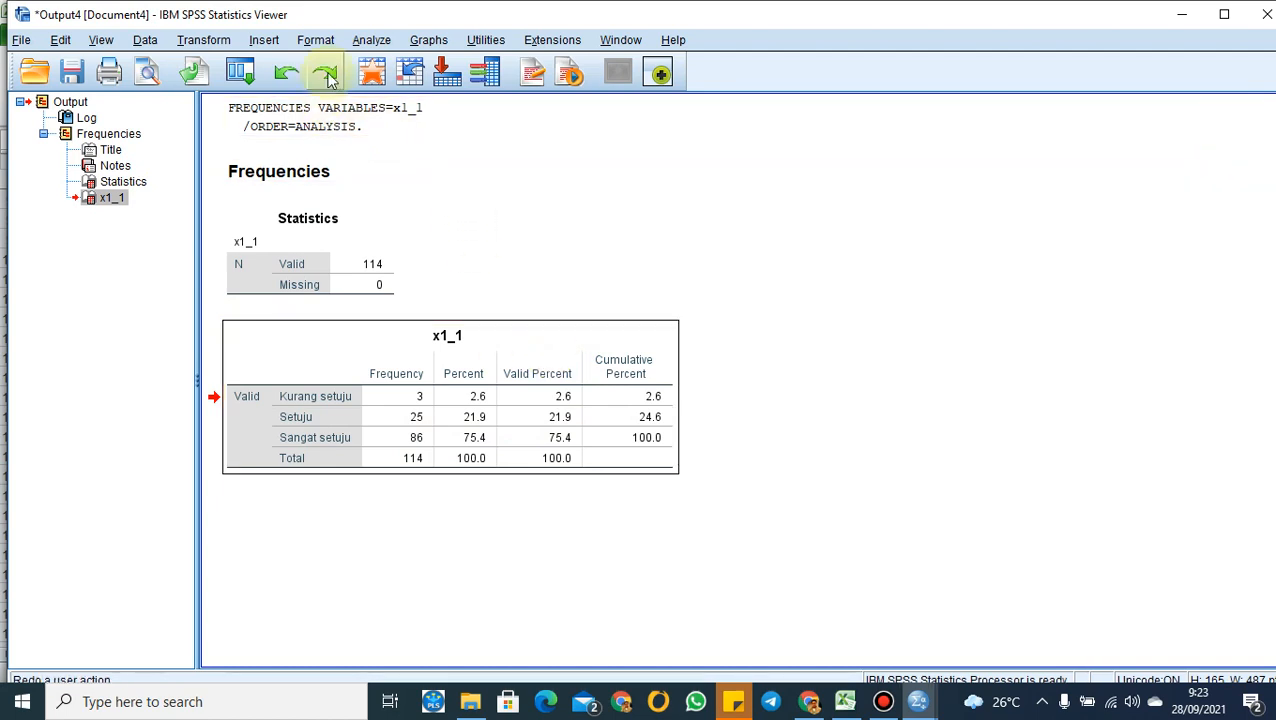
left_click(368, 42)
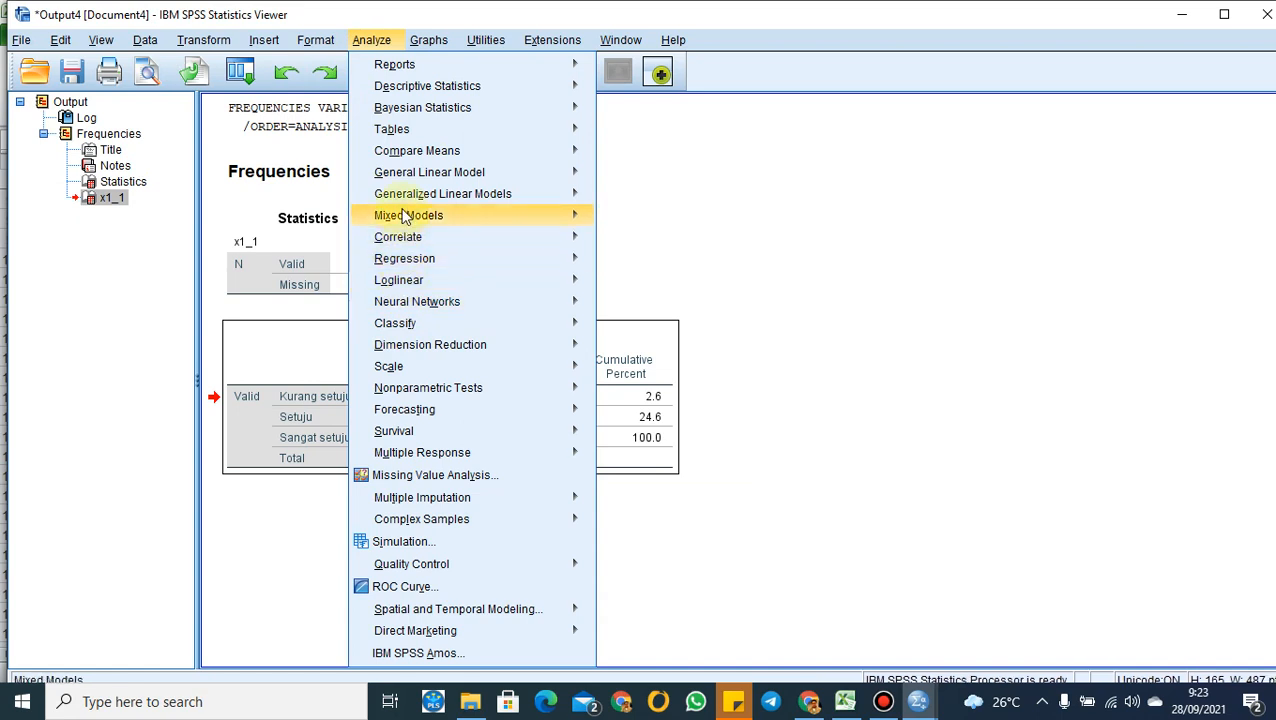
mouse_move(425, 92)
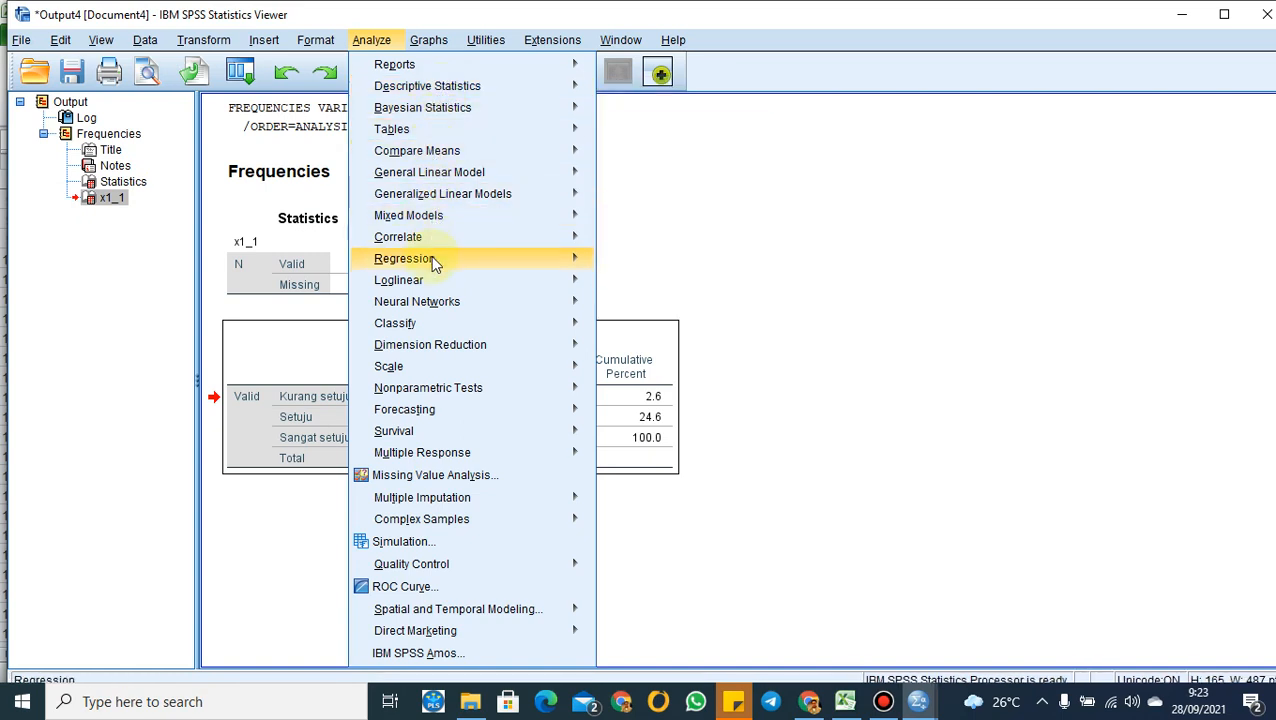
mouse_move(433, 368)
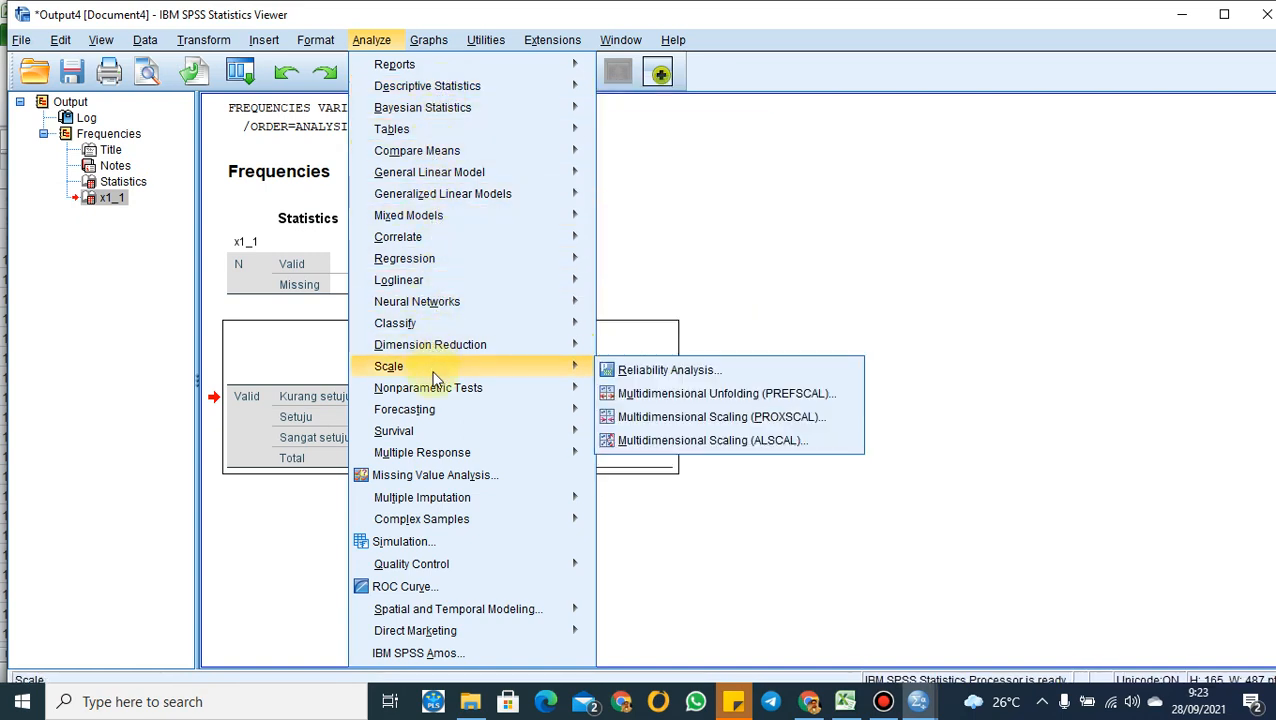
left_click(718, 280)
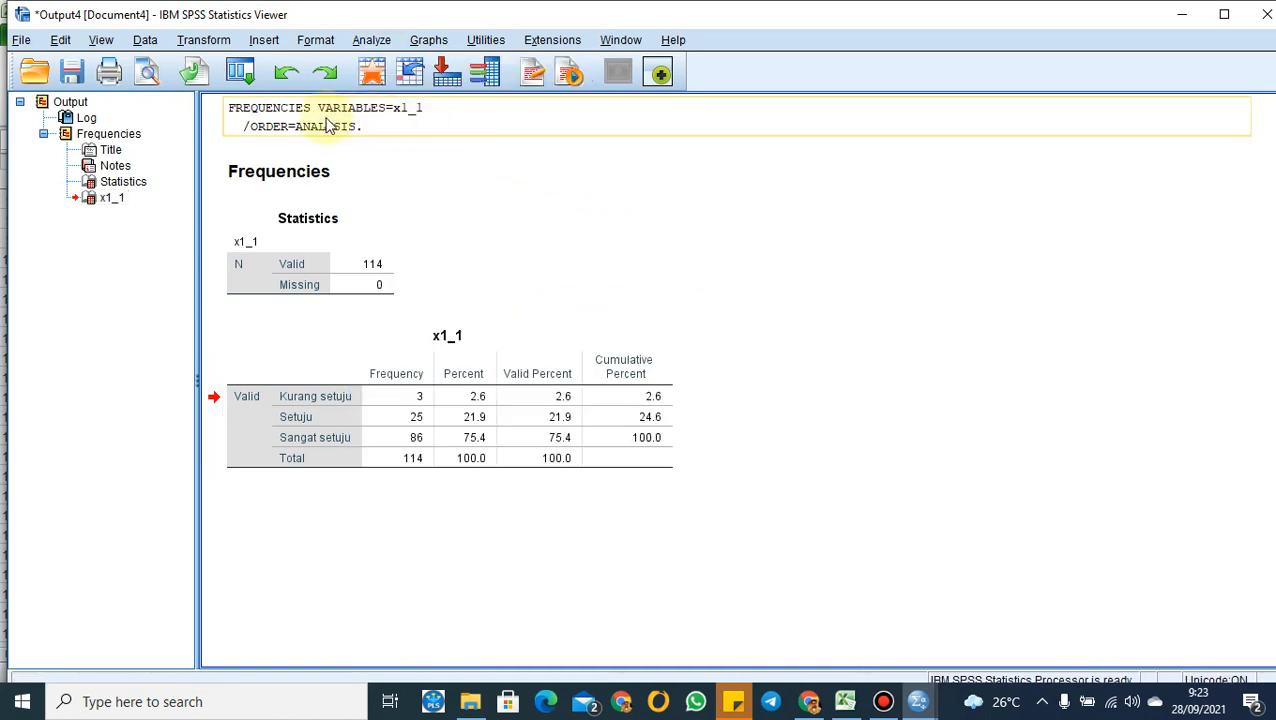
Close the frequency output and review the value labels defined for x1_1 without changing them
left_click(1264, 20)
left_click(650, 383)
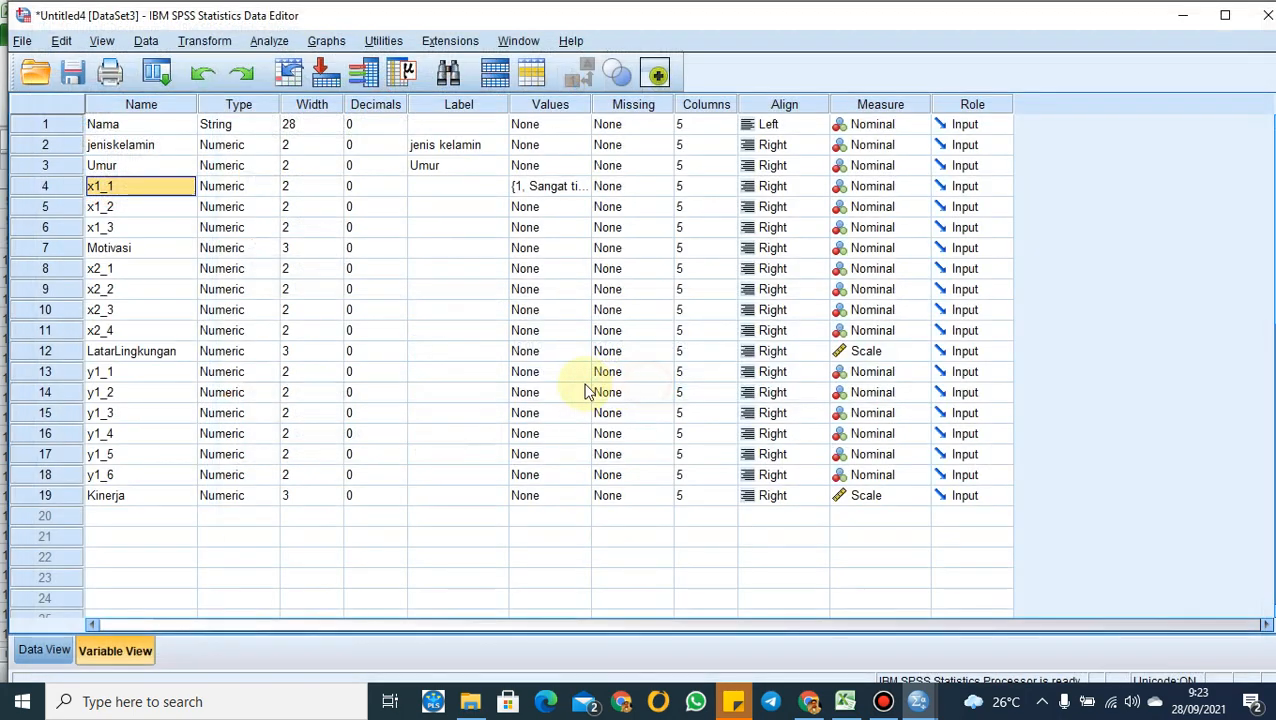
left_click(550, 186)
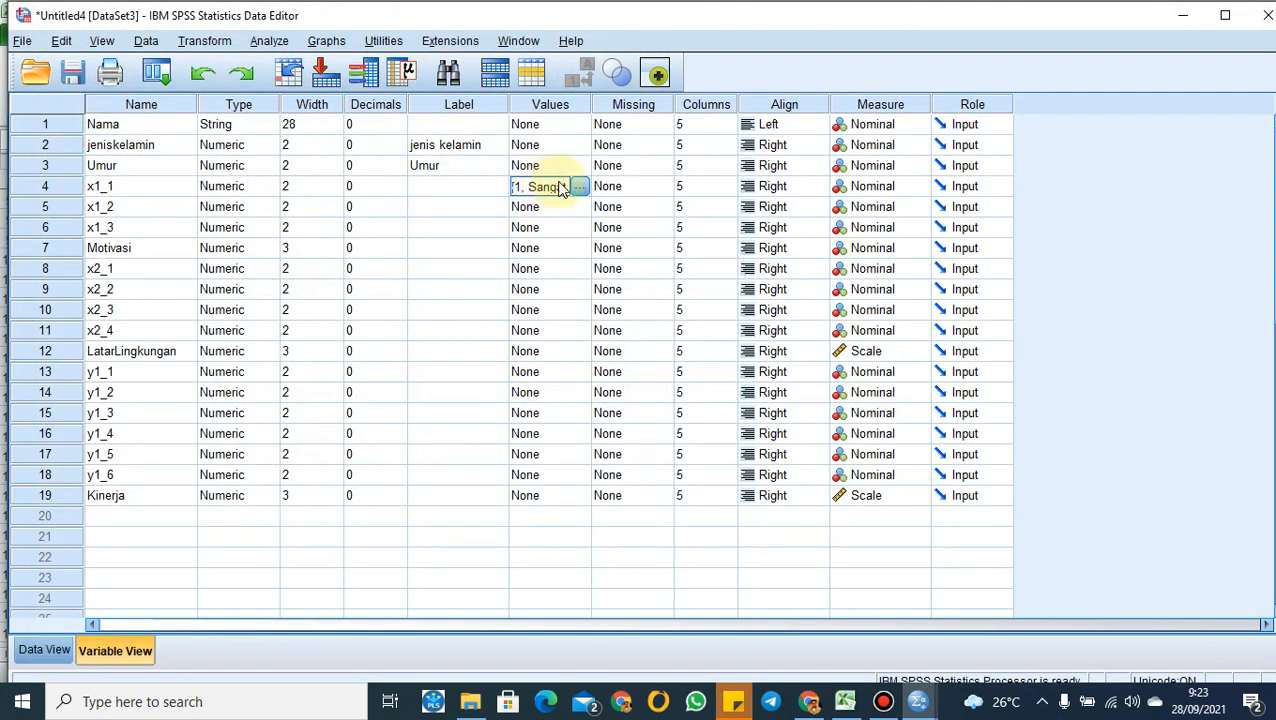
left_click(579, 187)
left_click(650, 401)
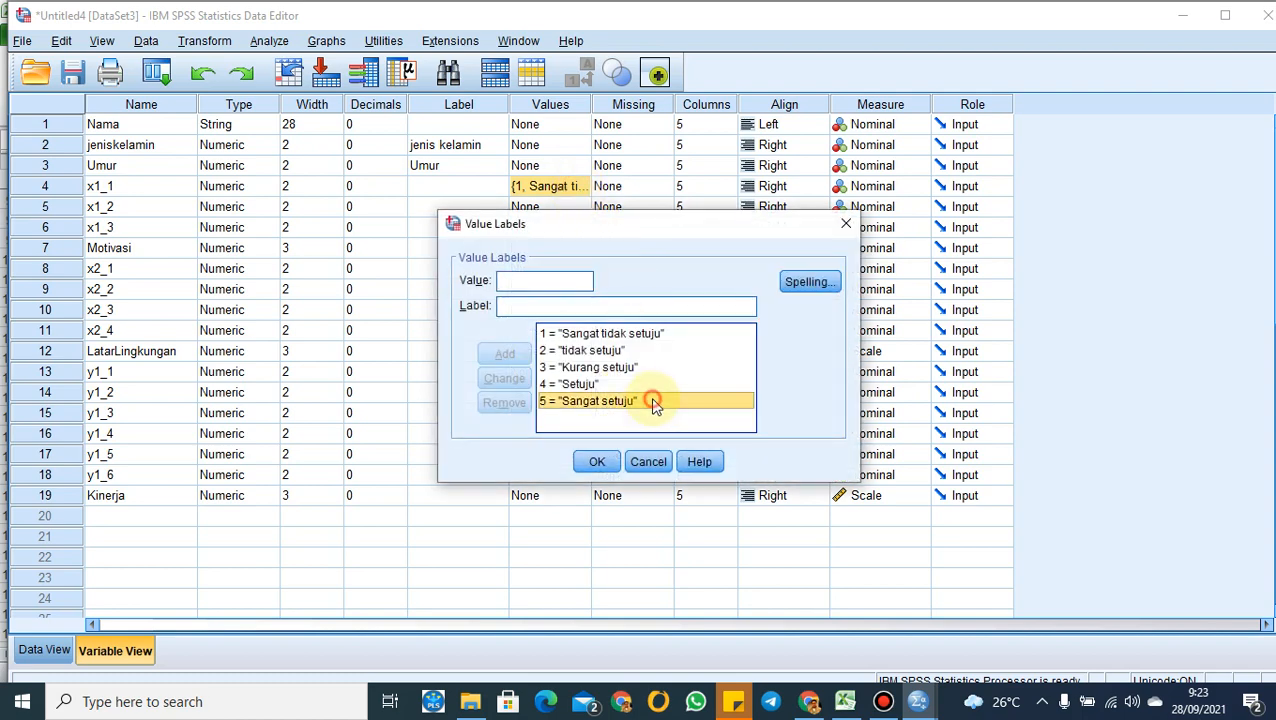
left_click_drag(547, 335, 638, 405)
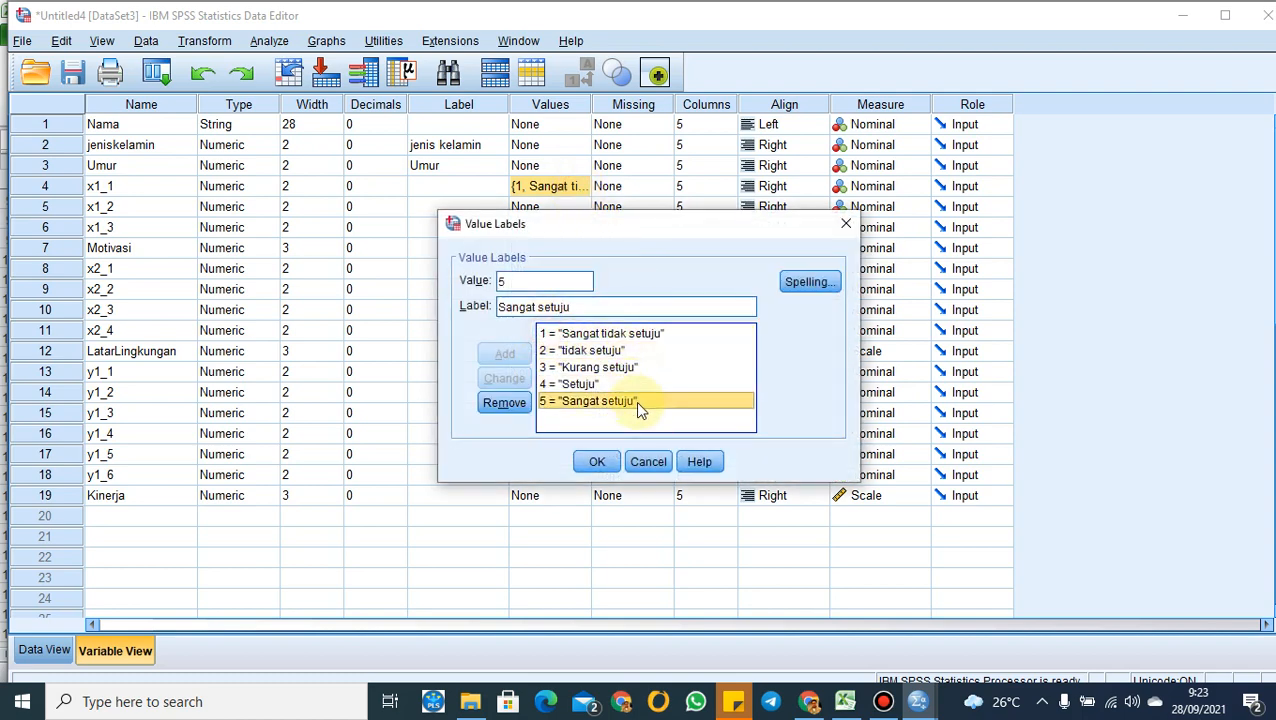
left_click(650, 462)
Open the value labels of x1_2 and add the label "sangat tidak setuju" for value 1
left_click(548, 207)
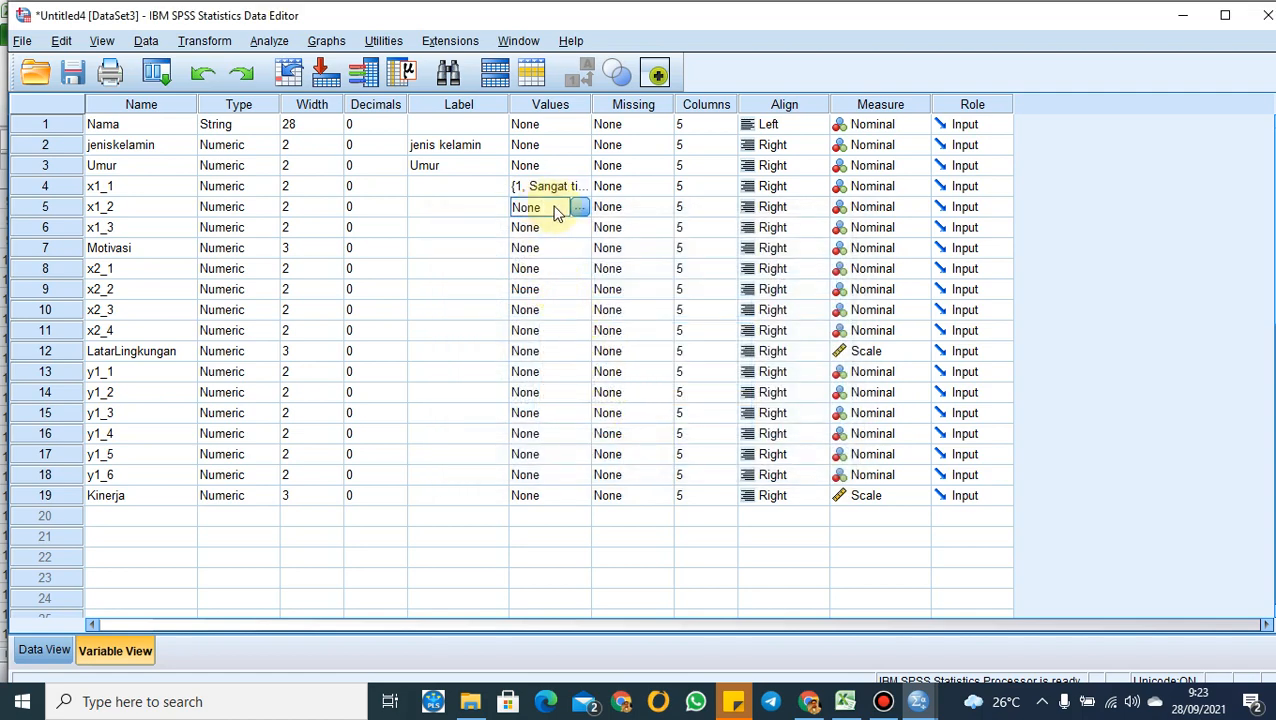
left_click(577, 207)
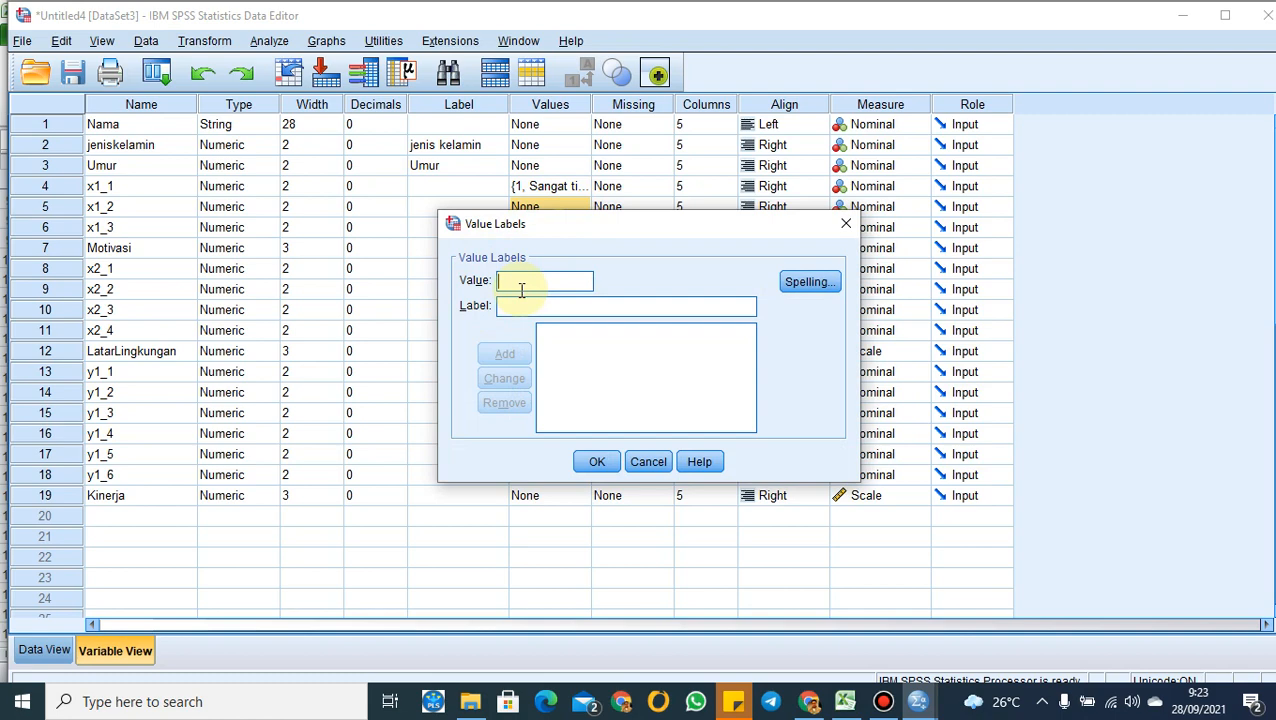
type("1")
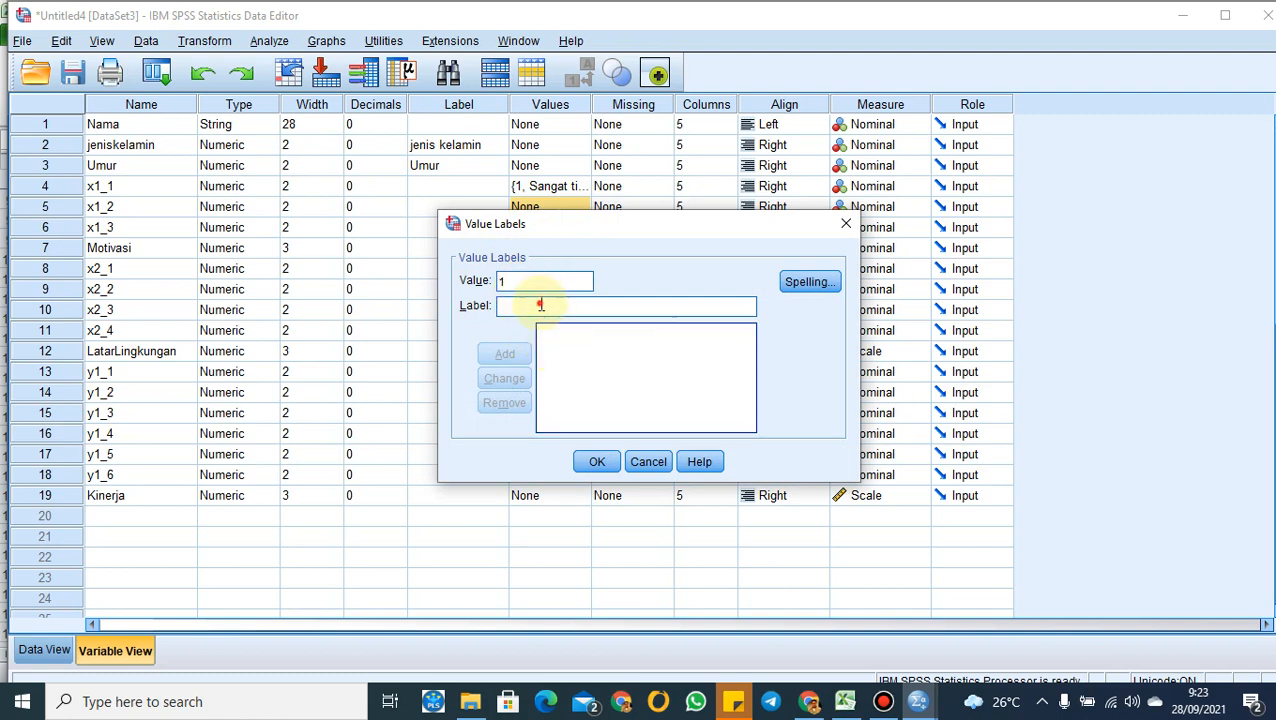
left_click(540, 305)
type("sangat tidak setuju")
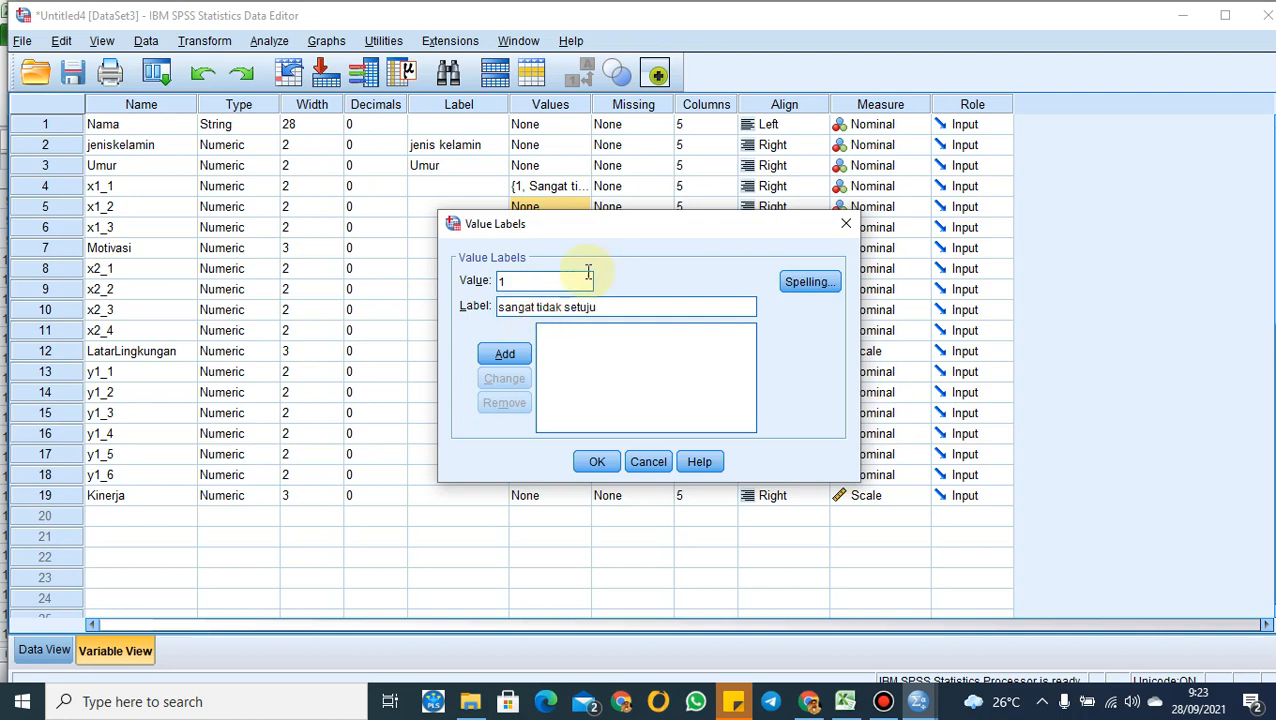
left_click(505, 355)
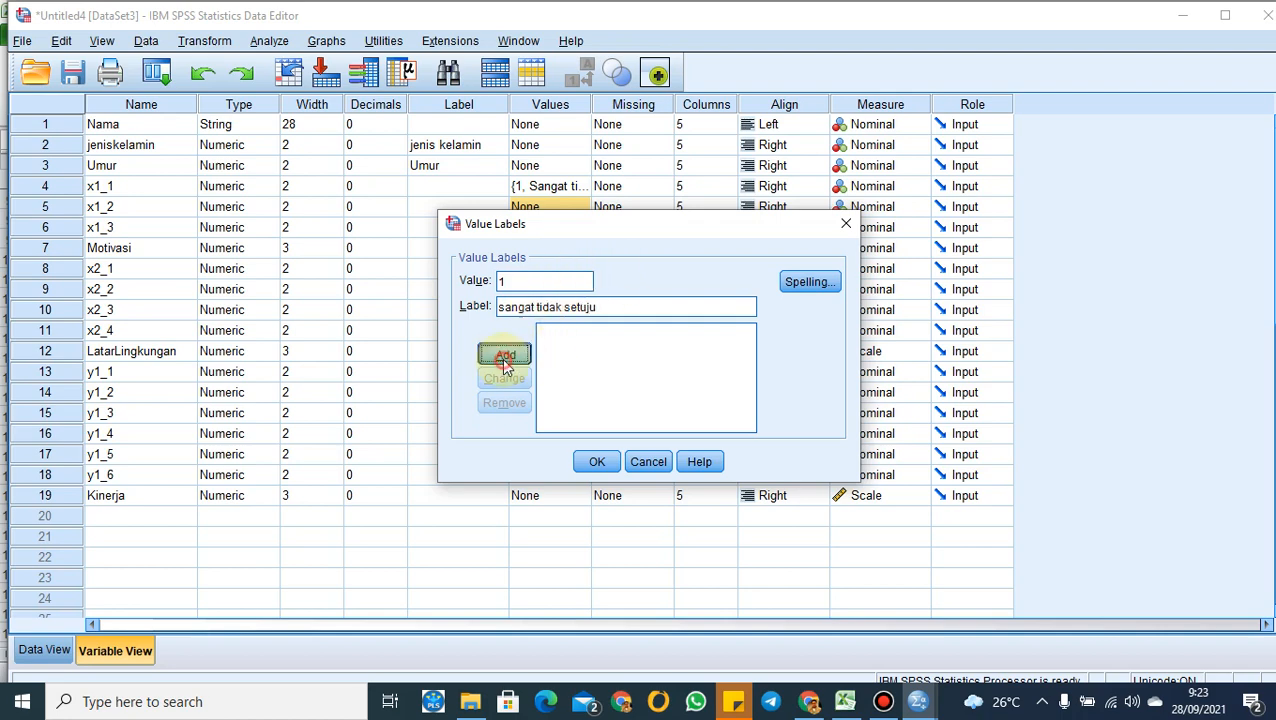
Add the labels "tidak setuju" for value 2 and "kurang setuju" for value 3 of x1_2
type("2")
left_click(540, 307)
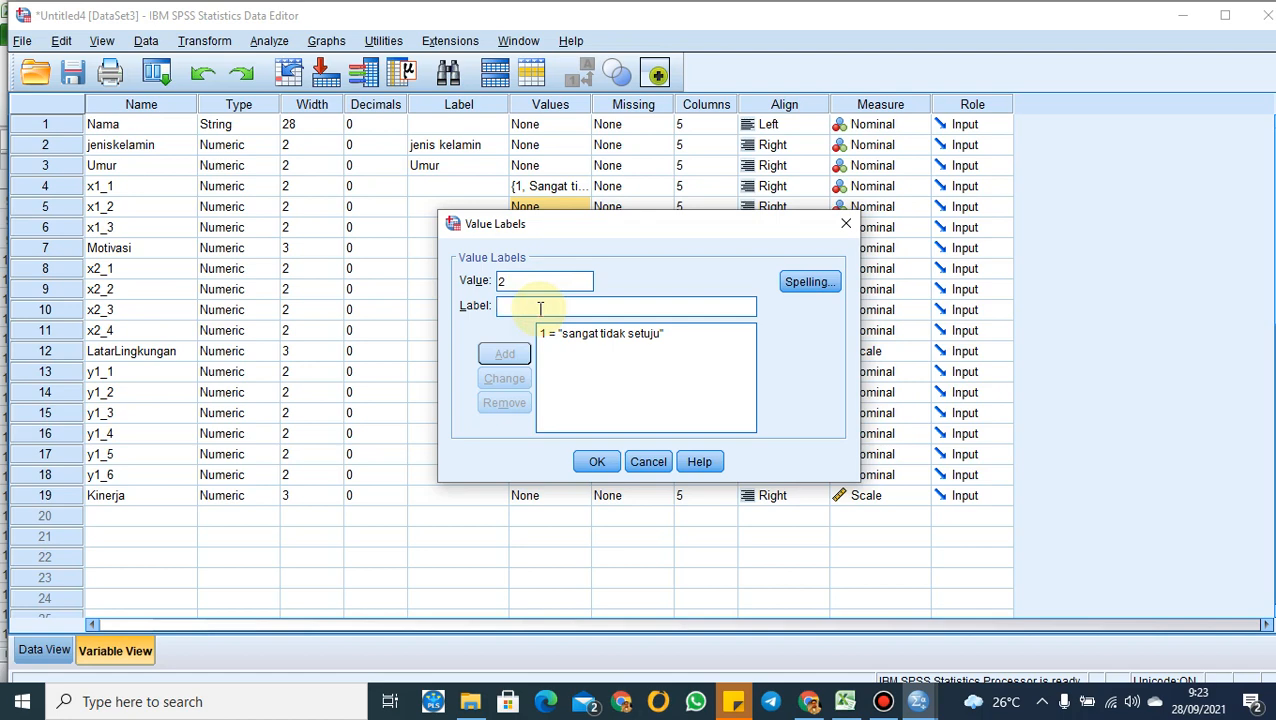
type("tidak setuju")
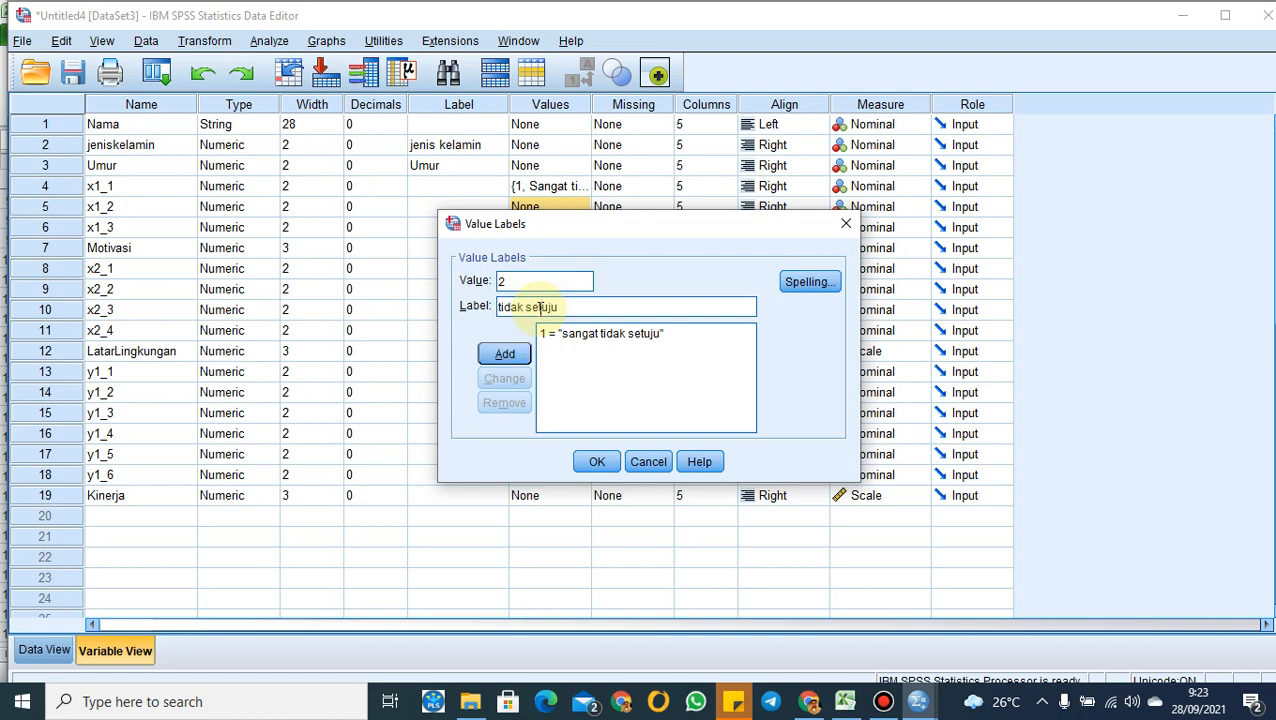
left_click(505, 354)
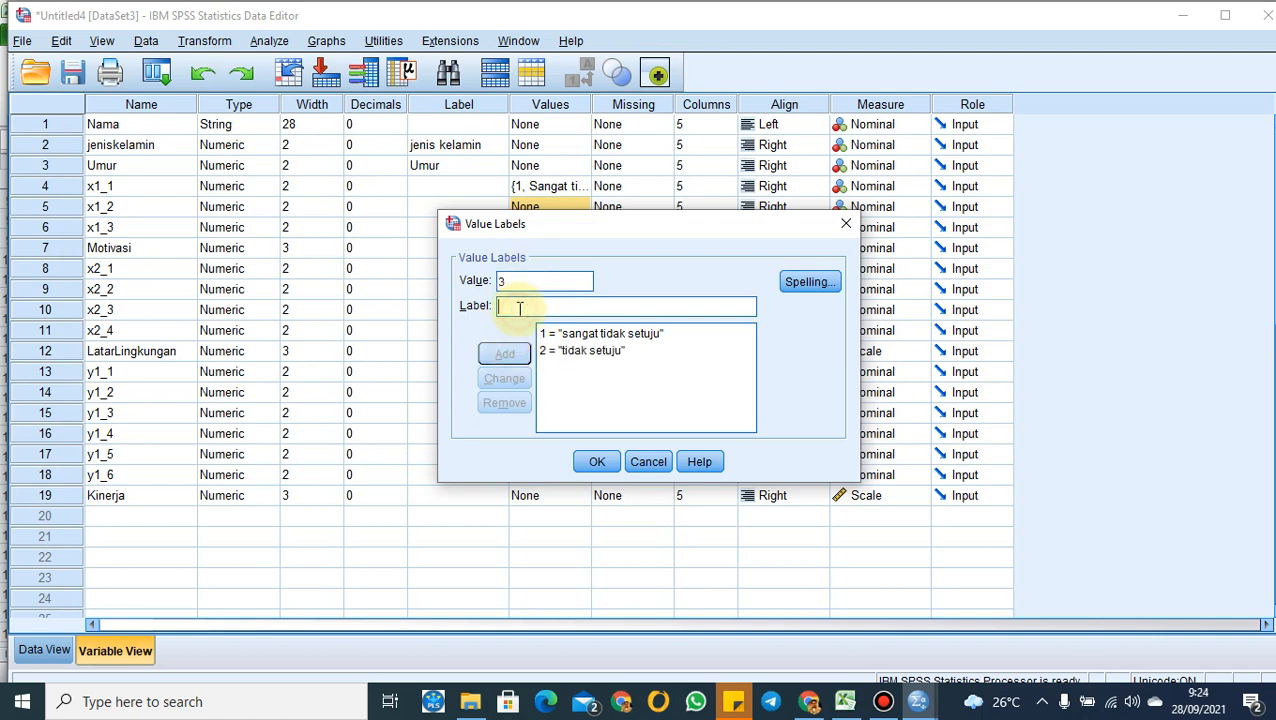
type("kurang setuju")
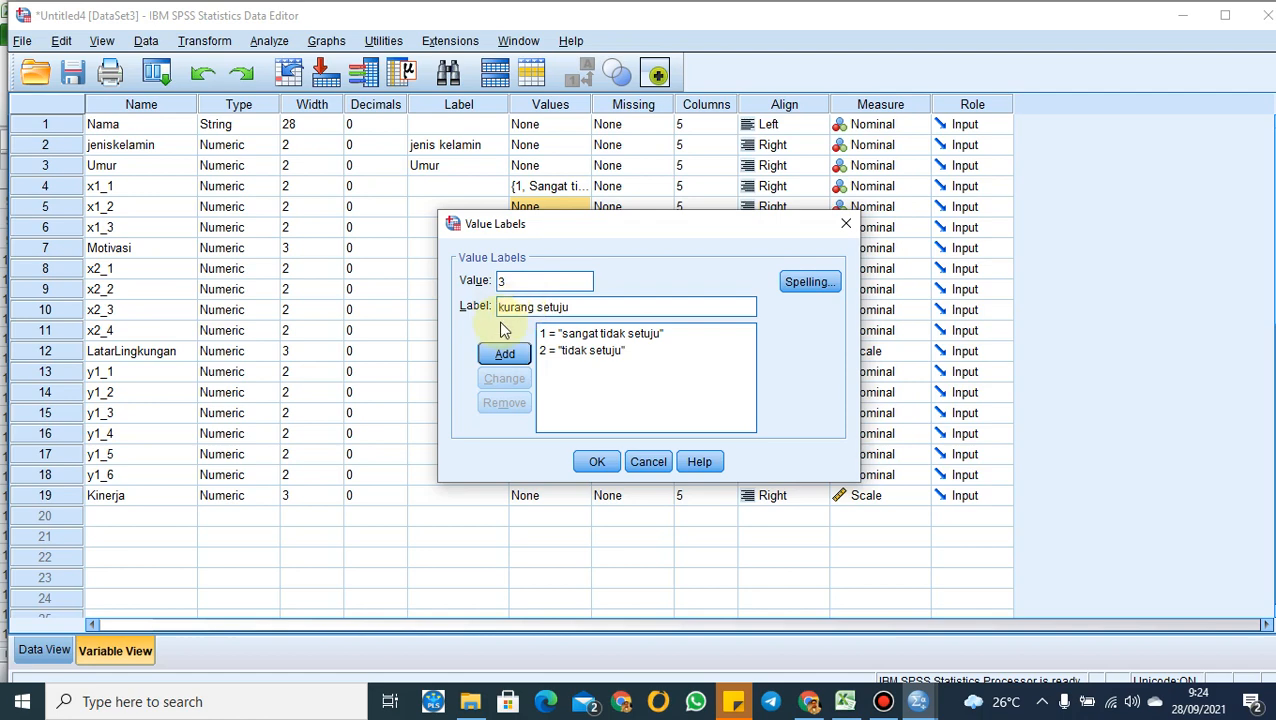
left_click(504, 353)
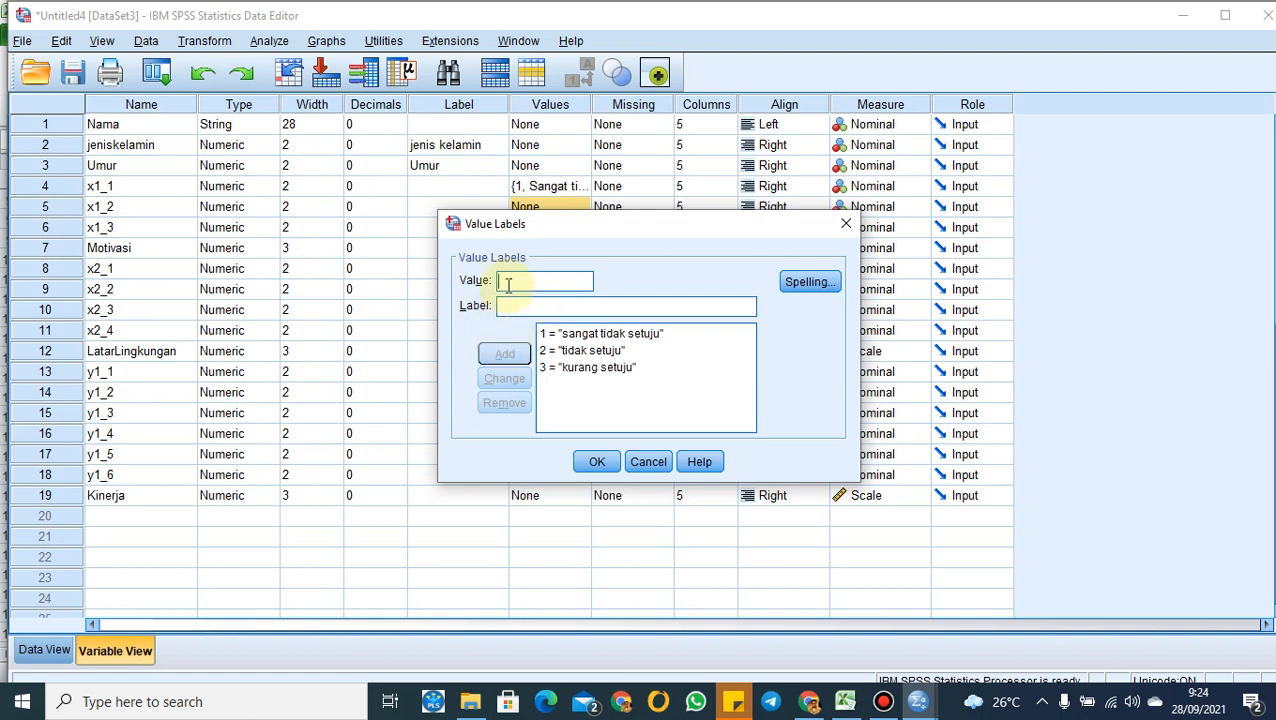
Add the labels "setuju" for value 4 and "sangat setuju" for value 5 of x1_2, and accept the value labels
type("4")
left_click(516, 308)
type("setuju")
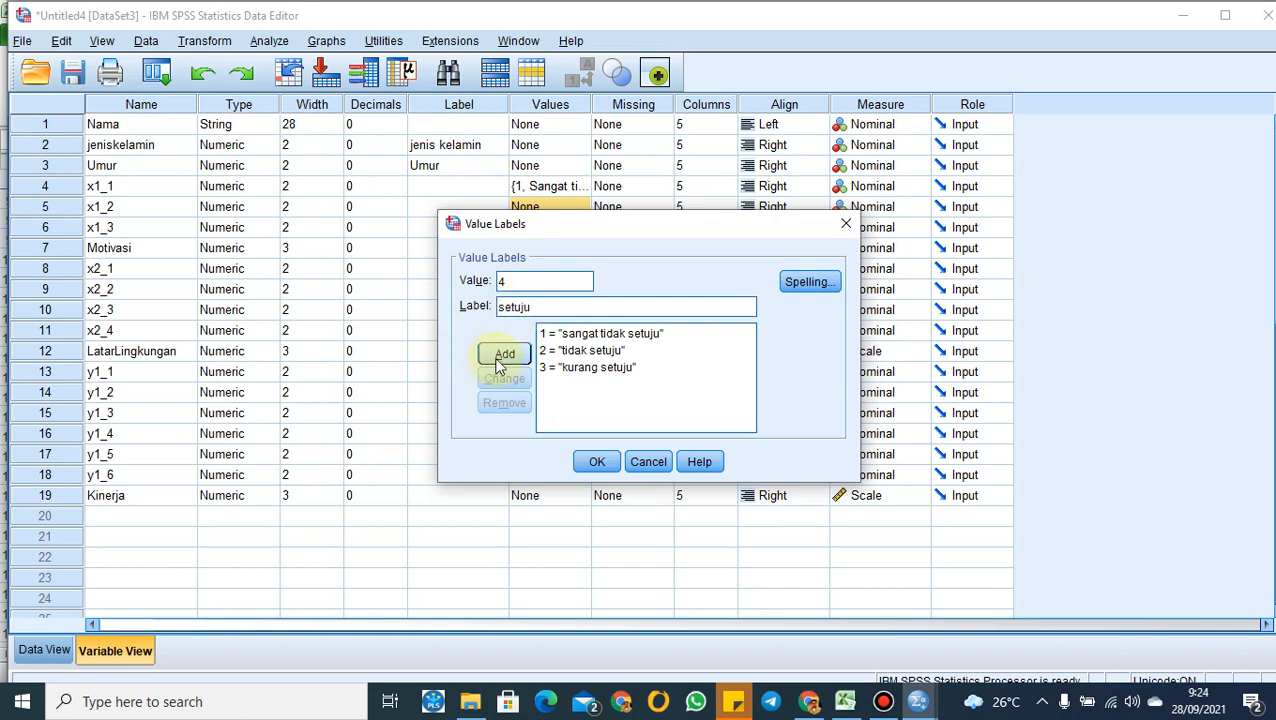
left_click(504, 355)
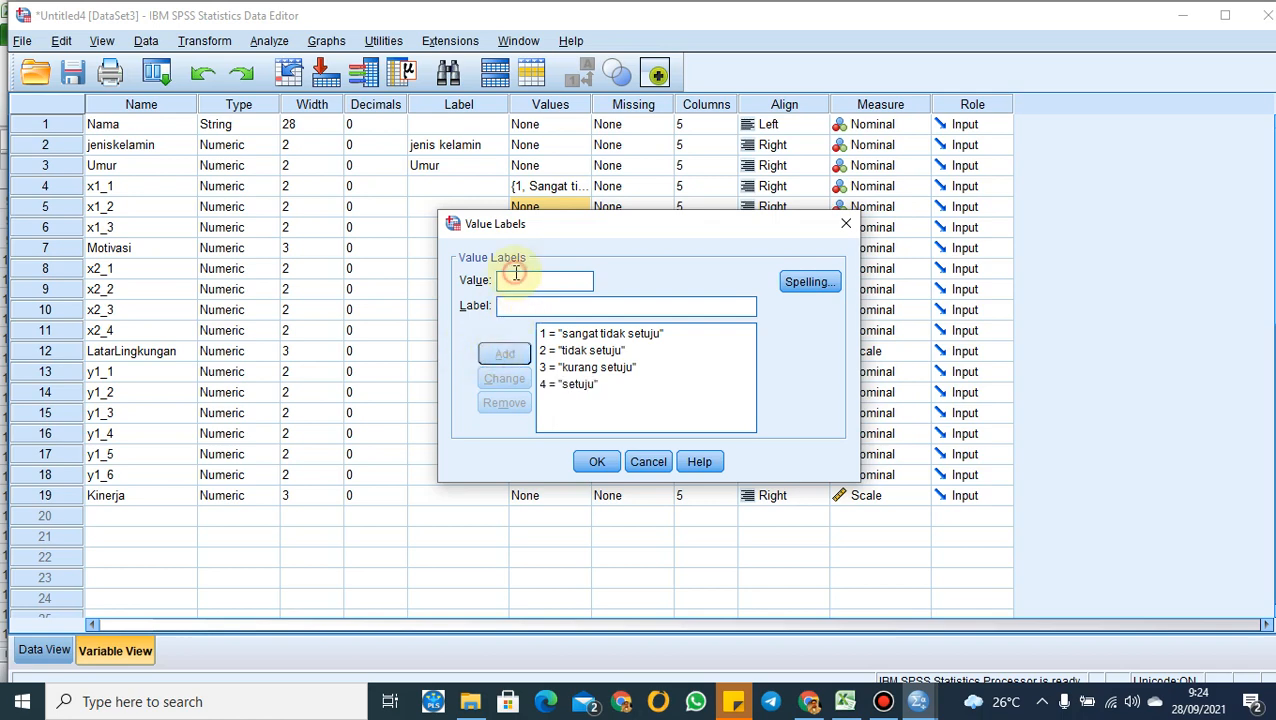
type("5")
left_click(516, 308)
type("sangat setuju")
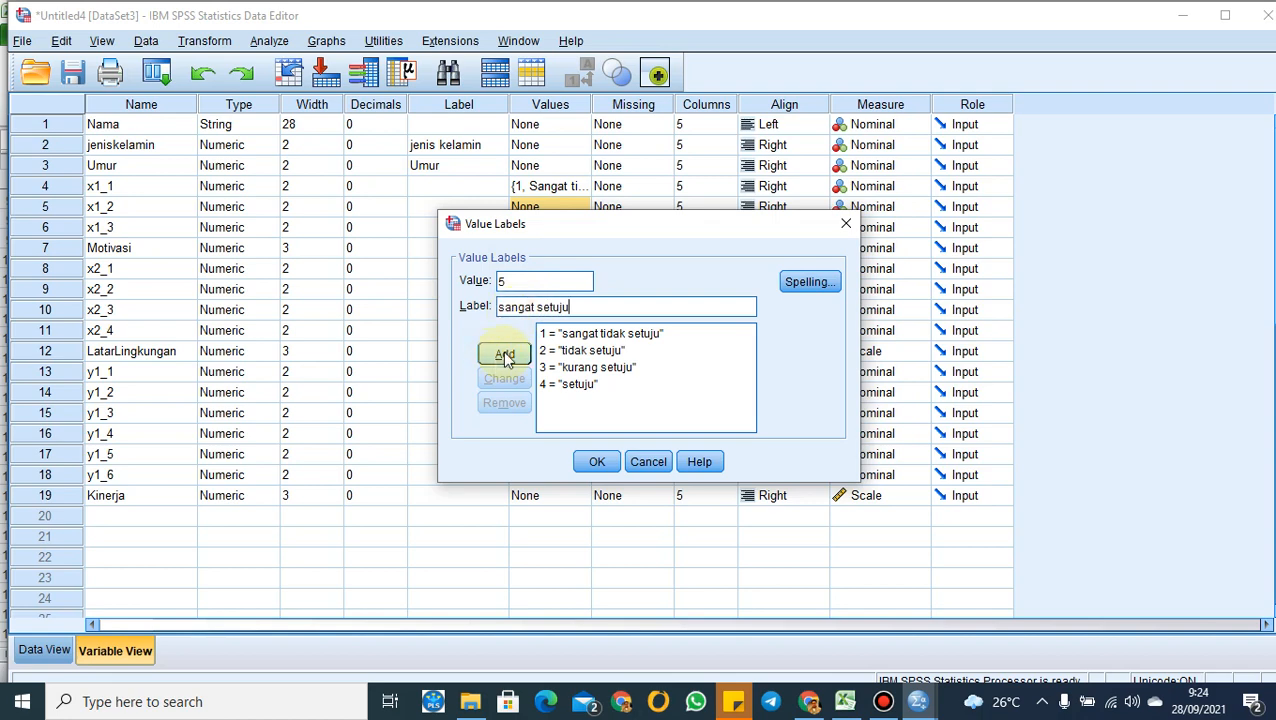
left_click(505, 354)
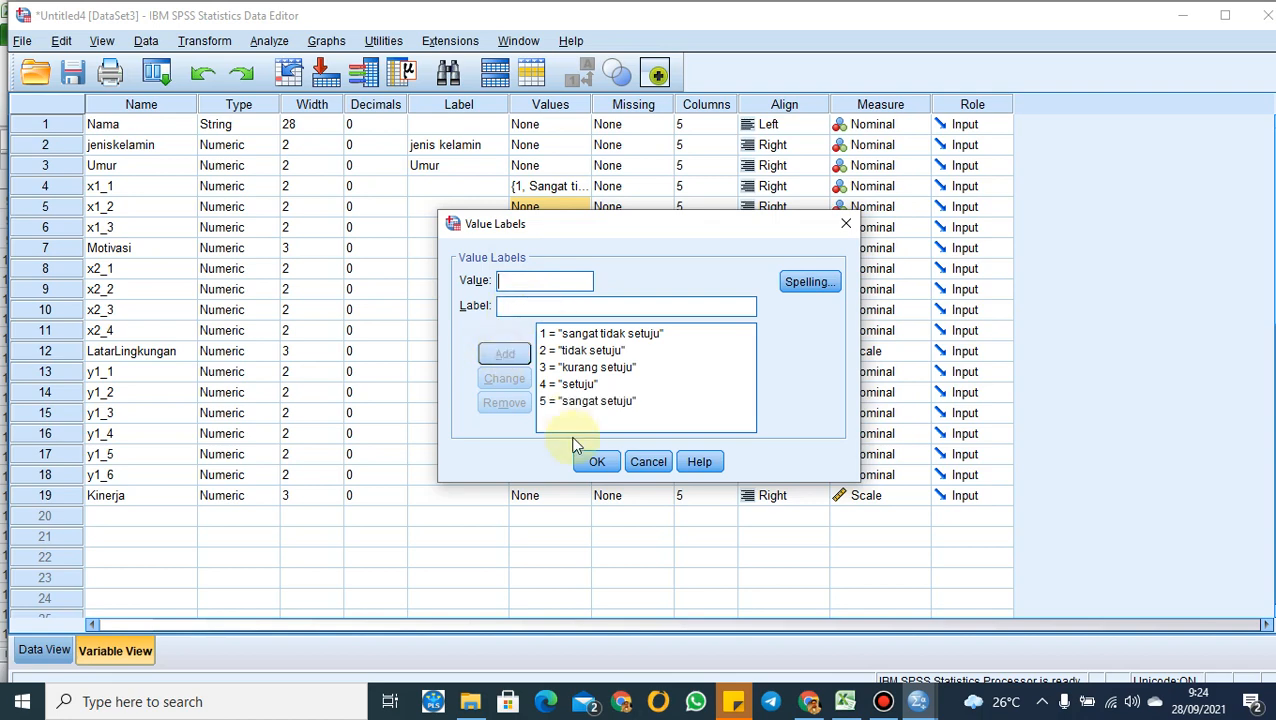
left_click(594, 462)
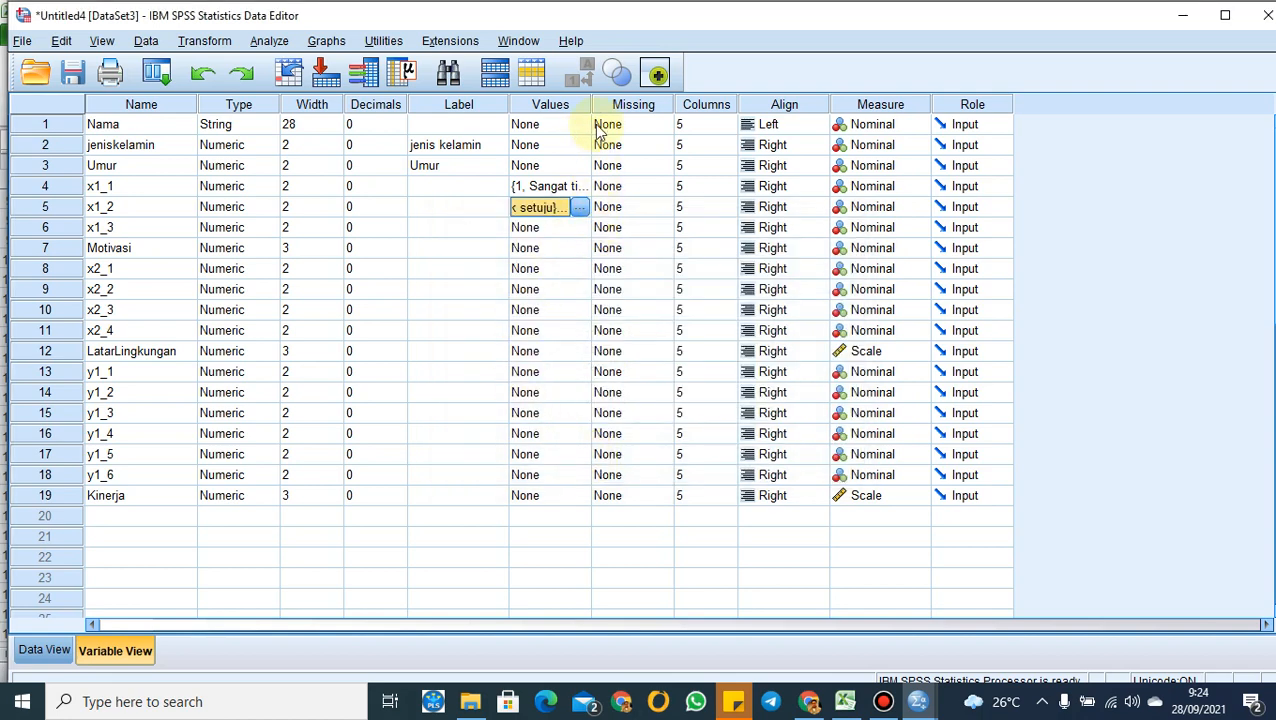
Widen the Values column and save the dataset in Downloads as "Percobaan 1" in SPSS Statistics (*.sav) format
left_click_drag(590, 104, 740, 104)
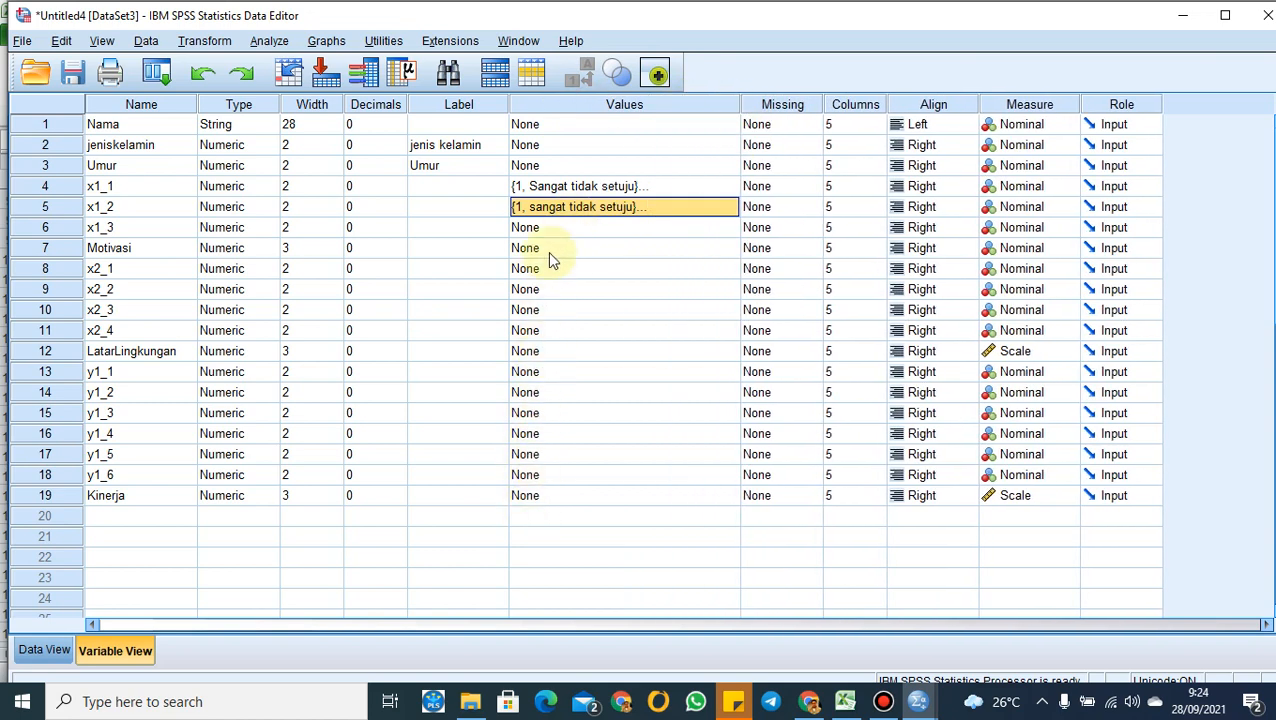
left_click(22, 42)
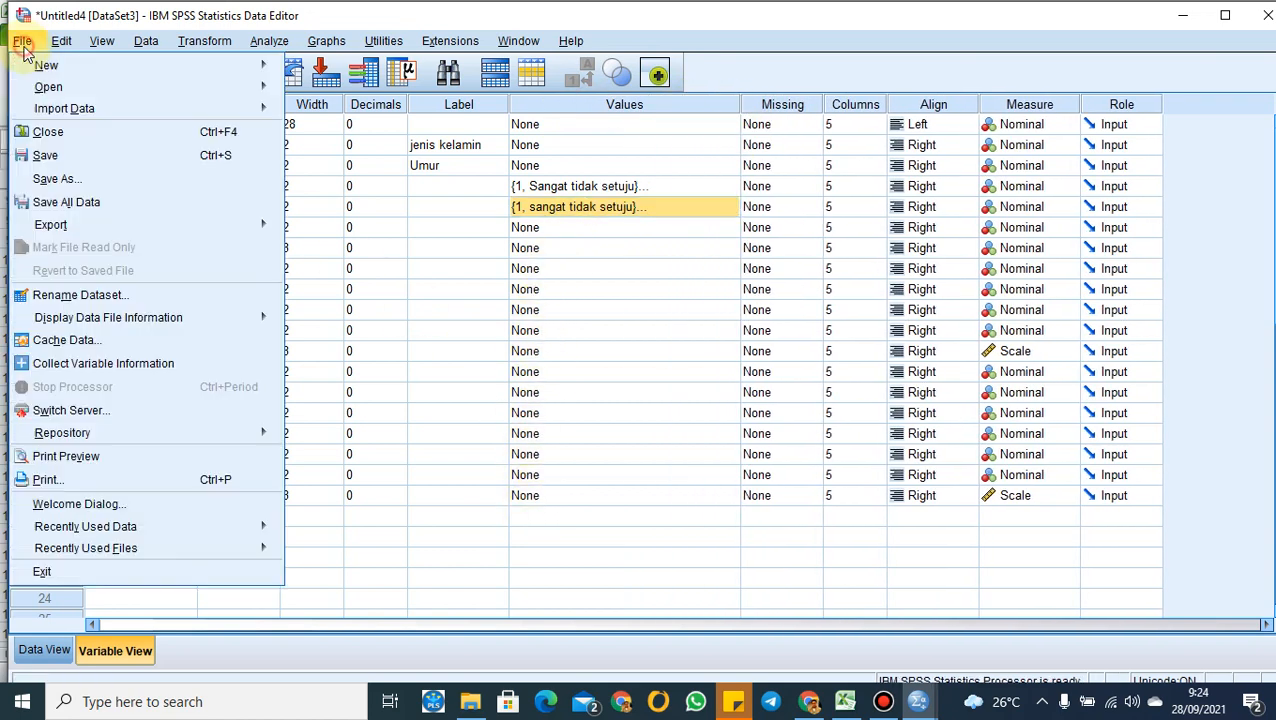
left_click(55, 180)
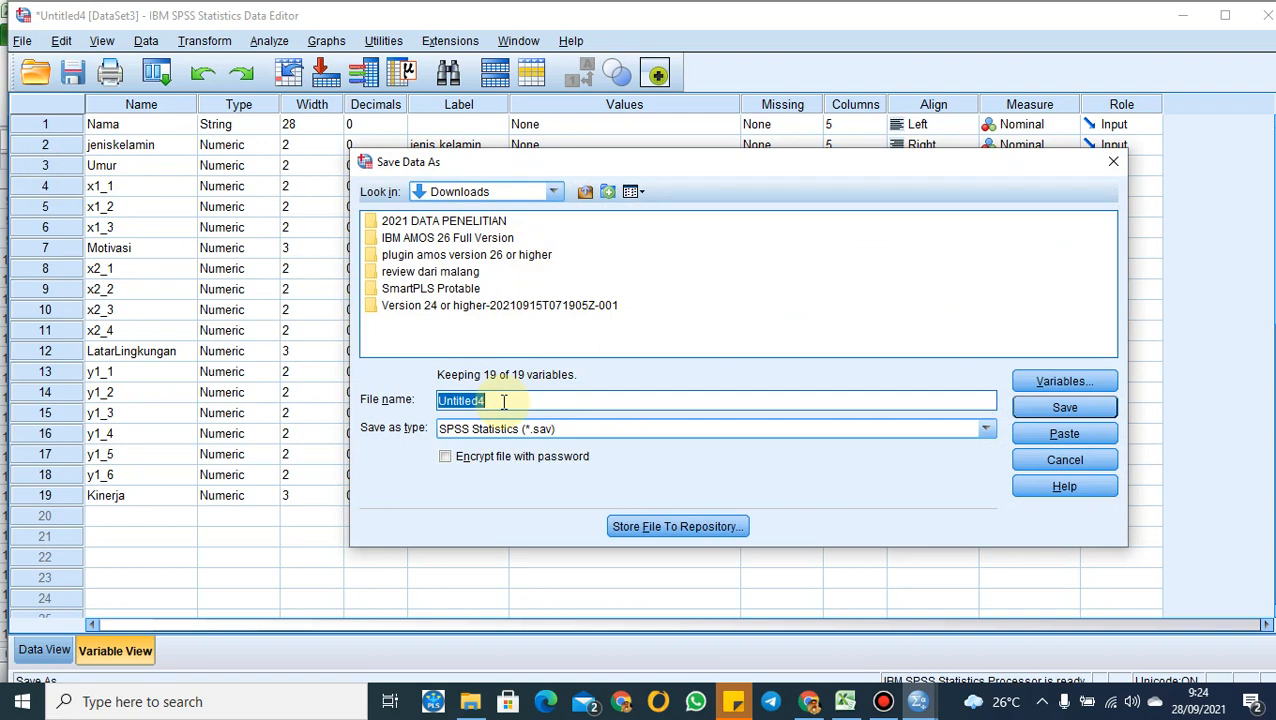
type("Percobaan 1")
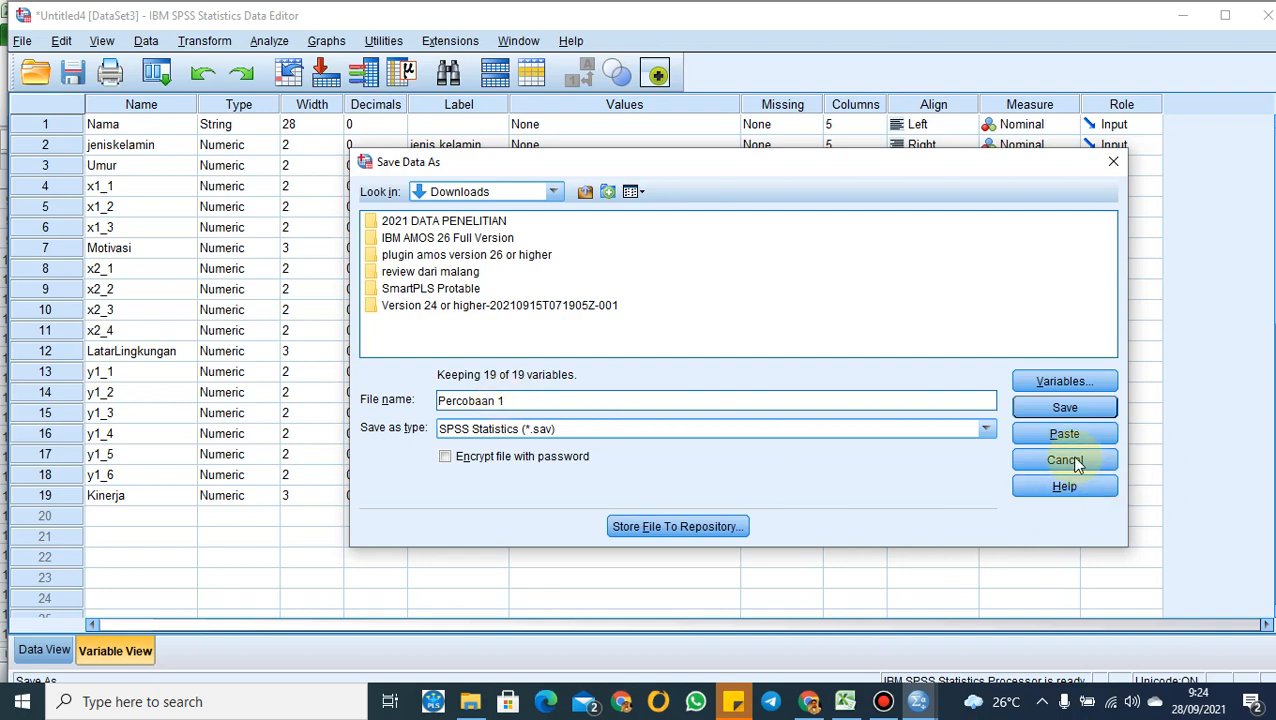
left_click(1064, 407)
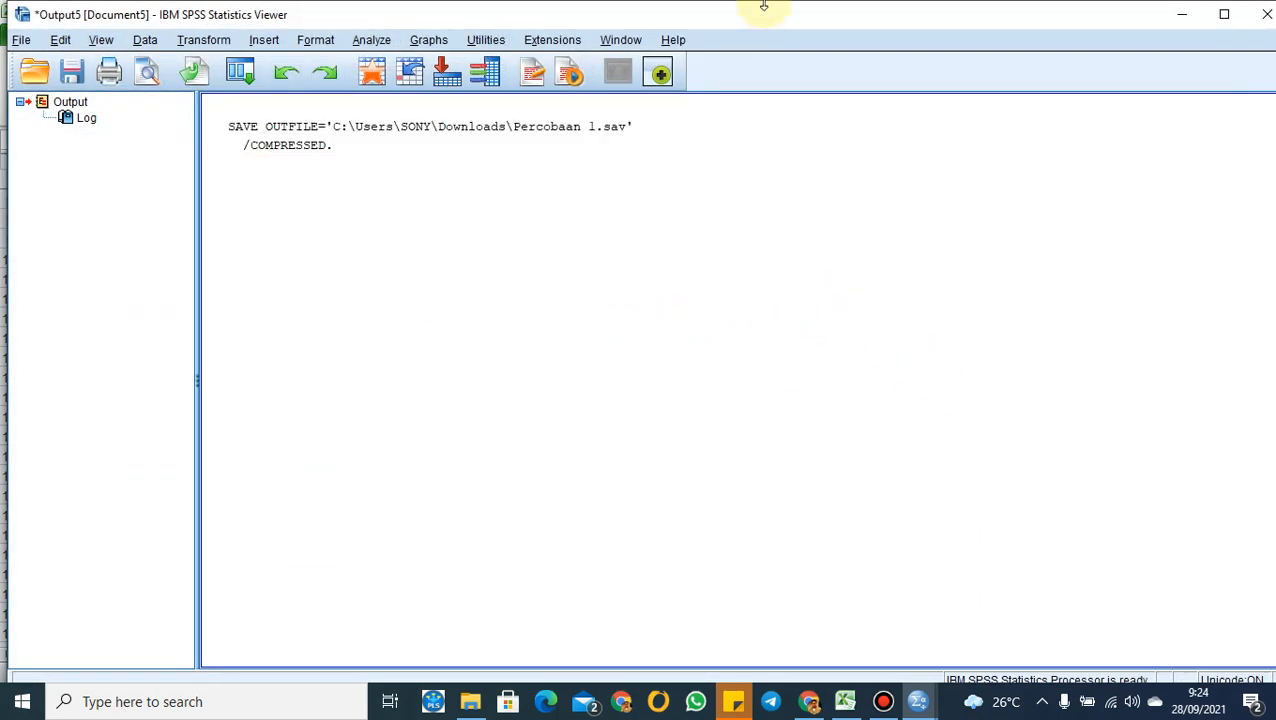
Close the output document containing the save log without saving it, and return to the variable list
left_click(1265, 22)
left_click(647, 380)
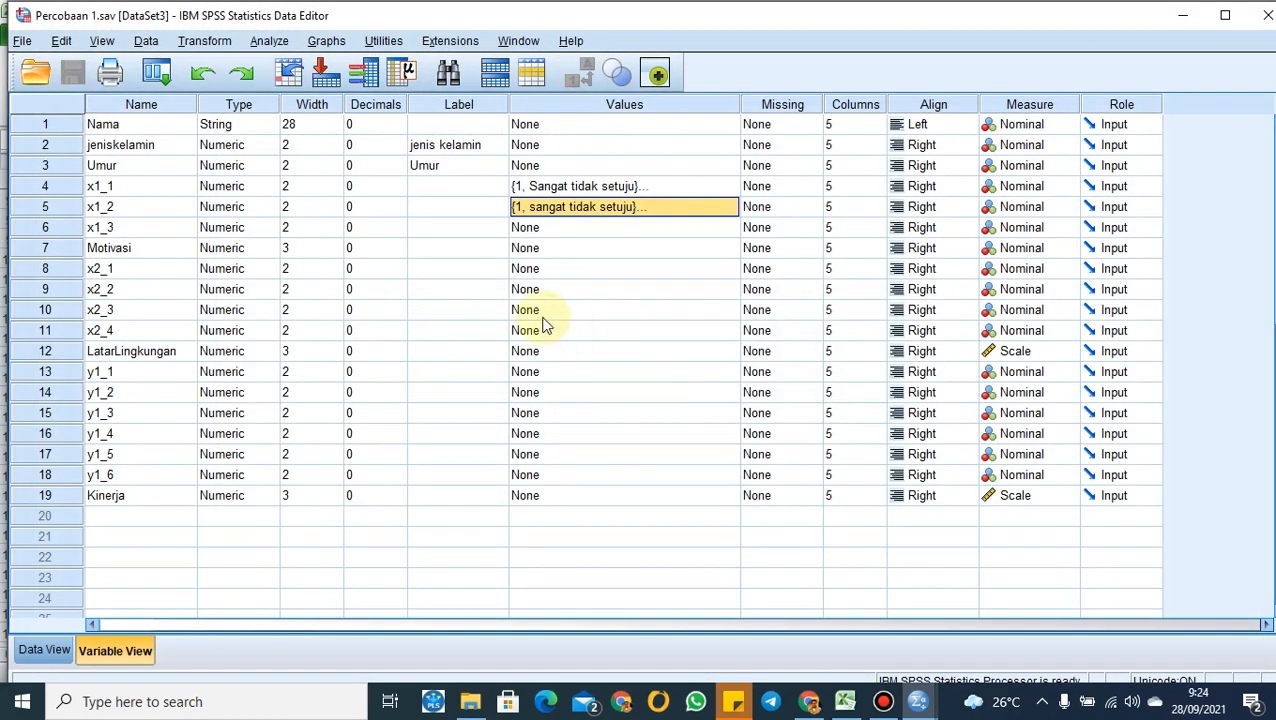
left_click(300, 582)
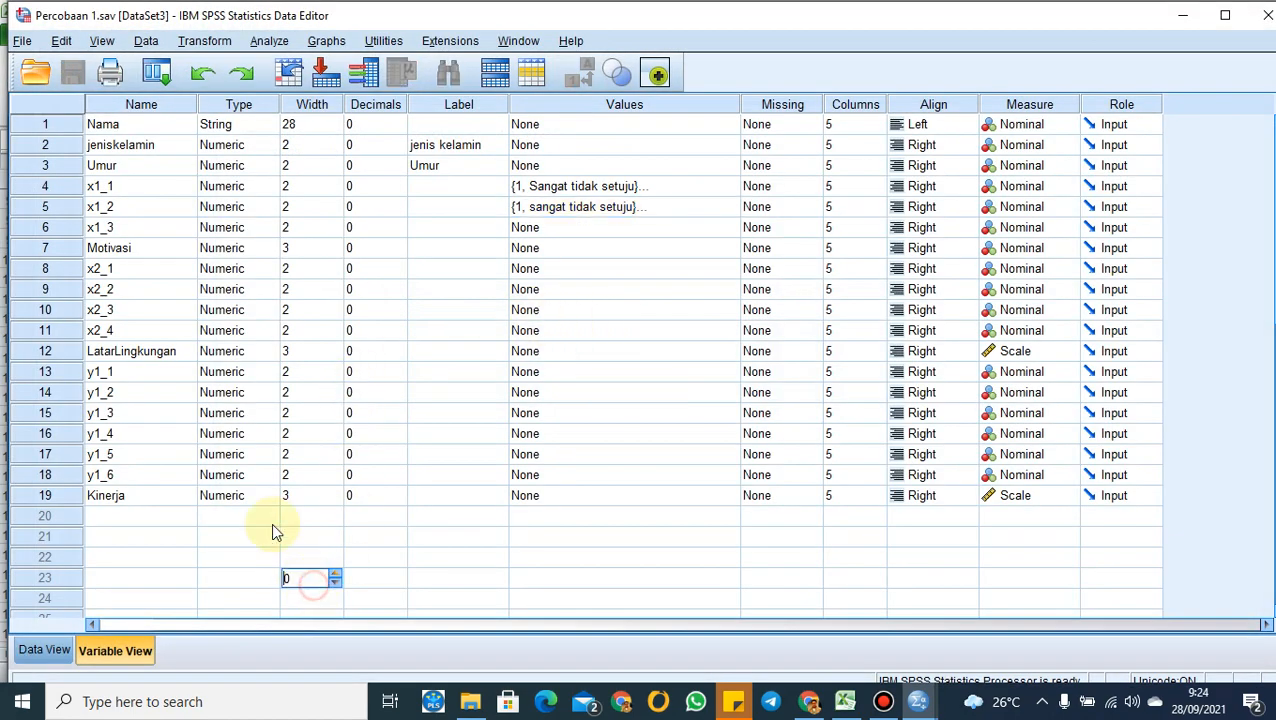
Run a linear regression with Kinerja as dependent and Motivasi and LatarLingkungan as independent variables, and look through its output
left_click(269, 42)
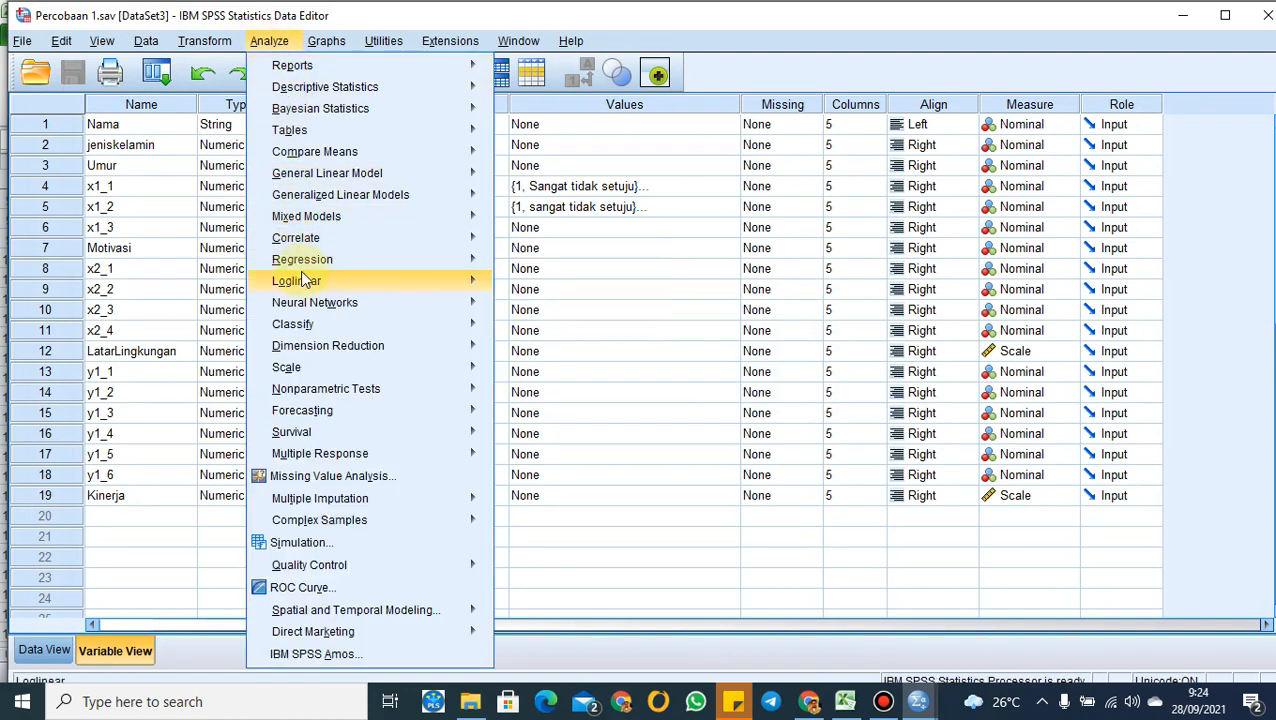
mouse_move(318, 270)
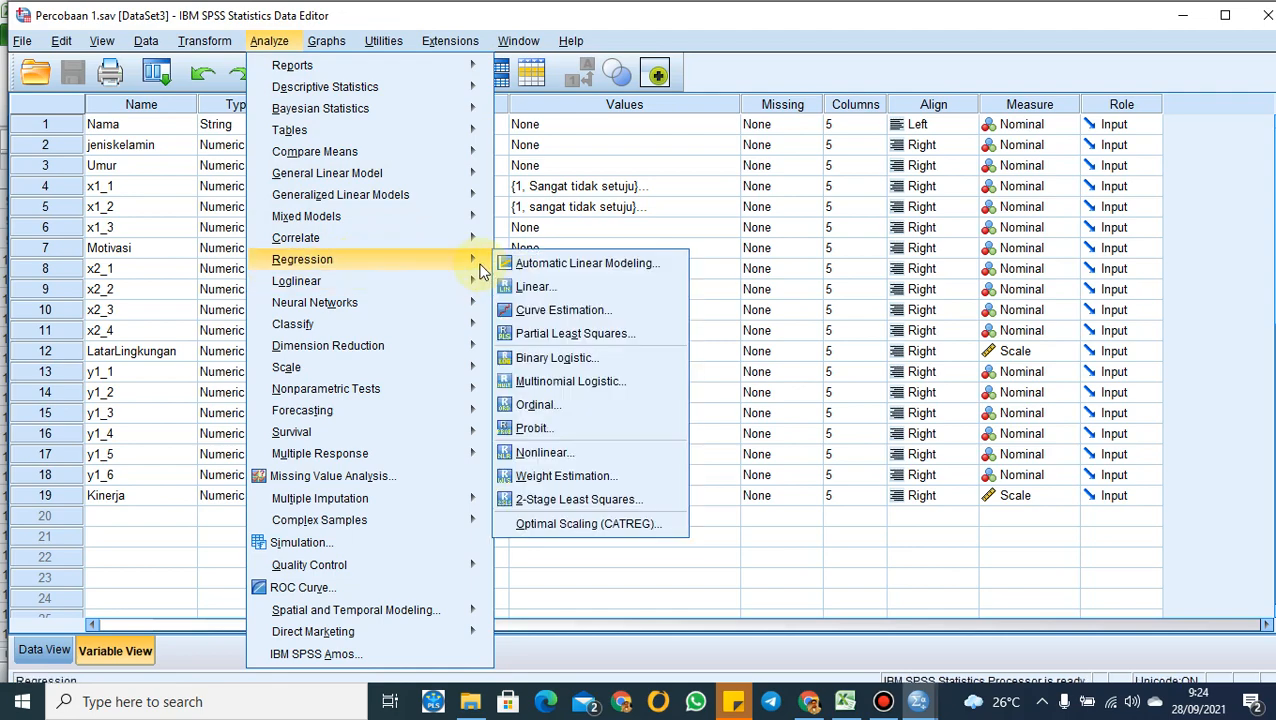
left_click(533, 287)
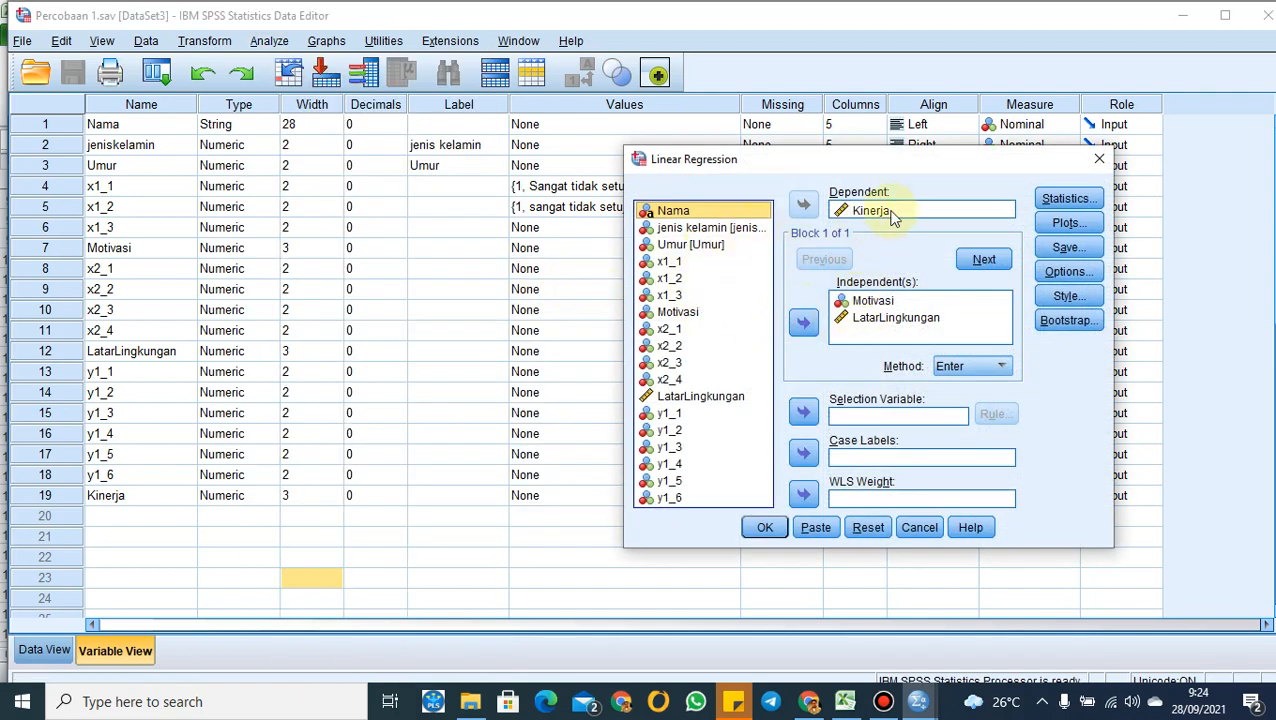
left_click(764, 527)
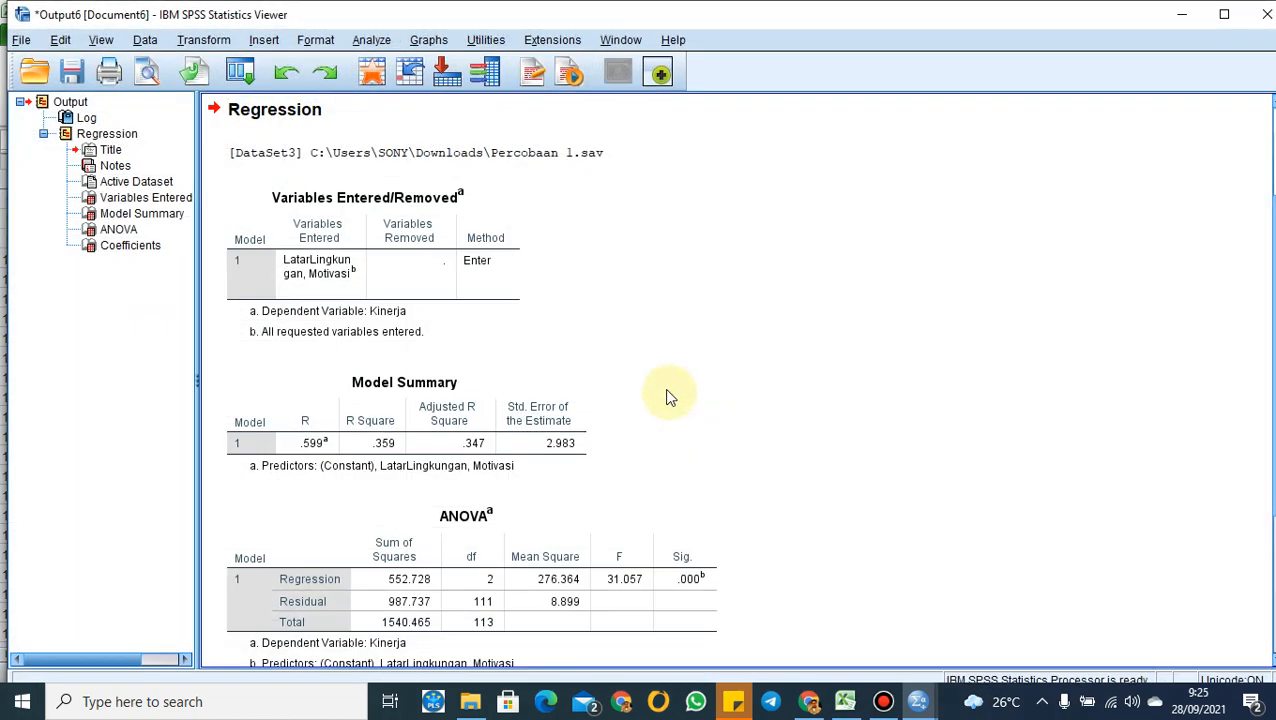
scroll(660, 390, "down", 5)
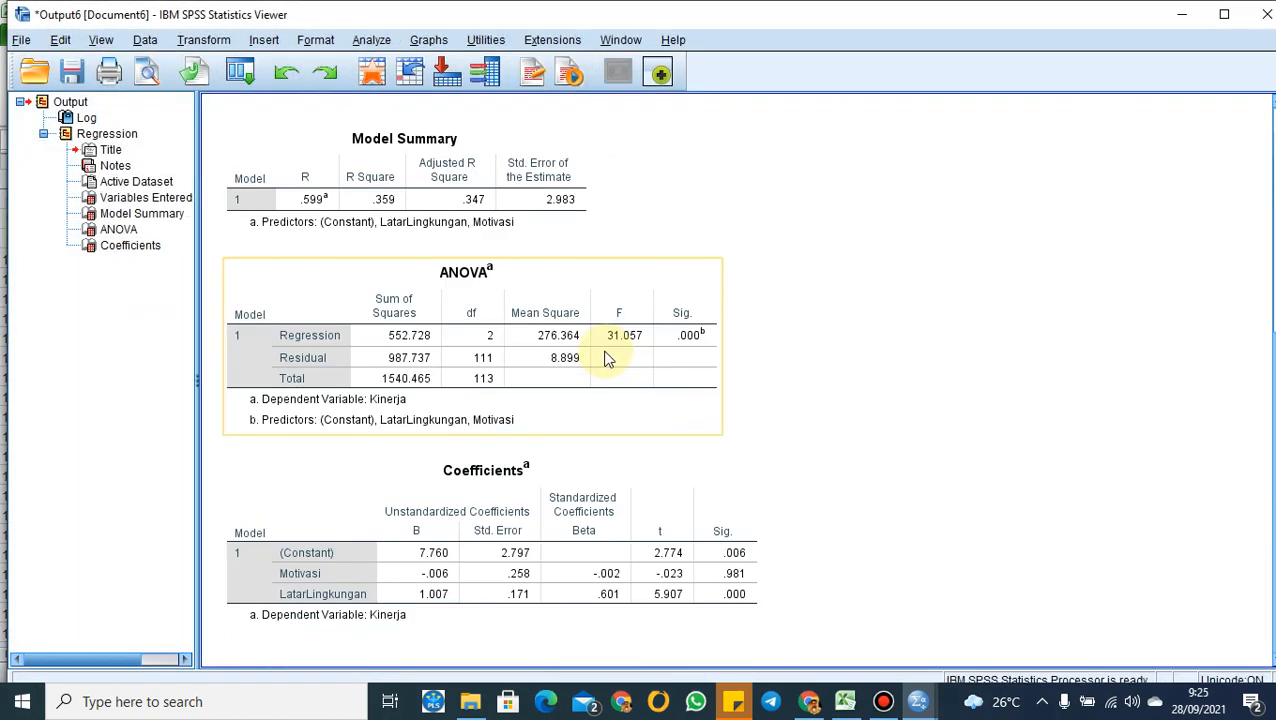
scroll(605, 358, "up", 5)
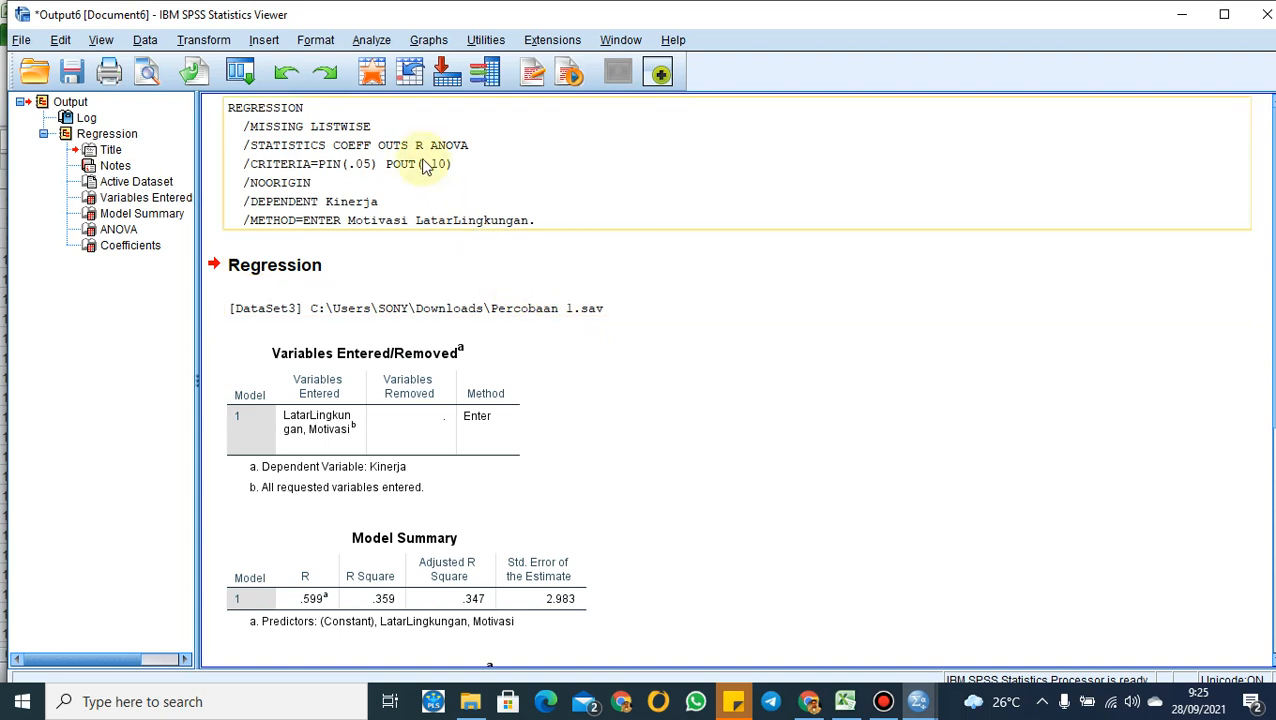
Reopen the Linear Regression setup and enable the histogram and normal probability plot of the standardized residuals
left_click(371, 40)
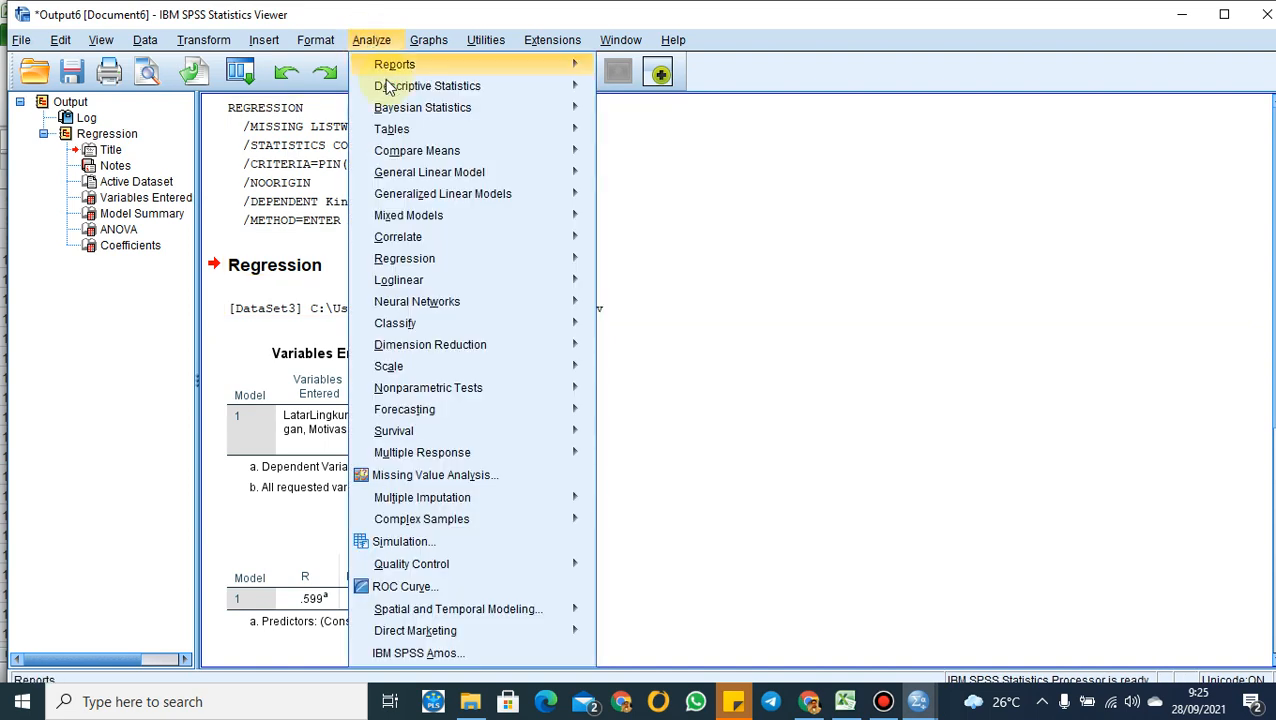
mouse_move(392, 93)
mouse_move(407, 243)
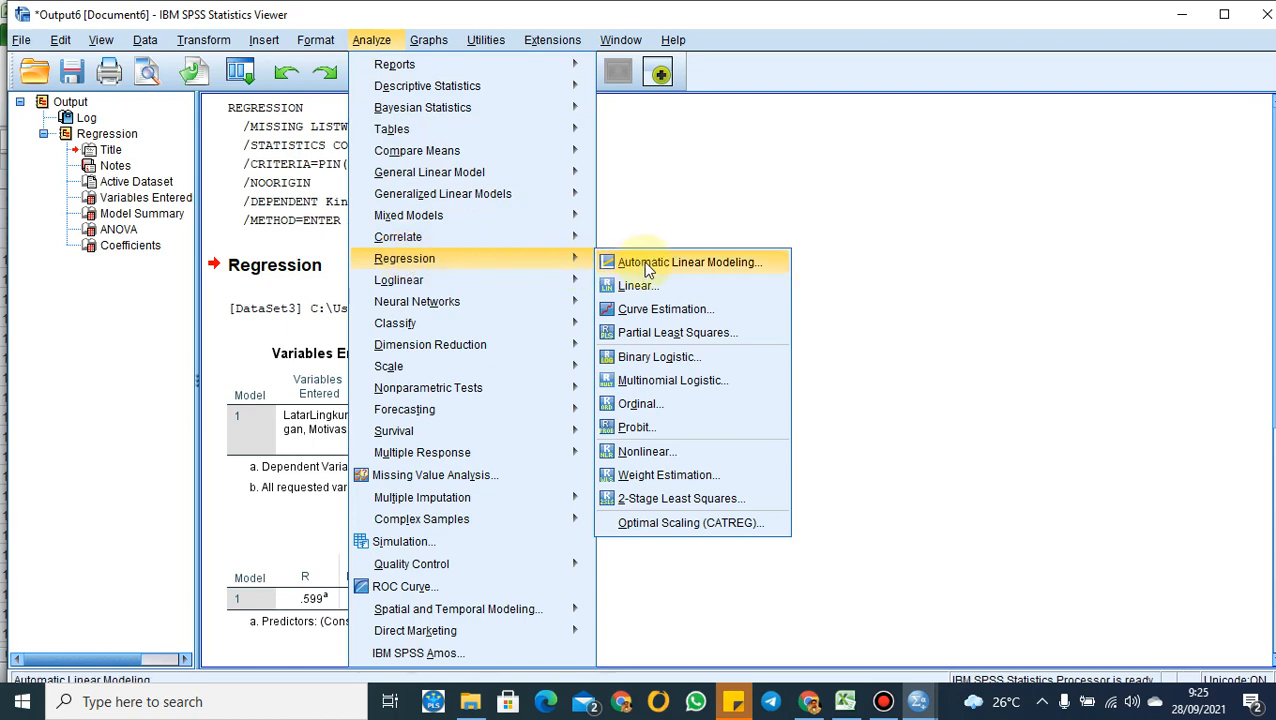
left_click(638, 285)
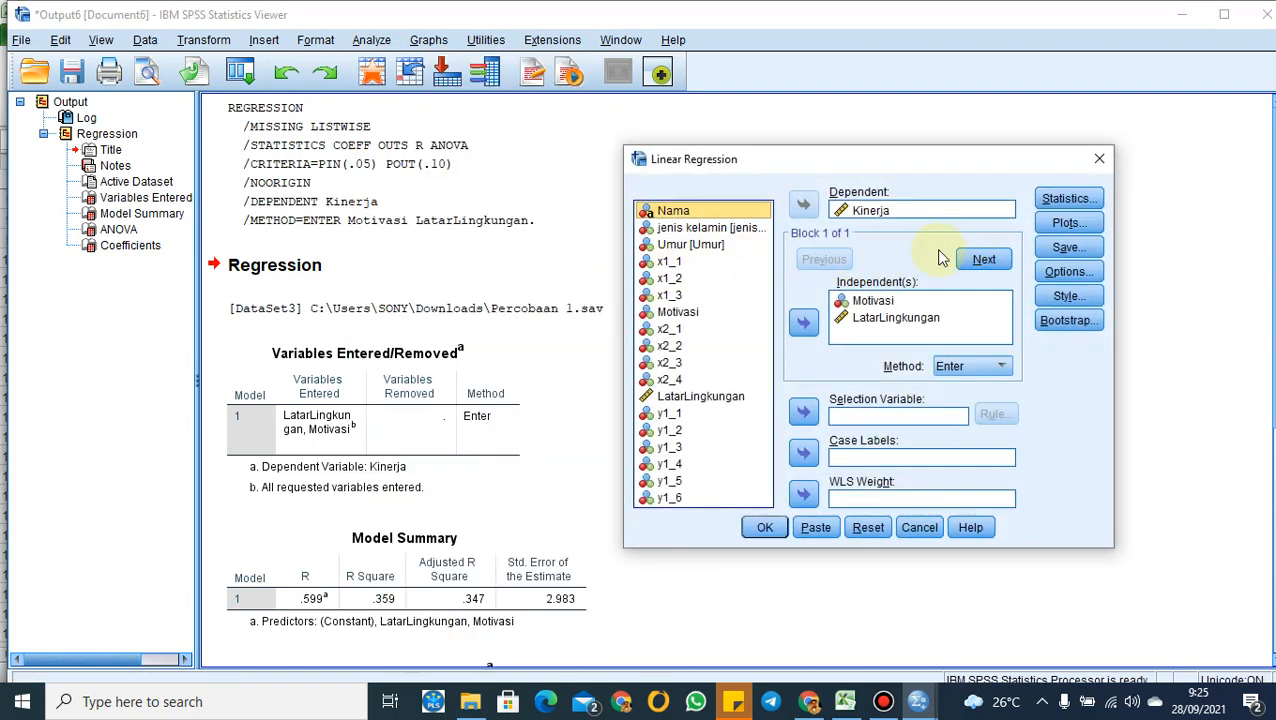
left_click(1067, 222)
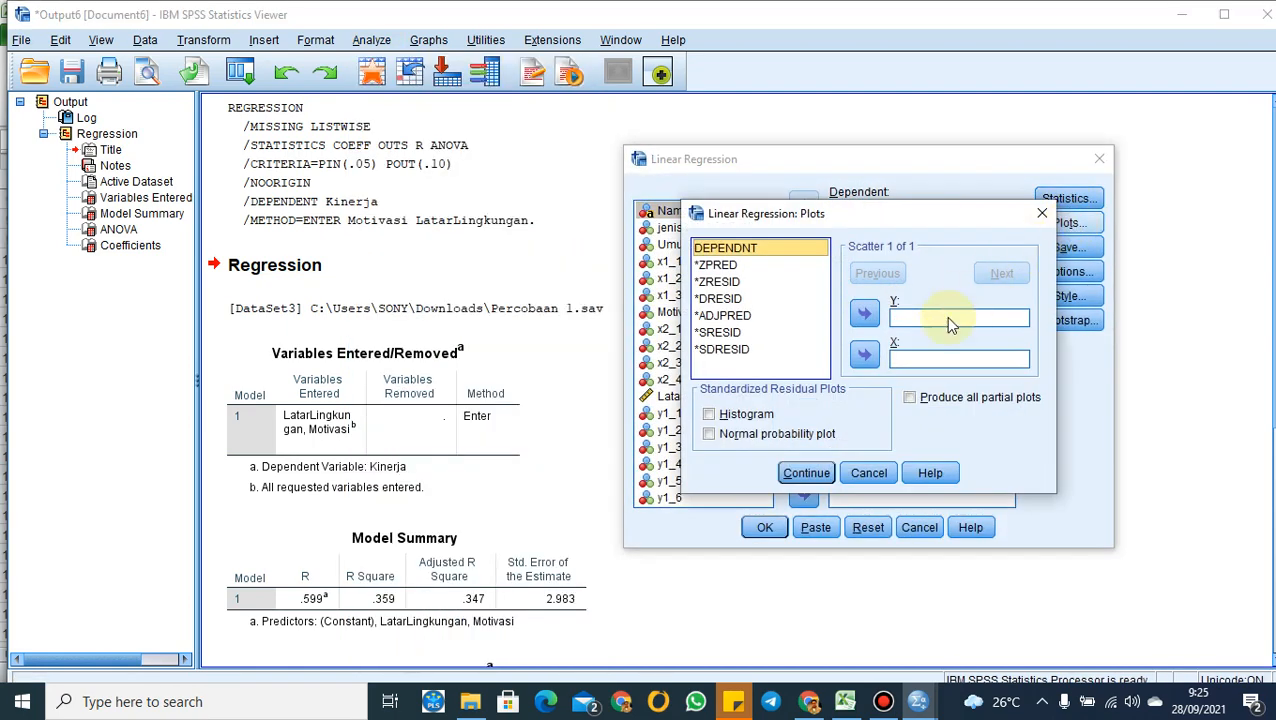
left_click(712, 417)
left_click(744, 434)
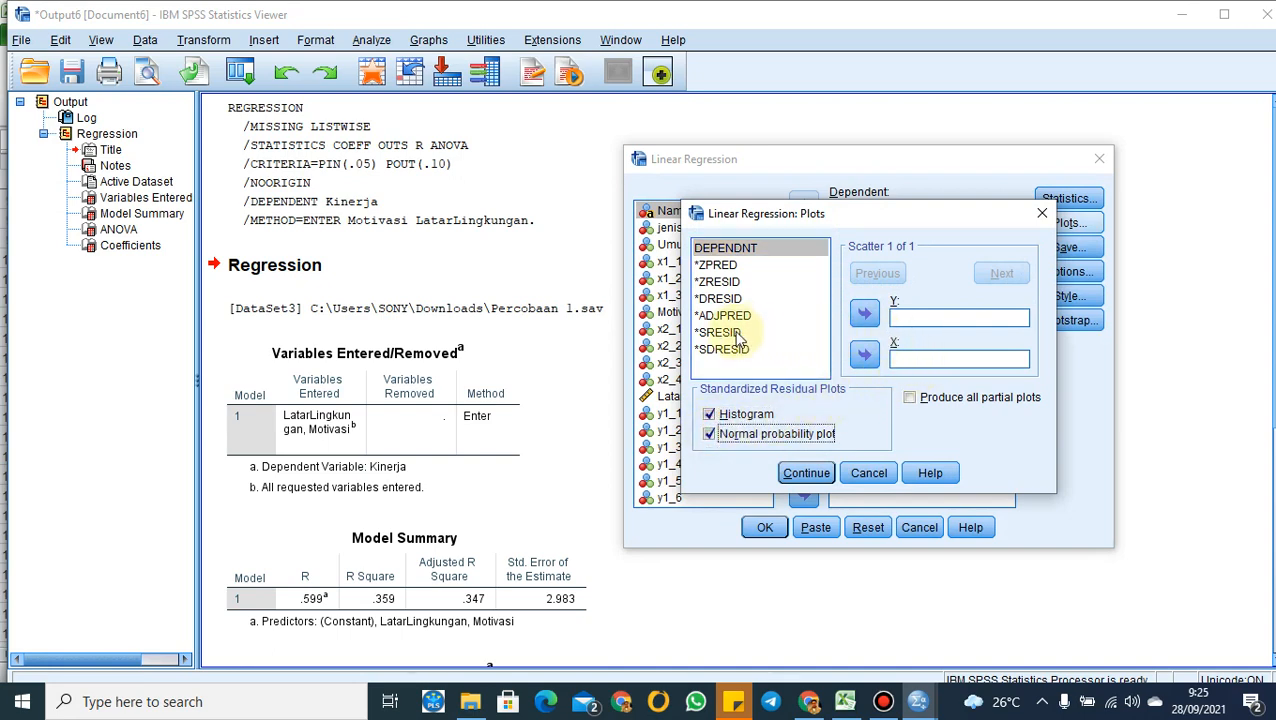
Define a regression scatterplot with *ZPRED on the Y axis and *ADJPRED on the X axis, and accept the plot settings
left_click(716, 265)
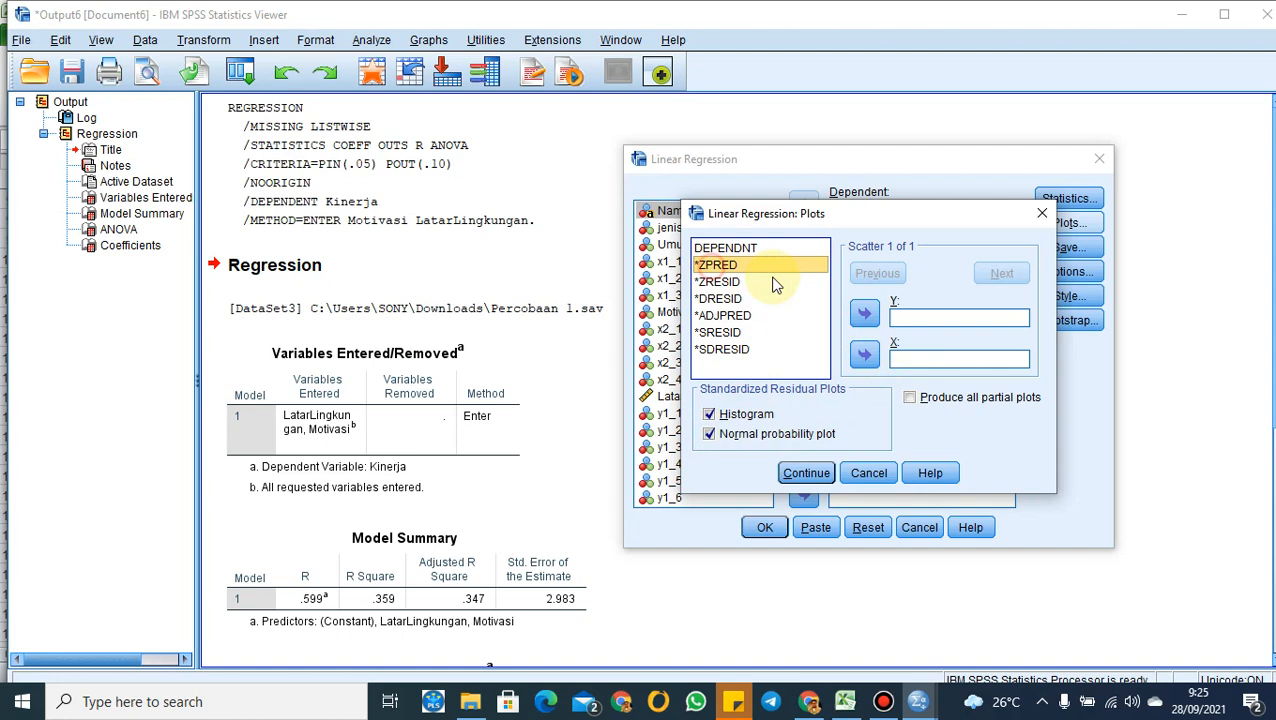
left_click(864, 313)
left_click(722, 332)
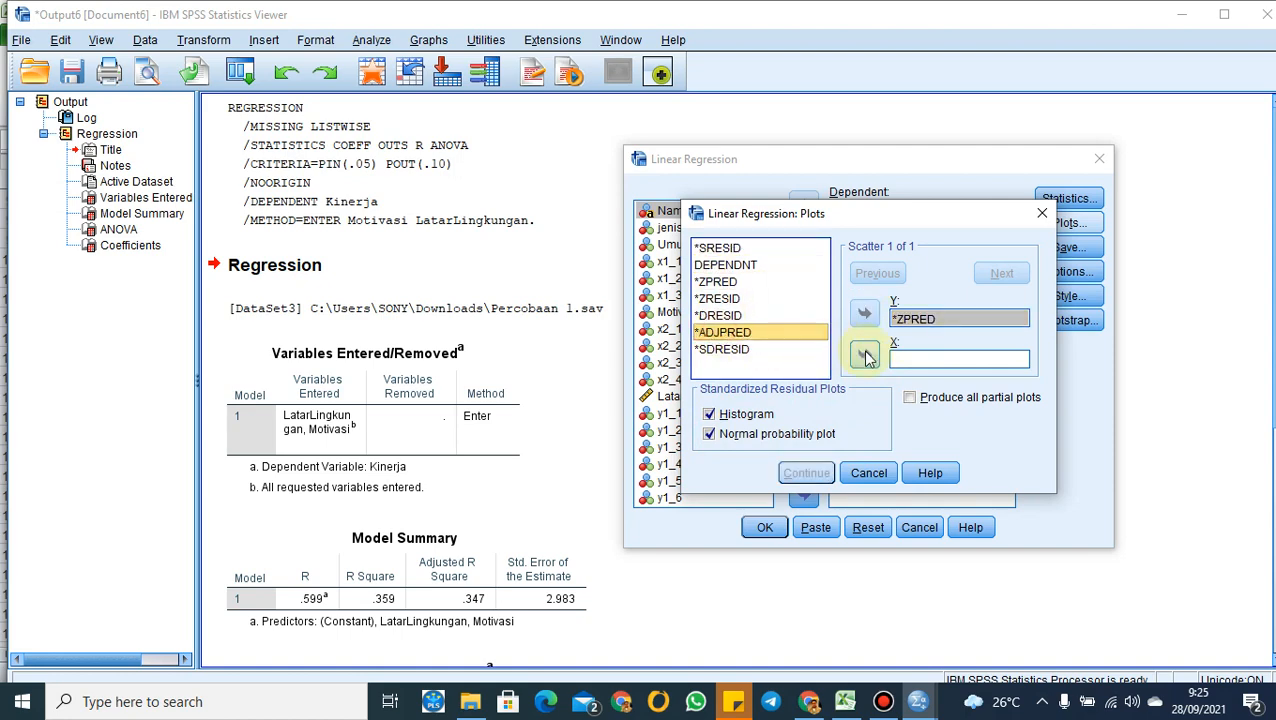
left_click(864, 354)
left_click(818, 474)
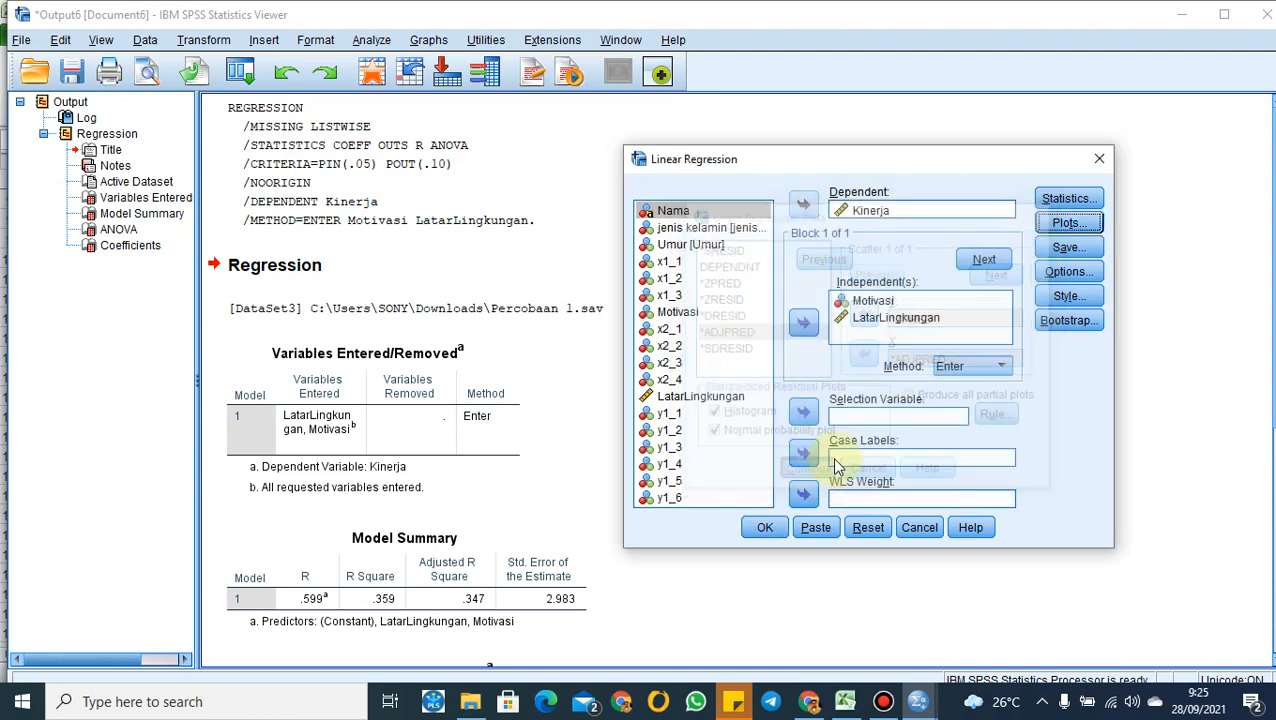
Add R squared change, collinearity diagnostics and Durbin-Watson to the regression statistics and accept them
left_click(1066, 199)
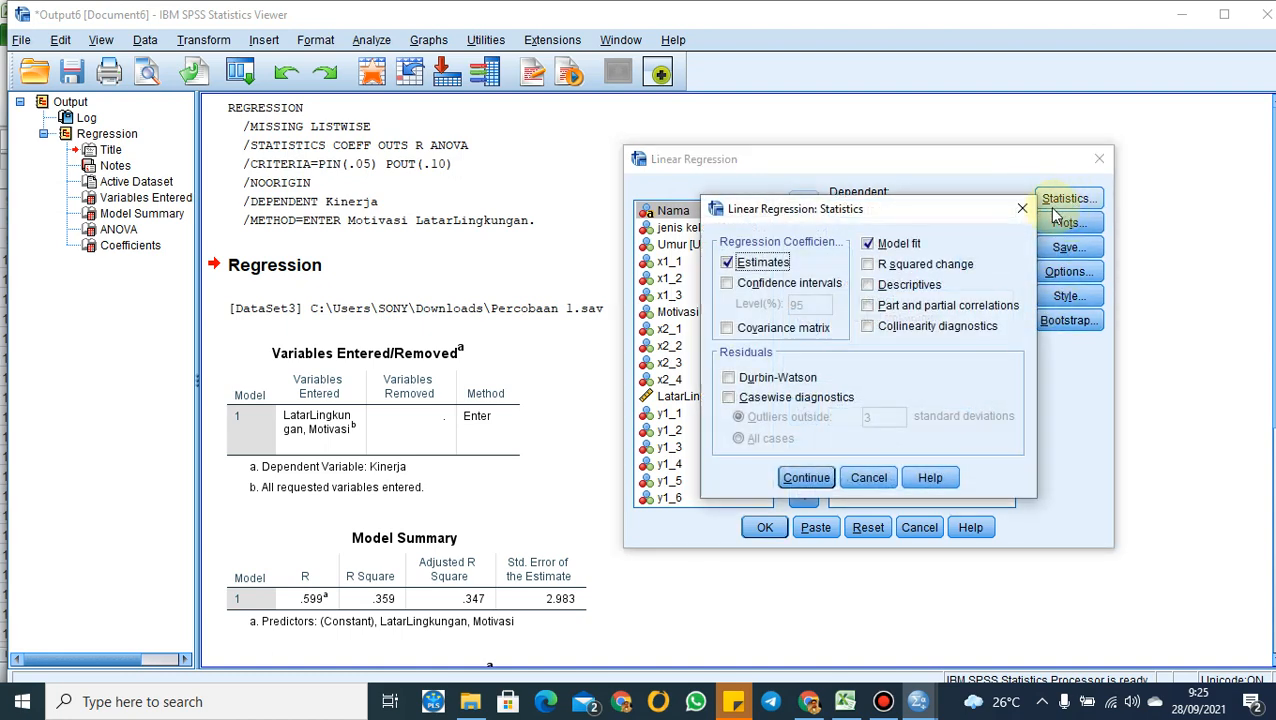
left_click(862, 265)
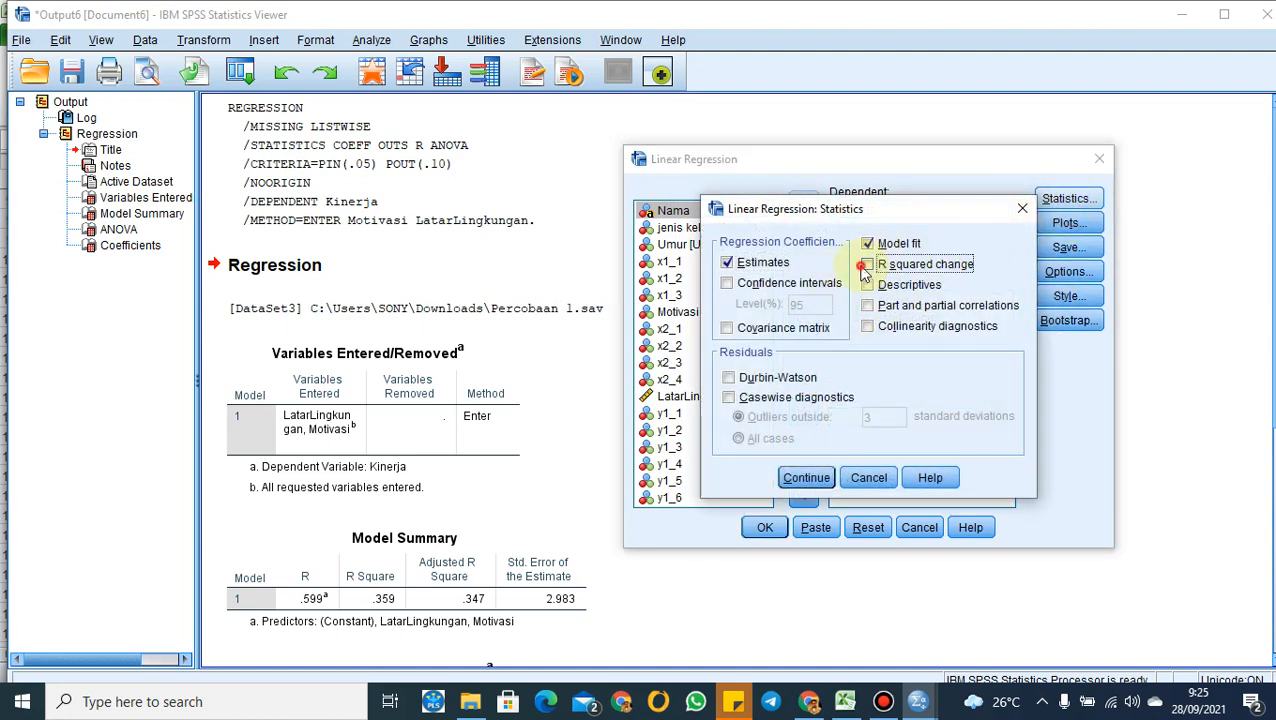
left_click(868, 327)
left_click(729, 378)
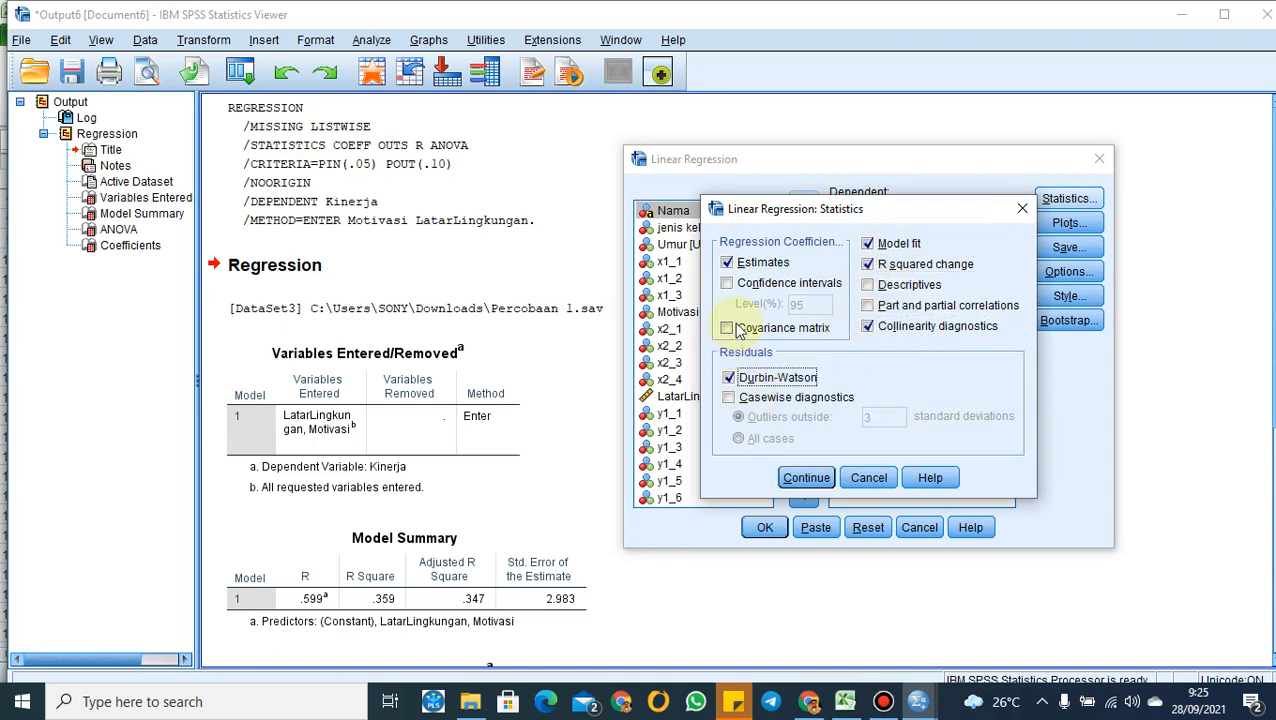
left_click(806, 477)
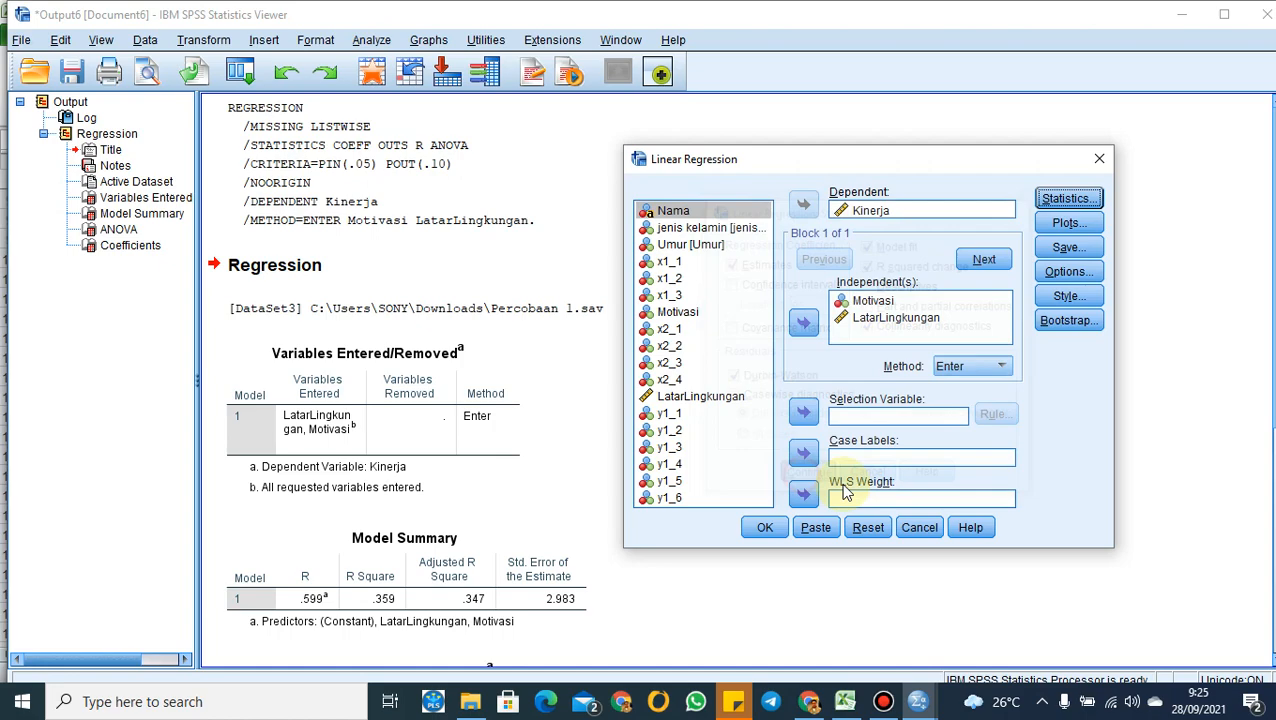
Run the linear regression with the added plots and statistics, and review the resulting charts and tables
left_click(766, 528)
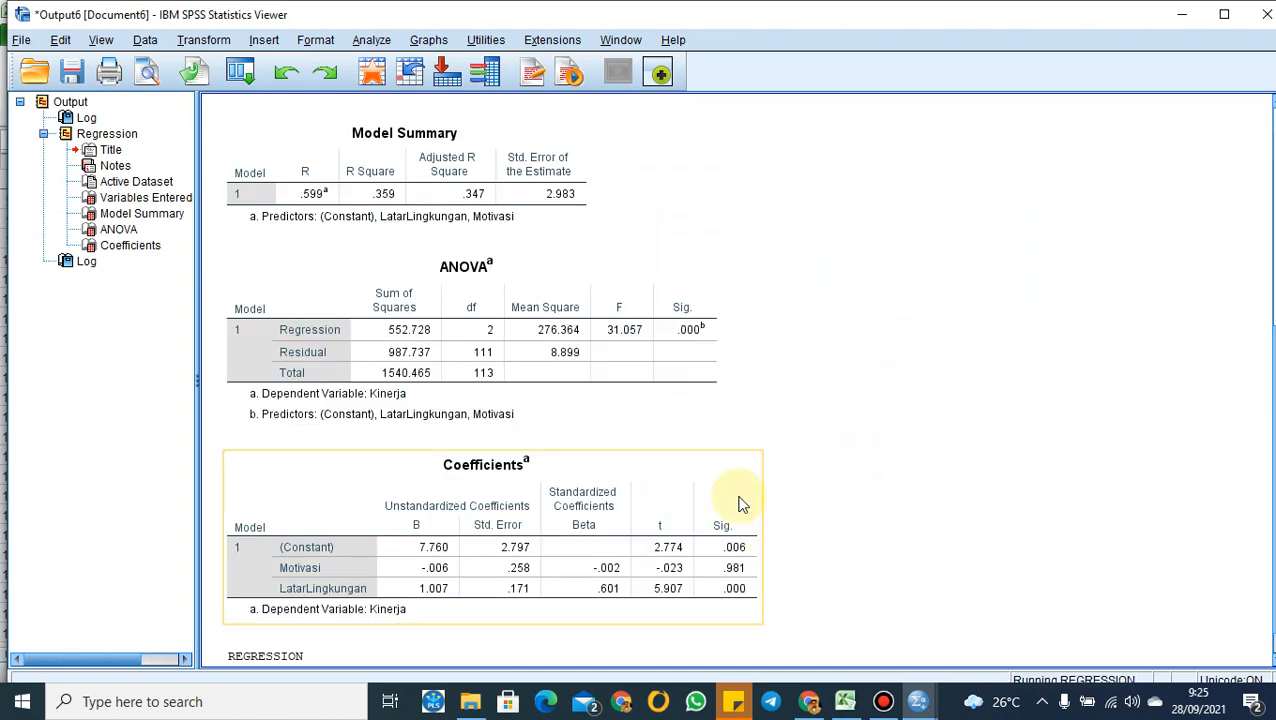
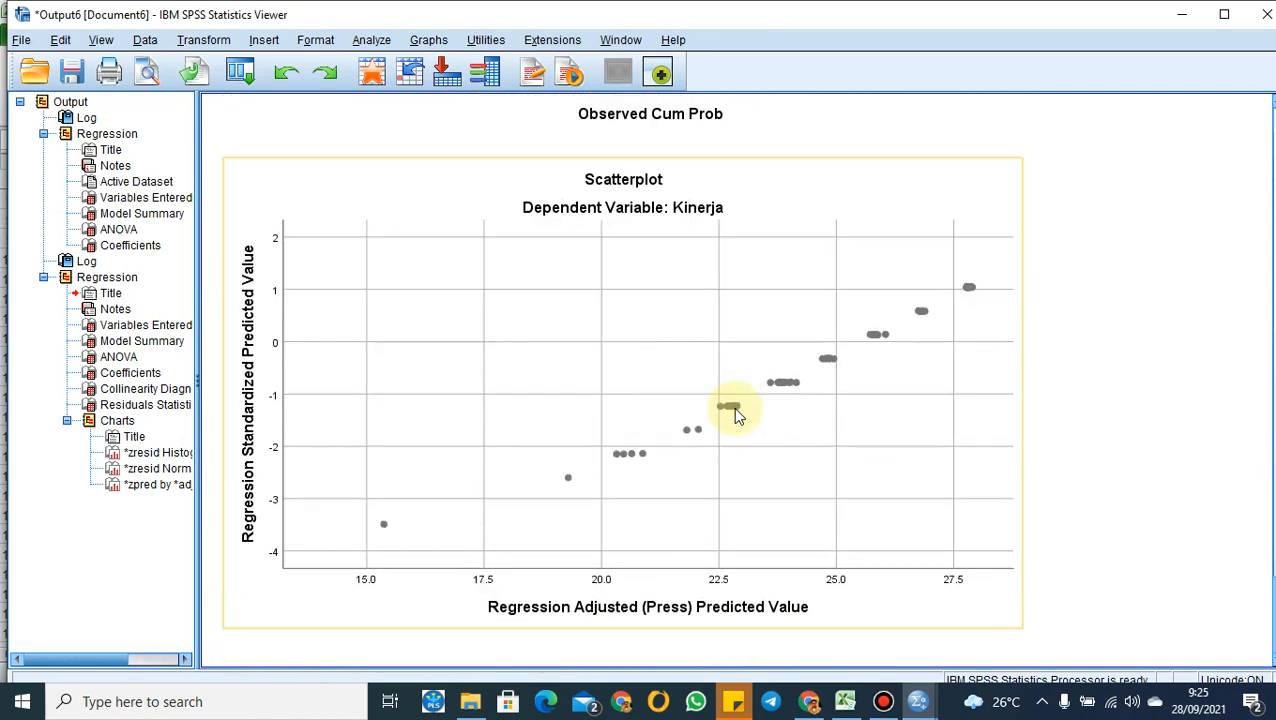
scroll(733, 408, "up", 20)
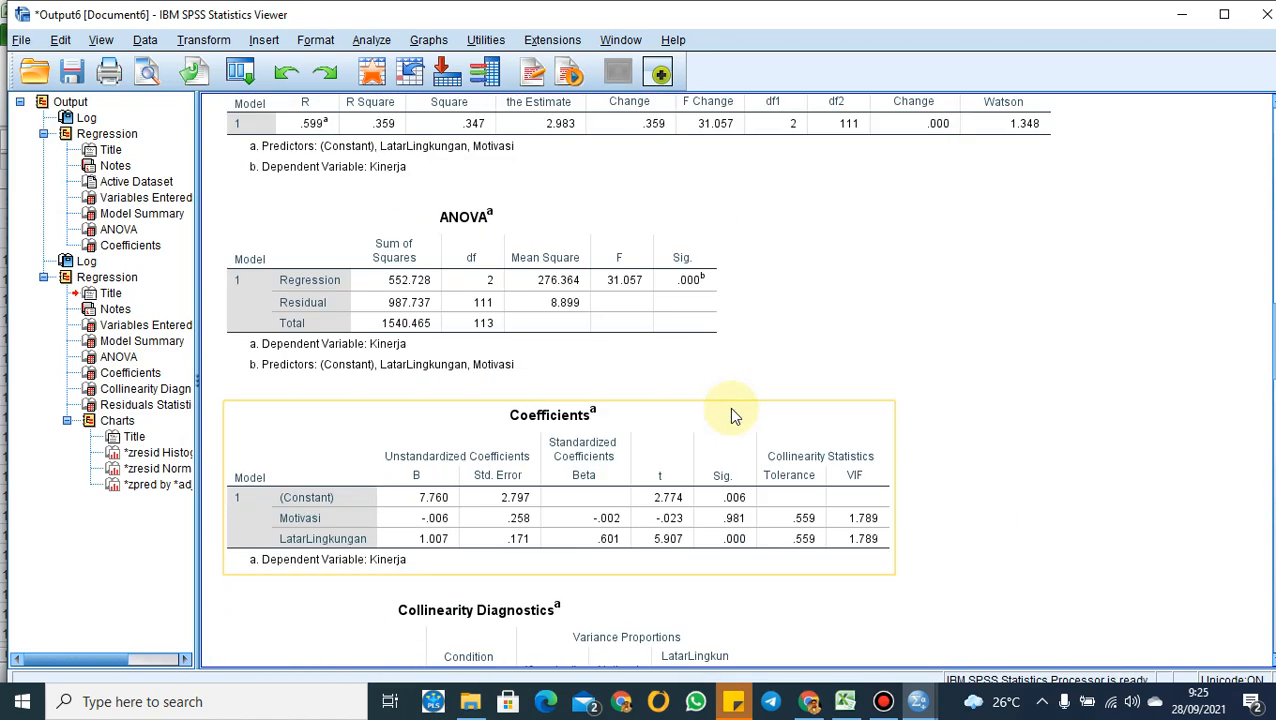
scroll(715, 380, "up", 10)
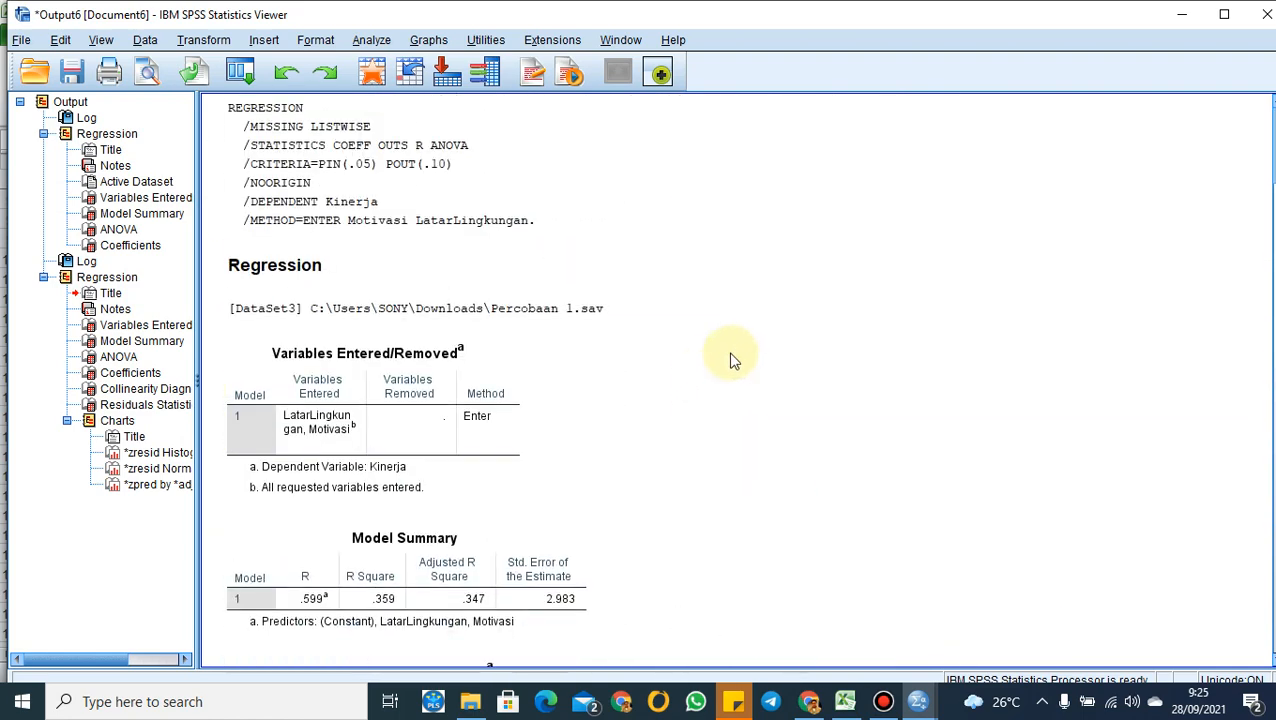
Close the regression output document without saving its contents
left_click(1266, 20)
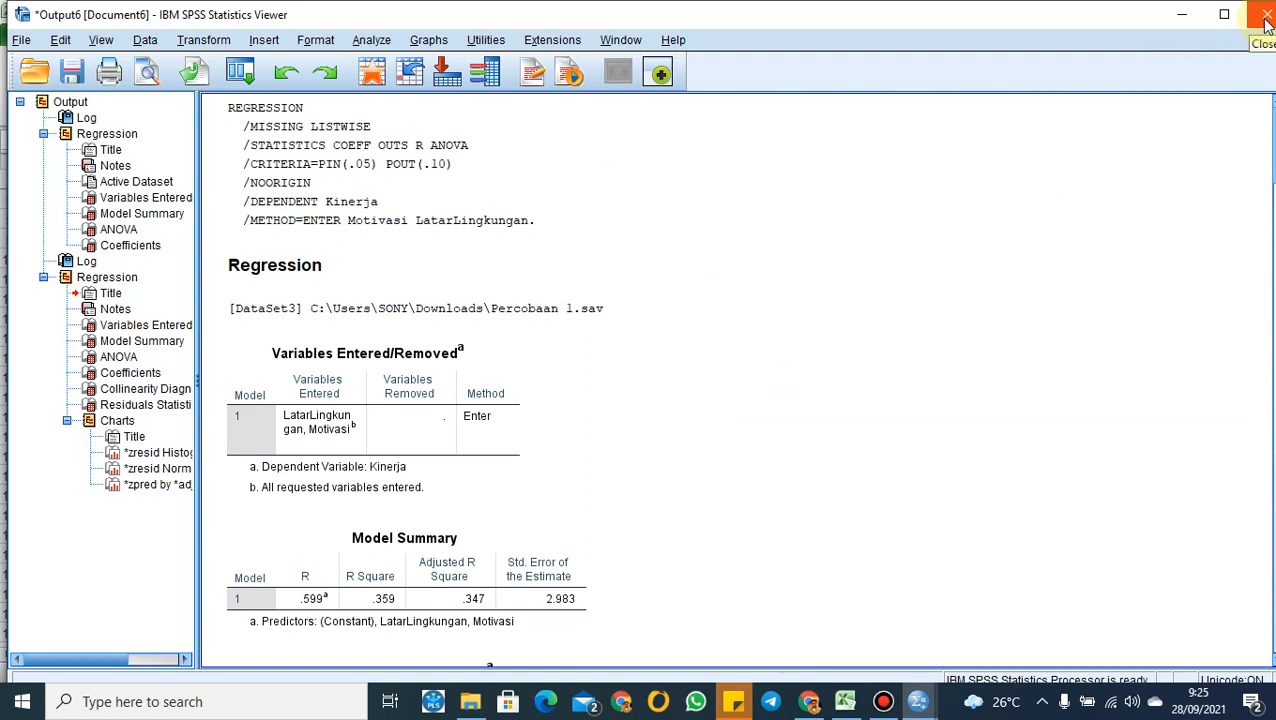
left_click(1266, 20)
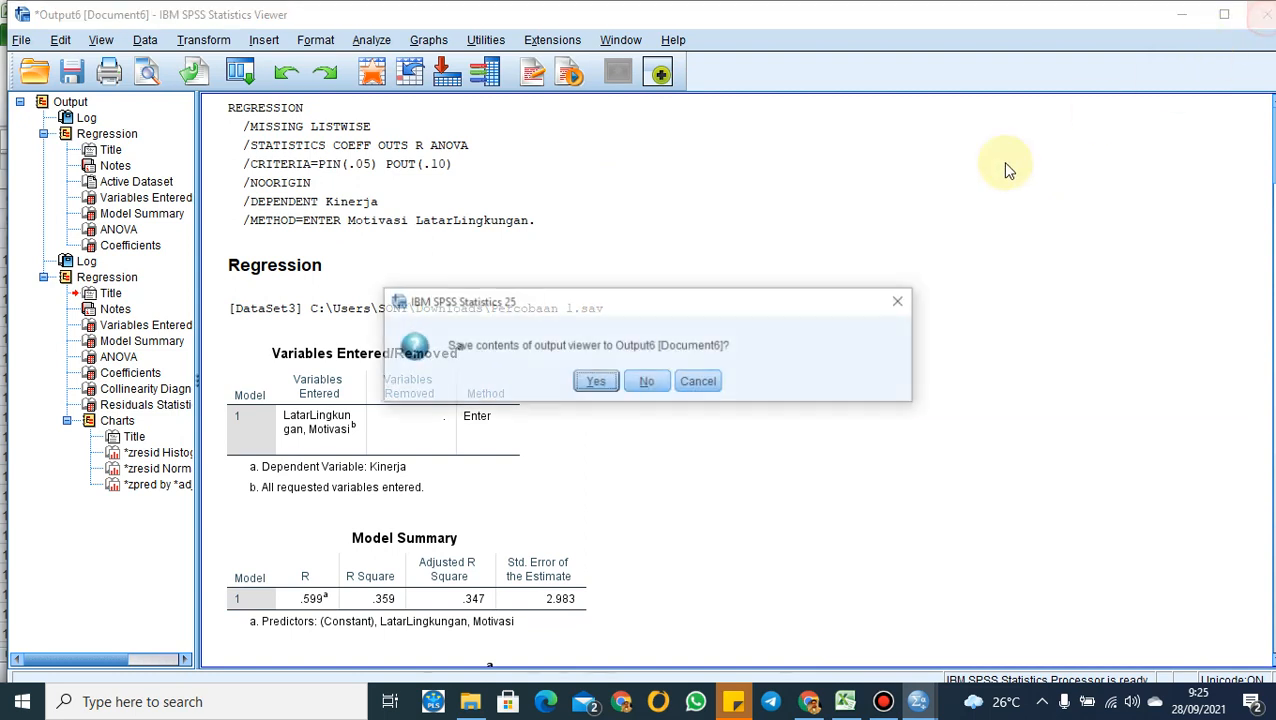
left_click(649, 381)
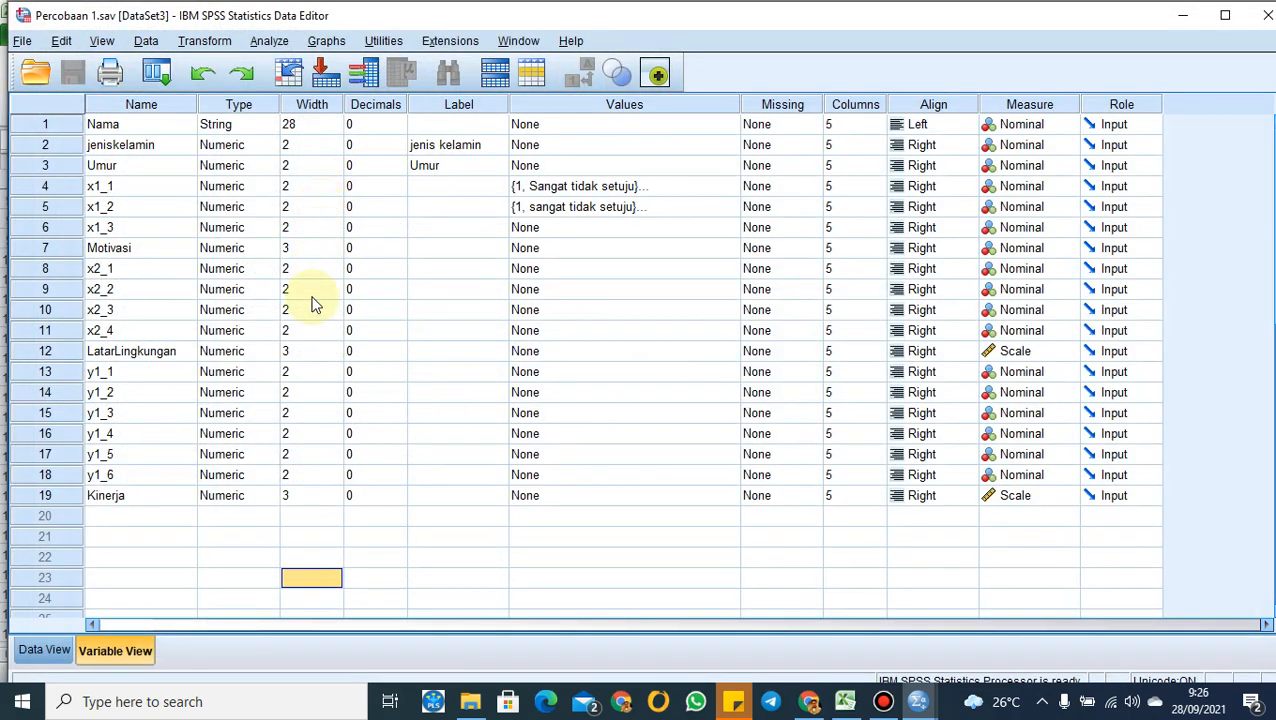
Search Windows for "word" and launch Microsoft Word
left_click(270, 709)
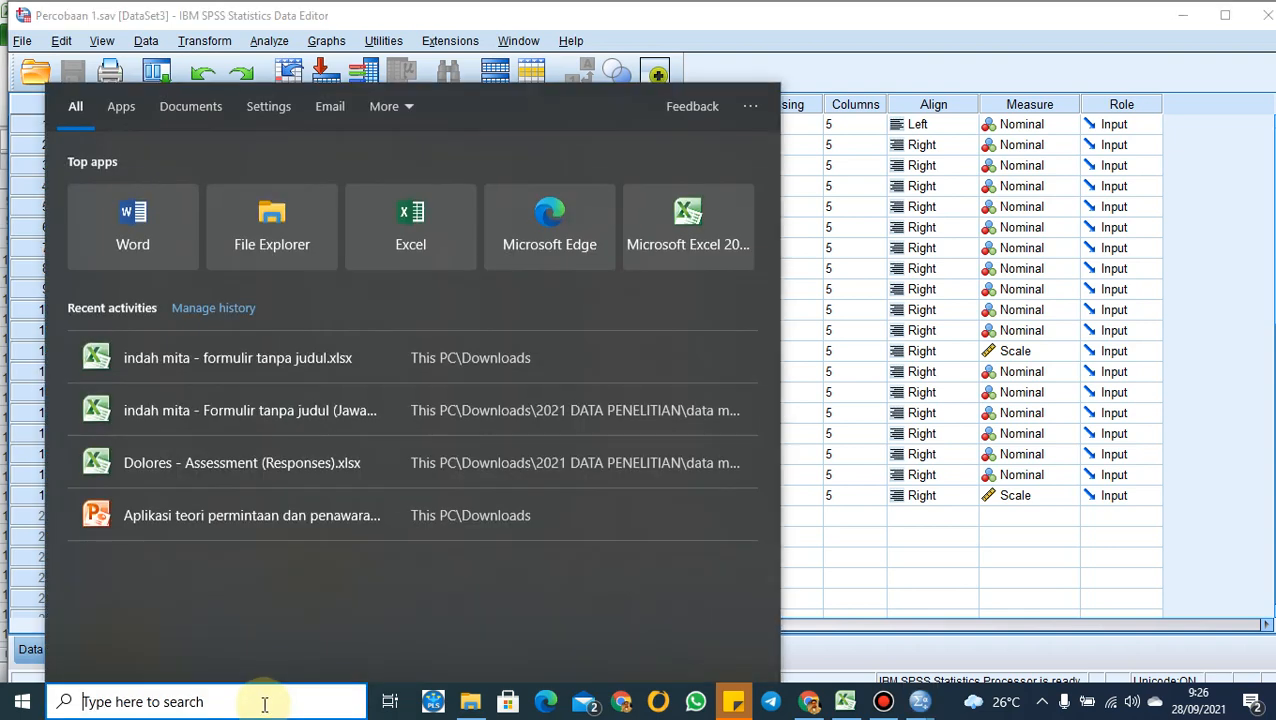
type("word")
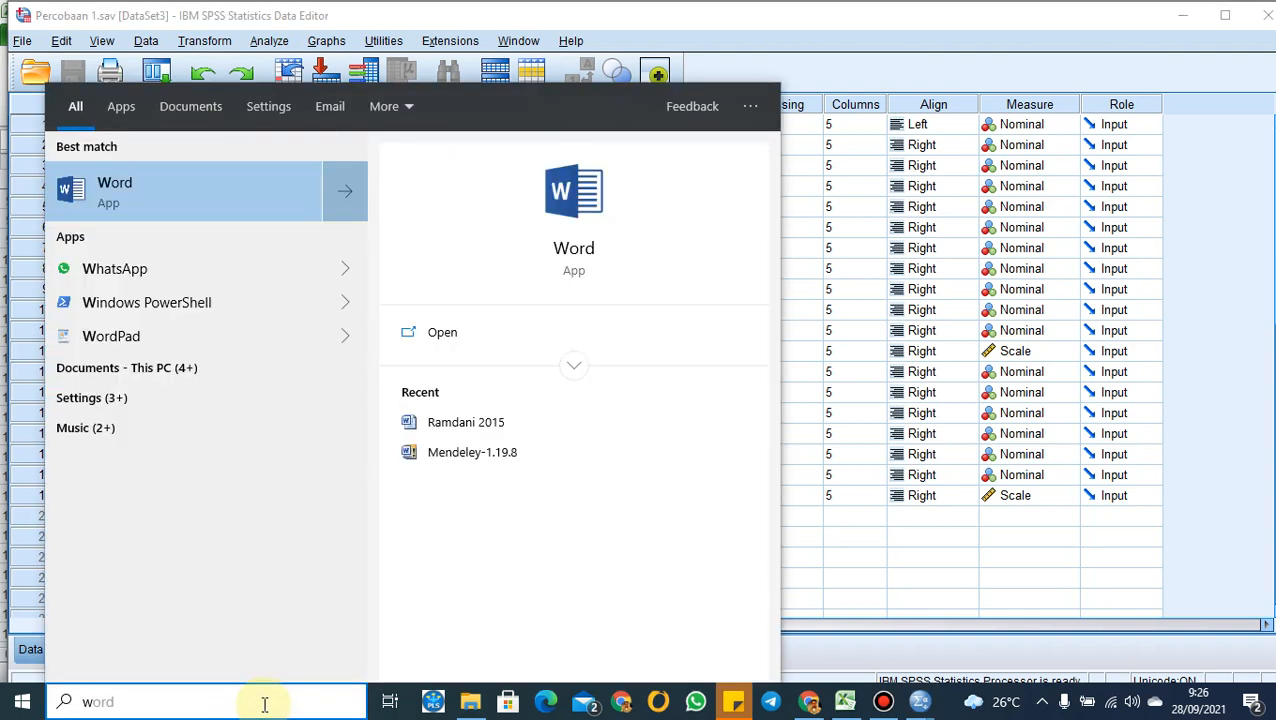
left_click(133, 182)
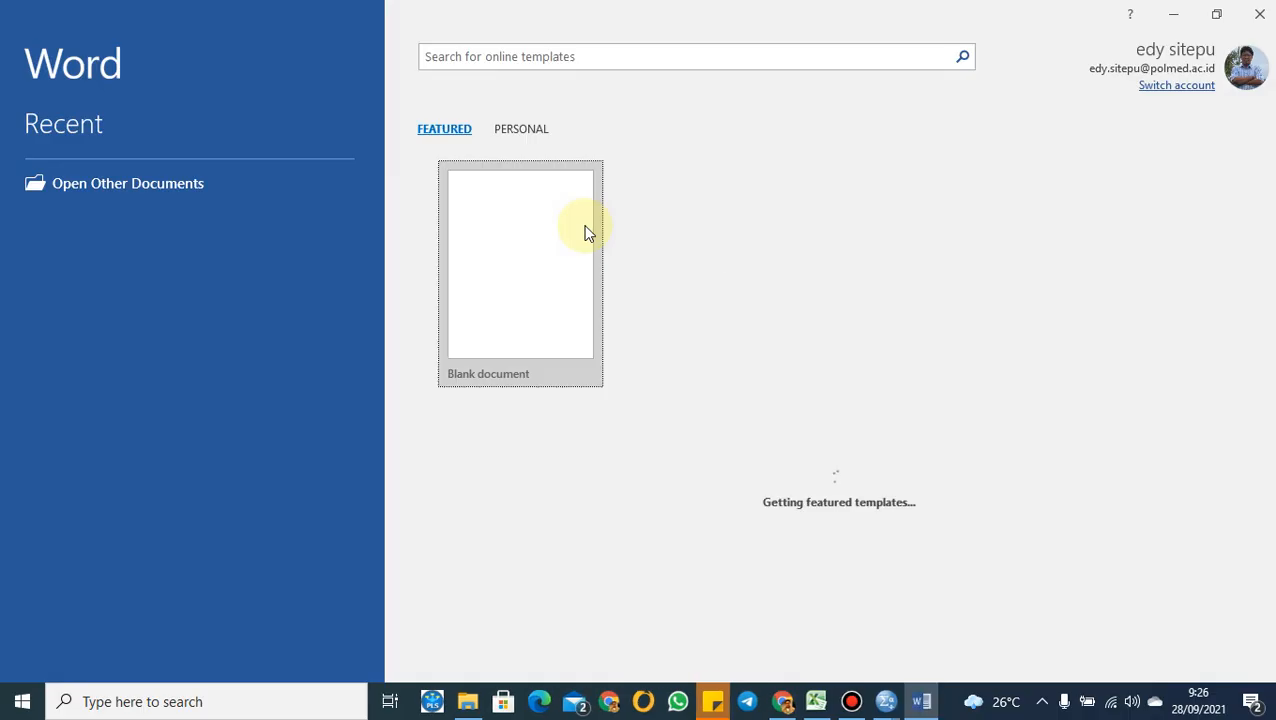
Create a blank document with content enabled and enter the lettered headings "Statistik deskriptif" and "Regresi Berganda", leaving empty space between them
left_click(569, 247)
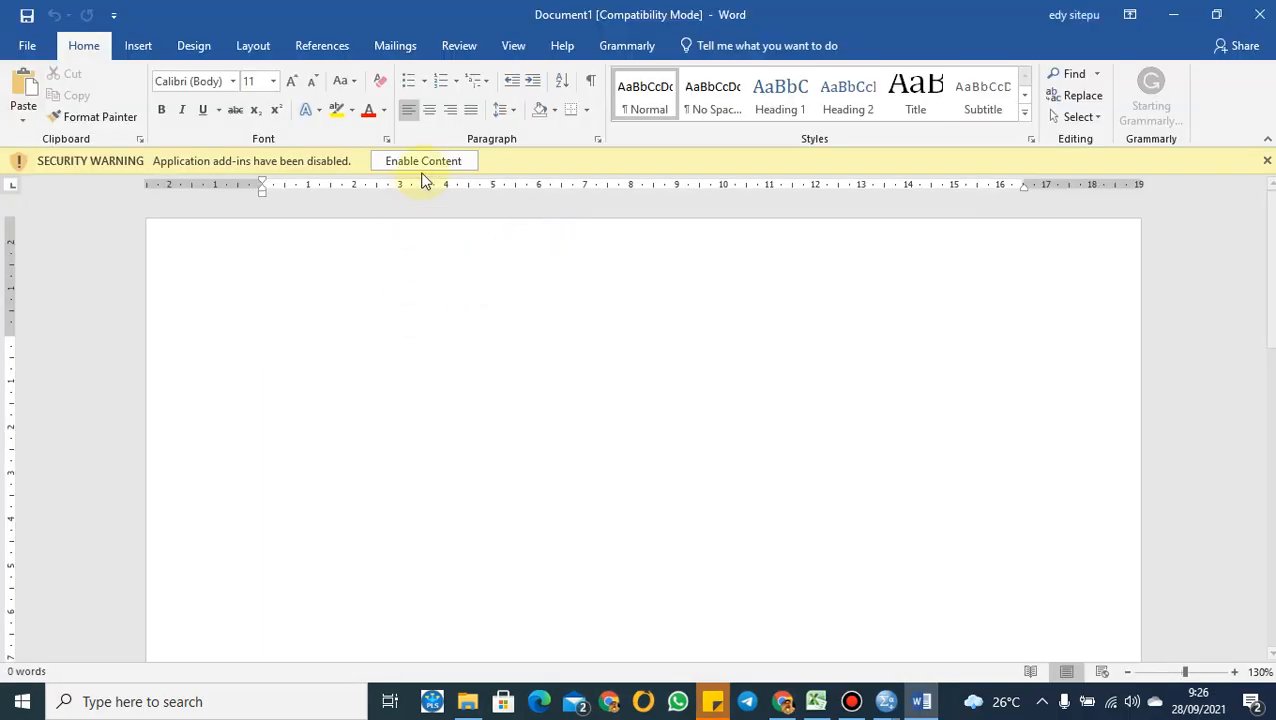
left_click(424, 161)
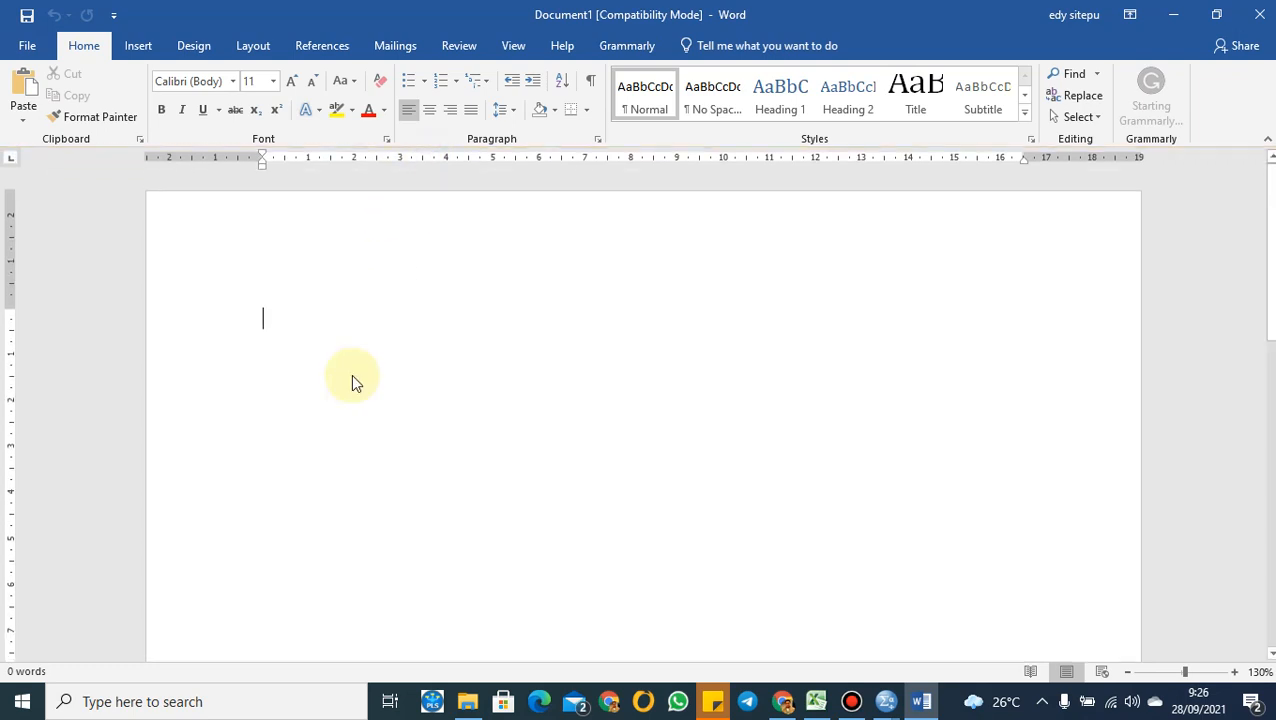
type("A. S")
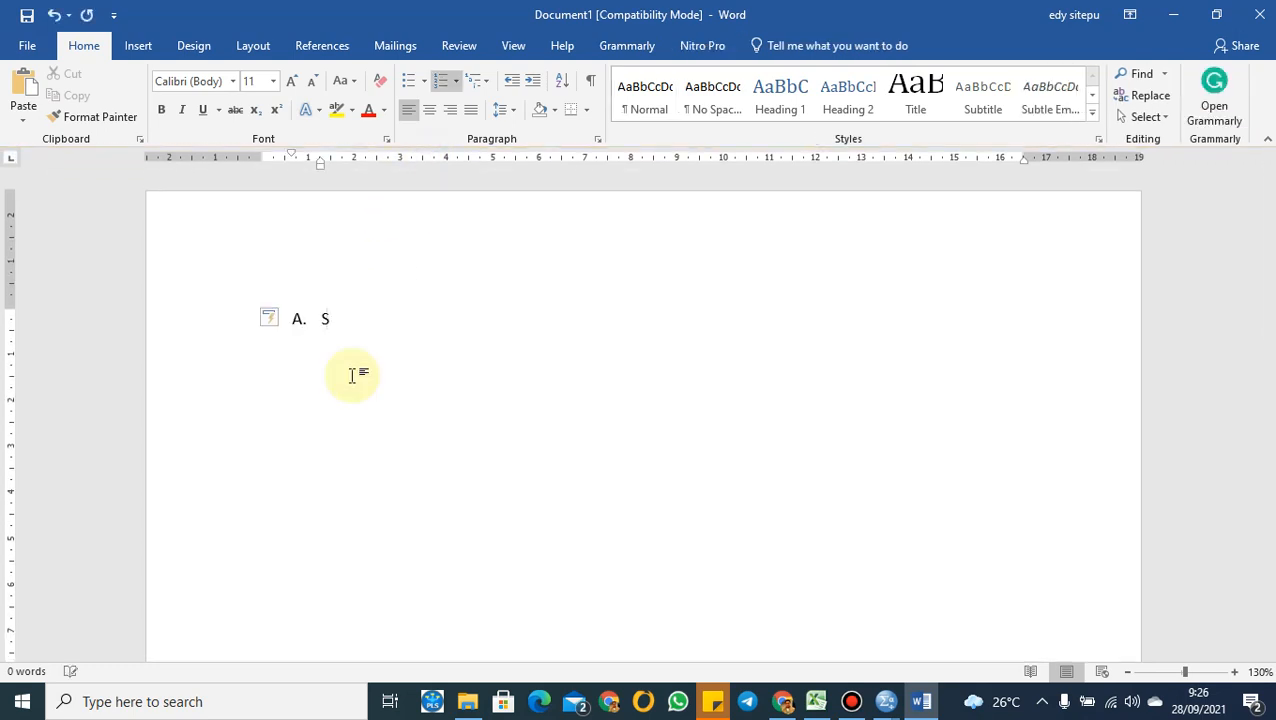
type("tattis")
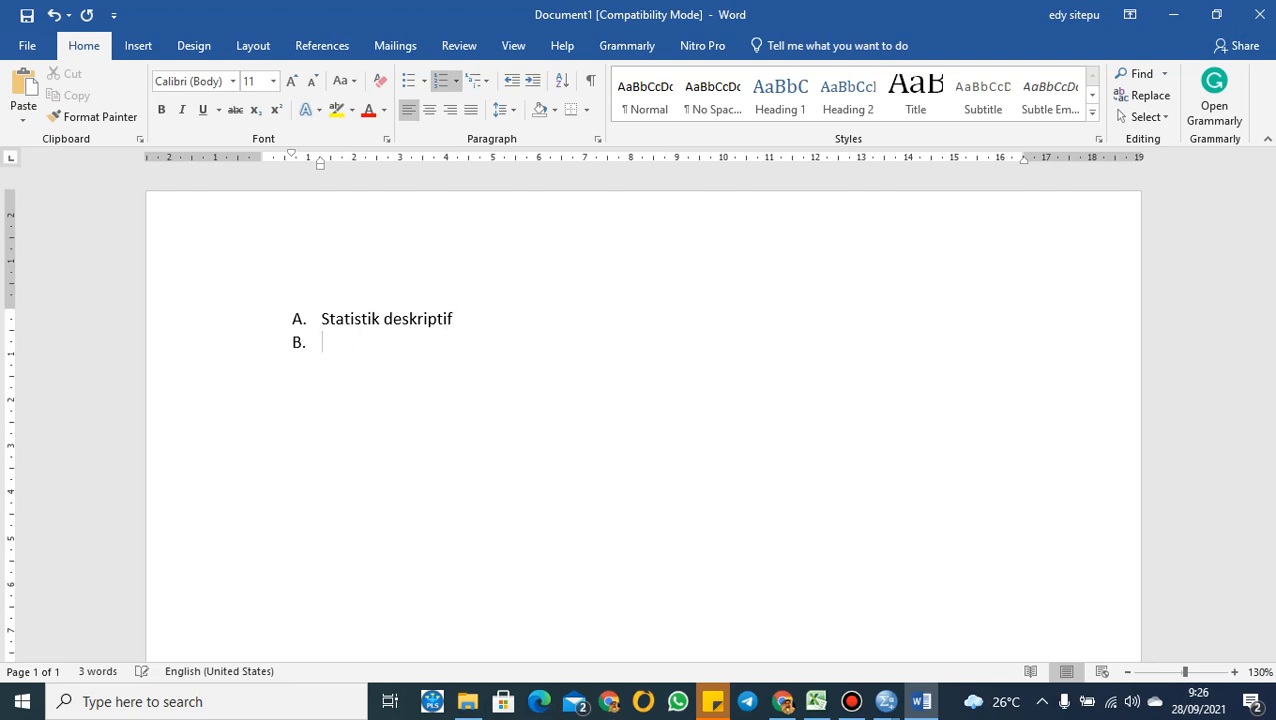
key("Down")
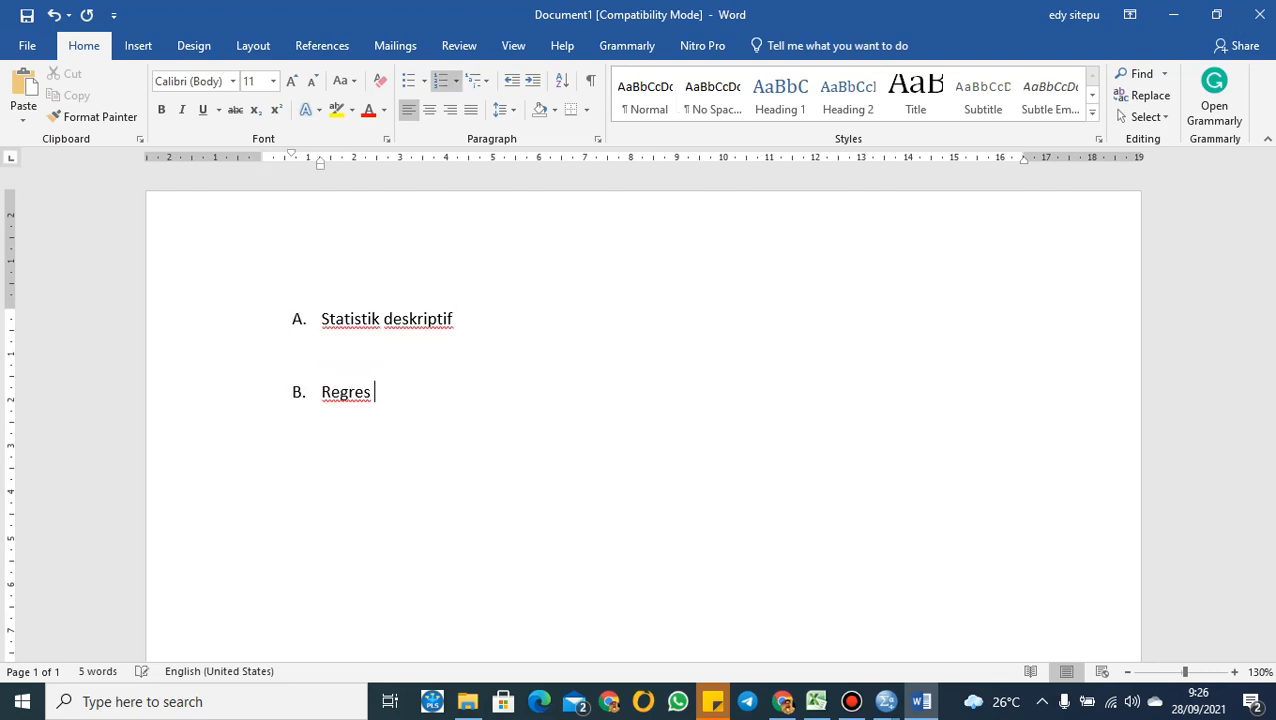
type("Regresi Berganda")
key("Up")
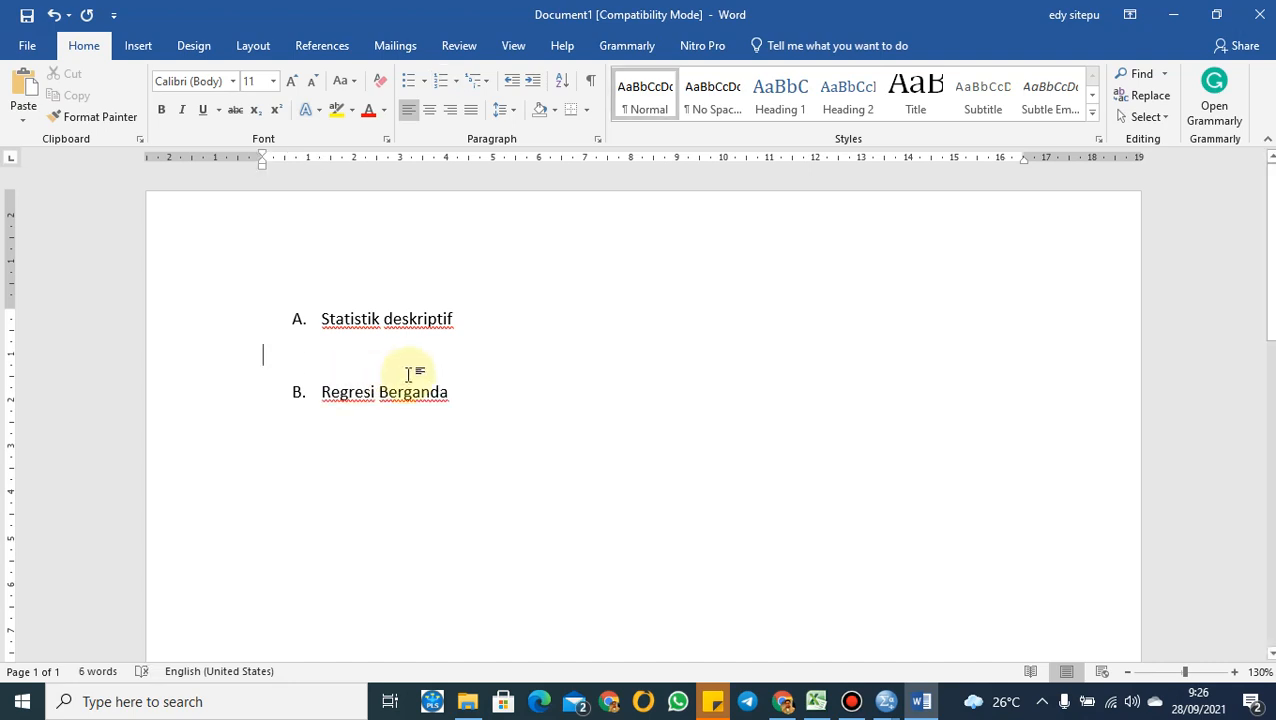
Switch to the Percobaan 1.sav dataset in SPSS and run a Frequencies analysis on x1_1
mouse_move(884, 705)
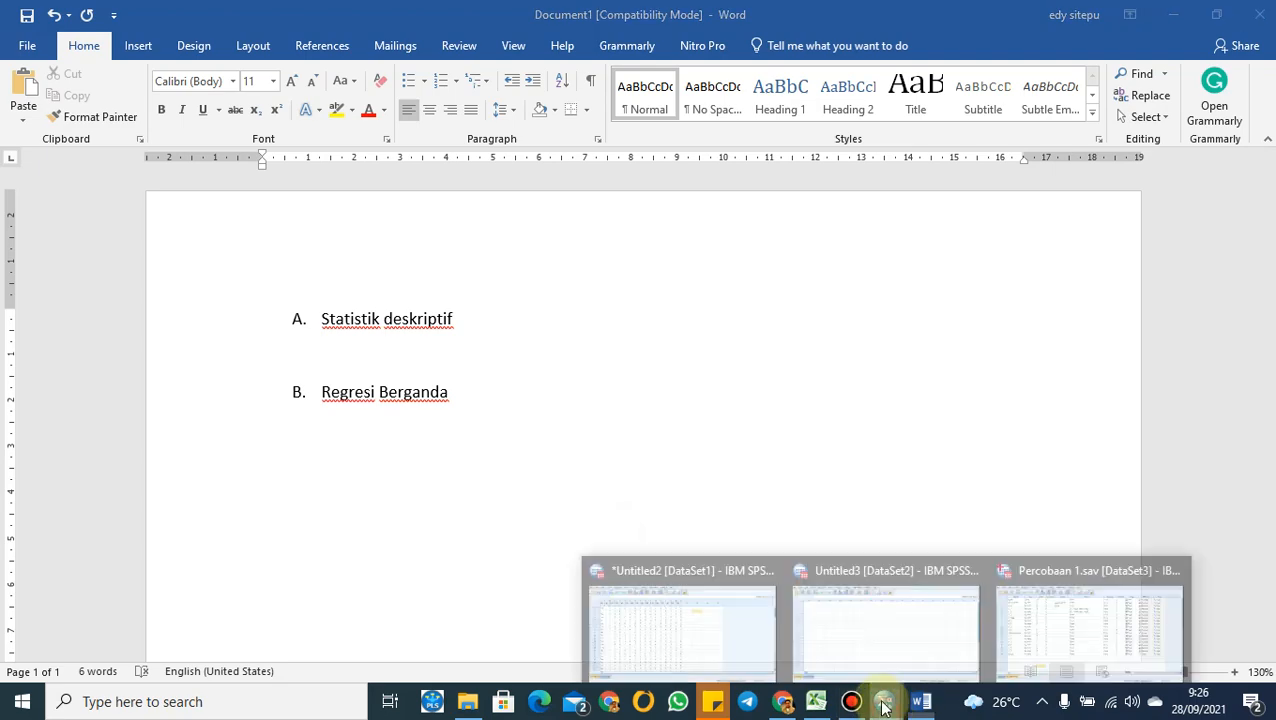
left_click(1056, 620)
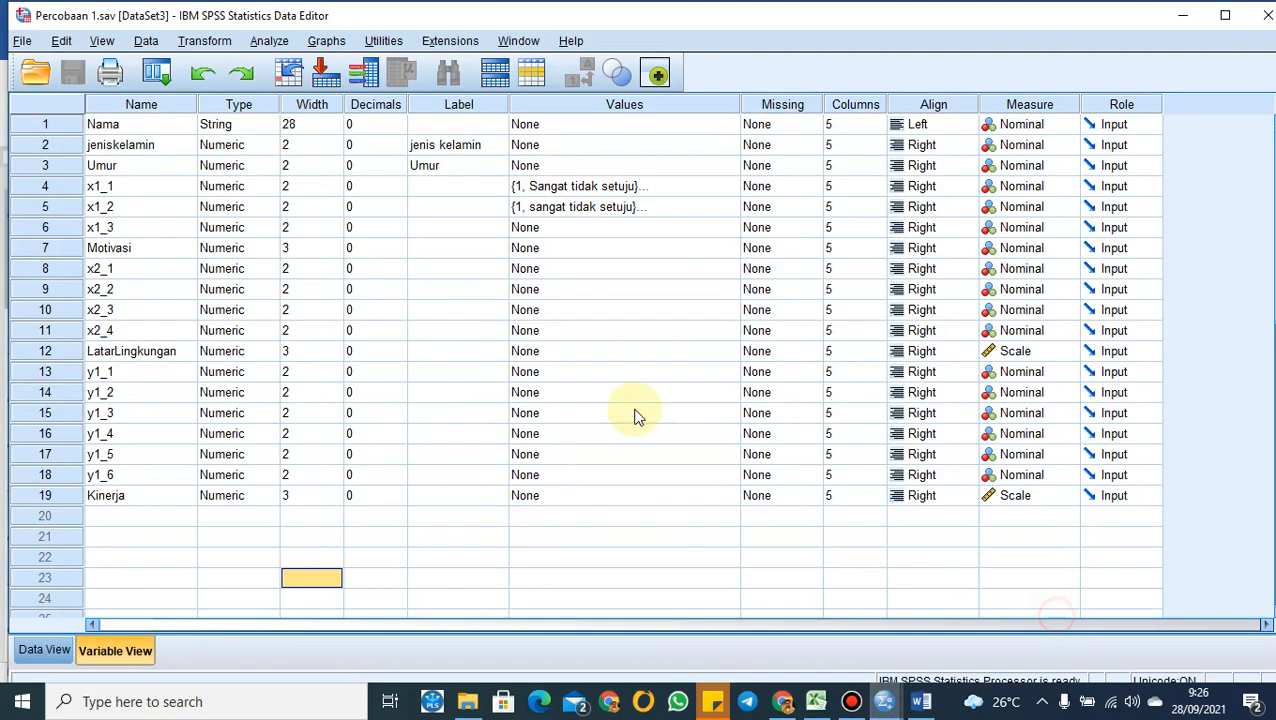
left_click(262, 44)
mouse_move(325, 87)
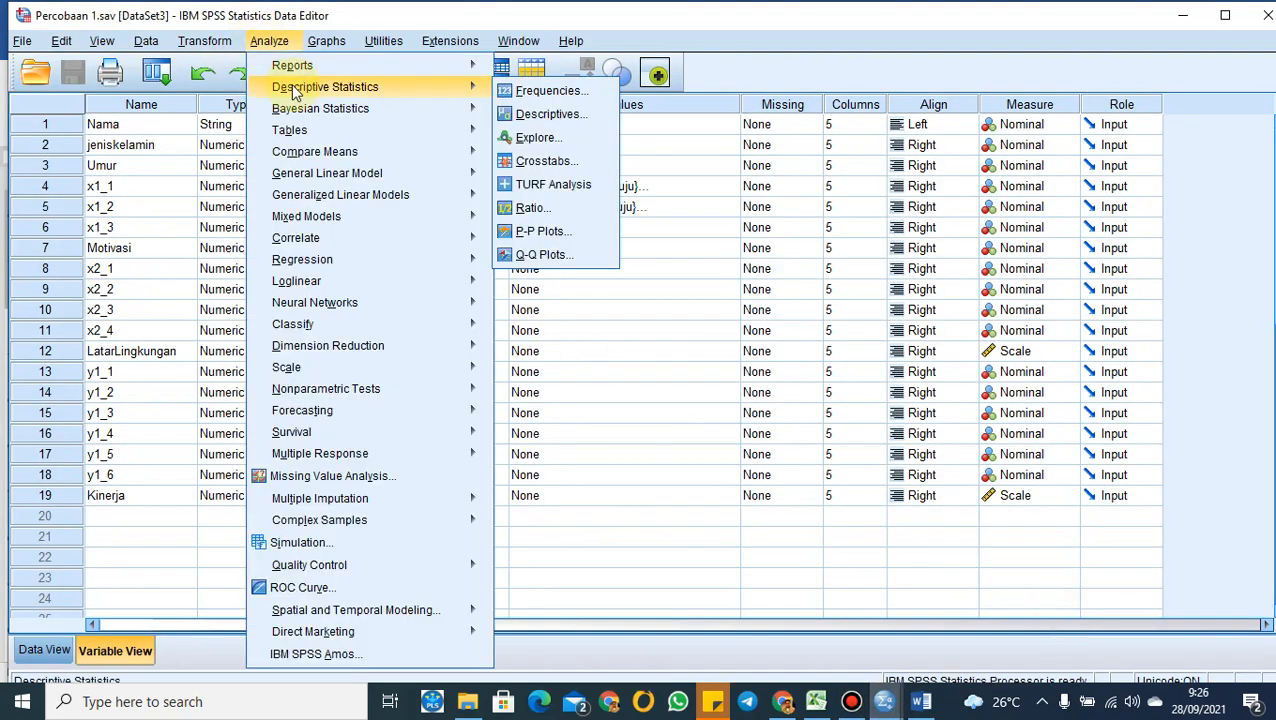
left_click(550, 90)
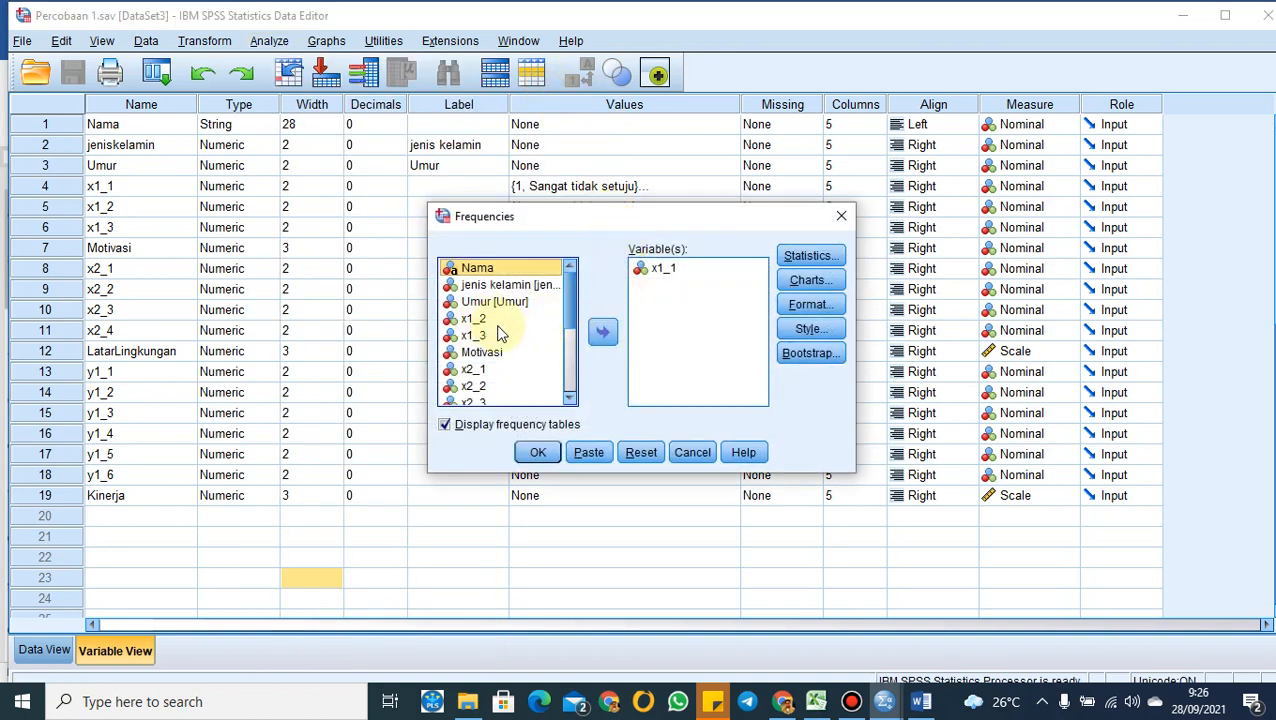
left_click(480, 320)
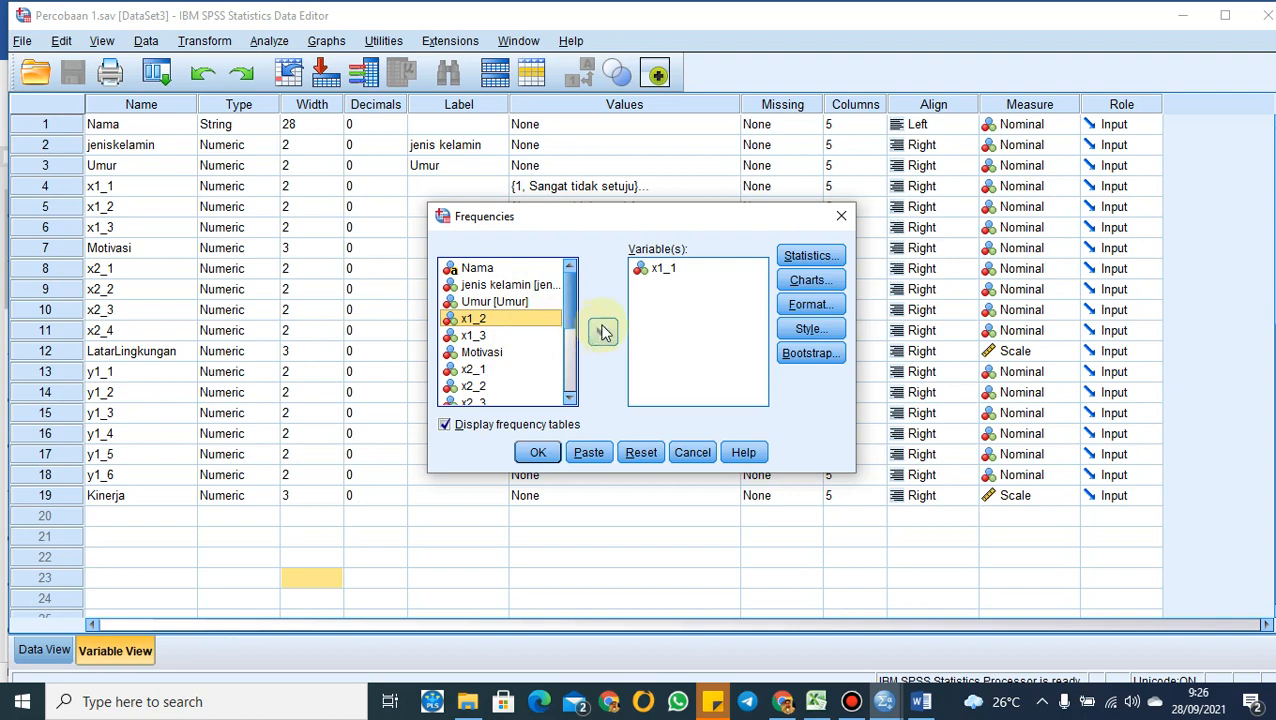
left_click(556, 458)
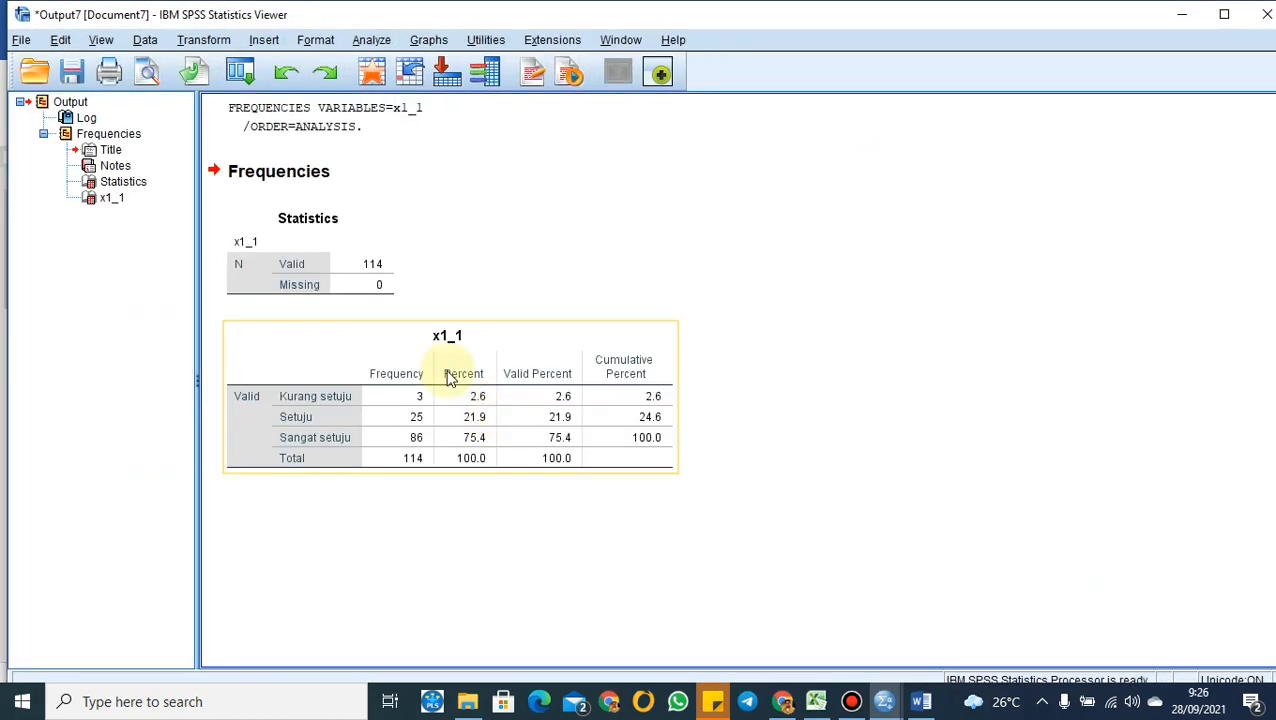
Copy the x1_1 frequency table from the SPSS output and paste it under "Statistik deskriptif" in the Word document
left_click(337, 347)
right_click(337, 347)
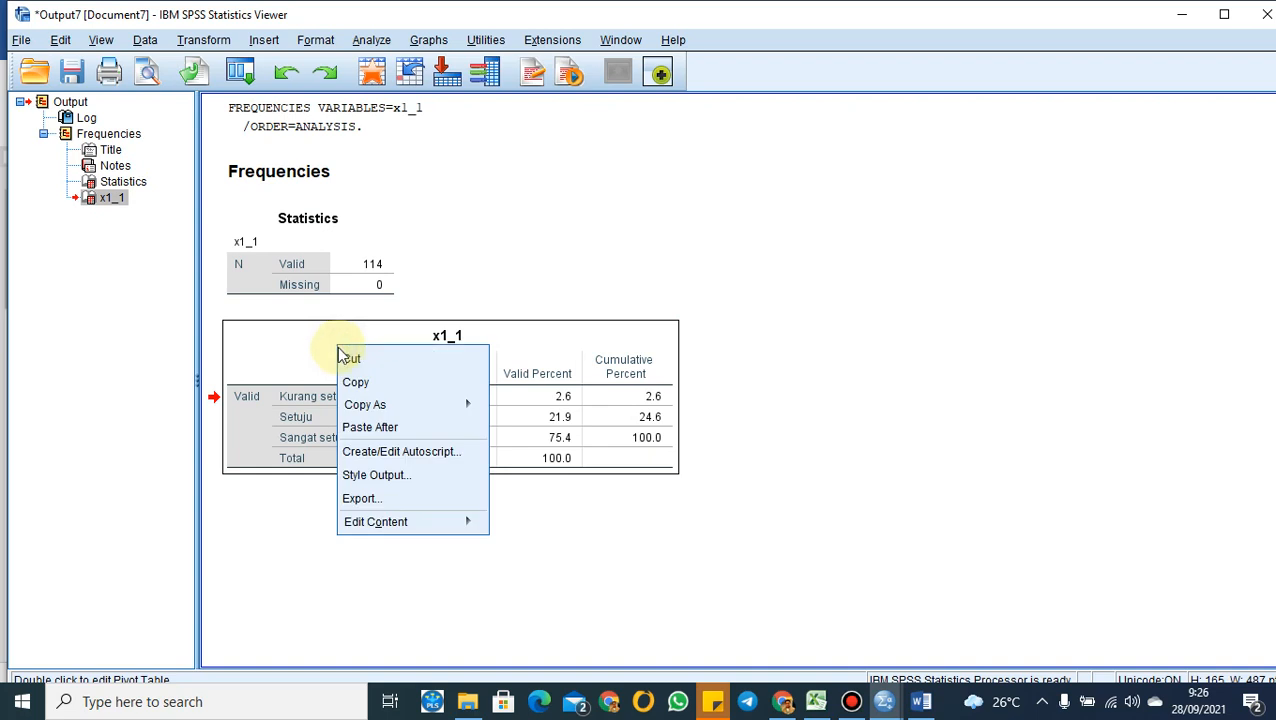
left_click(360, 378)
left_click(921, 701)
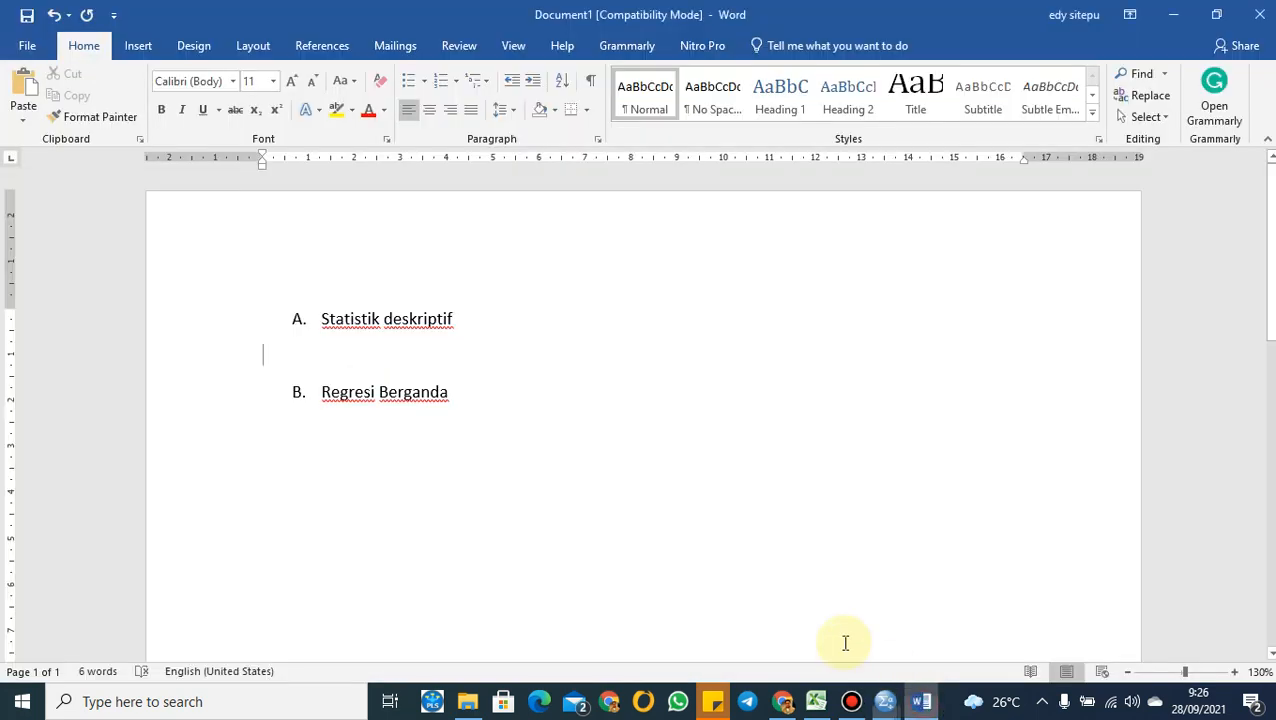
left_click(24, 90)
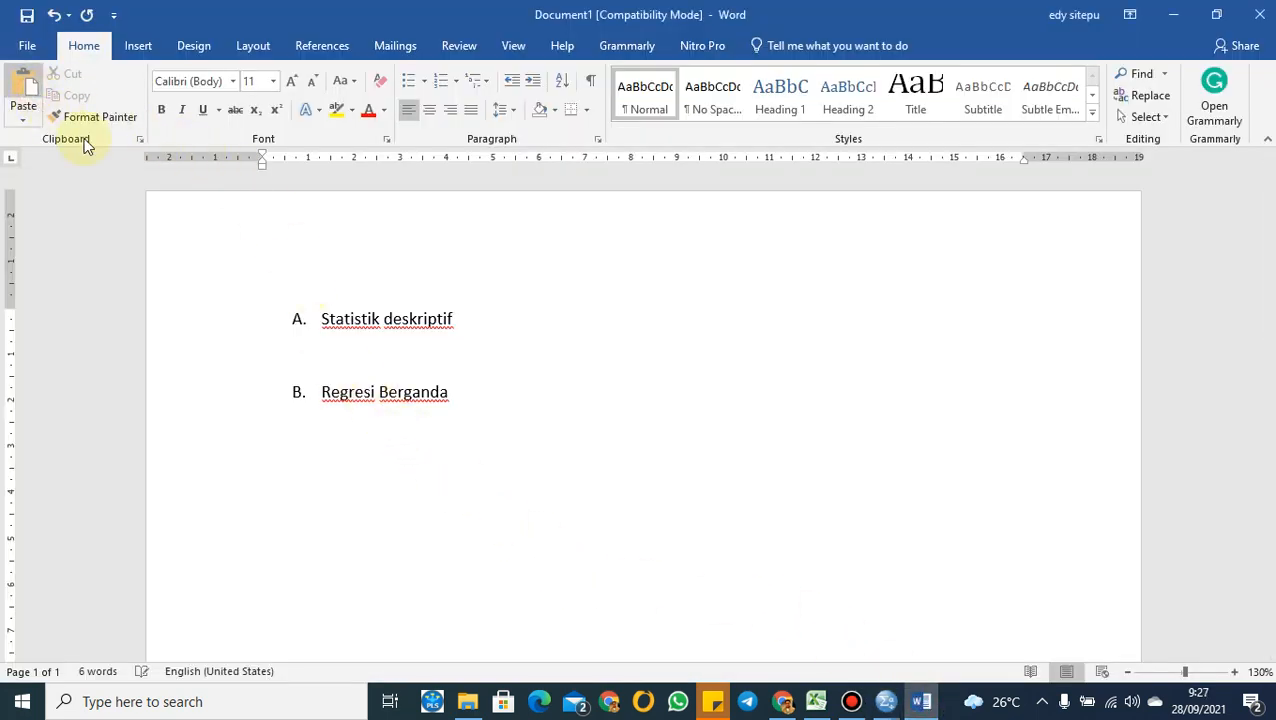
Remove the stray list letters around the pasted x1_1 table, leaving an unlettered empty line below it
left_click(344, 344)
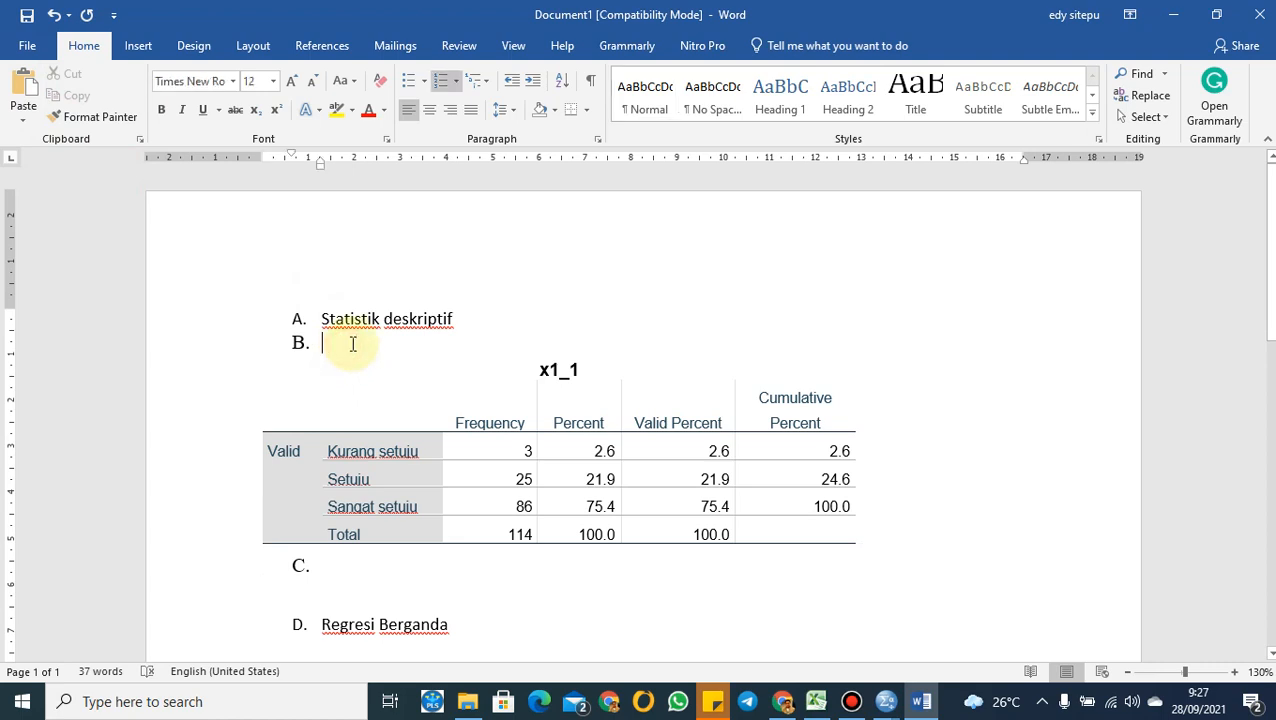
left_click(386, 569)
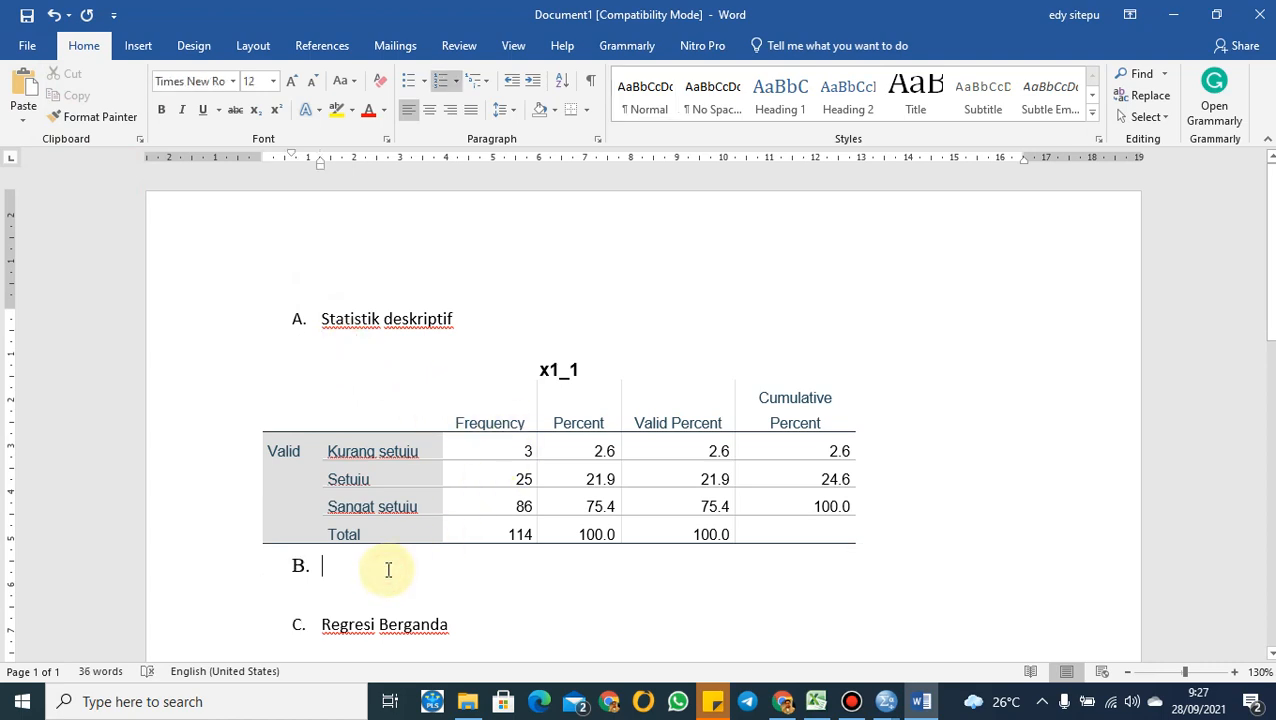
key("Return")
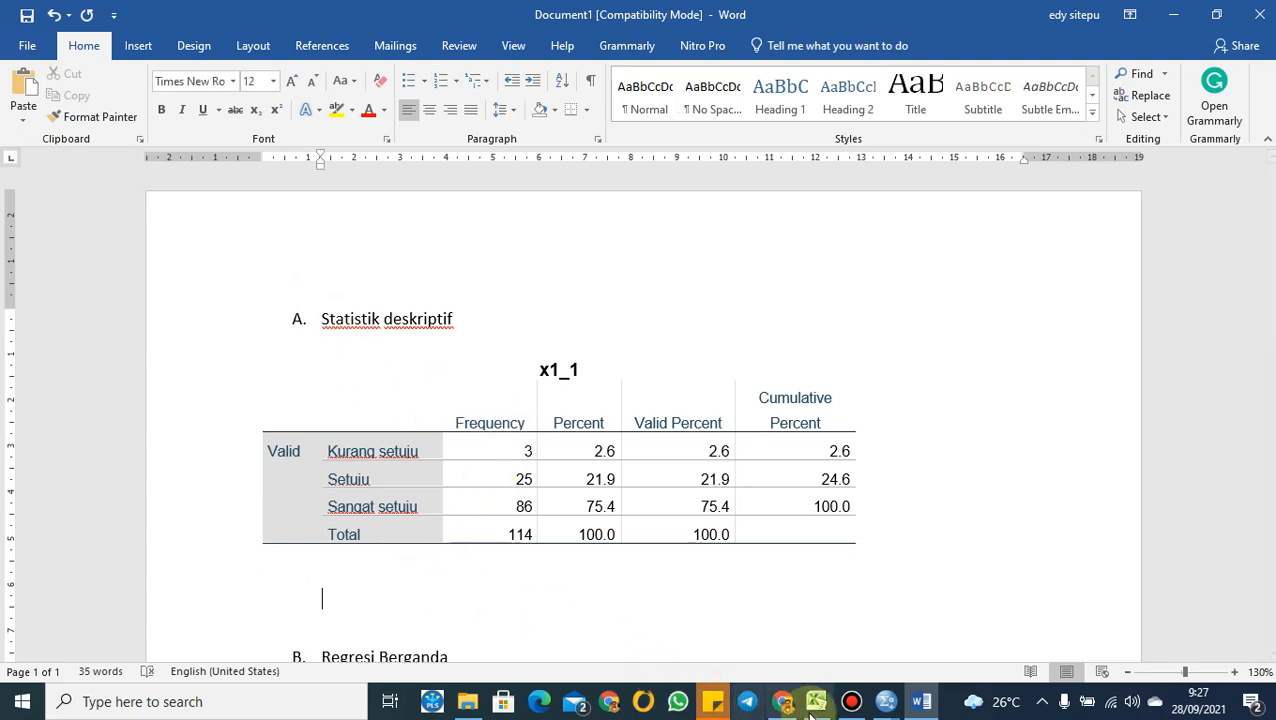
Return to the SPSS output, run Descriptives on x1_2 and select the resulting Descriptive Statistics table
mouse_move(886, 703)
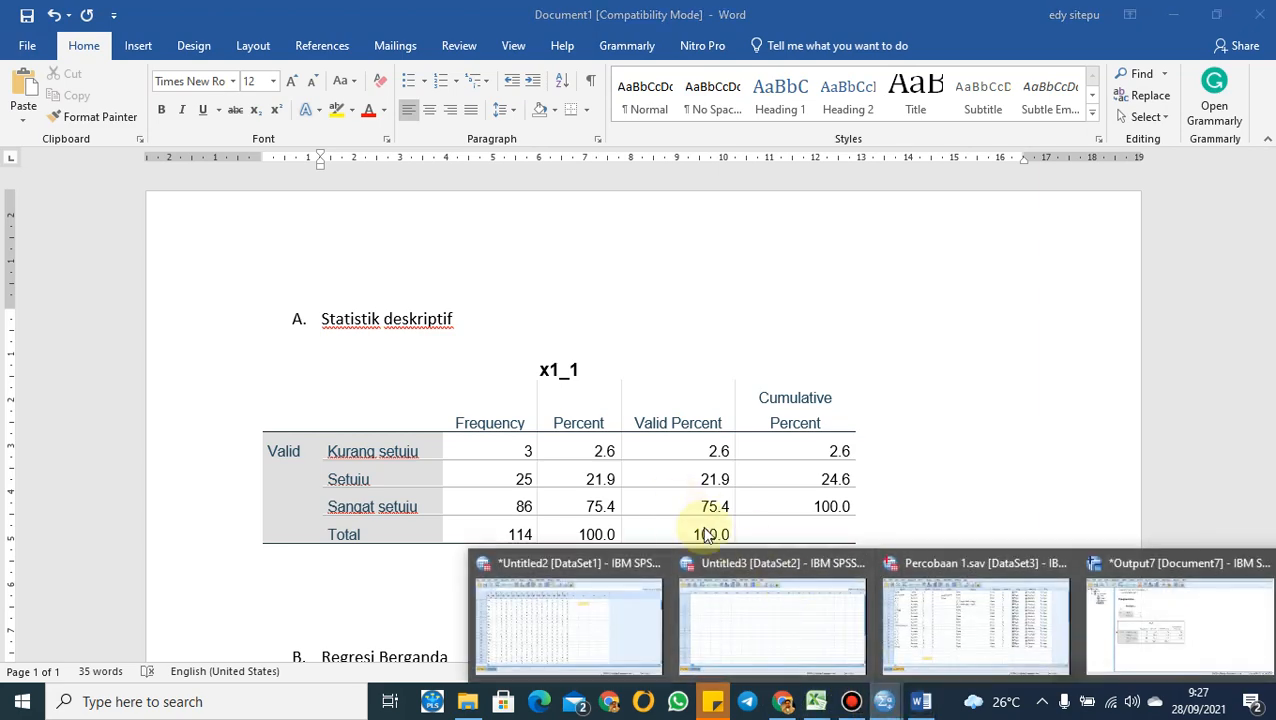
left_click(1135, 650)
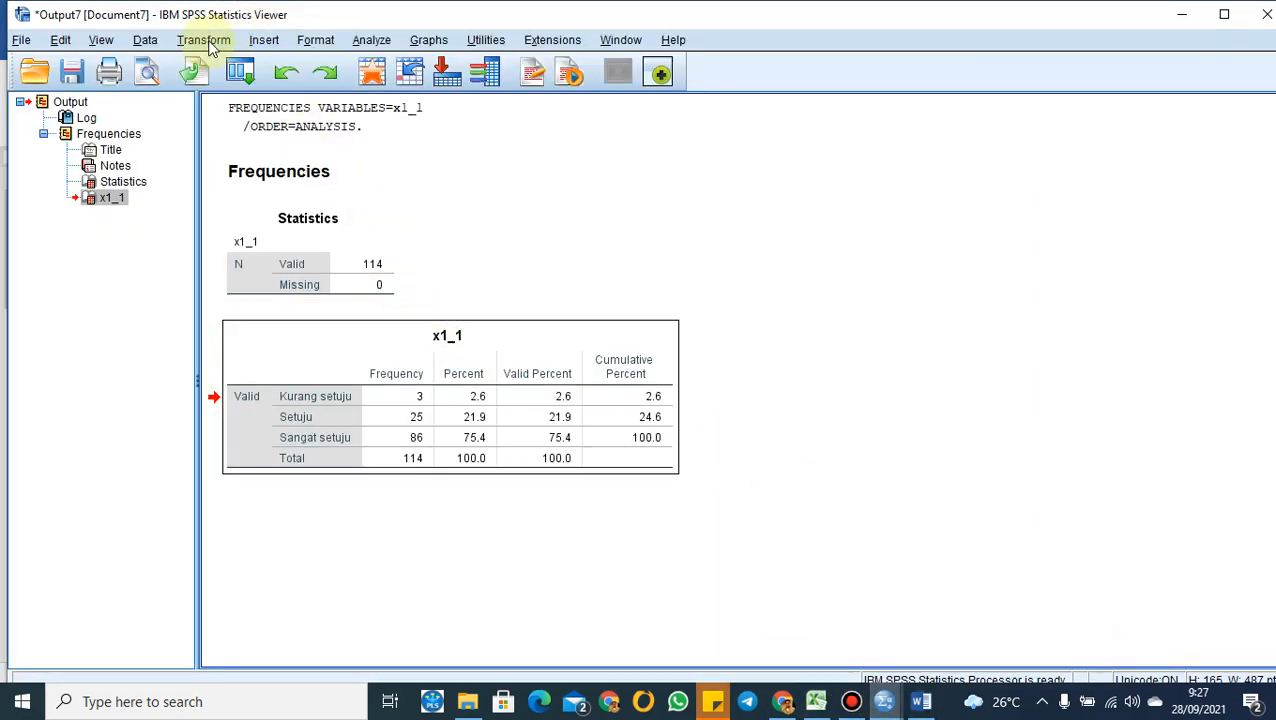
left_click(368, 46)
mouse_move(390, 86)
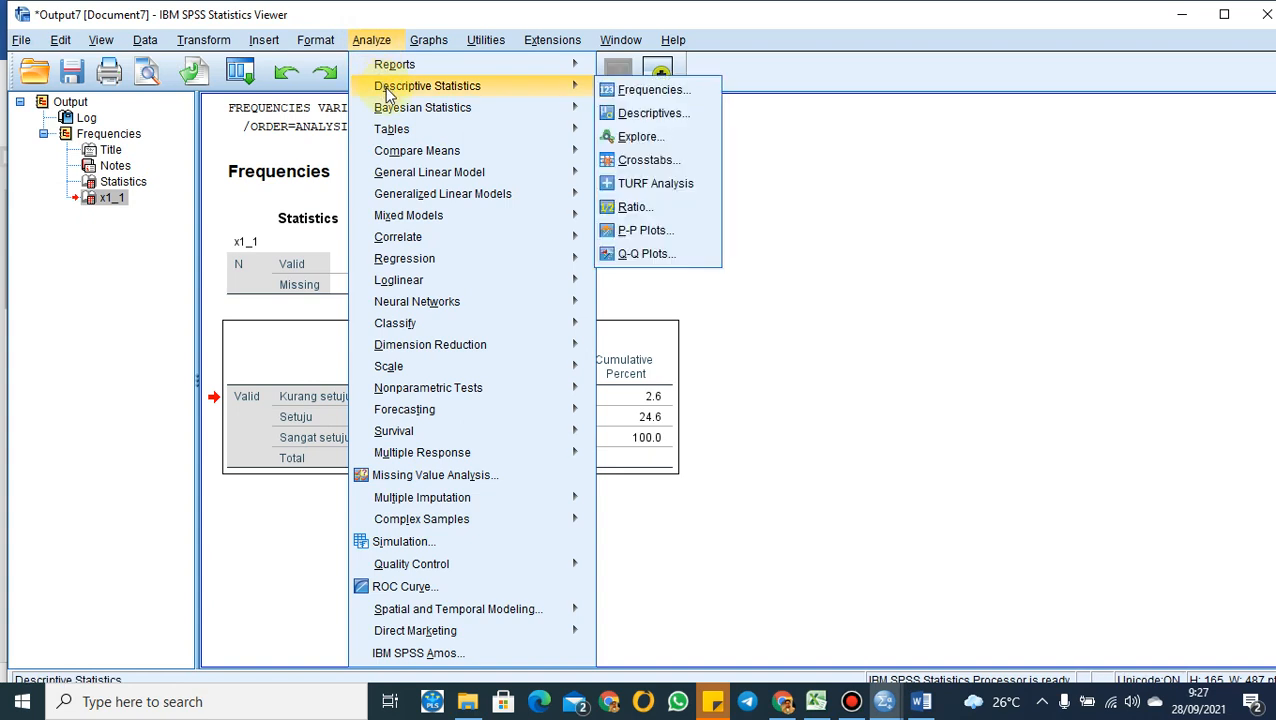
left_click(645, 113)
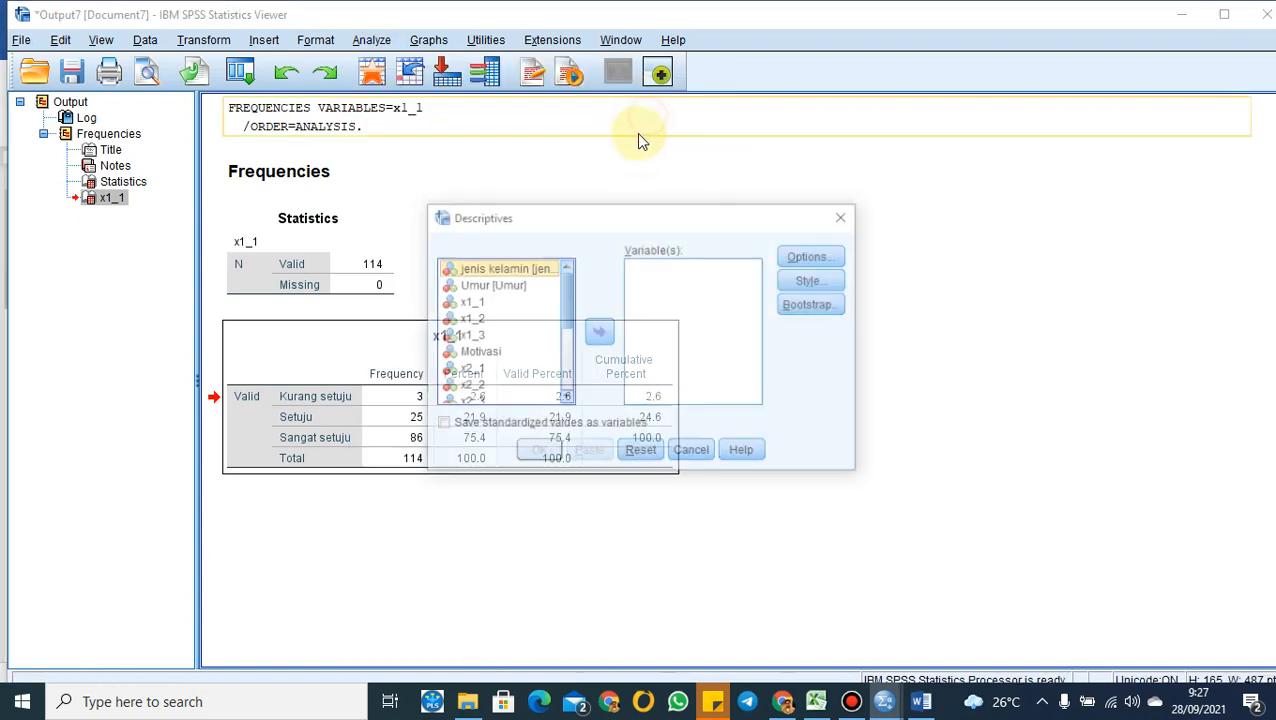
left_click(469, 319)
left_click(600, 333)
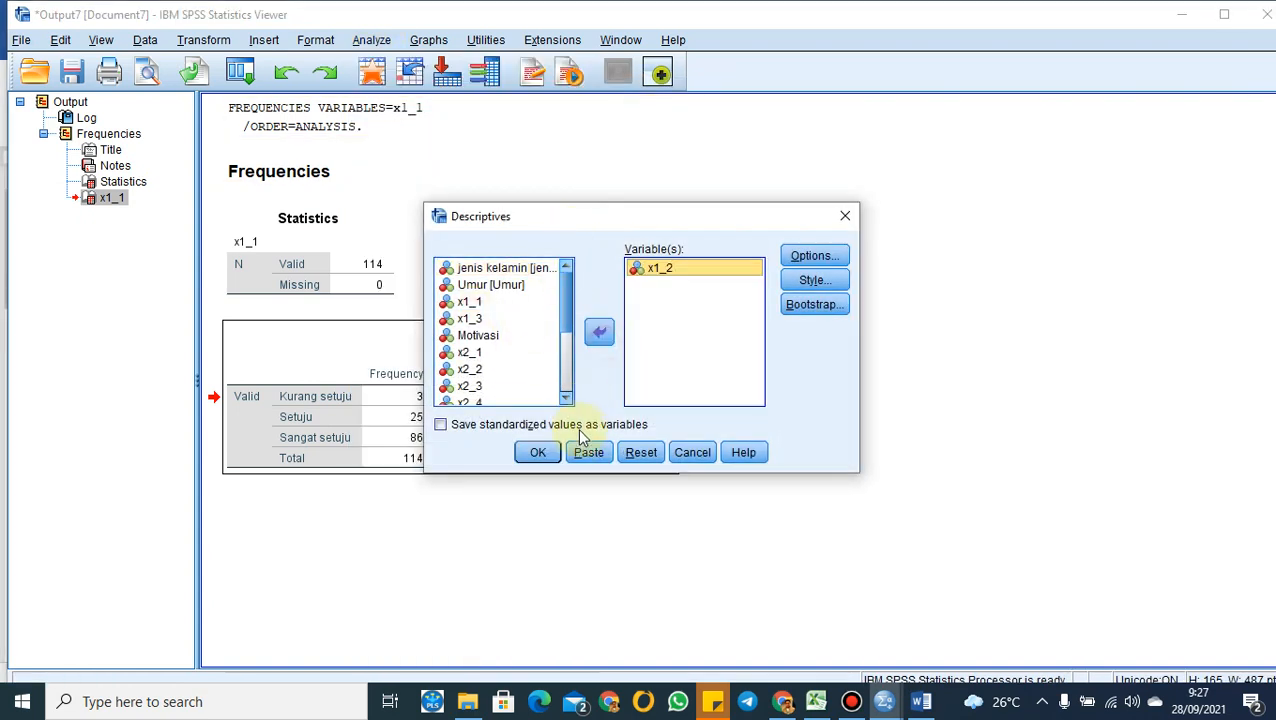
left_click(538, 453)
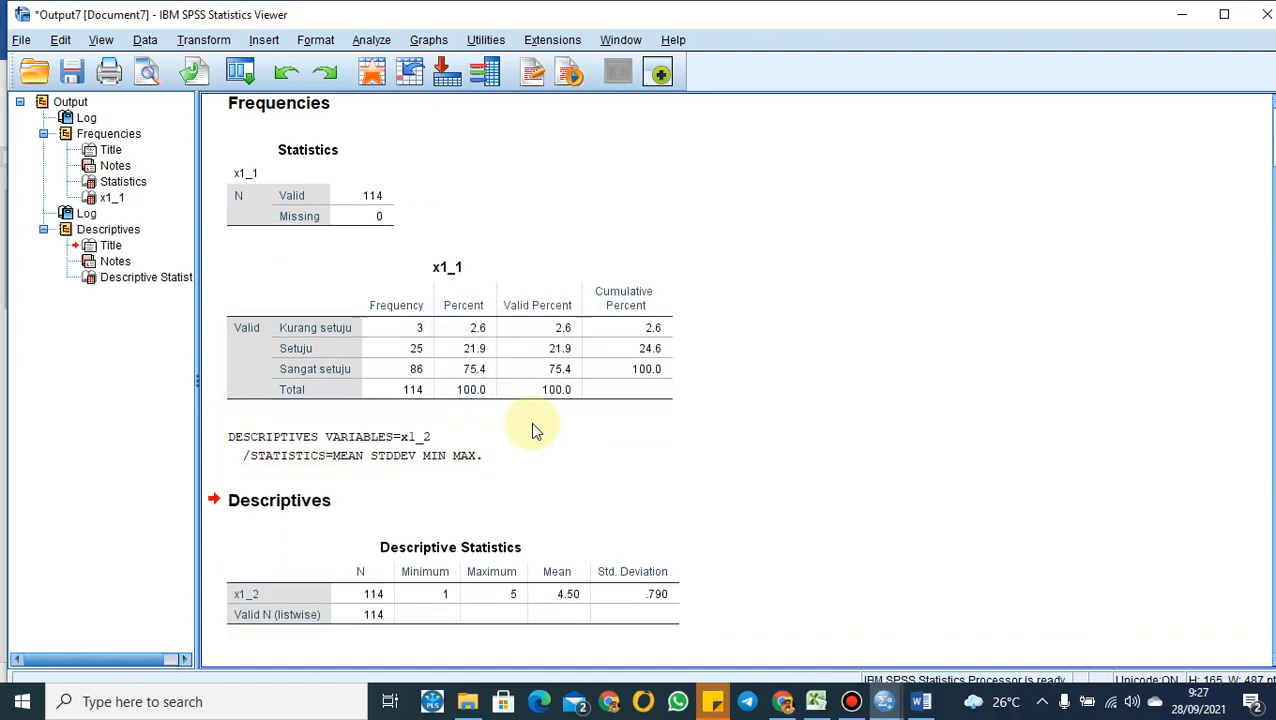
left_click(308, 596)
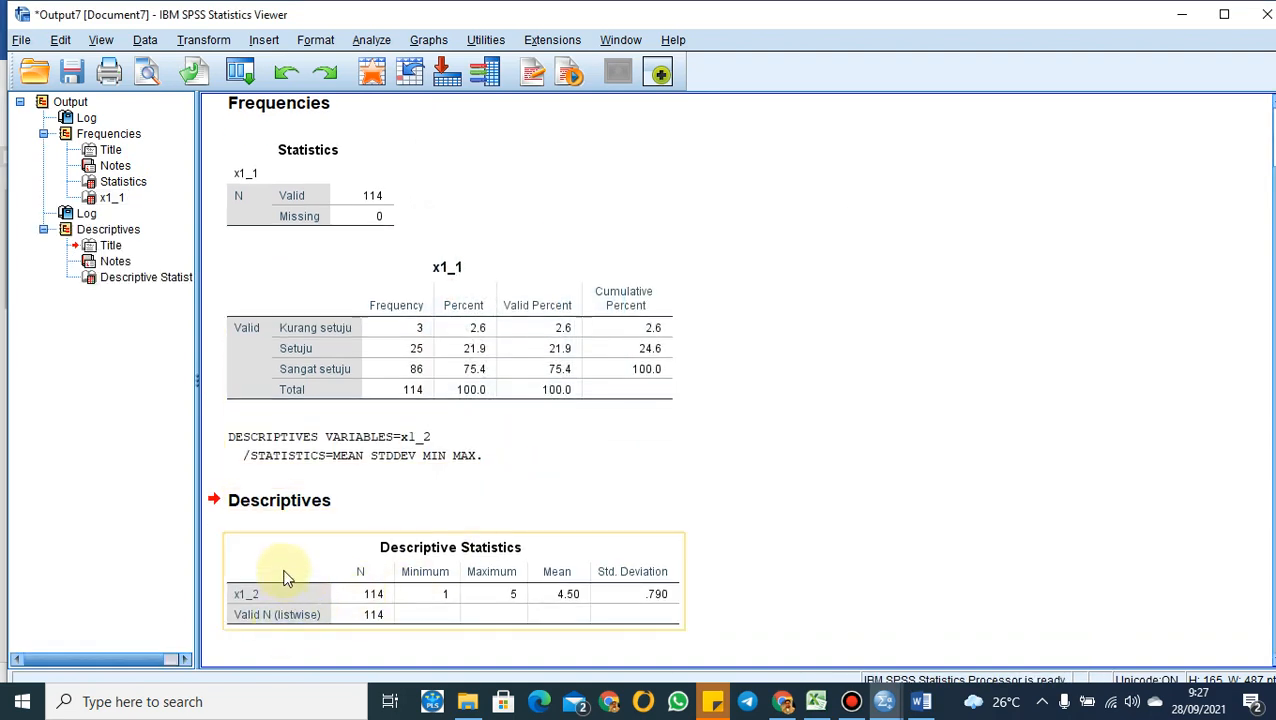
left_click(303, 545)
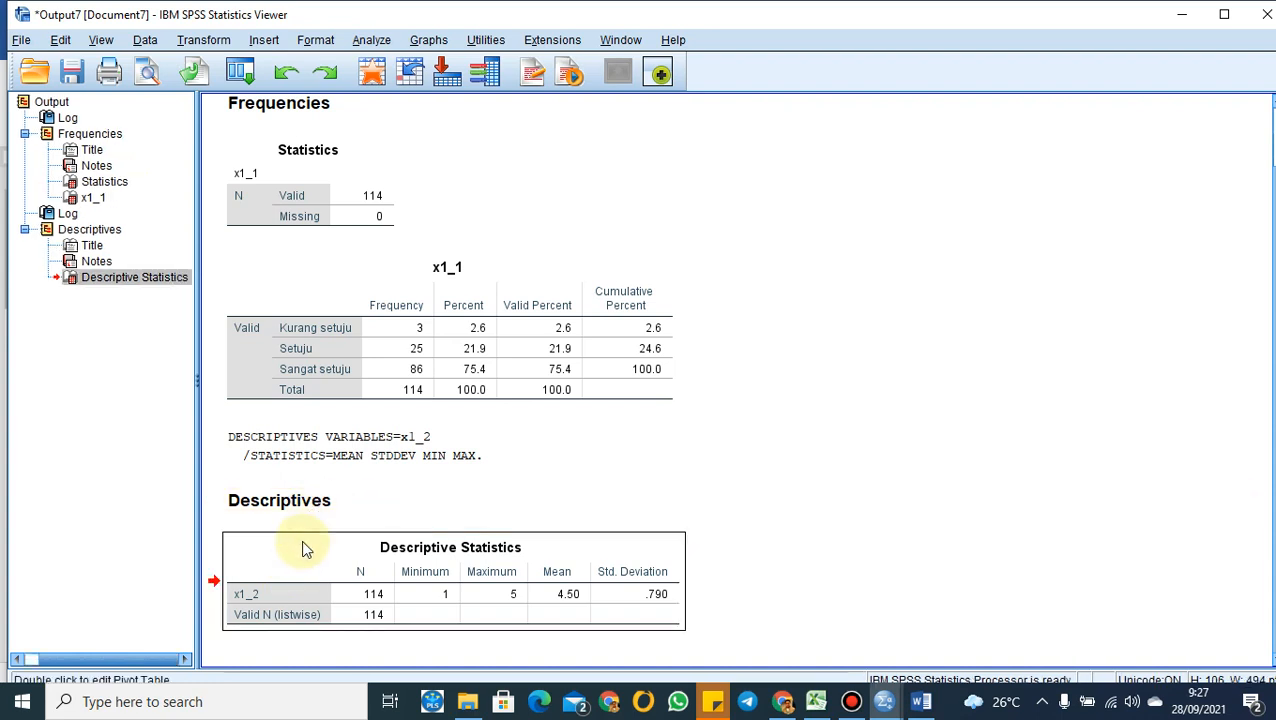
Run a Frequencies analysis on x1_2 alone, removing x1_1 from the selected variables
left_click(372, 40)
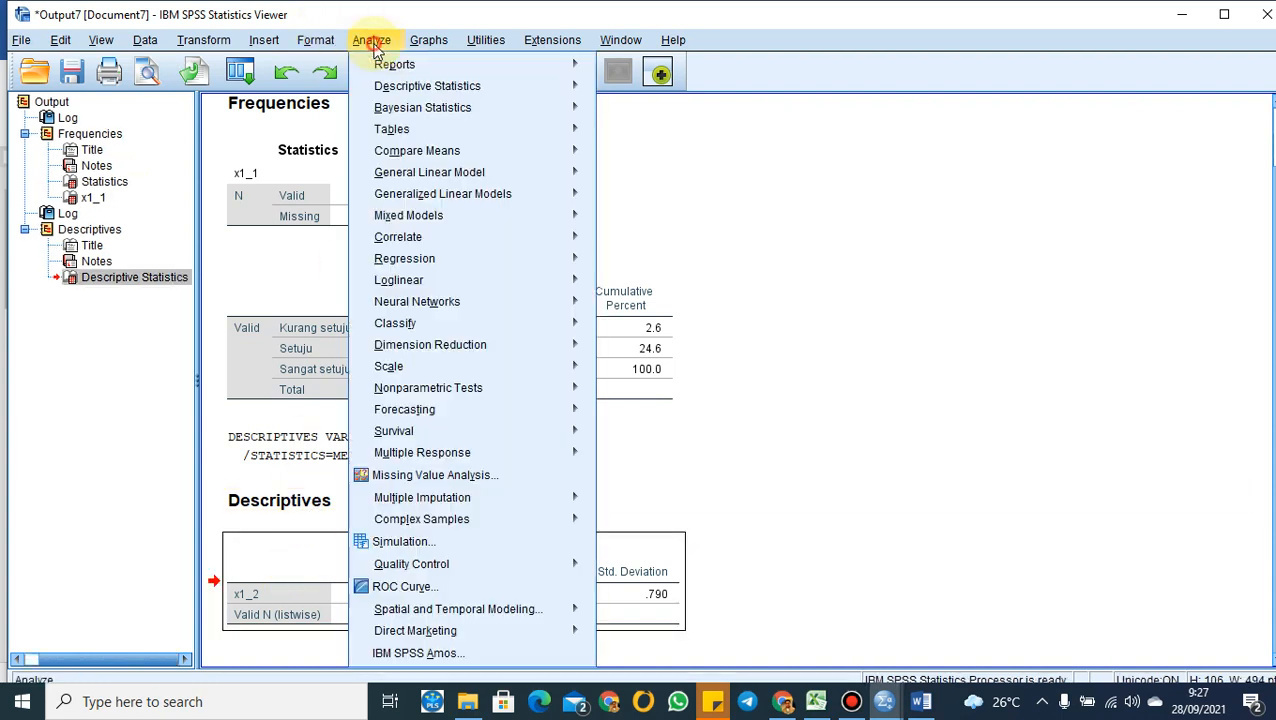
mouse_move(393, 90)
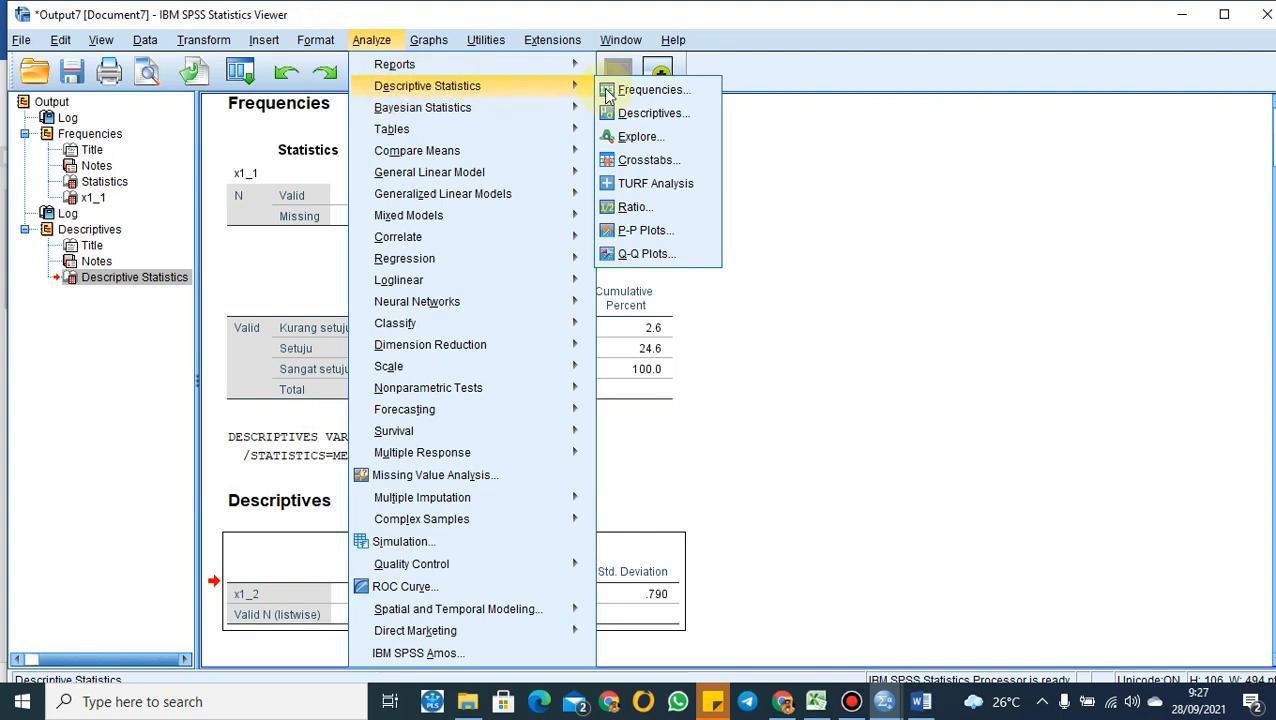
left_click(670, 90)
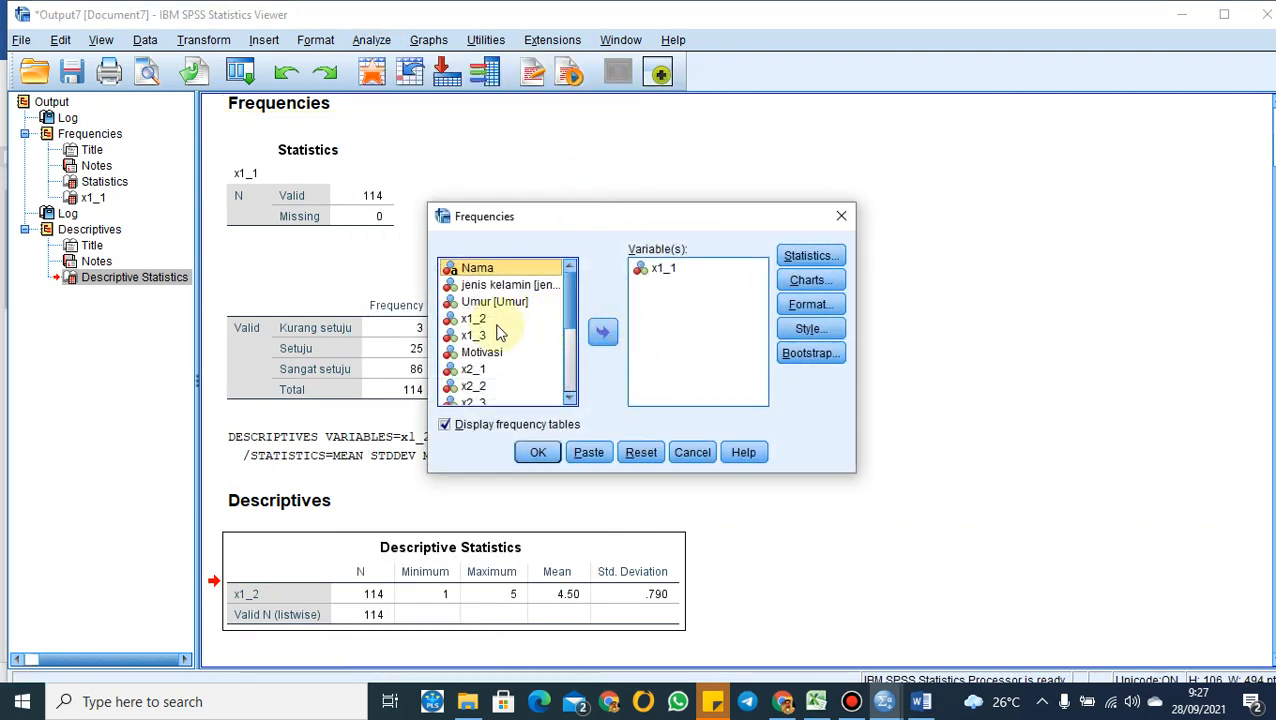
left_click(474, 319)
left_click(602, 331)
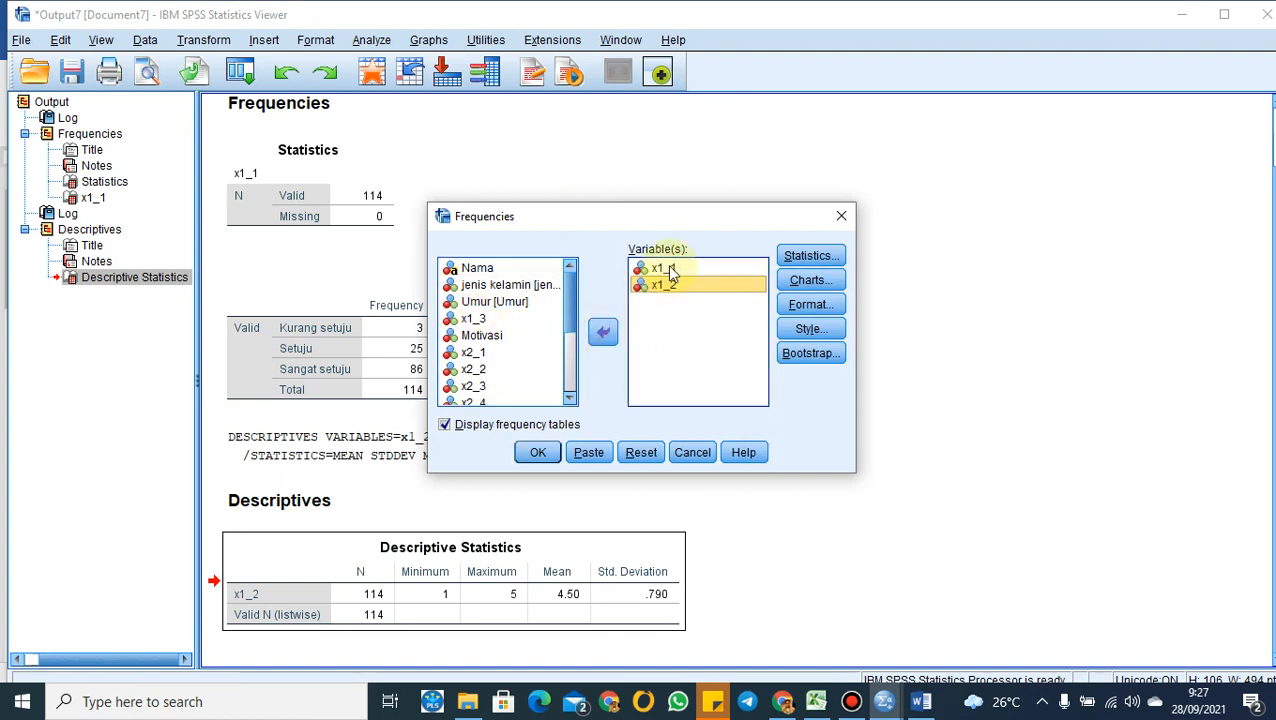
left_click(603, 331)
left_click(660, 268)
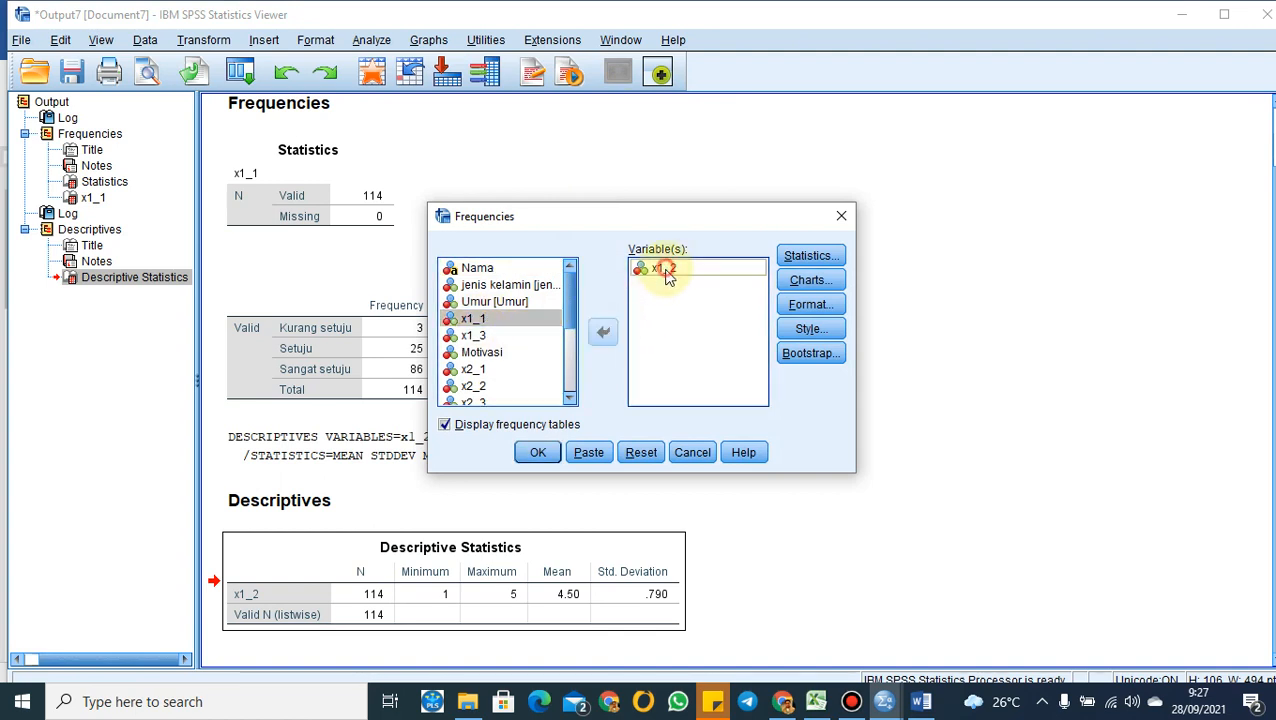
left_click(537, 452)
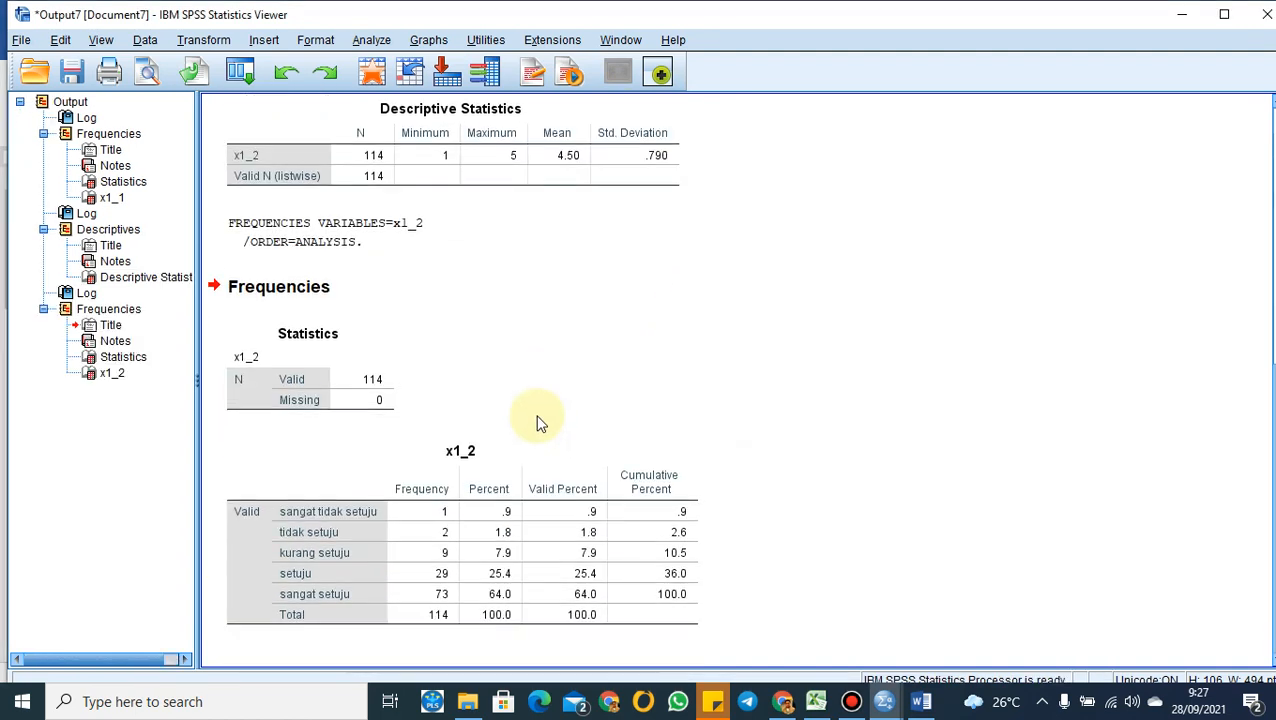
Copy the x1_2 frequency table from the SPSS output and paste it below the x1_1 table in the Word document
left_click(375, 461)
right_click(377, 460)
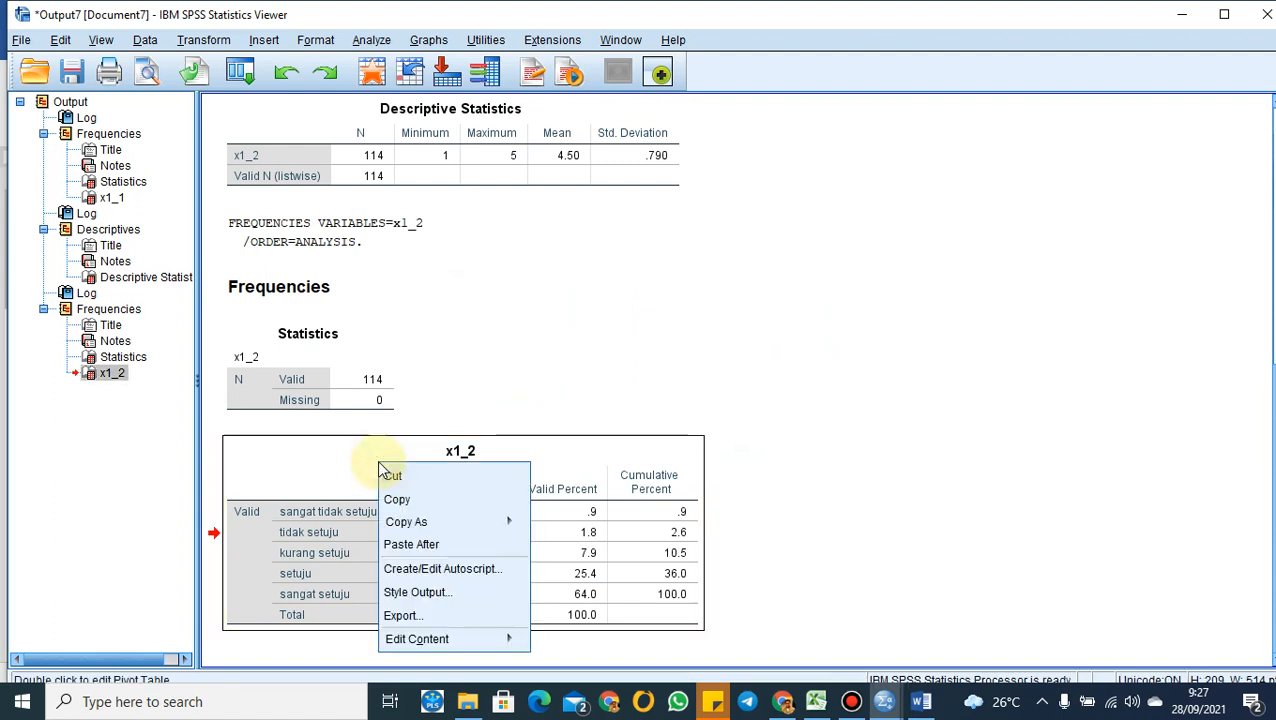
left_click(400, 500)
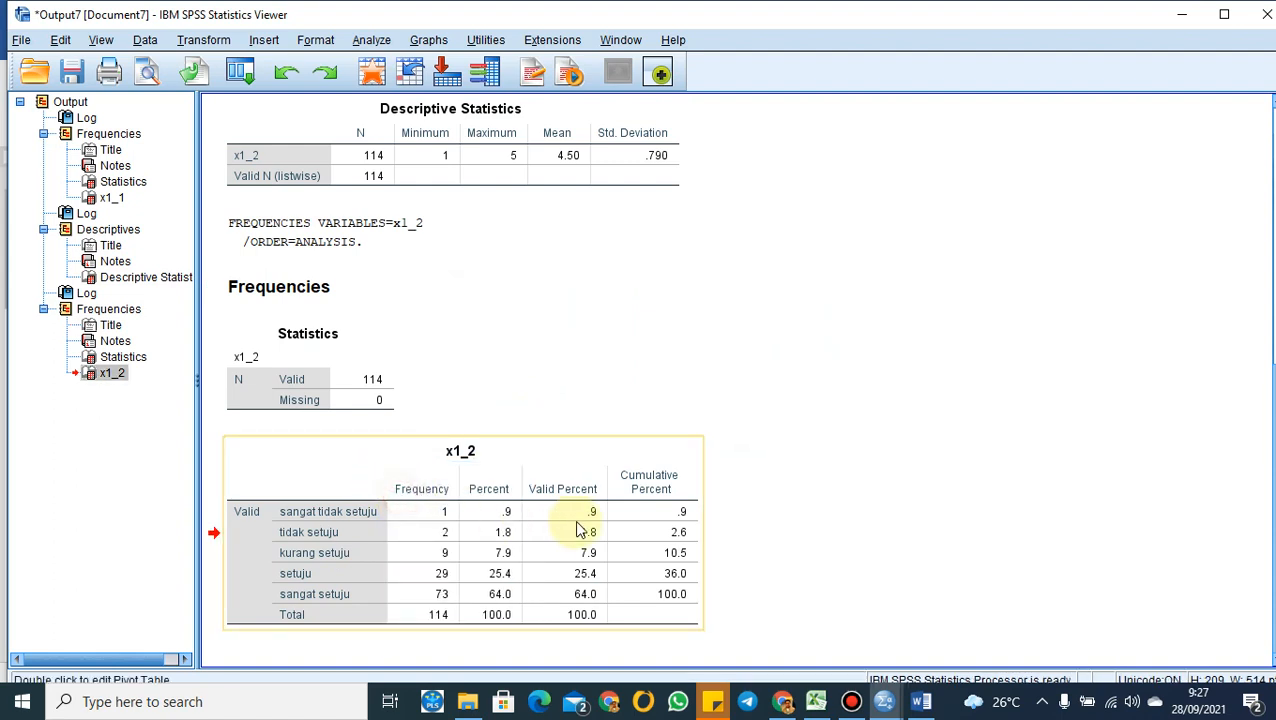
left_click(920, 701)
key("ctrl+v")
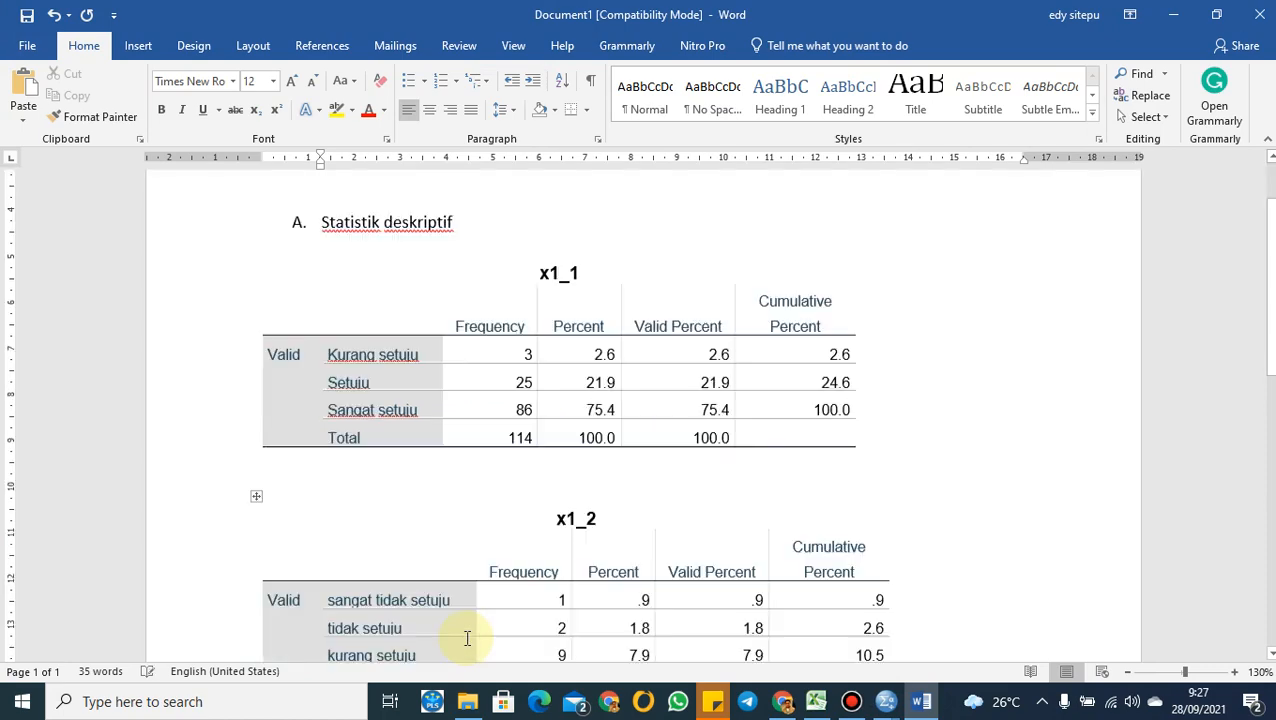
Add the line "R2" below the Regresi Berganda heading in the Word document
left_click(312, 306)
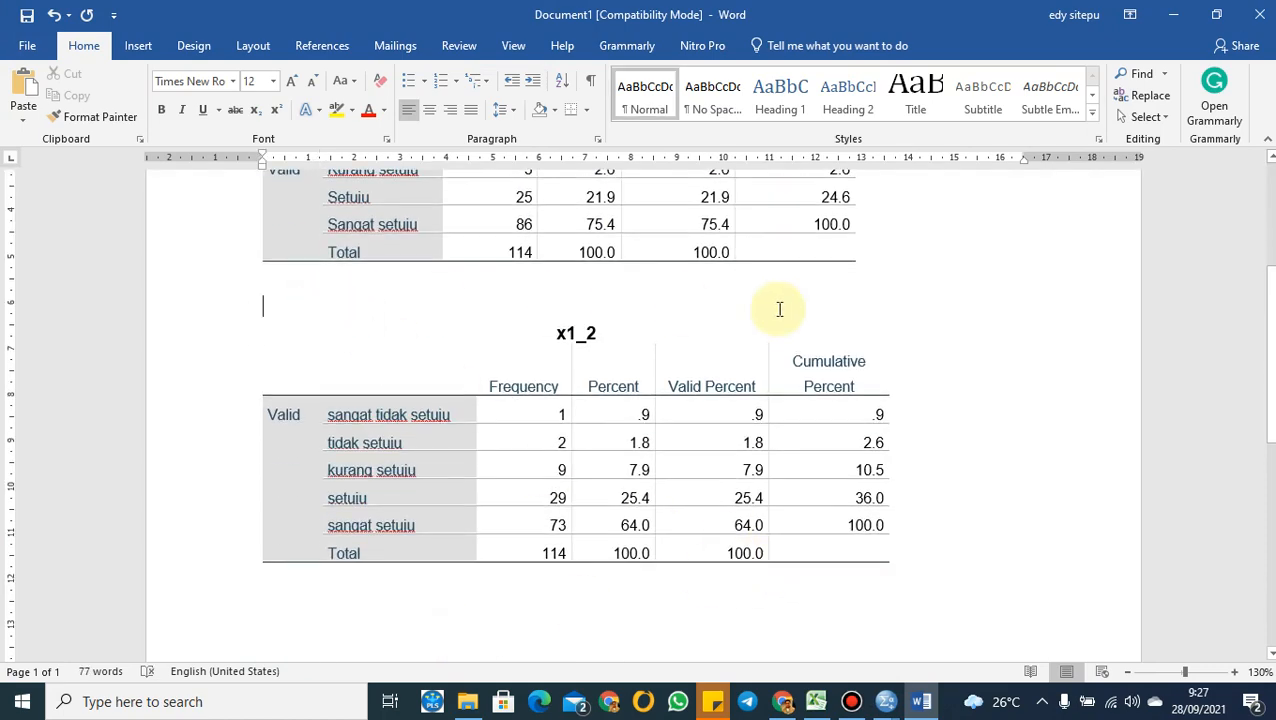
scroll(778, 307, "up", 3)
scroll(778, 307, "down", 3)
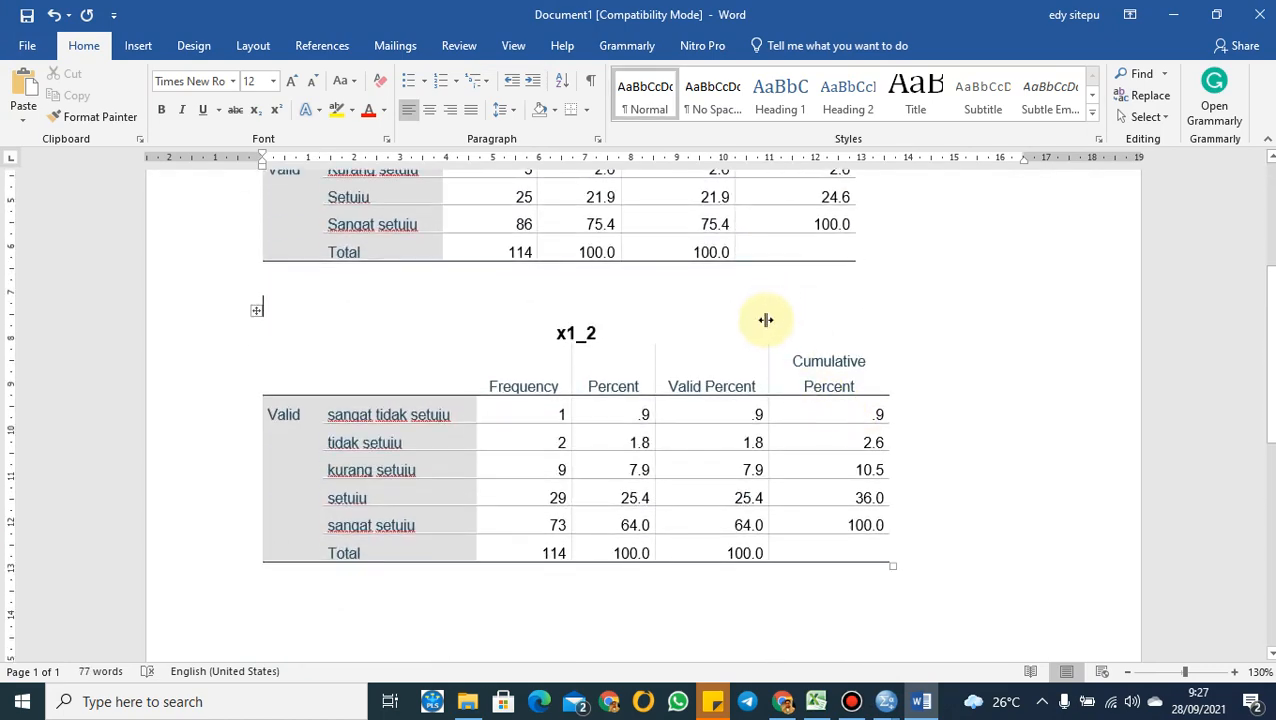
scroll(675, 256, "down", 3)
scroll(664, 276, "up", 8)
scroll(498, 399, "down", 8)
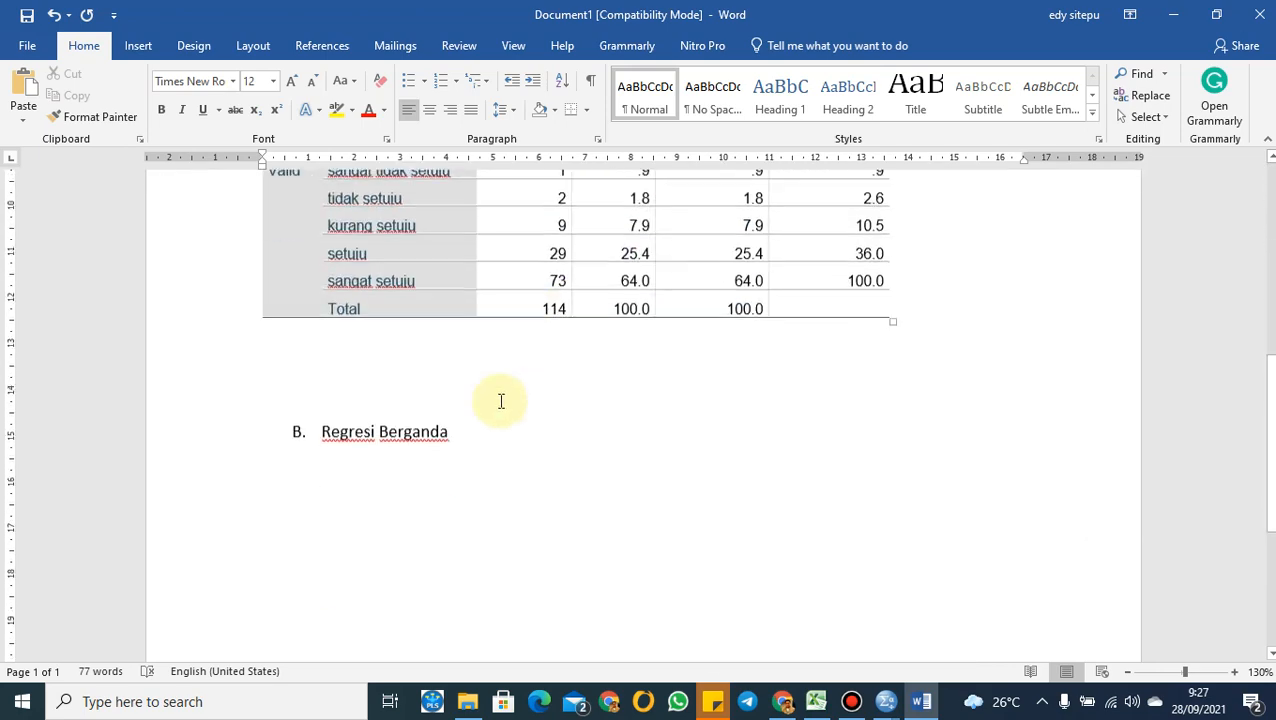
left_click(490, 399)
key("Return")
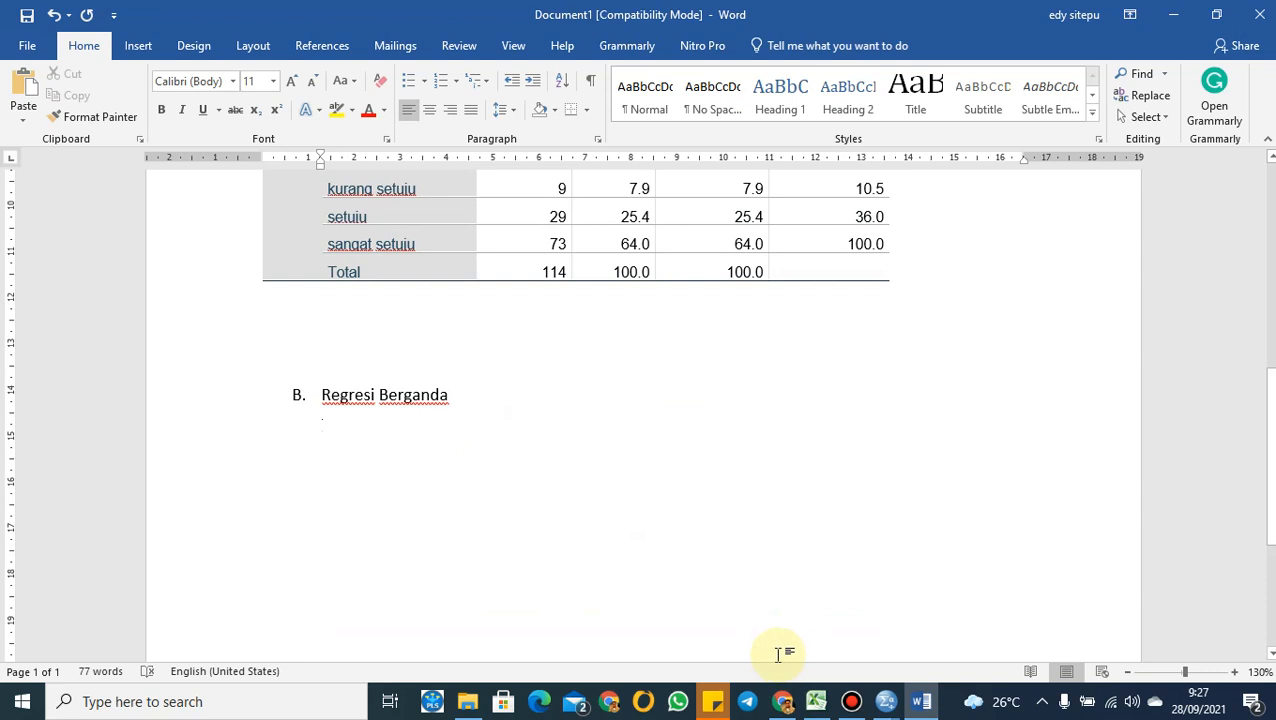
type("R2")
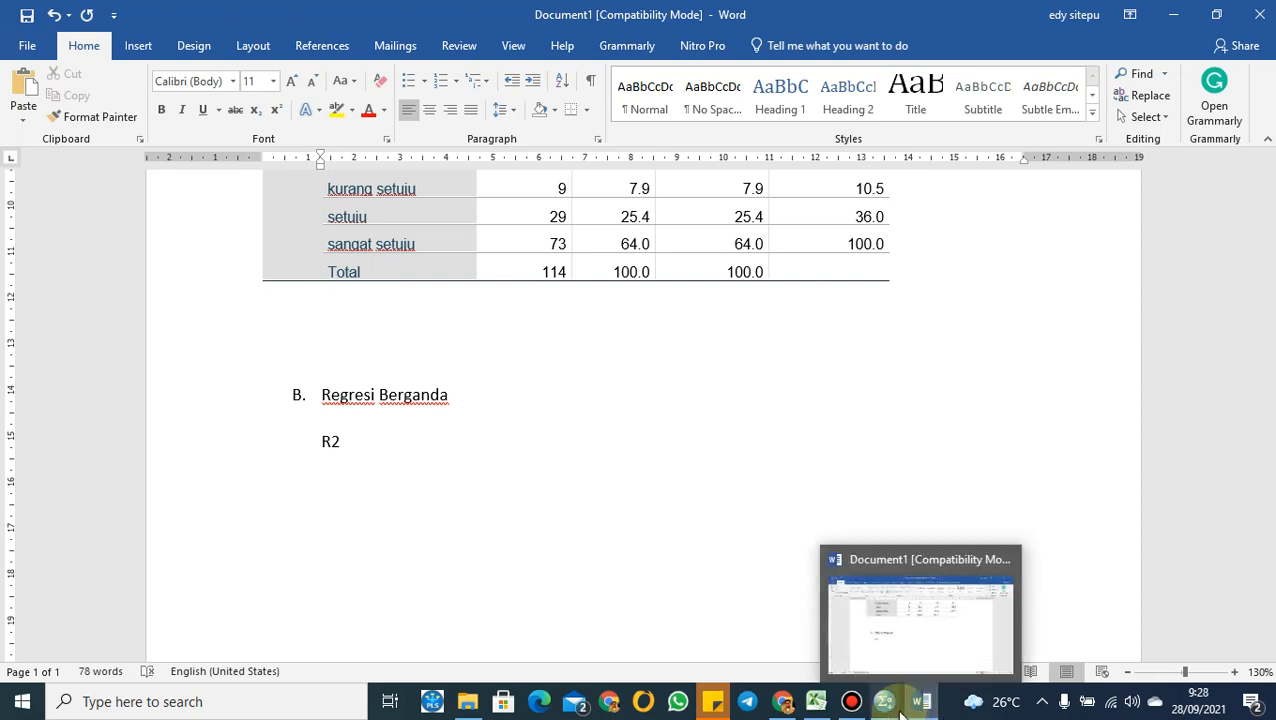
Switch to the SPSS output and run a Linear Regression with Kinerja as dependent and Motivasi and LatarLingkungan as independent variables
mouse_move(886, 703)
left_click(1131, 640)
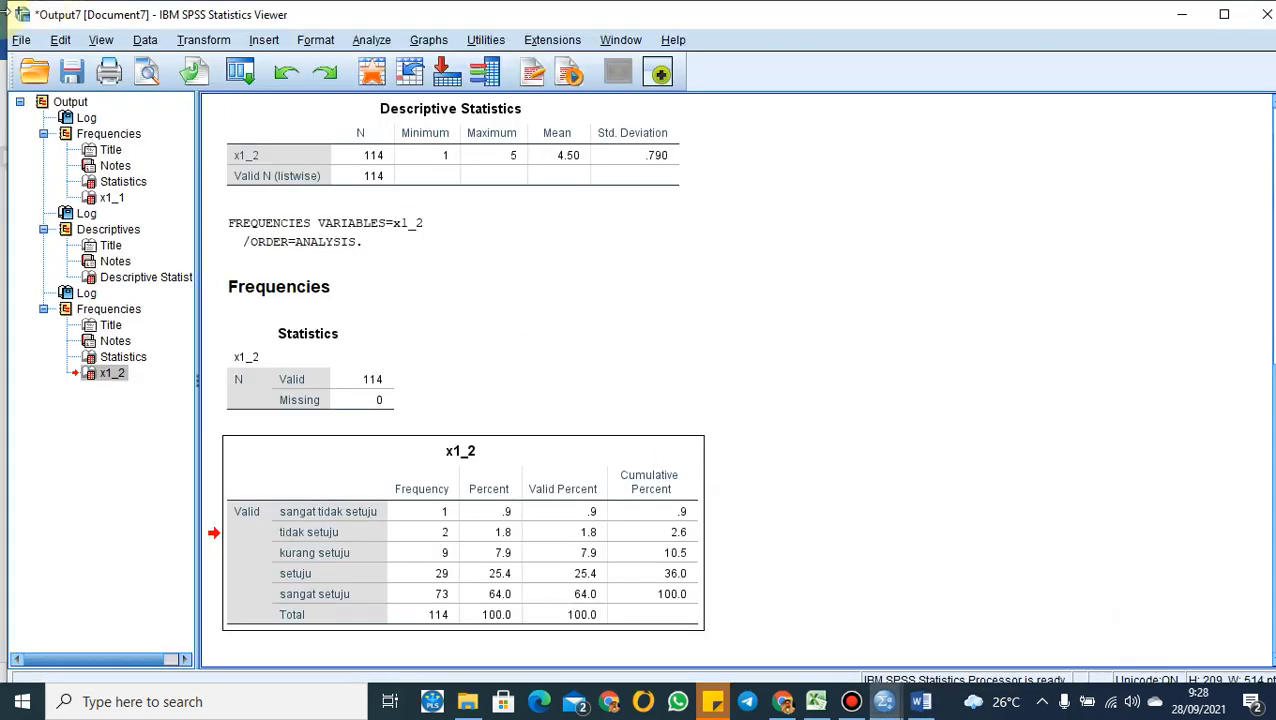
left_click(371, 40)
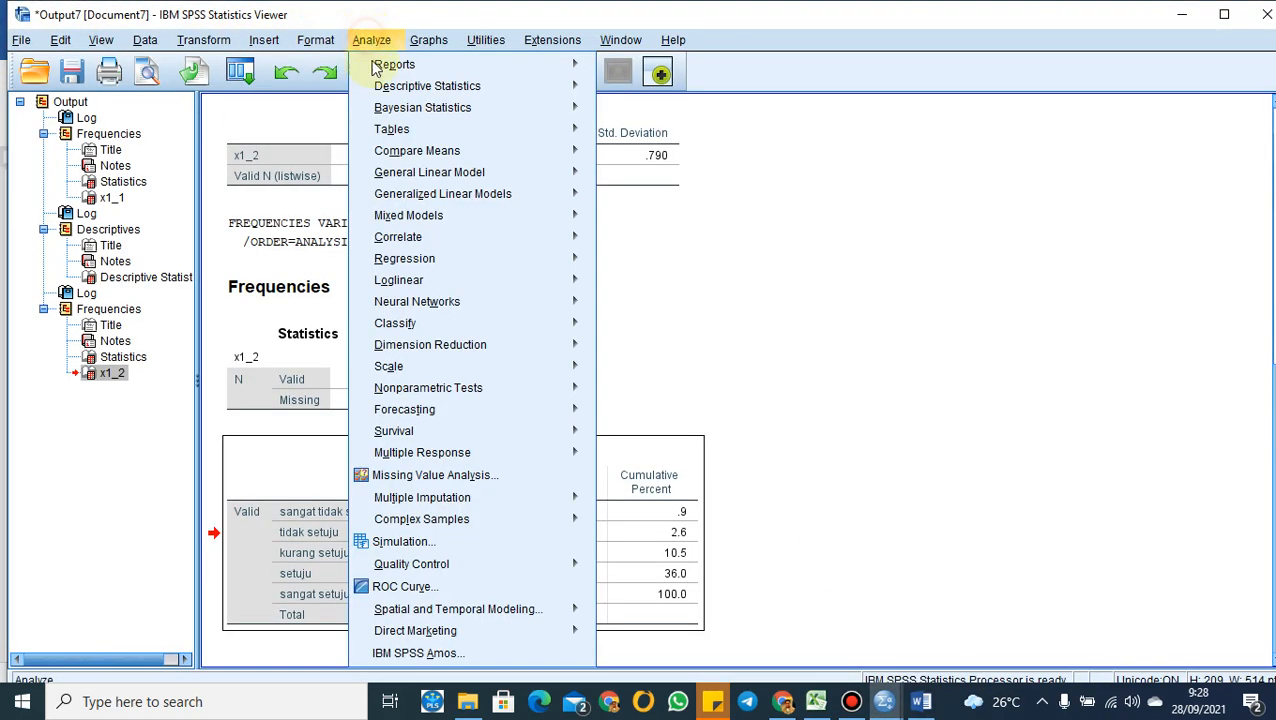
mouse_move(387, 224)
mouse_move(394, 248)
mouse_move(409, 270)
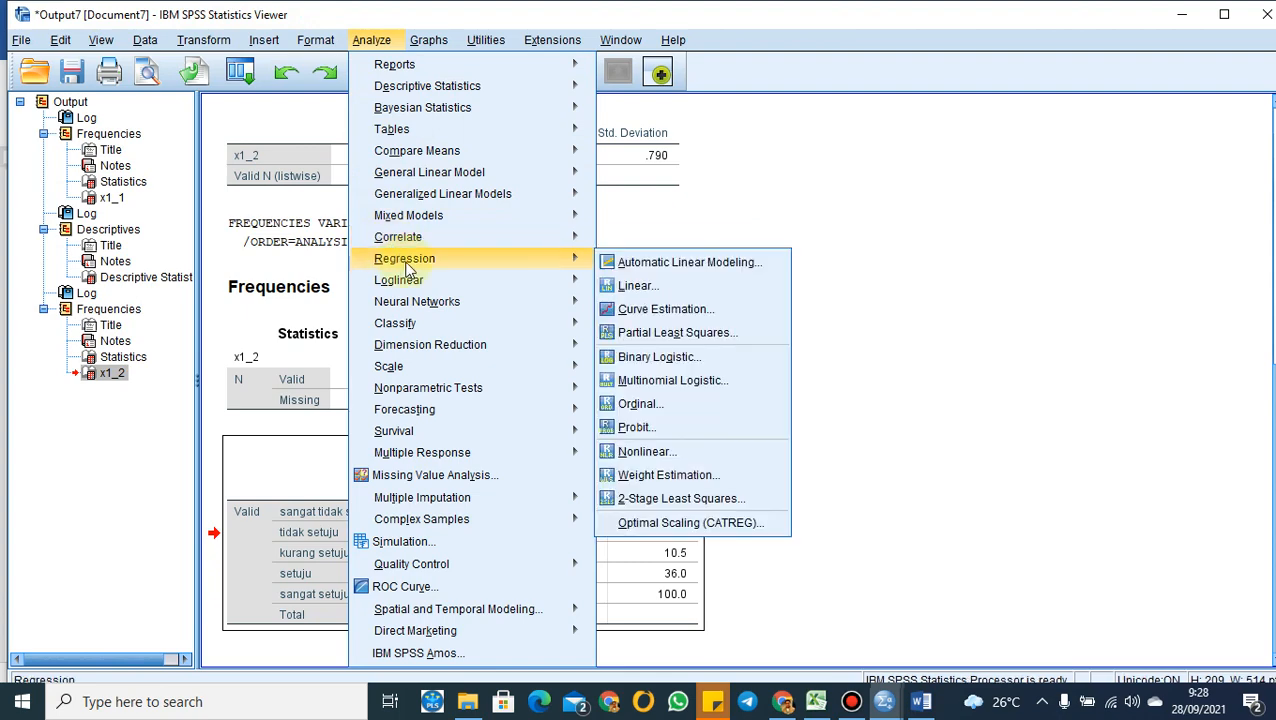
mouse_move(585, 280)
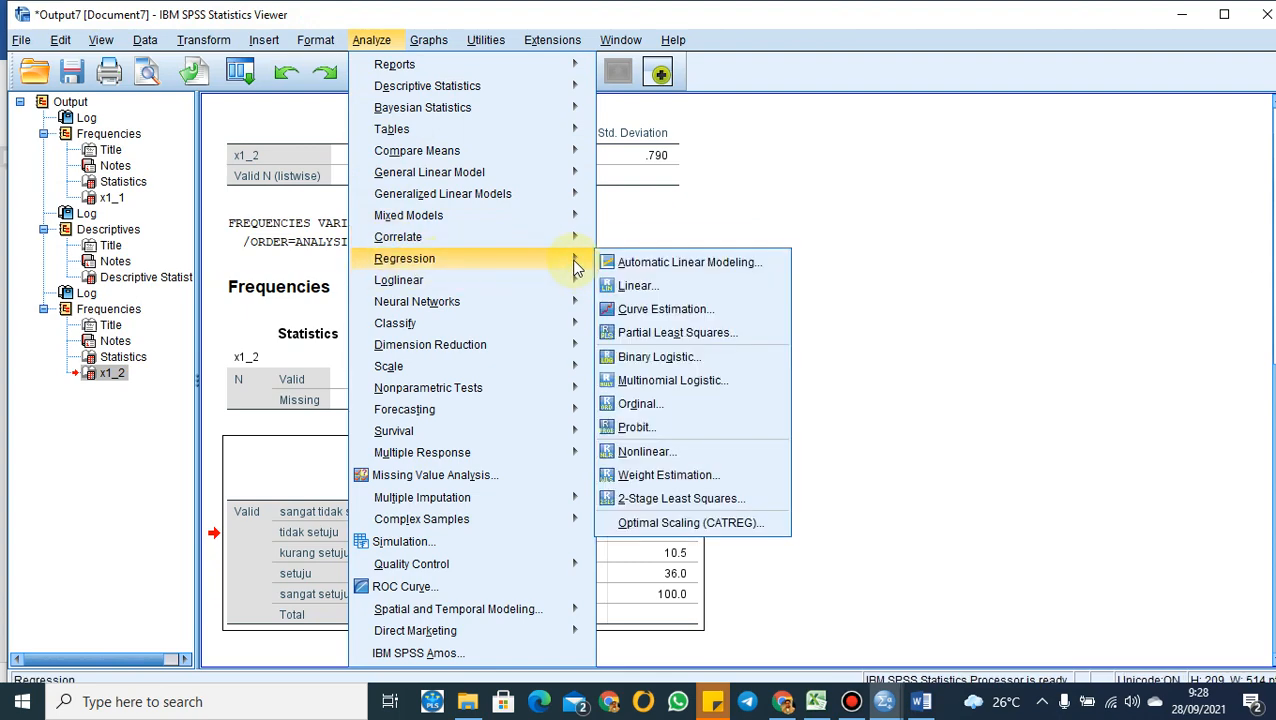
left_click(625, 285)
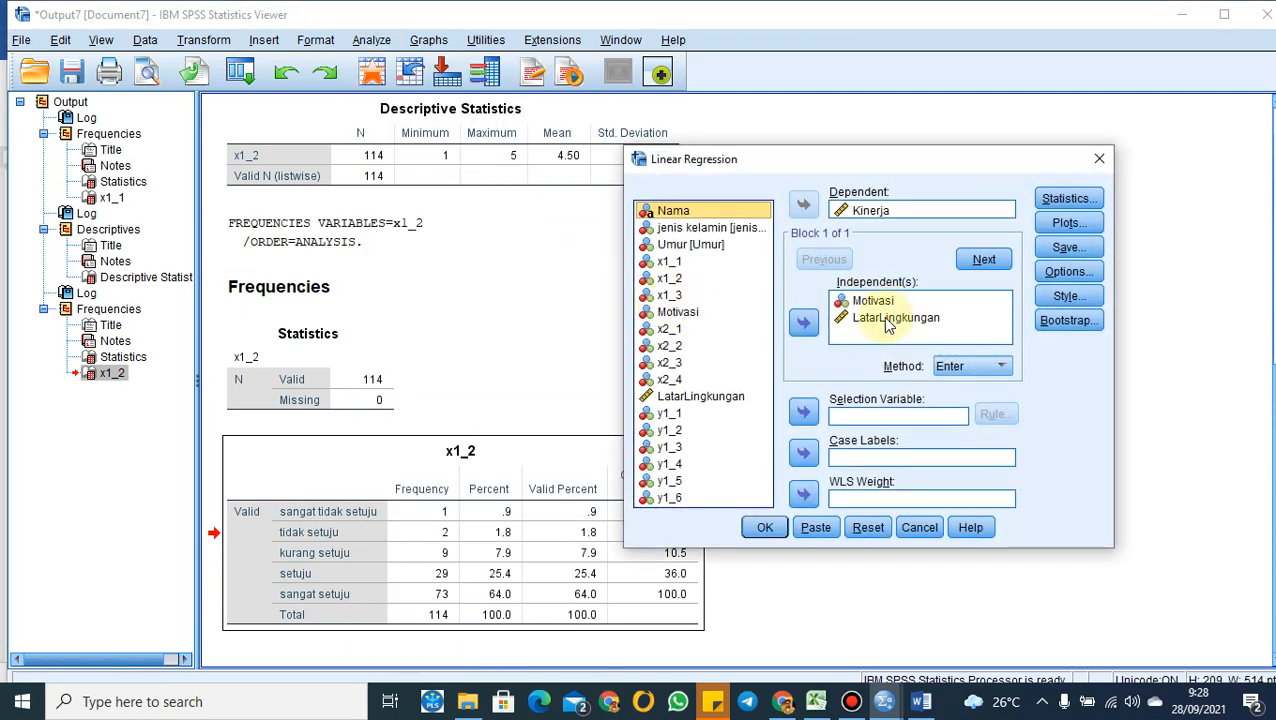
left_click(765, 527)
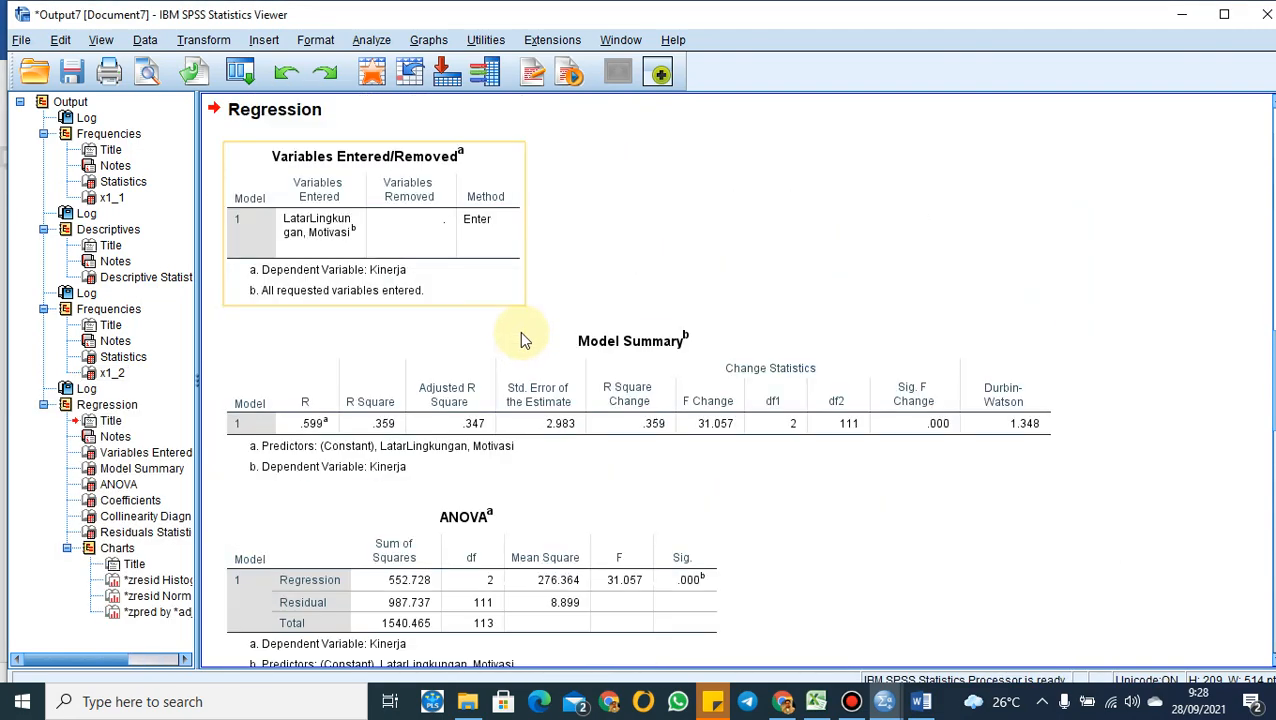
Copy the Model Summary table from the SPSS regression output and paste it under "R2" in the Word document
left_click(519, 331)
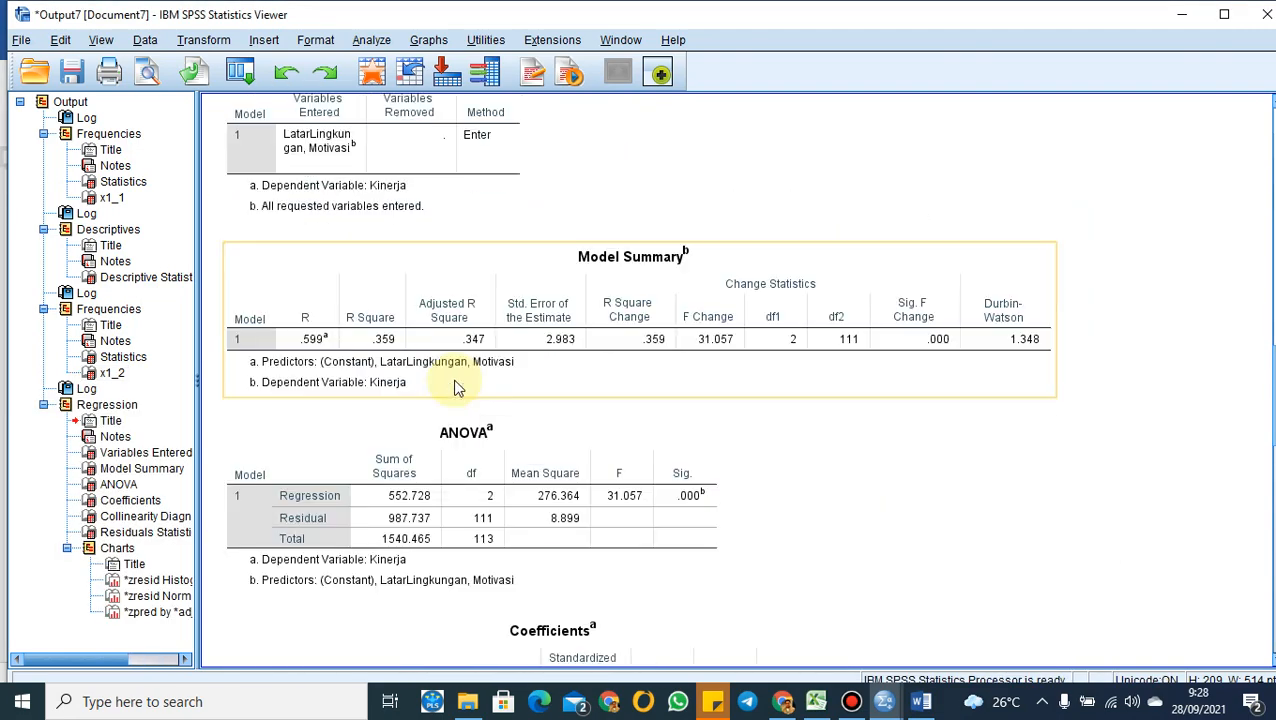
right_click(376, 279)
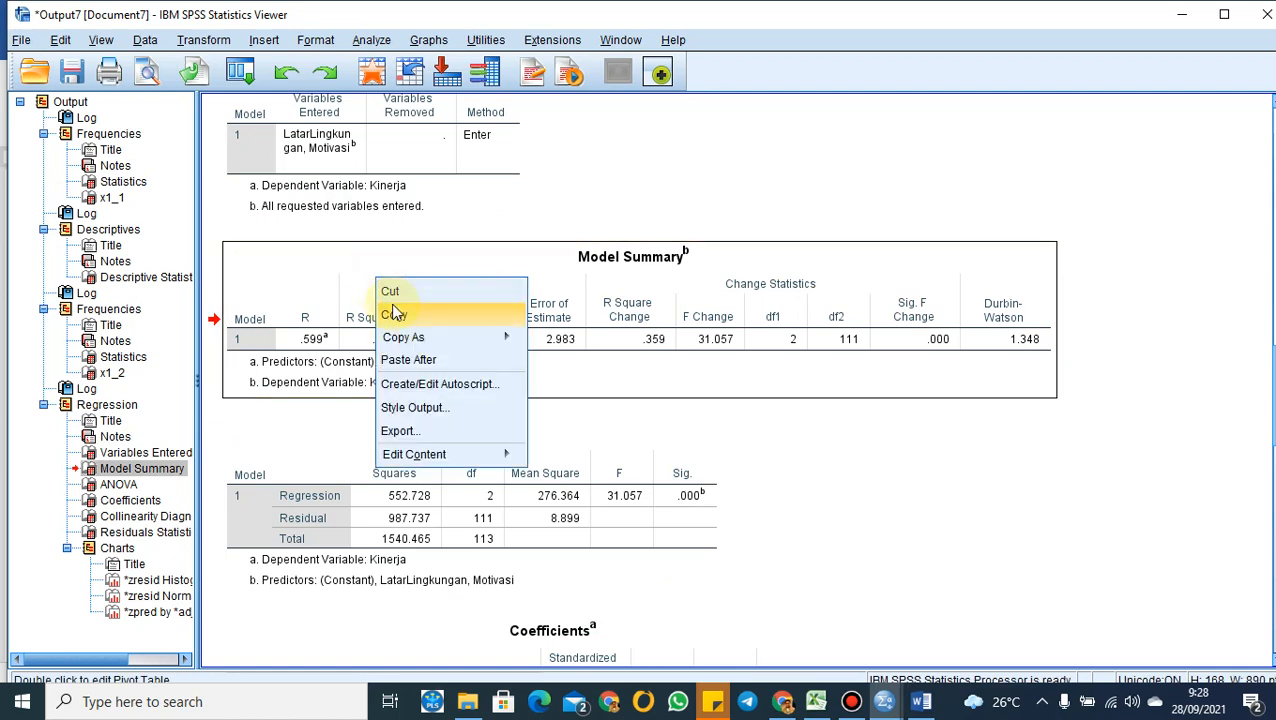
left_click(392, 313)
left_click(921, 701)
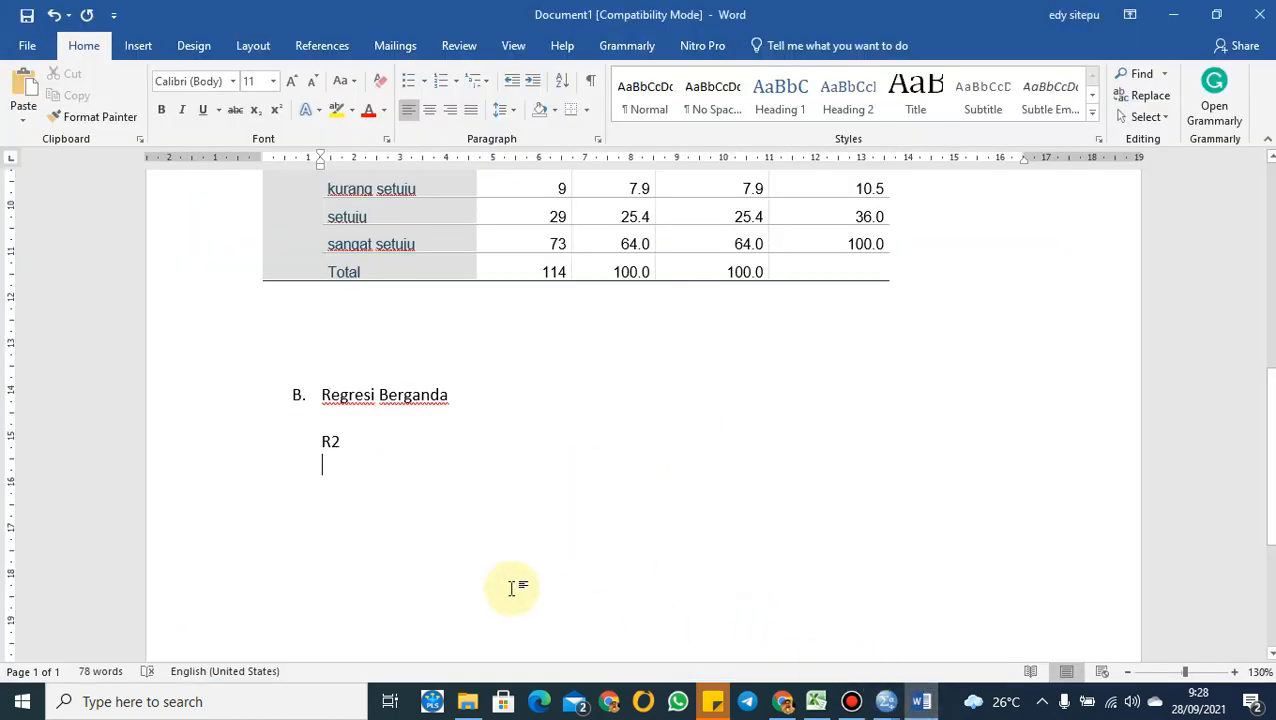
key("ctrl+v")
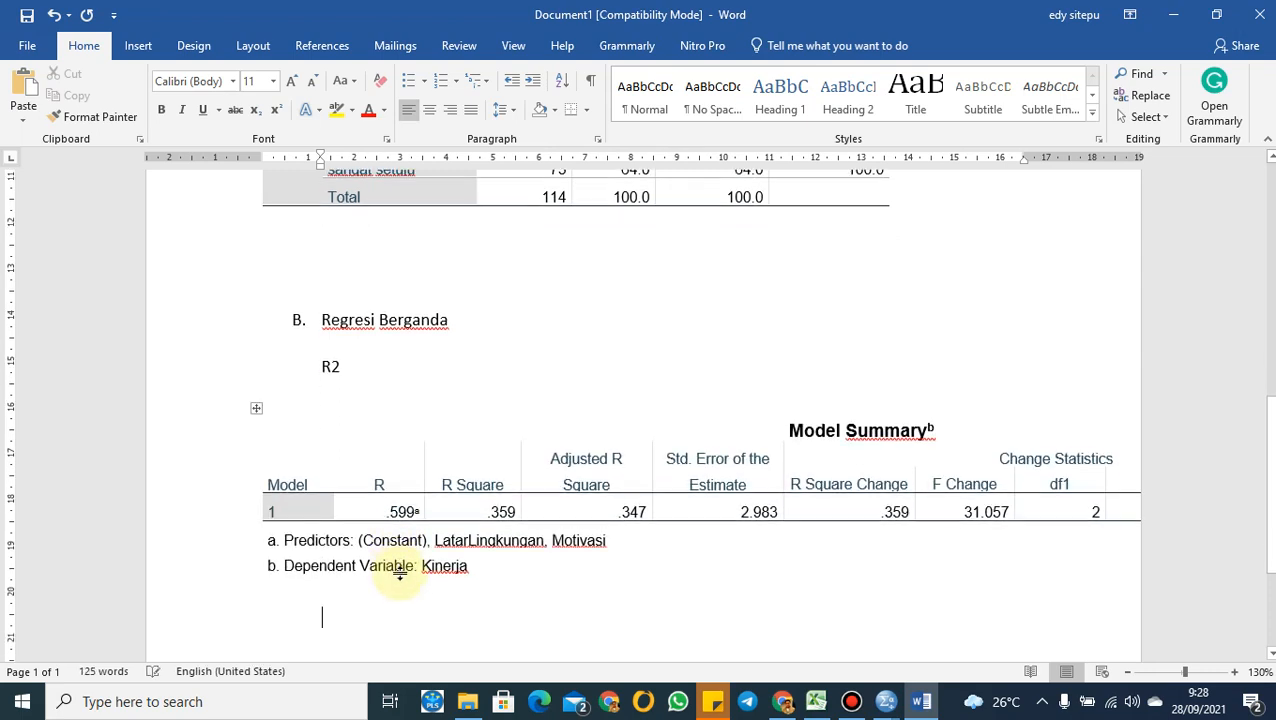
left_click(258, 406)
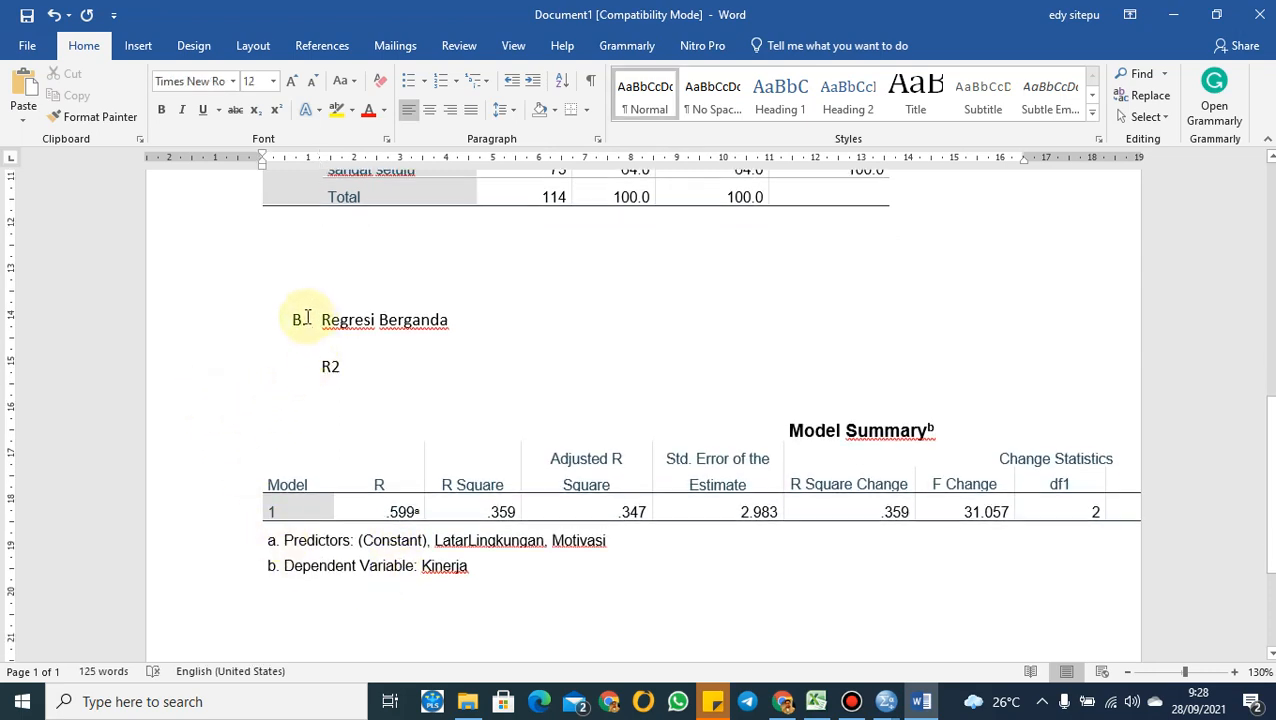
scroll(397, 481, "down", 3)
left_click(384, 438)
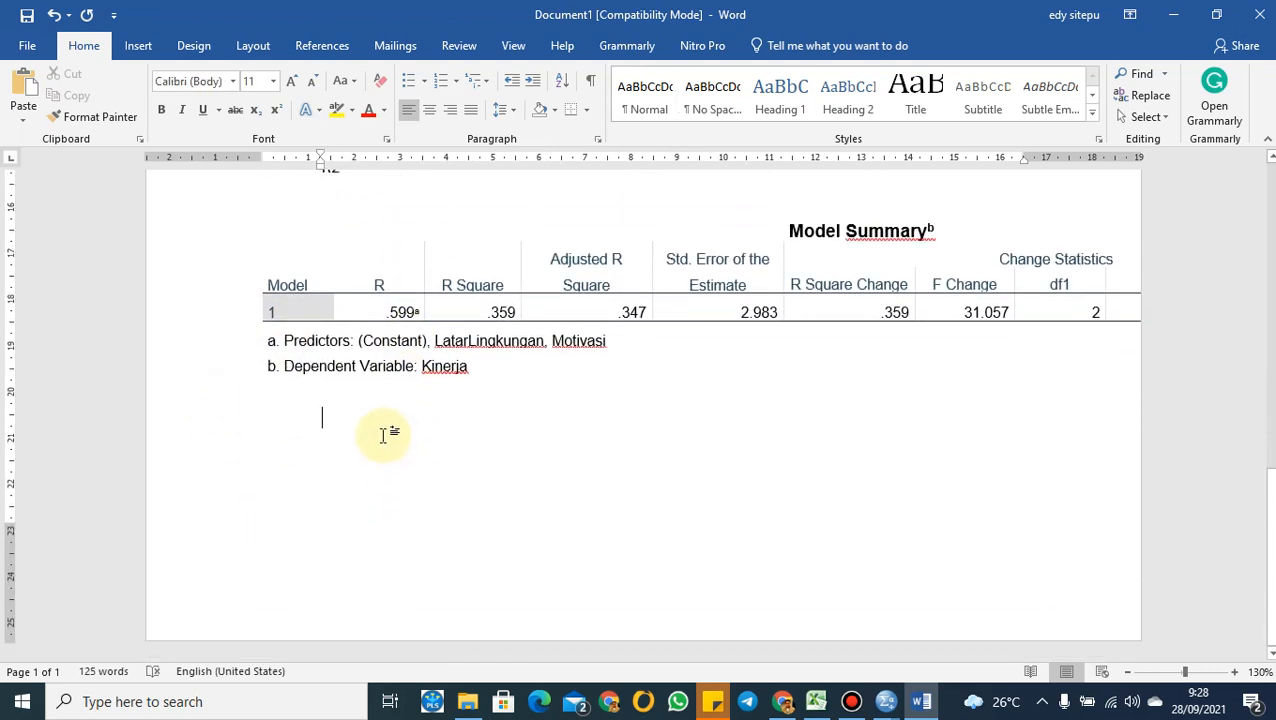
Copy the ANOVA table from the SPSS output and paste it below the Model Summary table in the Word document
left_click(782, 701)
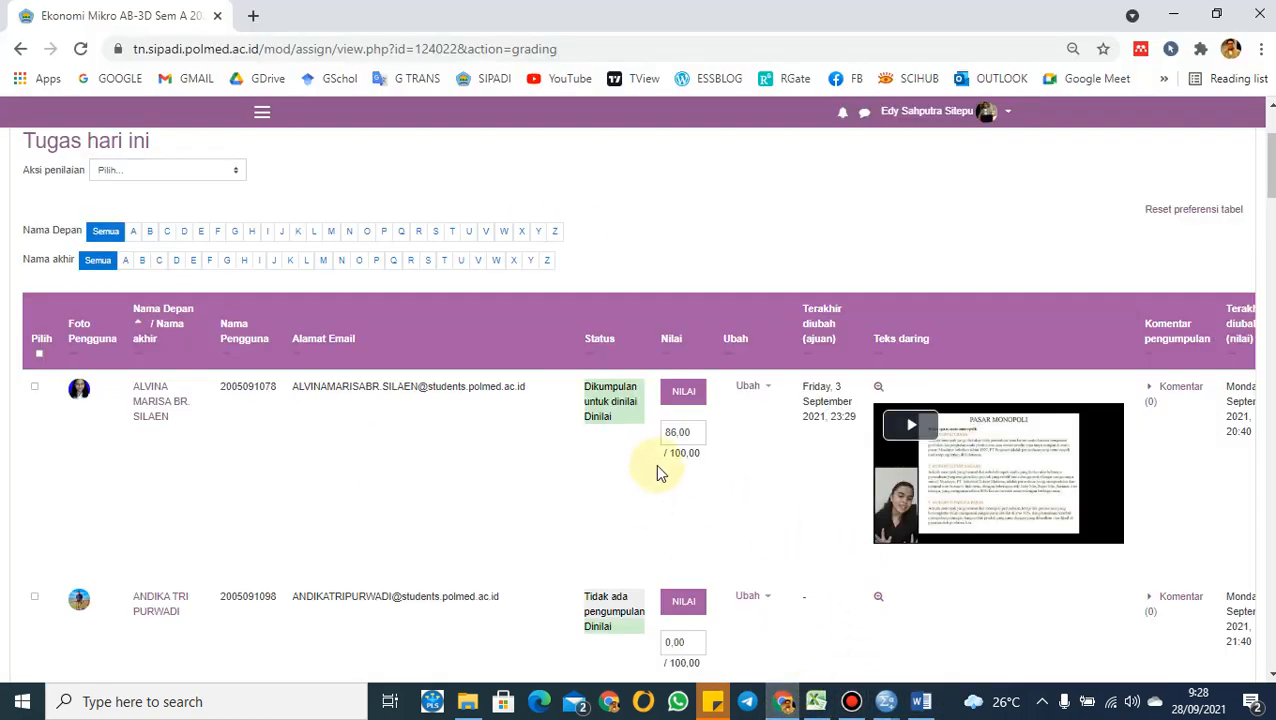
left_click(921, 701)
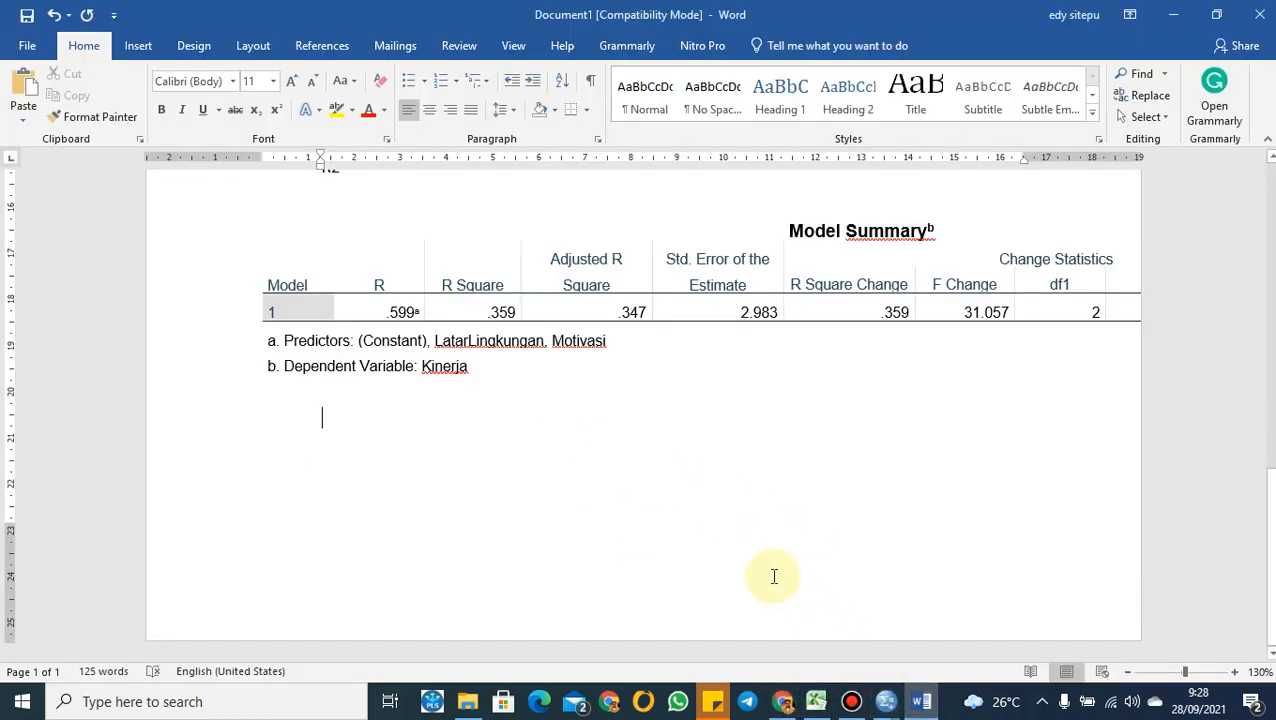
left_click(886, 701)
left_click(1100, 630)
scroll(766, 541, "down", 2)
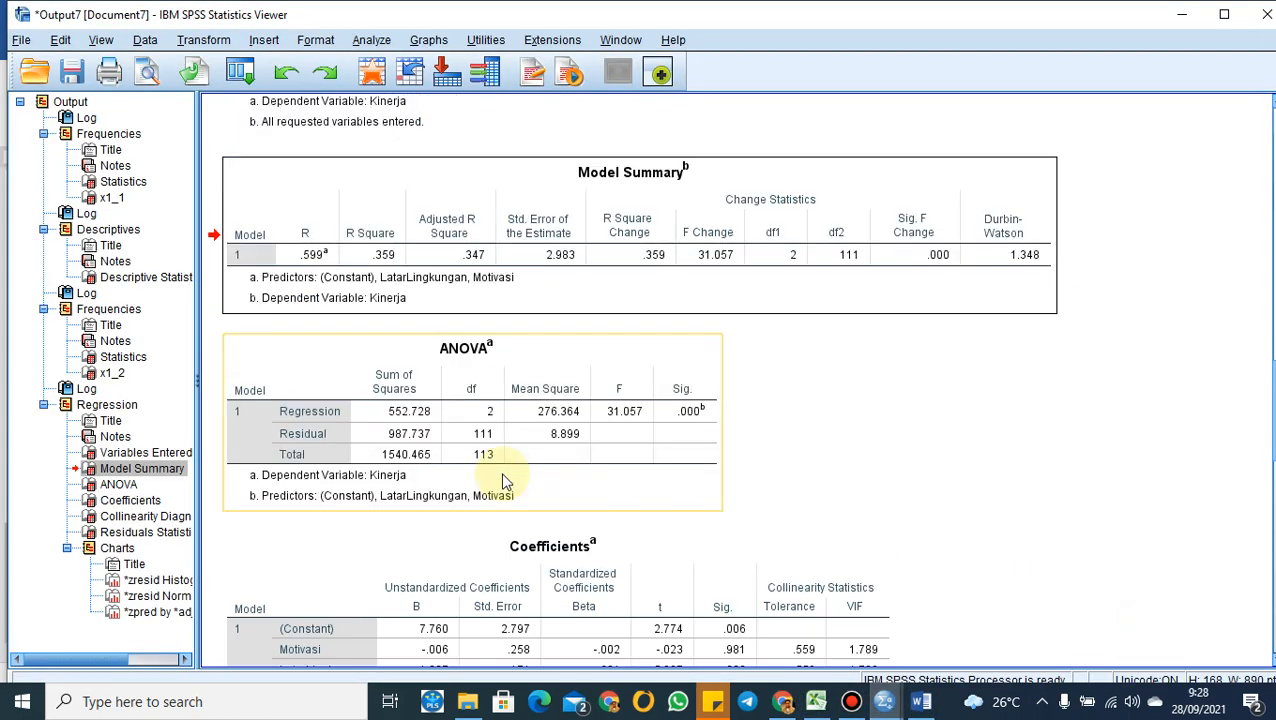
right_click(535, 356)
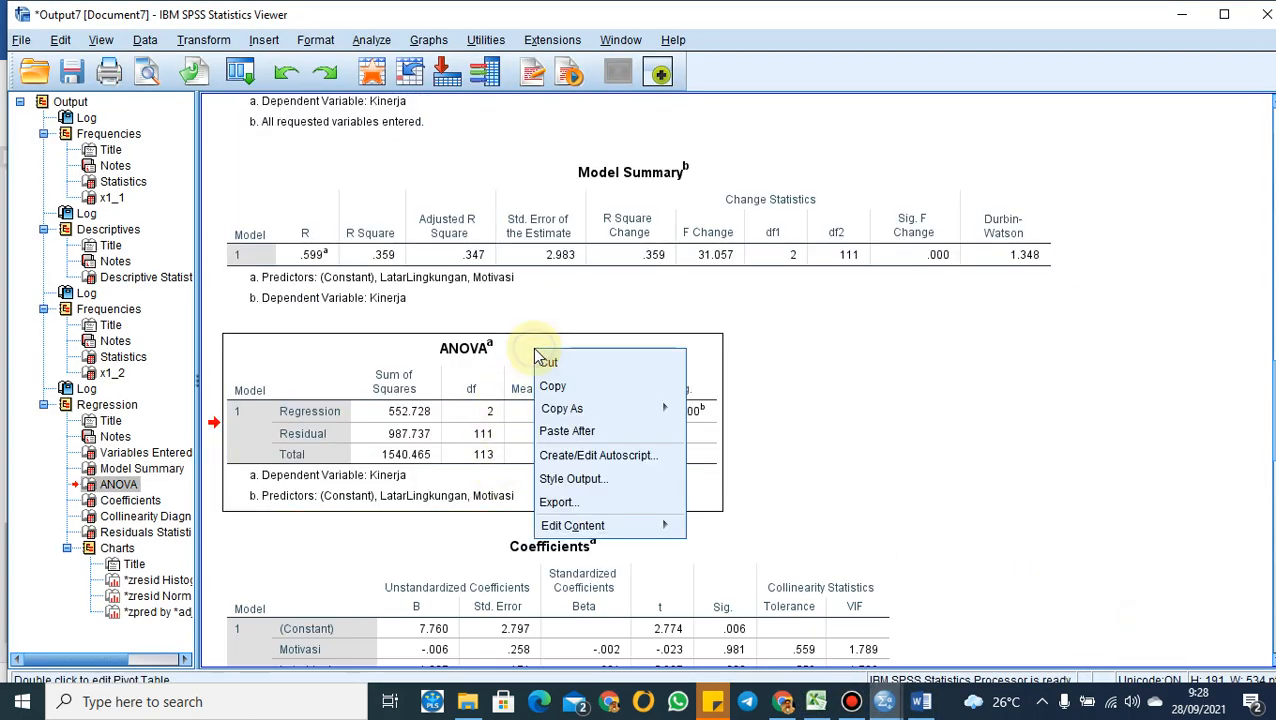
left_click(545, 386)
left_click(920, 701)
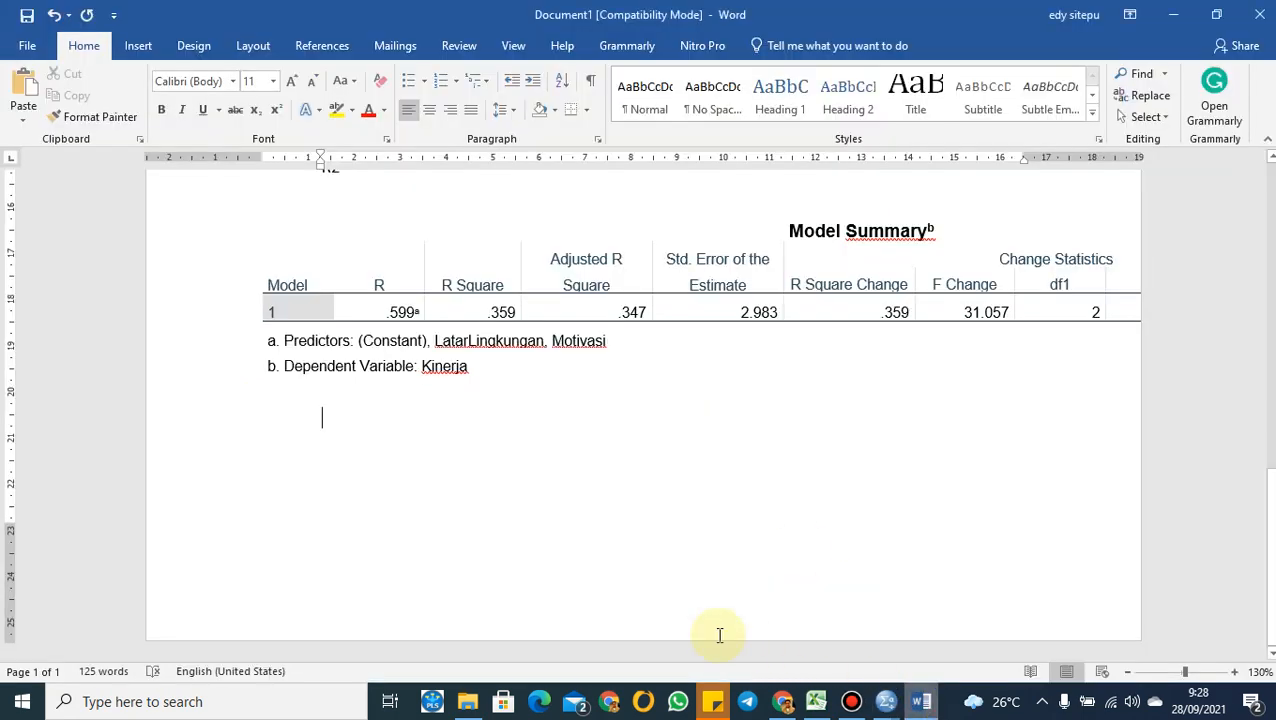
left_click(393, 487)
key("ctrl+v")
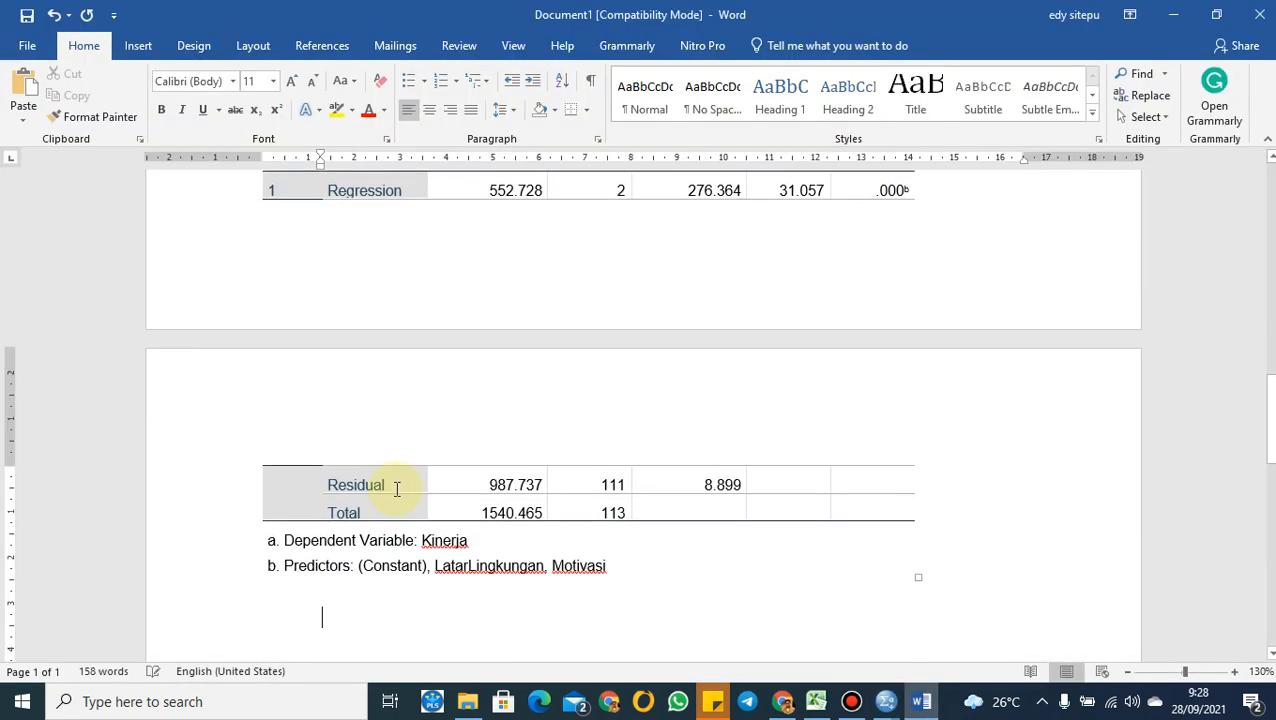
Copy the Coefficients table from the SPSS output and paste it below the ANOVA table in the Word document
left_click(885, 701)
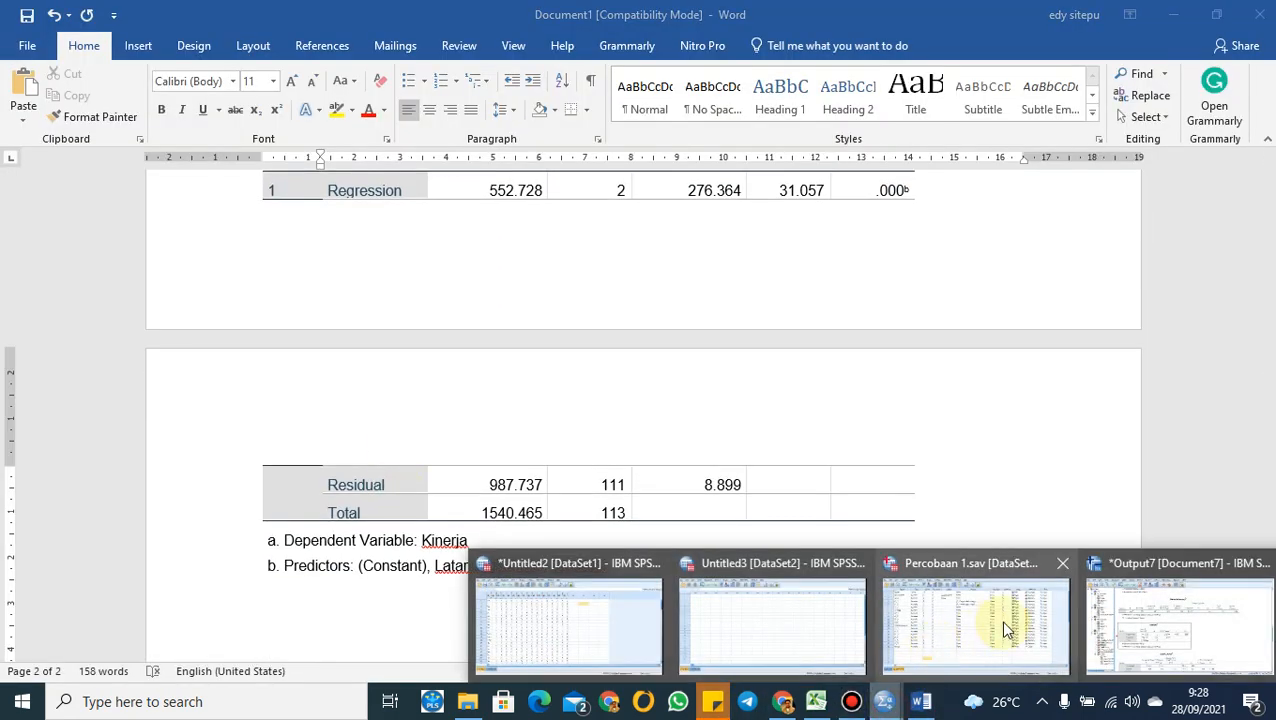
left_click(1195, 632)
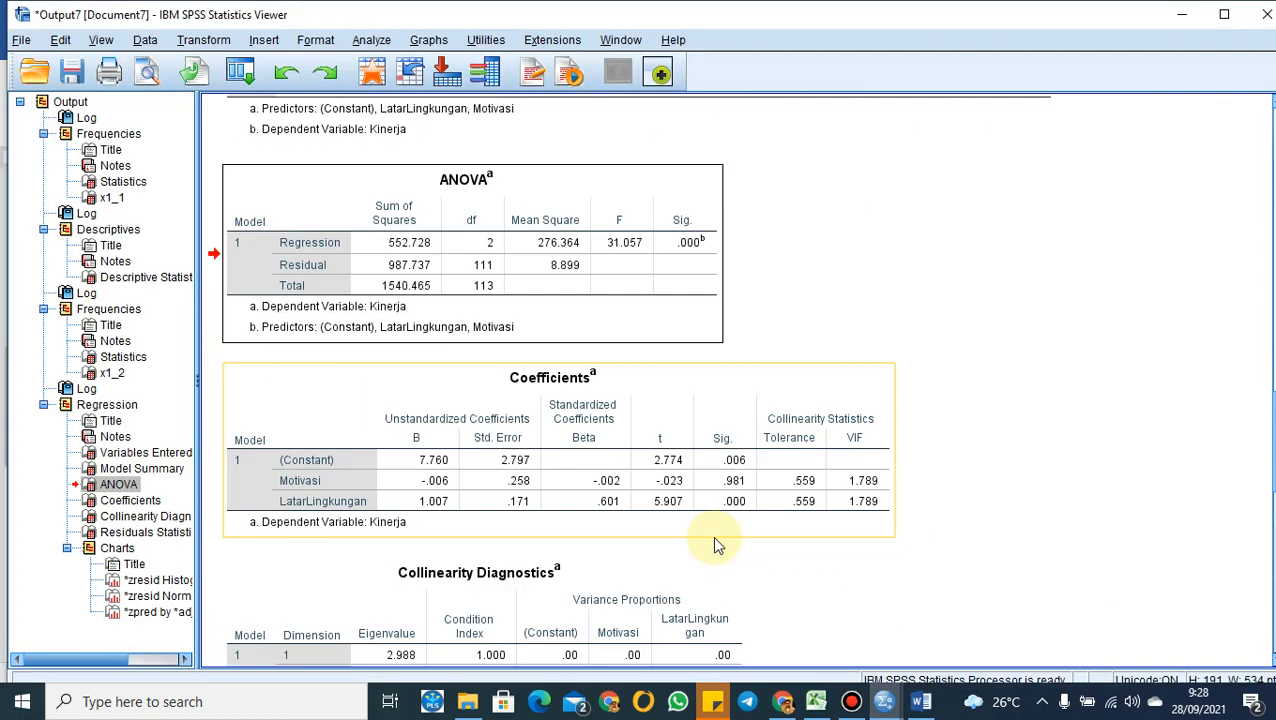
left_click(650, 412)
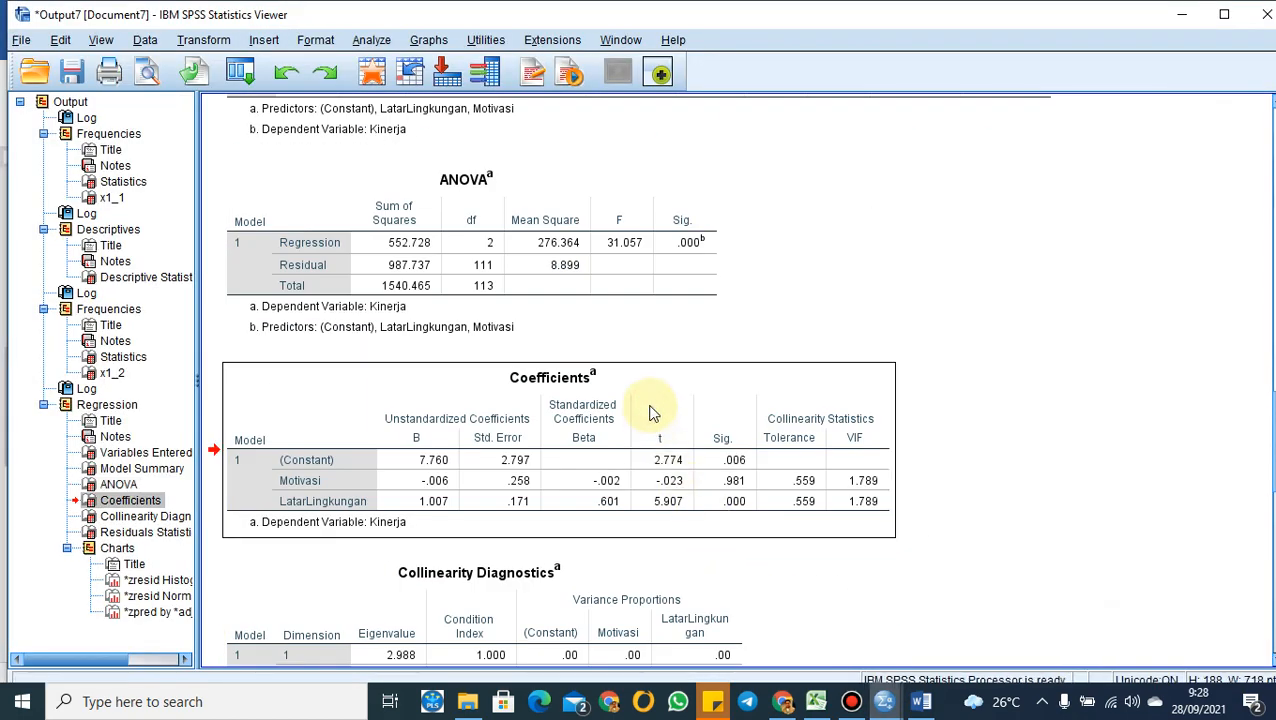
scroll(690, 480, "down", 5)
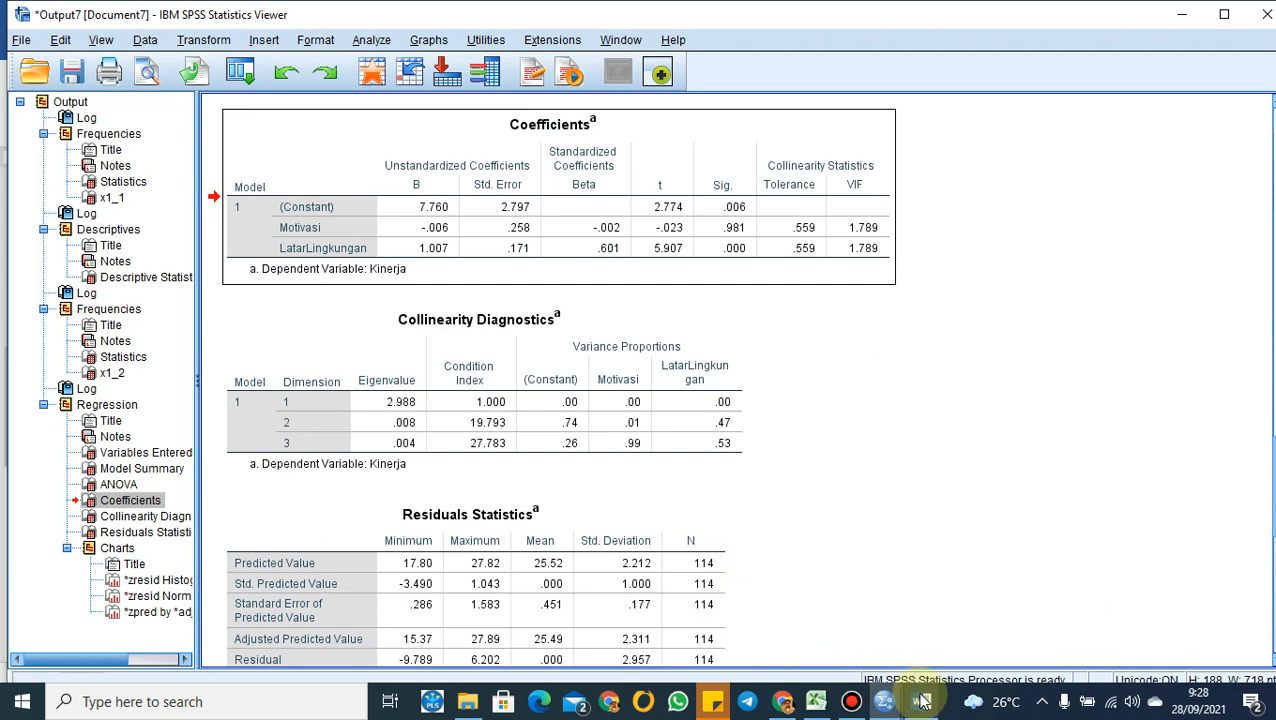
mouse_move(922, 700)
scroll(1005, 502, "down", 3)
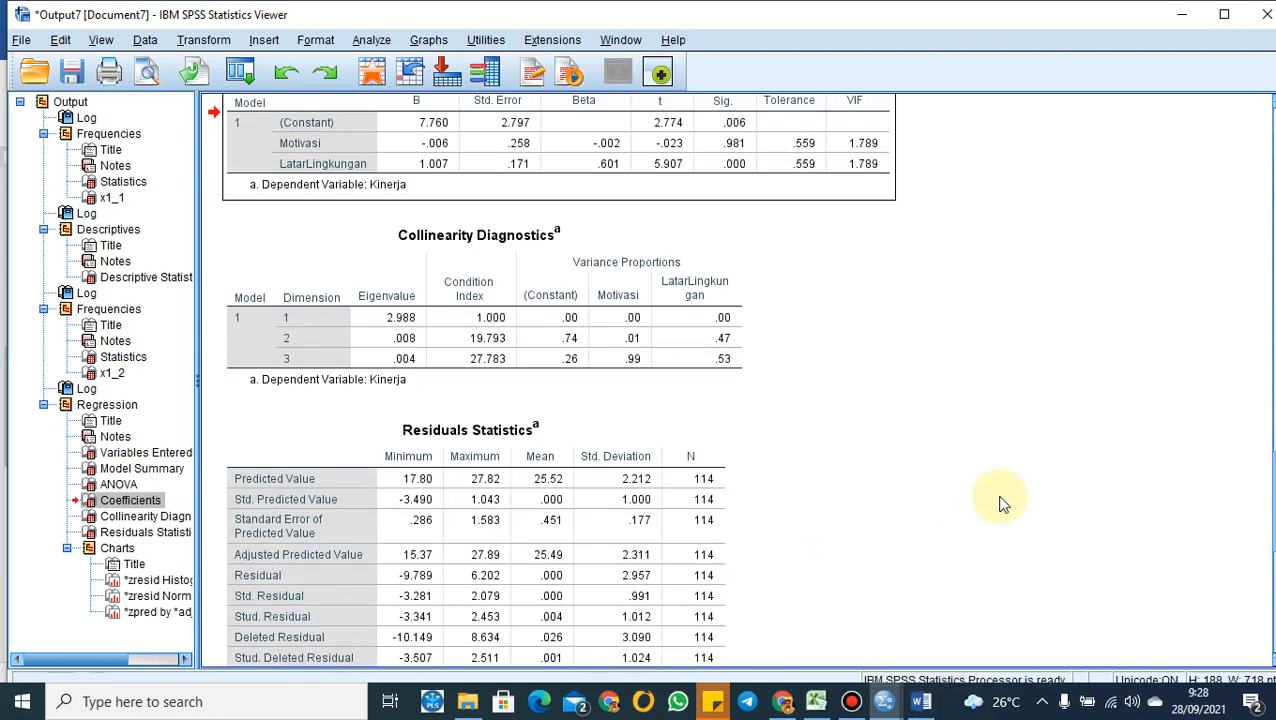
left_click(921, 701)
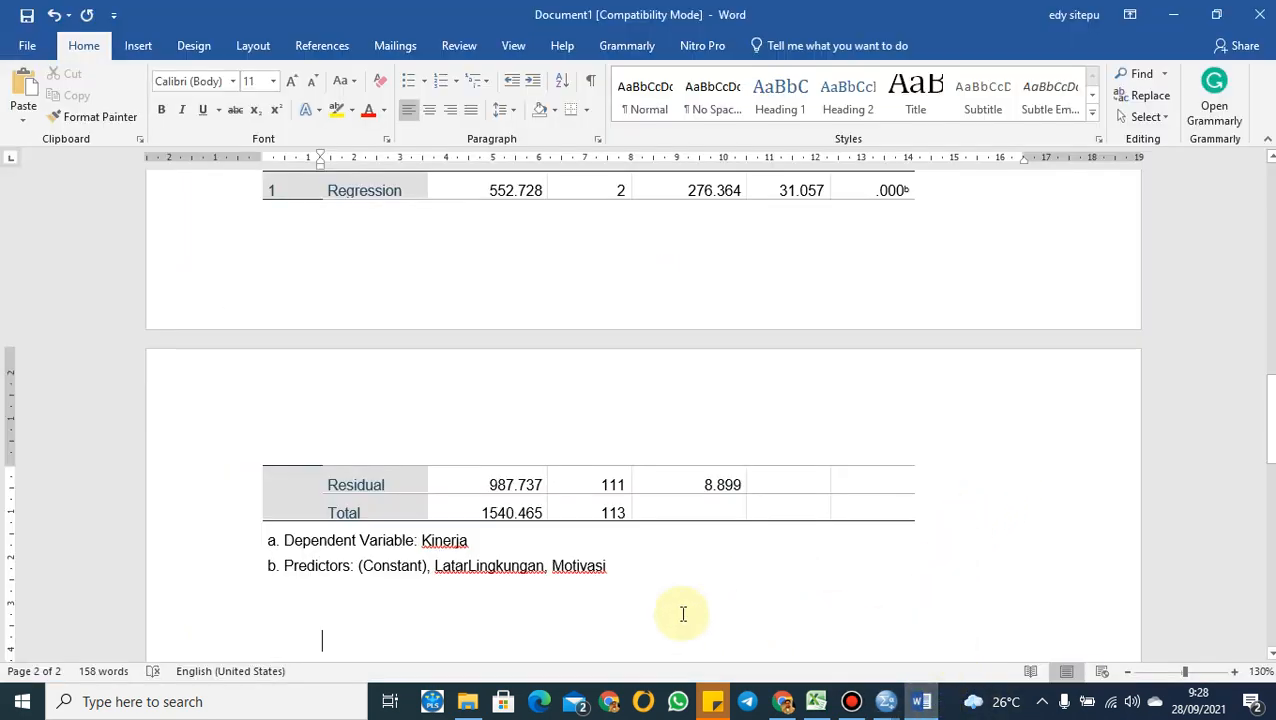
key("ctrl+v")
scroll(380, 622, "down", 5)
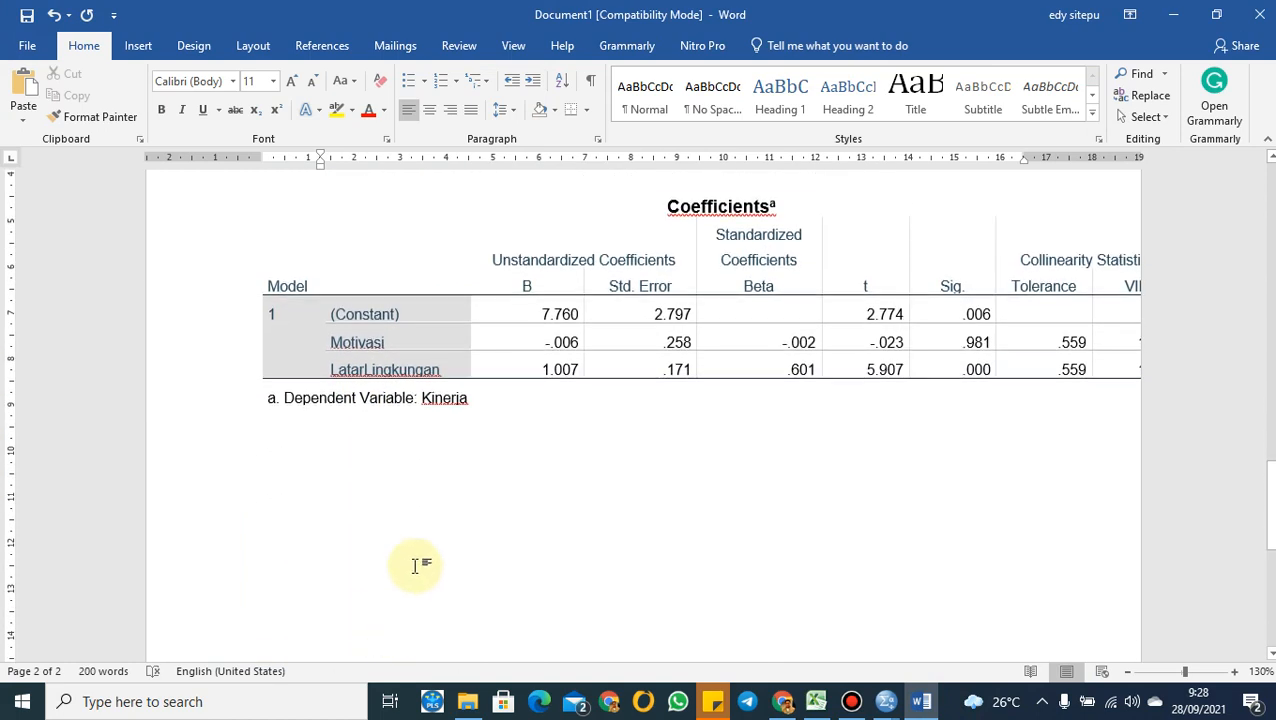
Write "Dst" below the Coefficients table, followed after a gap by the heading "Uji asumsi klasik:"
left_click(414, 566)
type("Dst   Uji a")
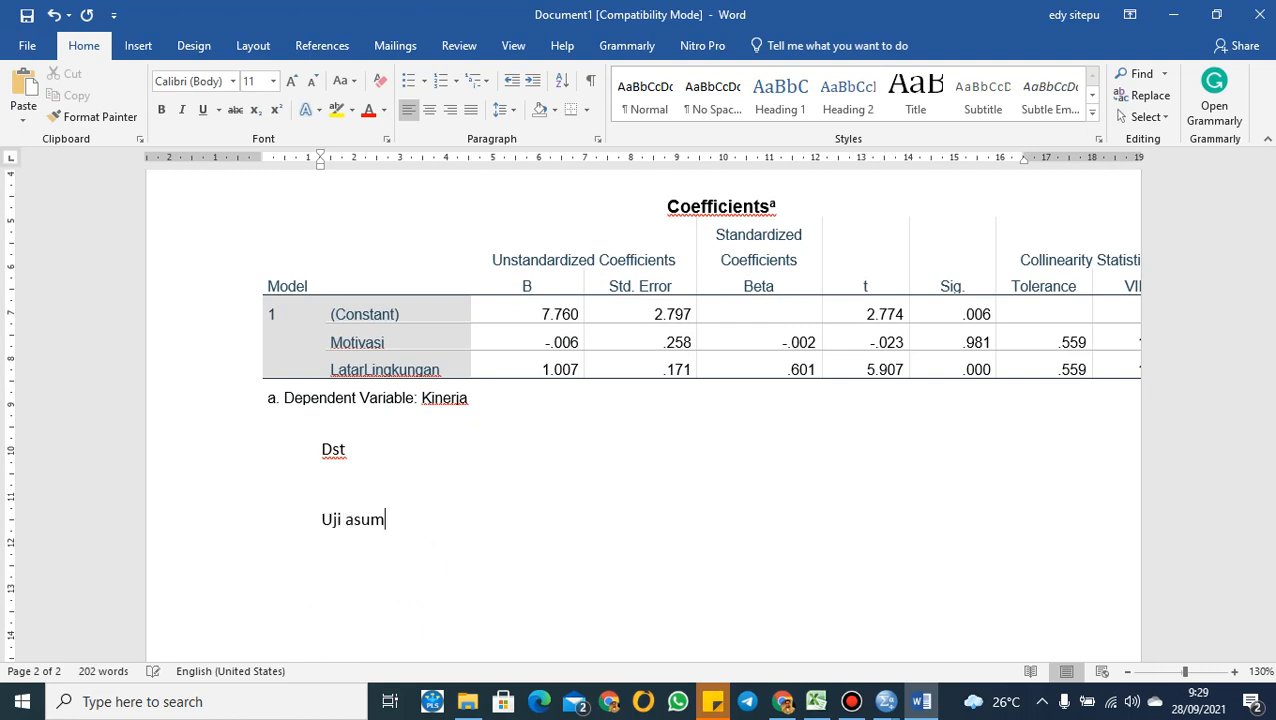
type("sumsi klasik:")
key("Return")
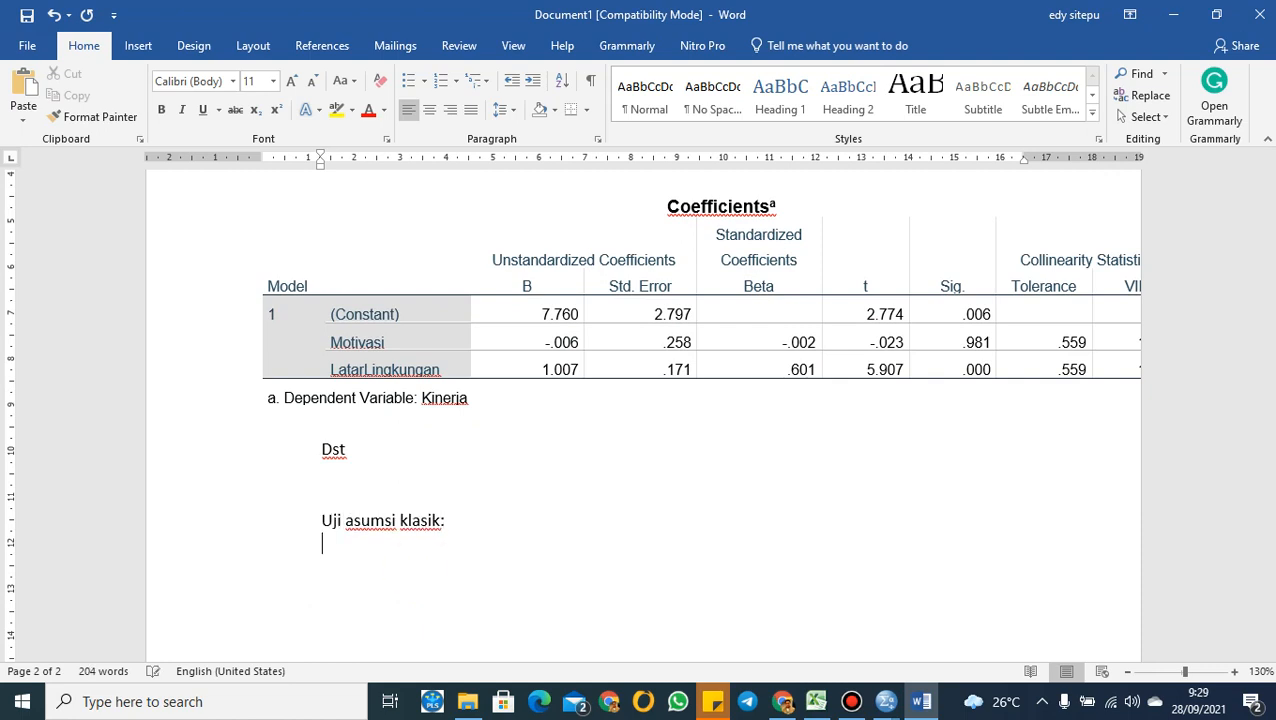
Under "Uji asumsi klasik:", write a numbered list: "Uji multikolinieritas", "Uji heteroskedastisitas", "Uji autokorelasi" and "Uji normalisas"
type("1) Uji ")
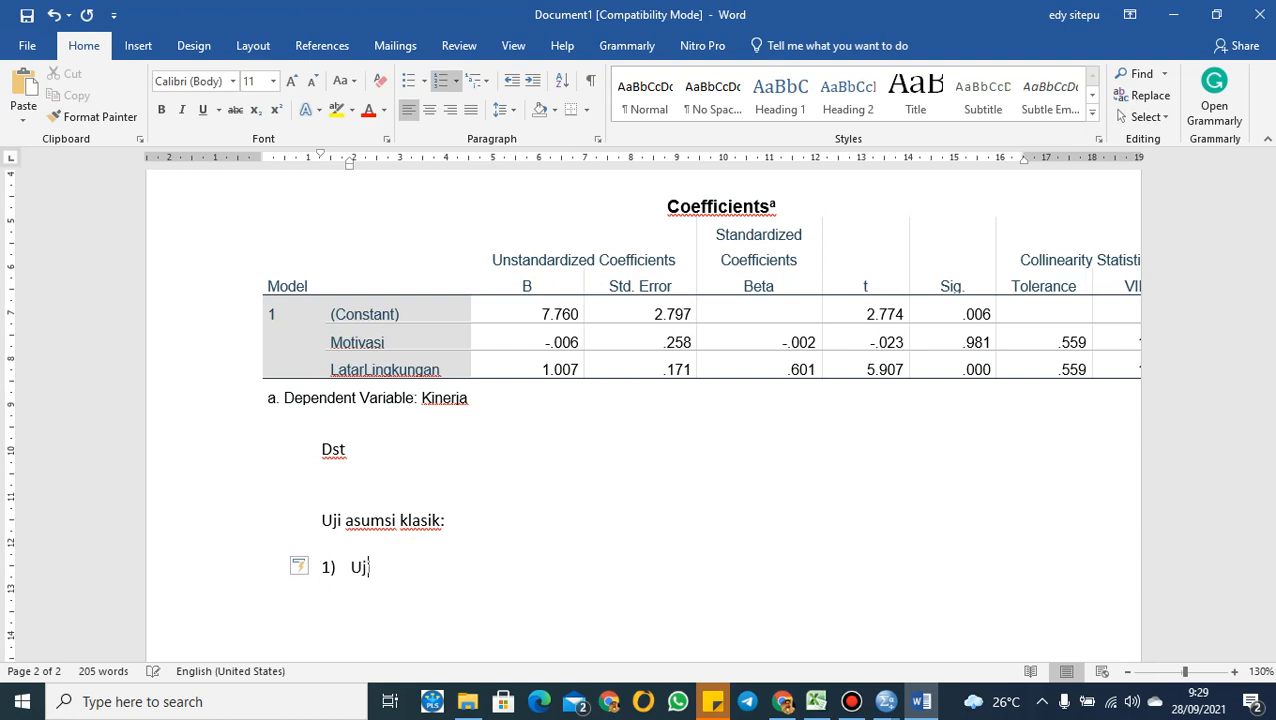
type("multikolinieritas")
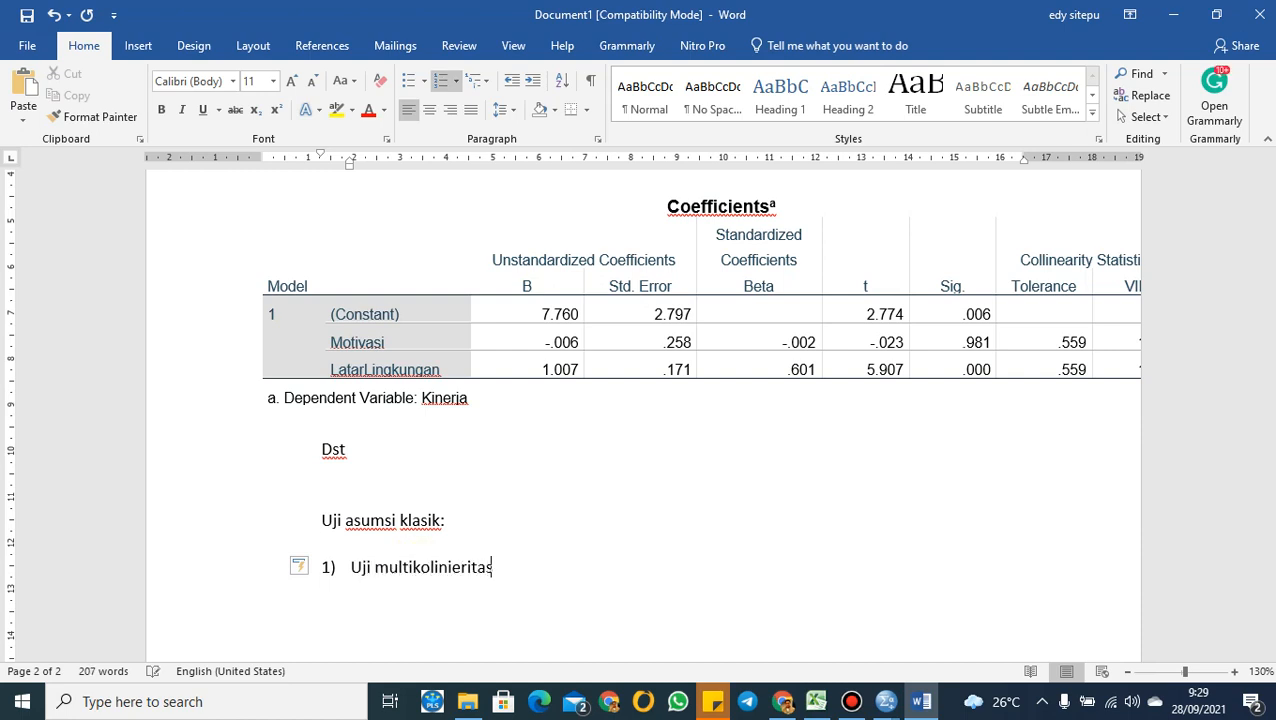
key("Return")
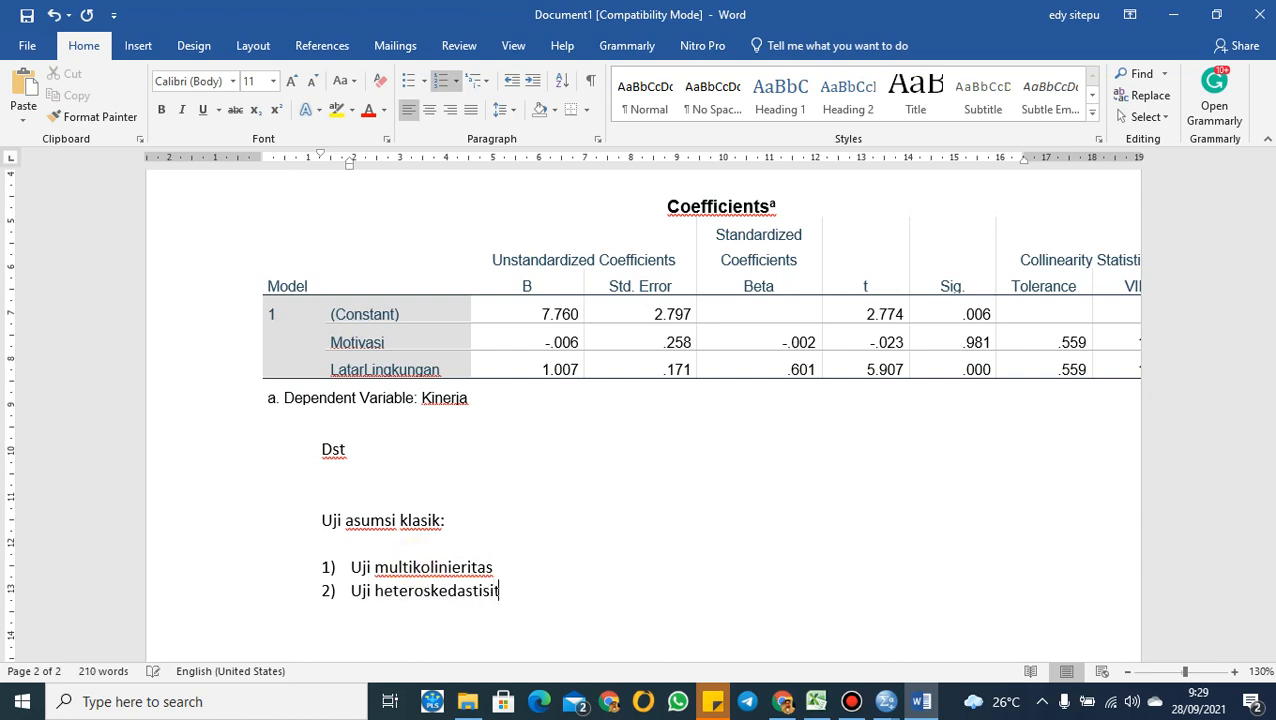
type("Uji autokorelasi")
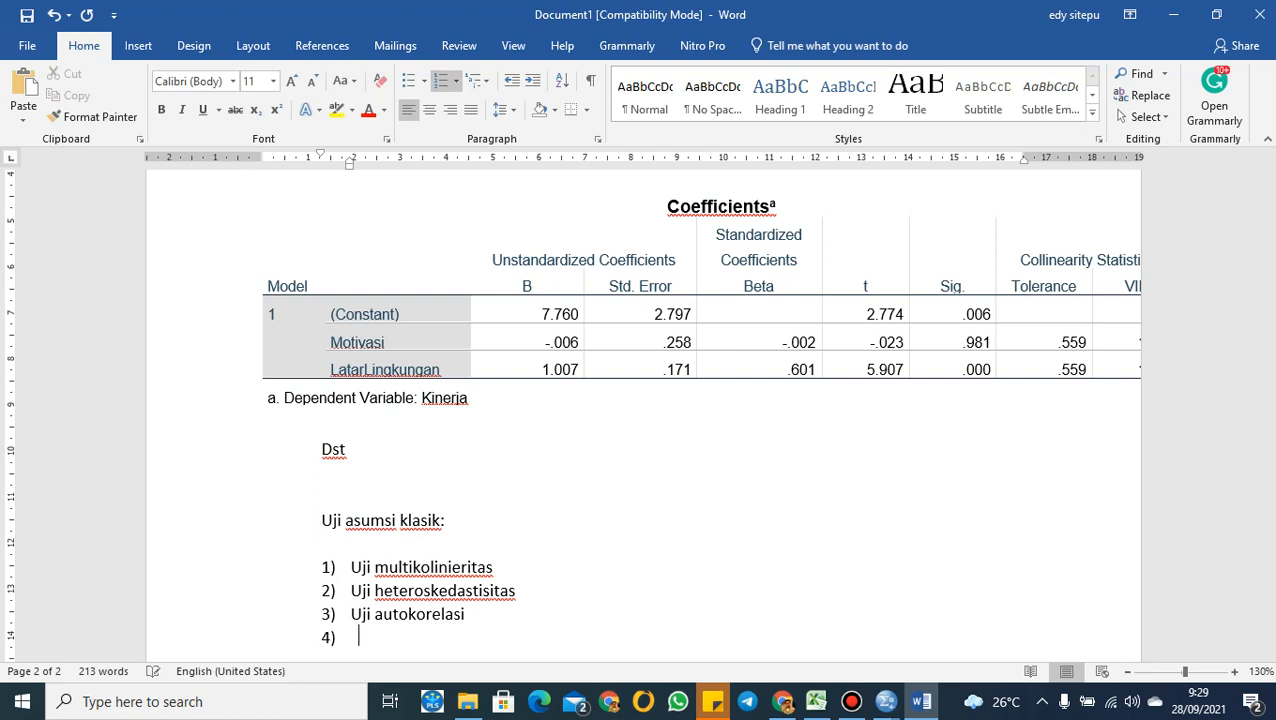
type("Uji normalisas")
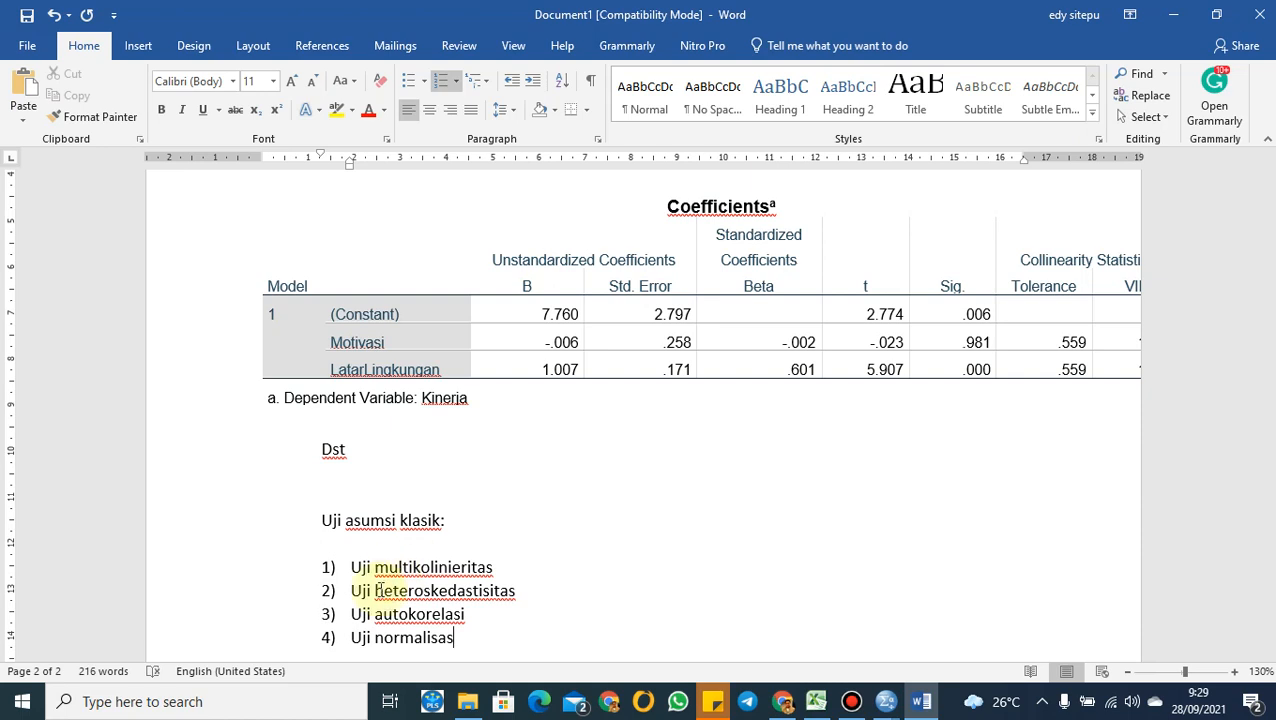
scroll(456, 478, "down", 3)
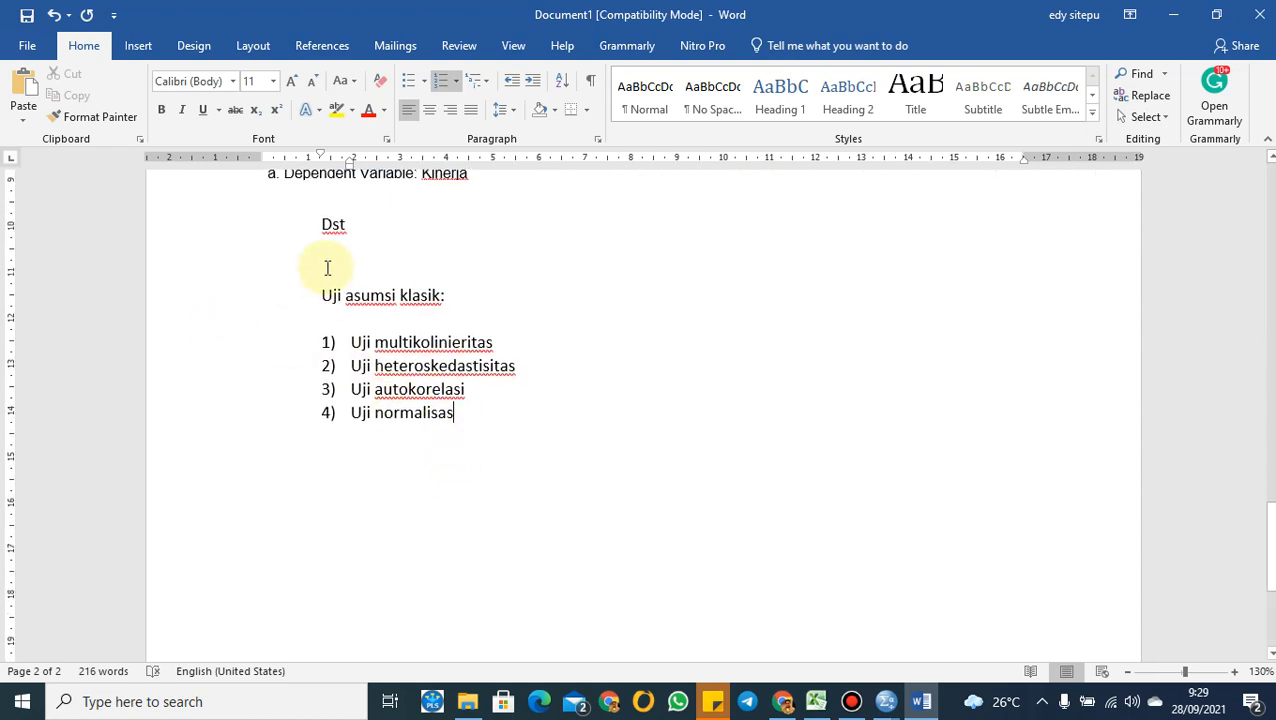
left_click_drag(300, 268, 553, 467)
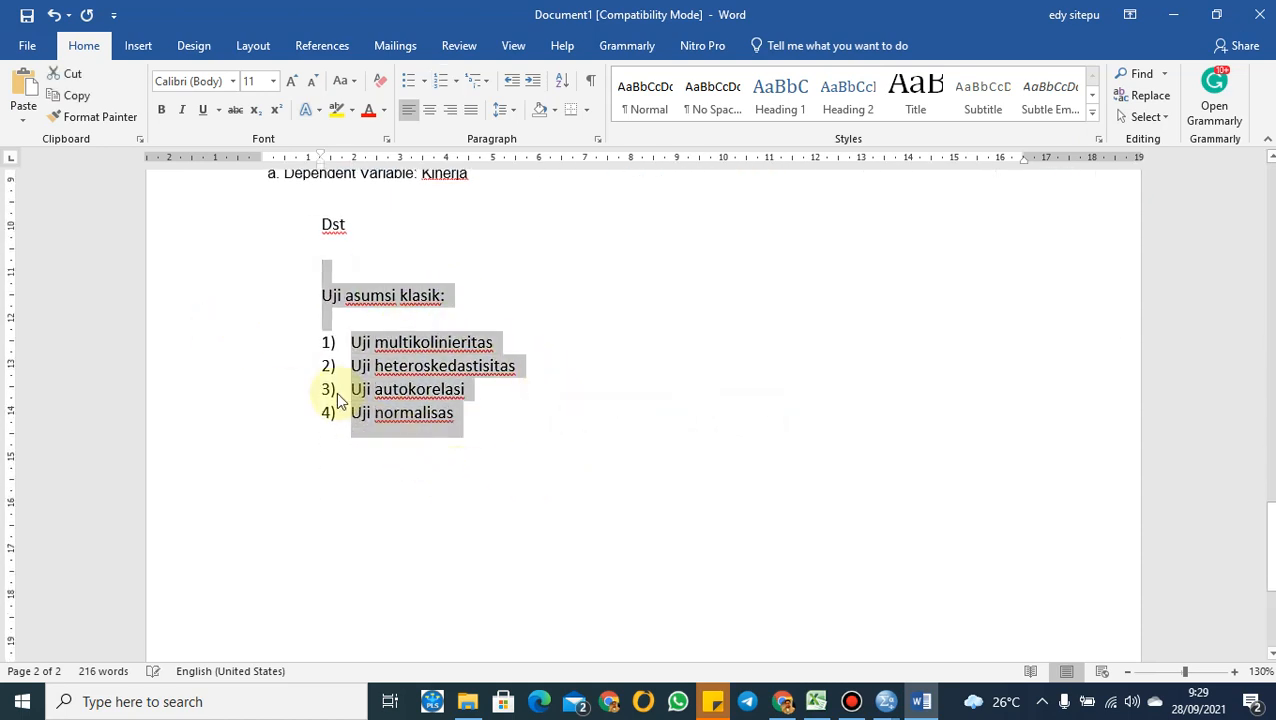
left_click(530, 342)
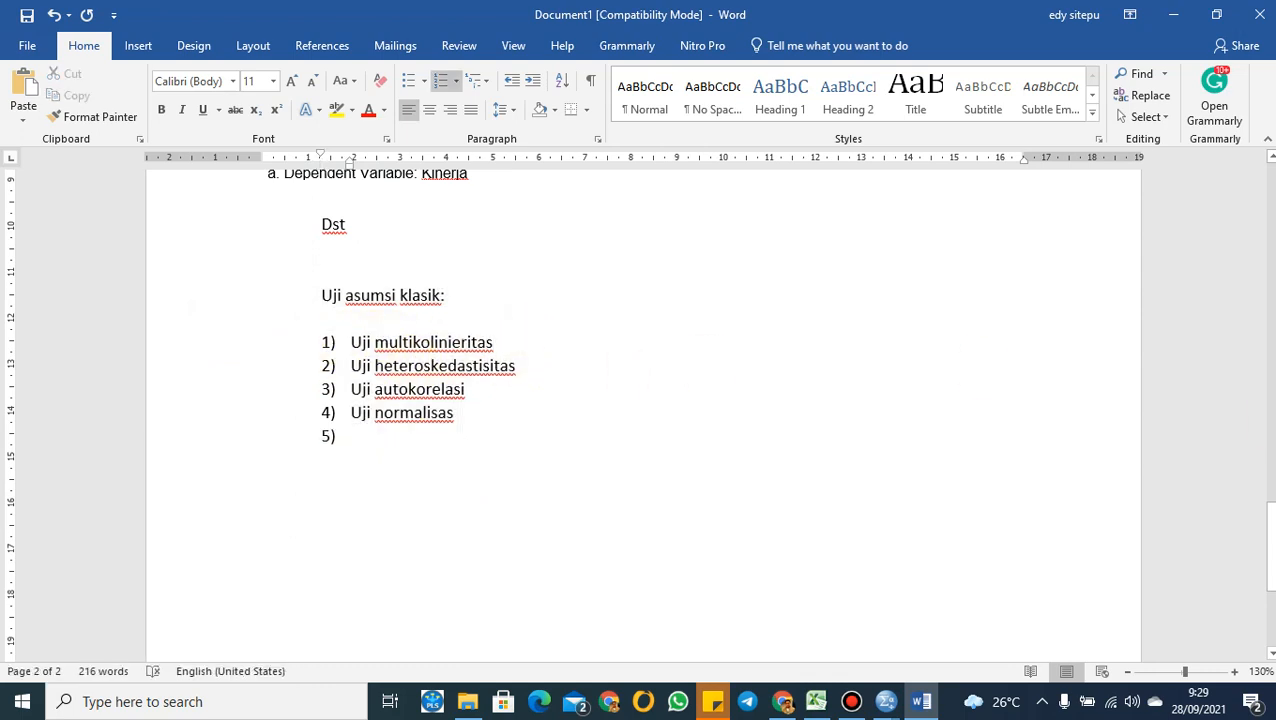
End the numbered list and write the unnumbered question "Simpulkan apa hasil penelitian ini?" below it, after a gap
left_click(481, 516)
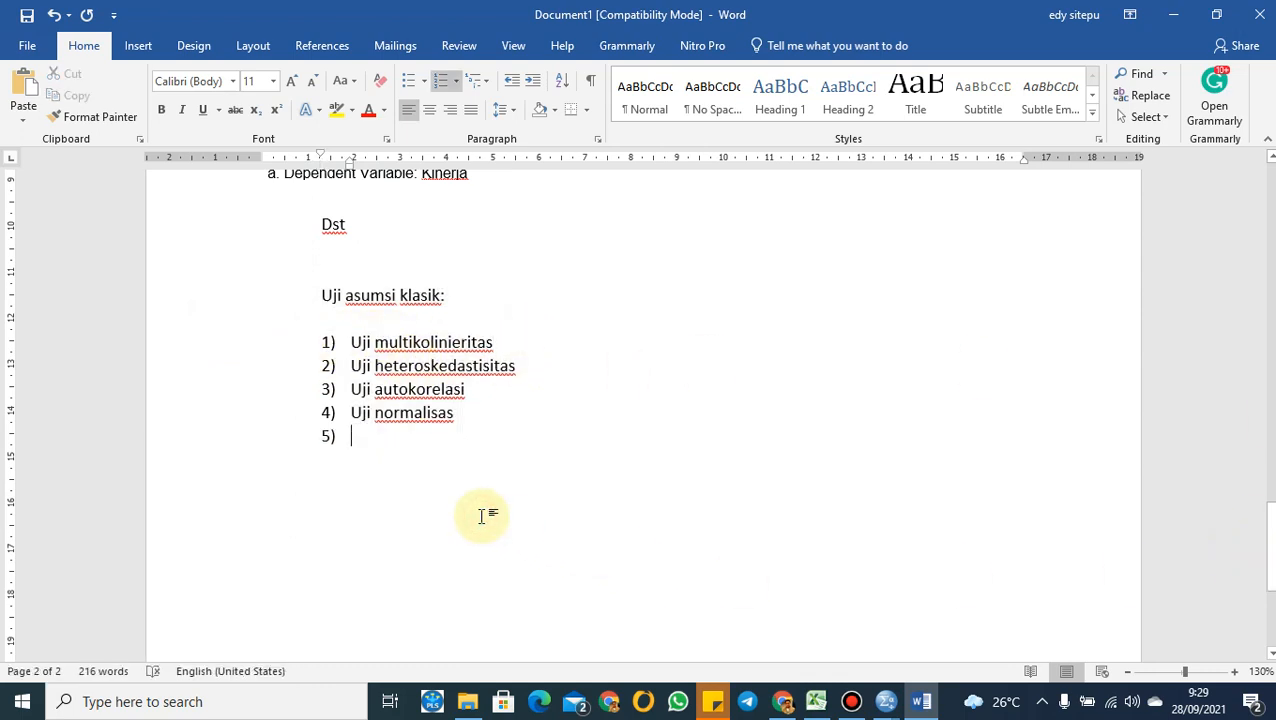
key("Return")
key("Return")
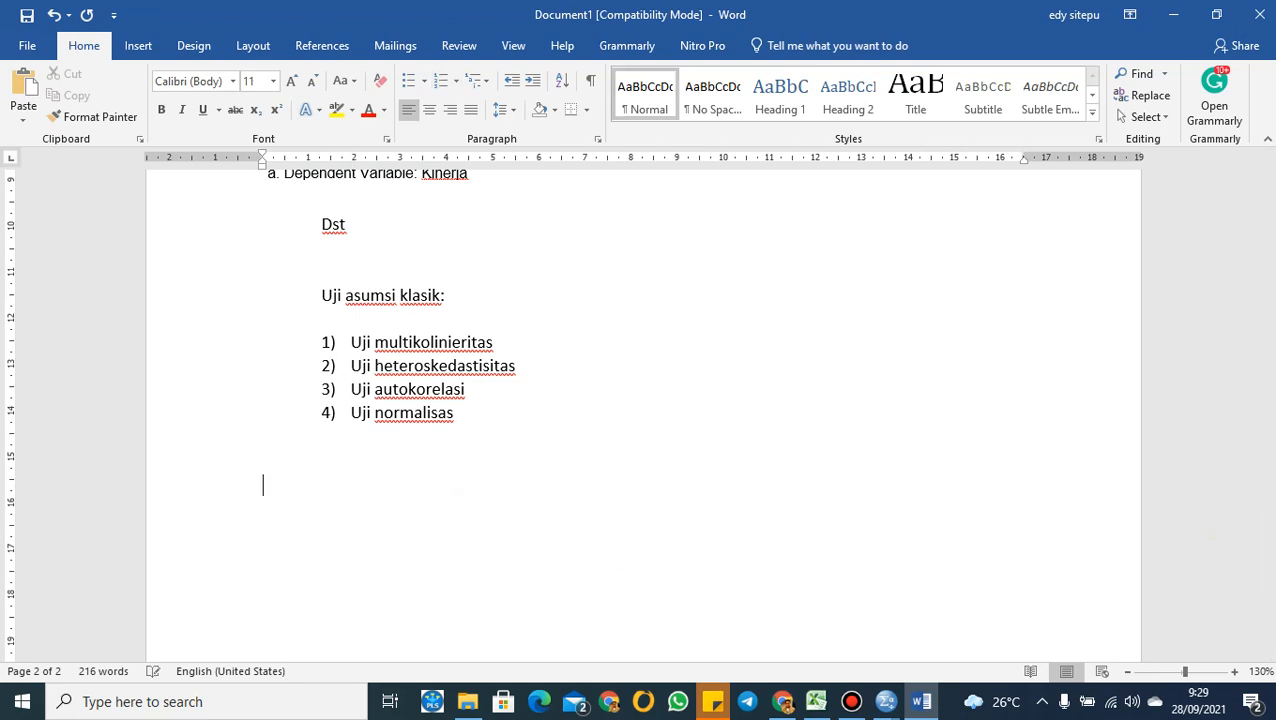
type("Simpulkan")
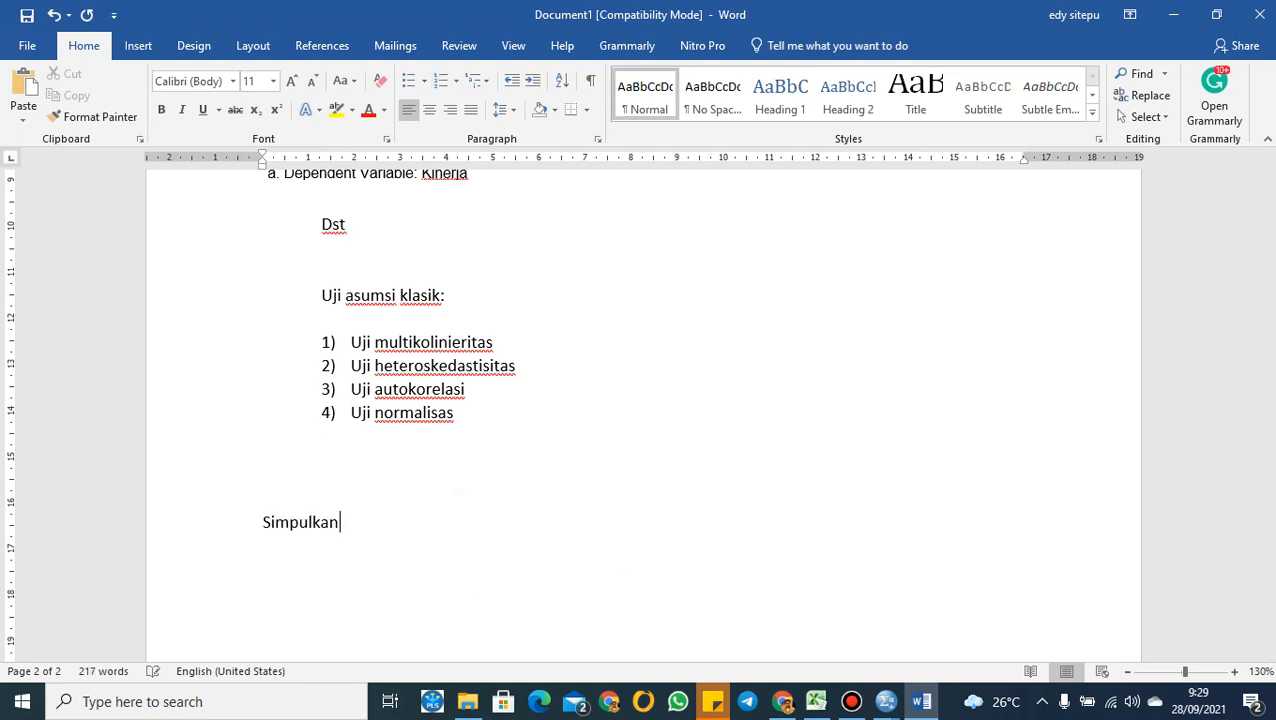
type(" apa hasil pe")
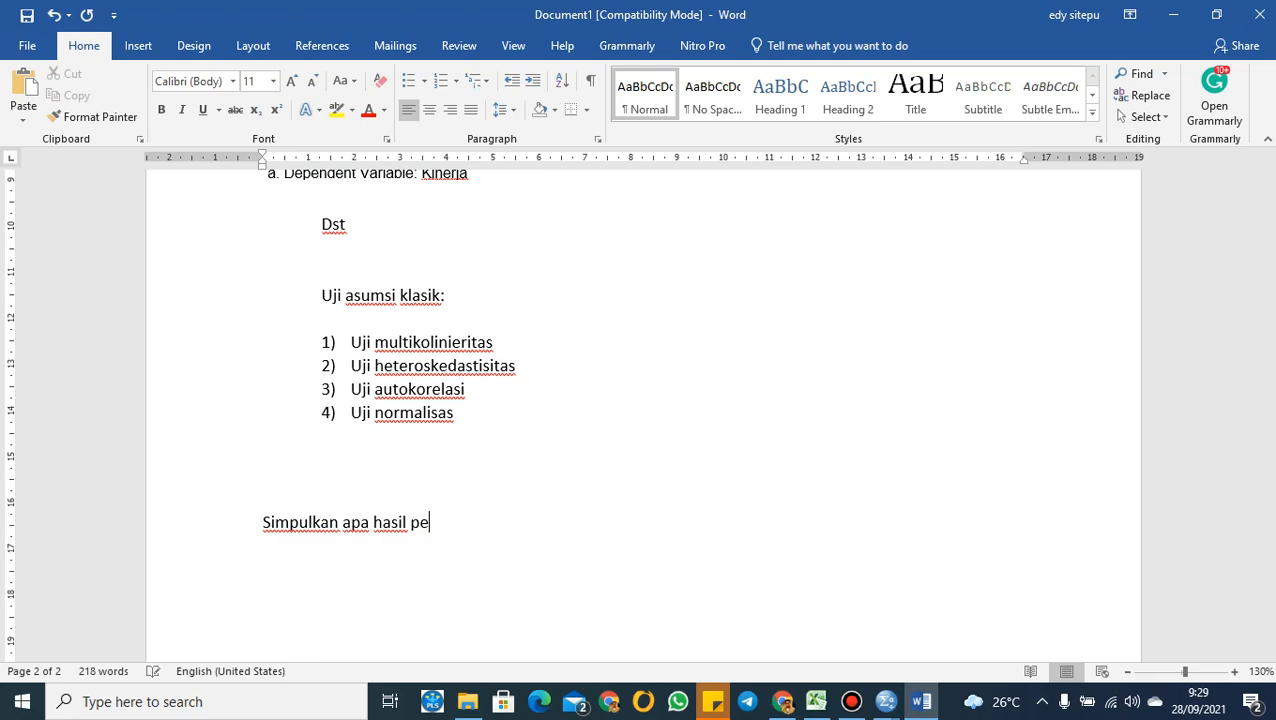
type("nelitian ini")
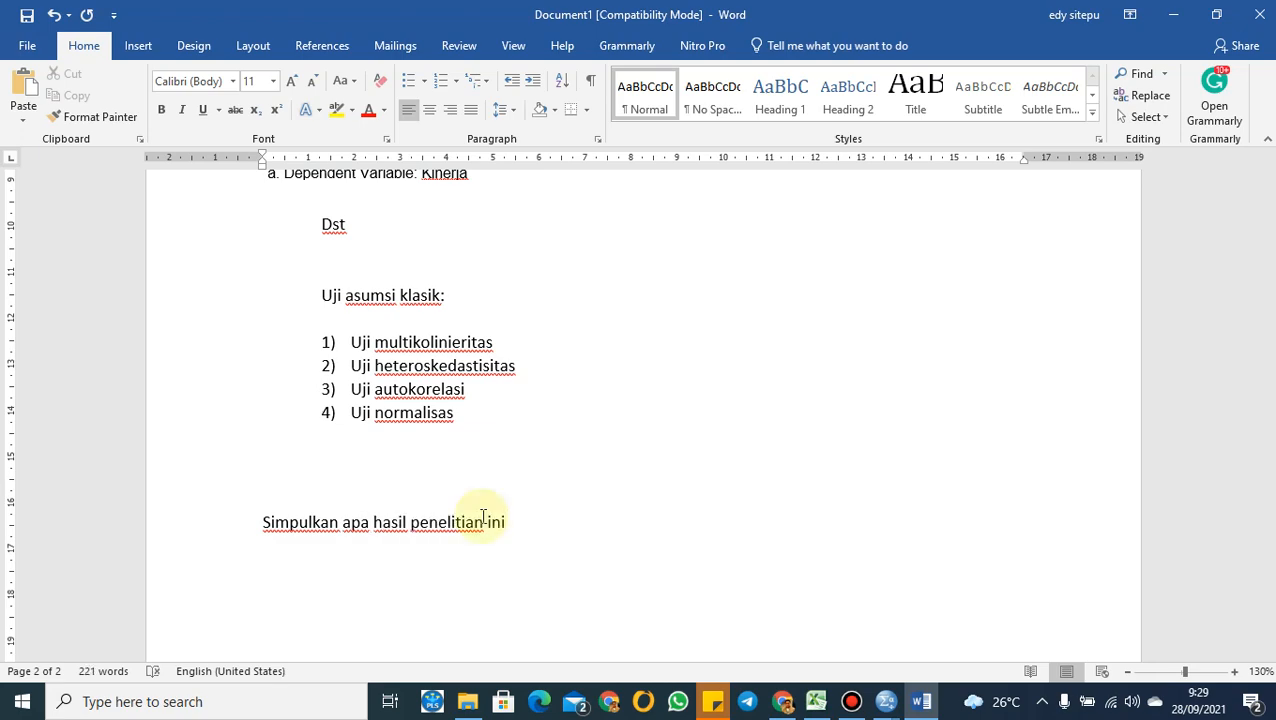
type("?")
Review the compiled Word document from its beginning, and switch to Excel to look over the questionnaire response data
scroll(579, 501, "up", 1)
scroll(579, 501, "up", 20)
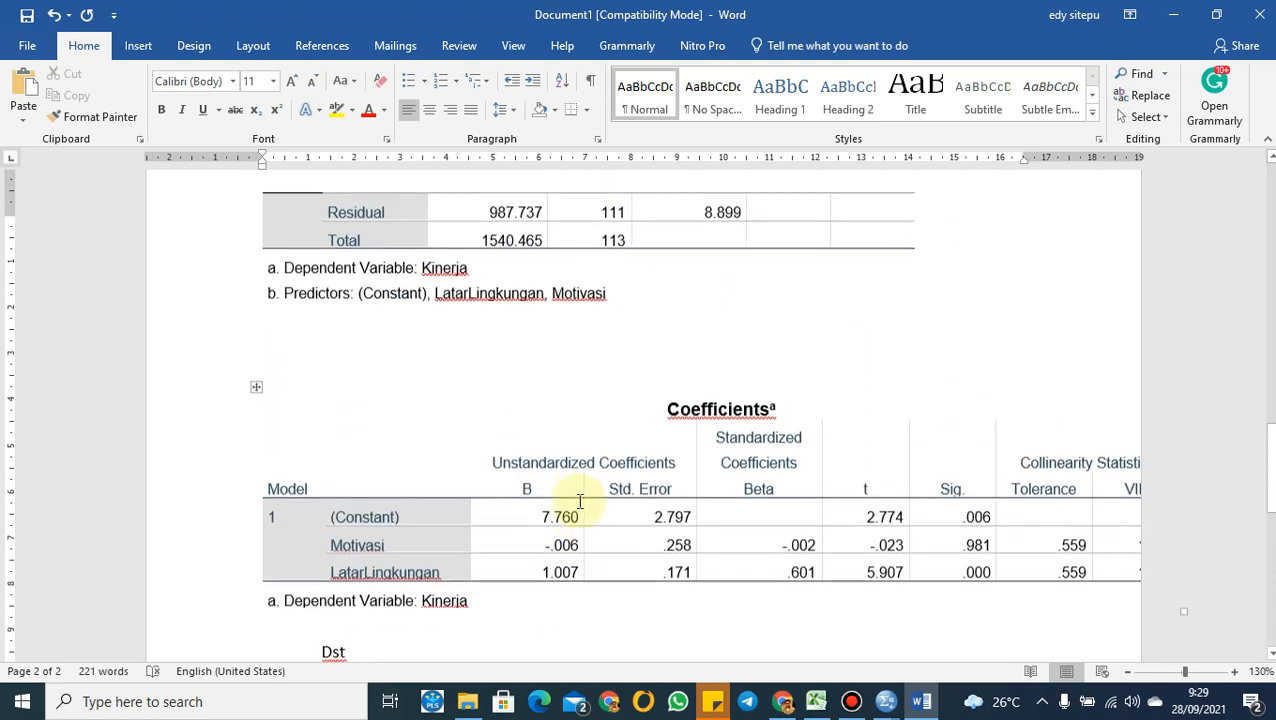
scroll(579, 501, "up", 4)
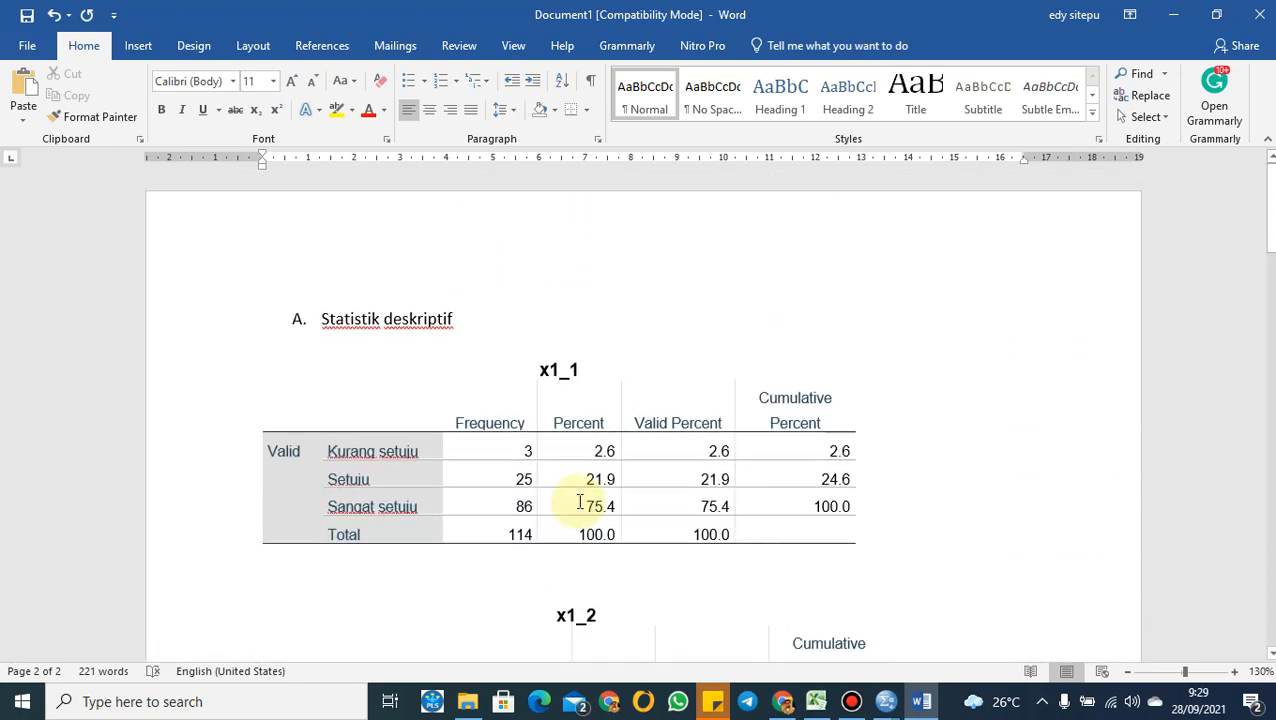
scroll(579, 503, "down", 3)
left_click(816, 701)
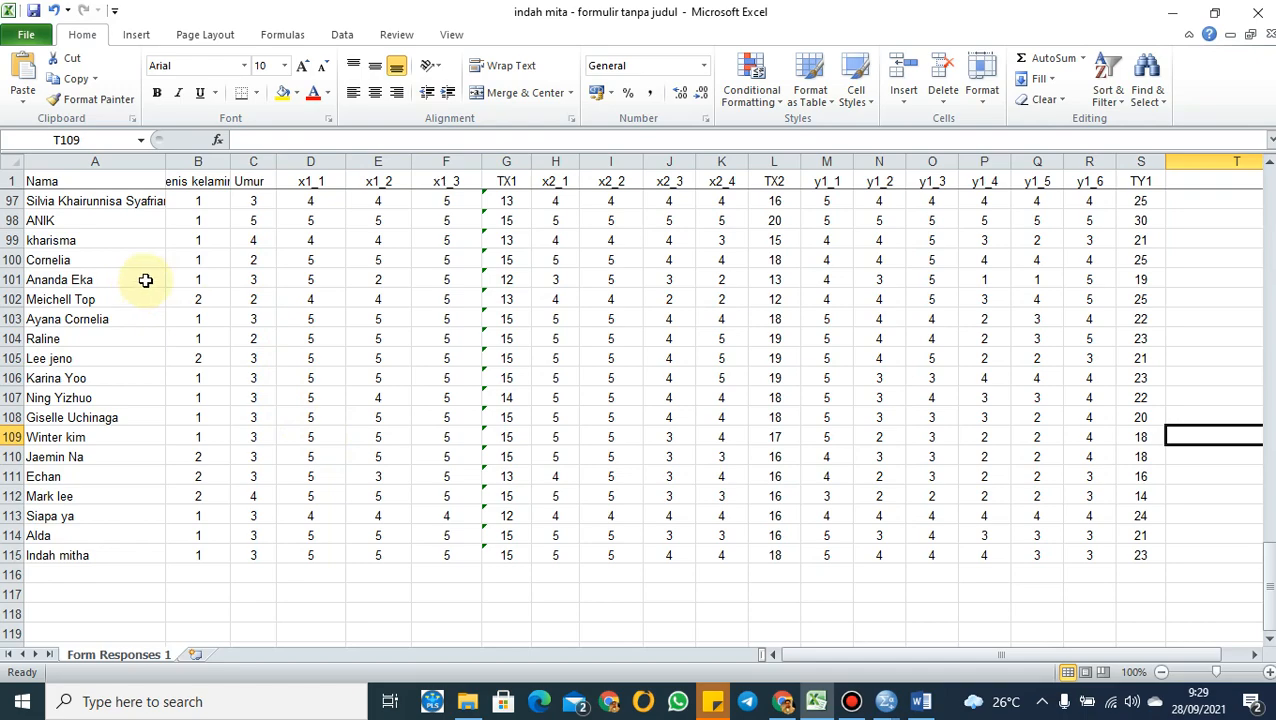
scroll(327, 262, "up", 20)
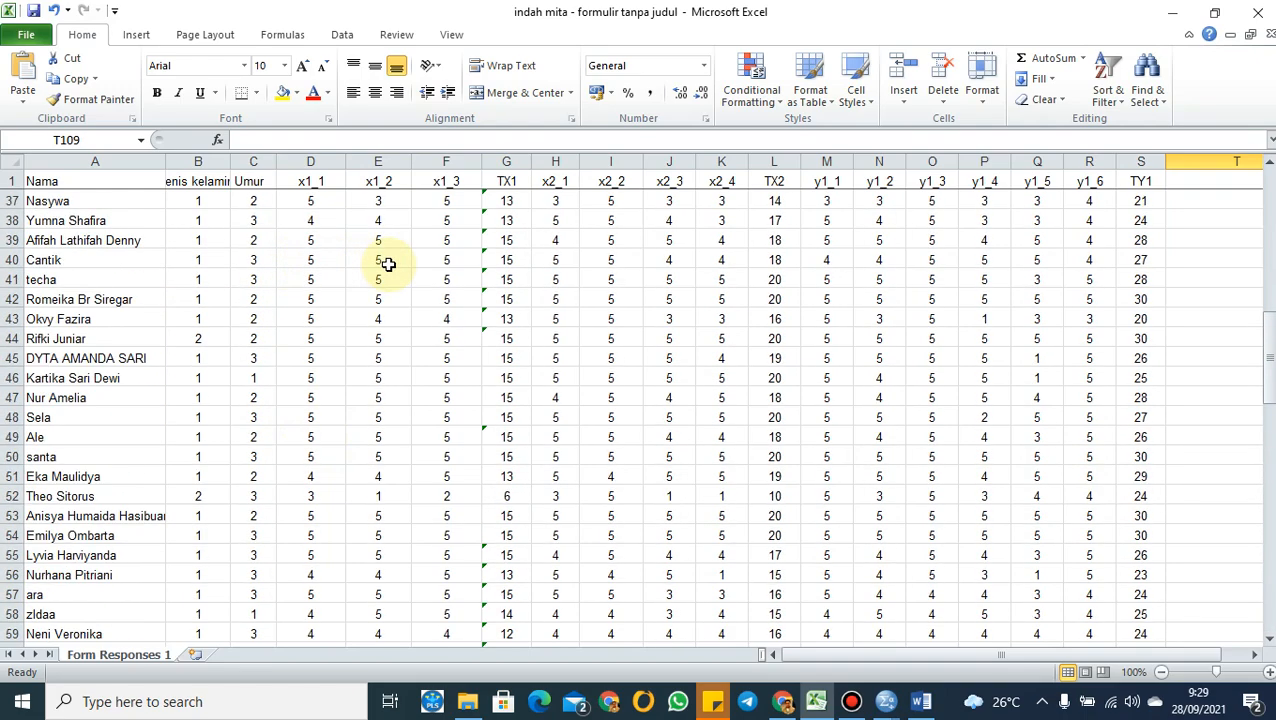
scroll(388, 263, "up", 12)
Switch to SPSS and examine the dataset's variable definitions and data, plus the regression output's diagnostic tables and charts
left_click(884, 703)
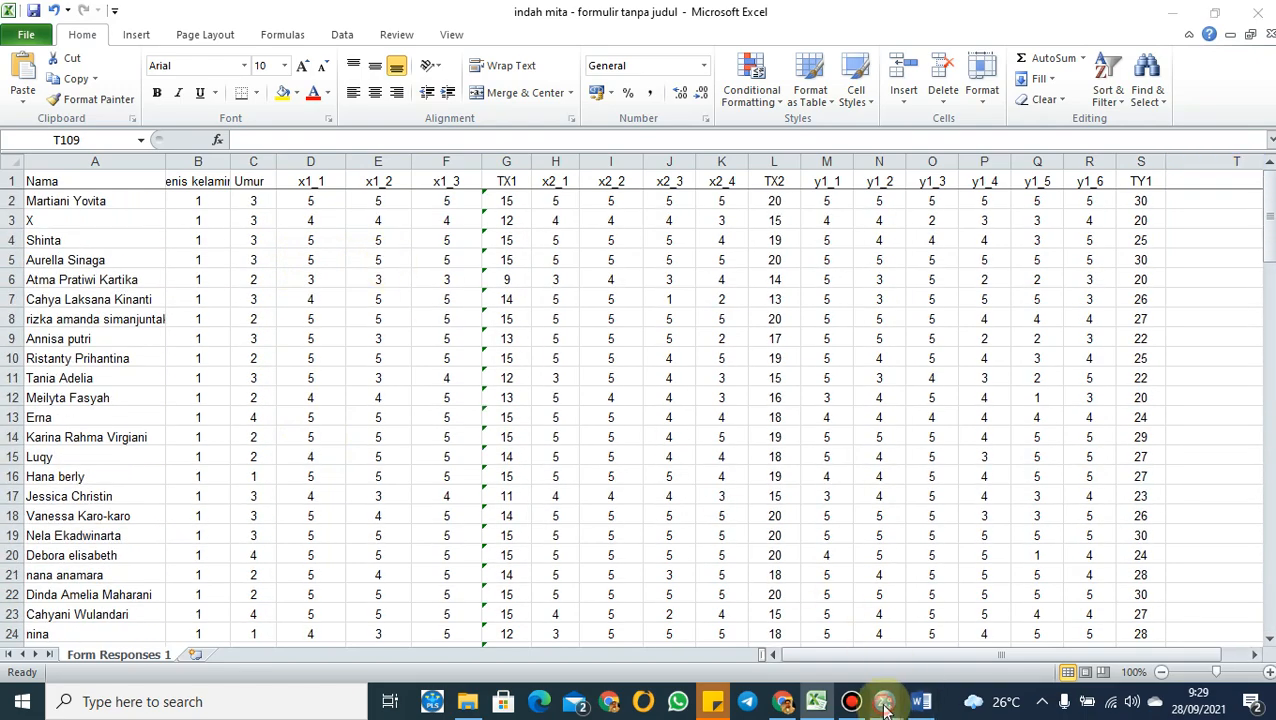
left_click(1020, 642)
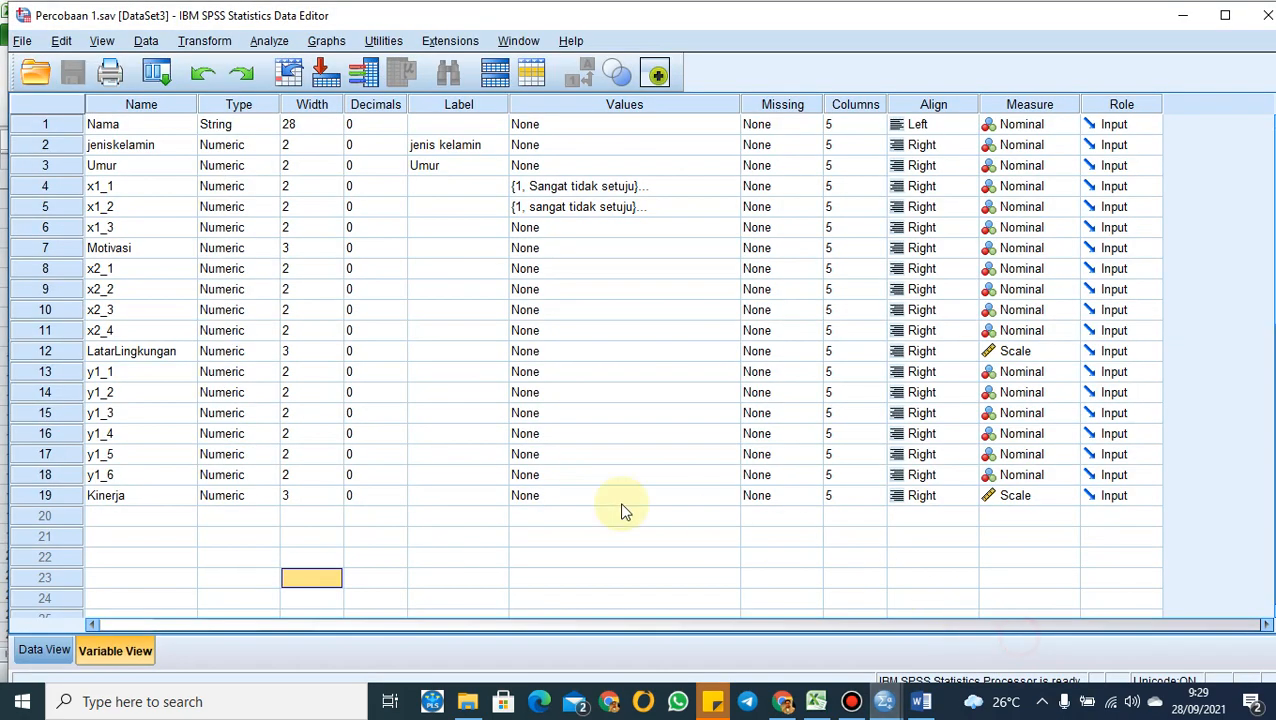
left_click(45, 650)
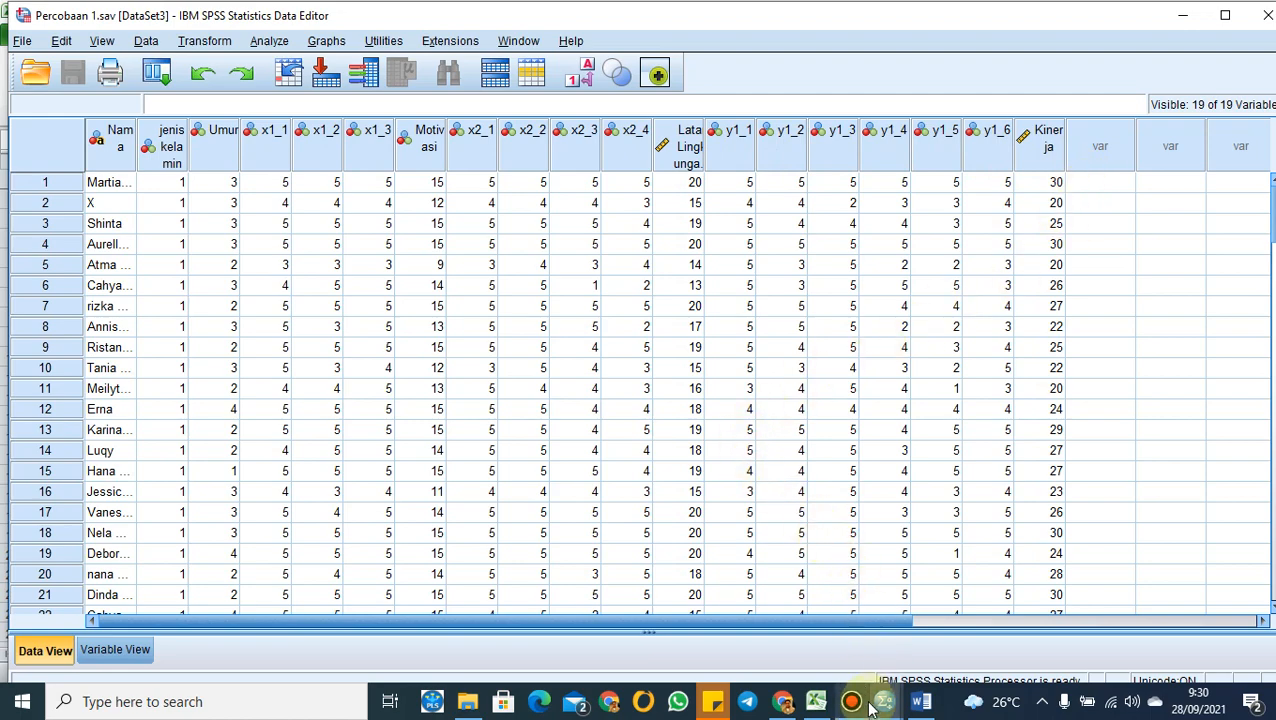
mouse_move(884, 703)
left_click(1132, 625)
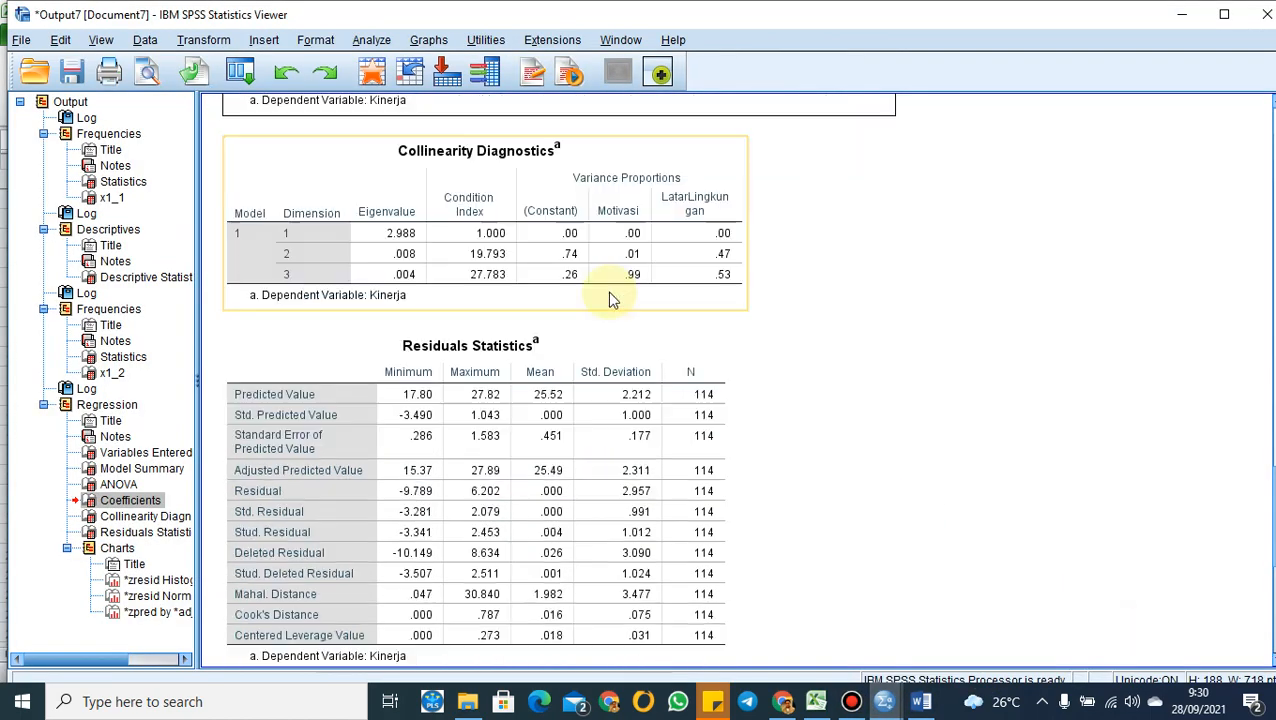
scroll(612, 300, "down", 15)
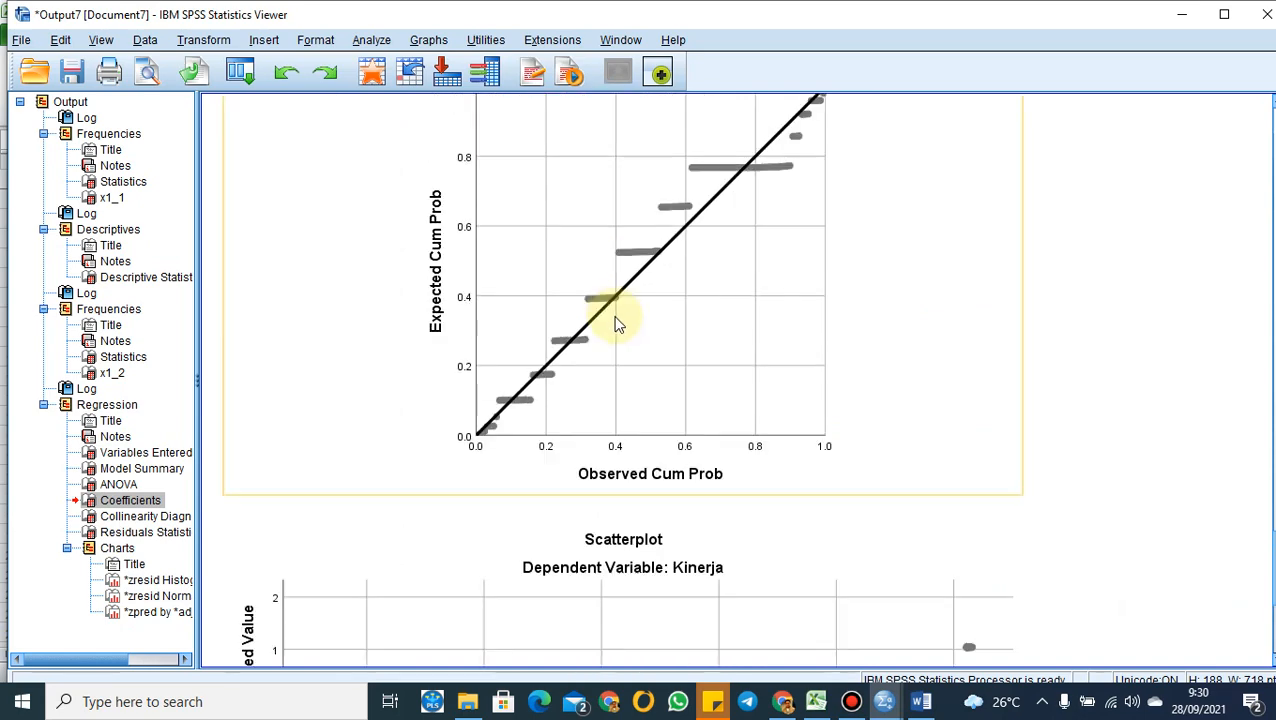
scroll(617, 323, "down", 5)
Return to the Word document and add the line "Smpan di google drive 1) excel 2) spps 3) word" below the closing question
left_click(921, 701)
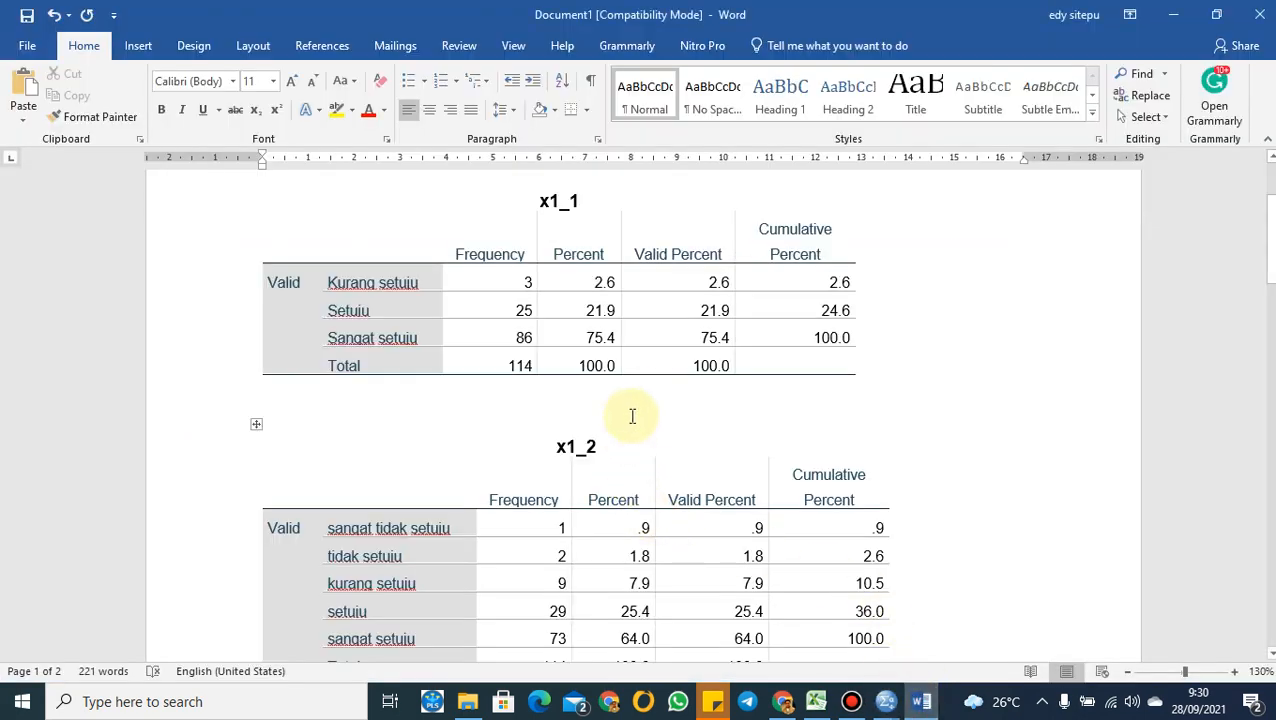
scroll(644, 399, "down", 5)
scroll(644, 399, "up", 5)
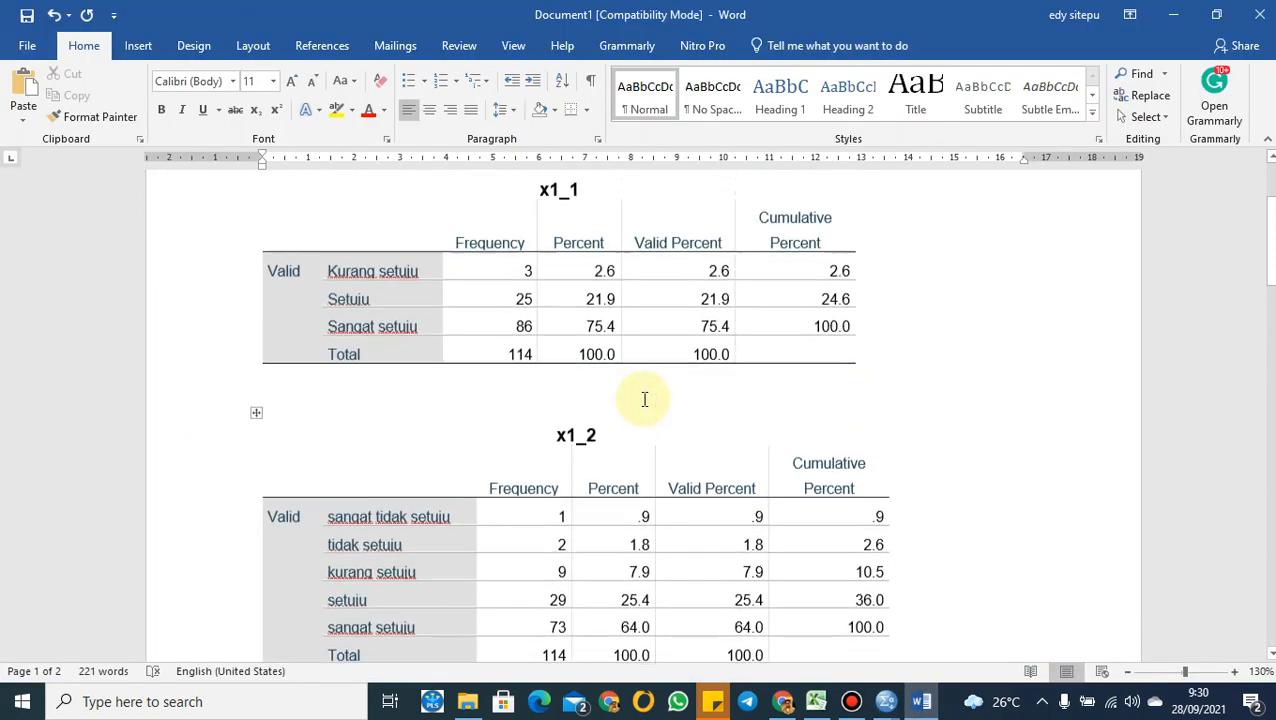
scroll(644, 399, "up", 3)
scroll(644, 399, "down", 15)
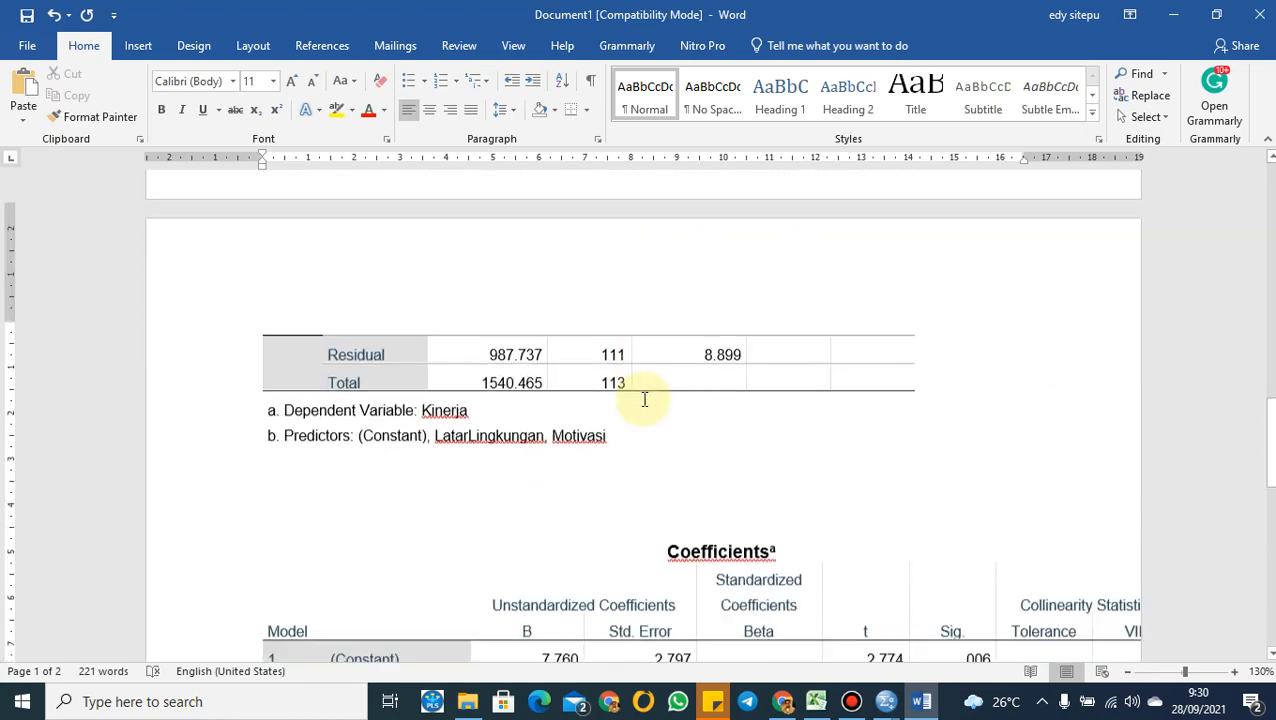
scroll(644, 399, "down", 15)
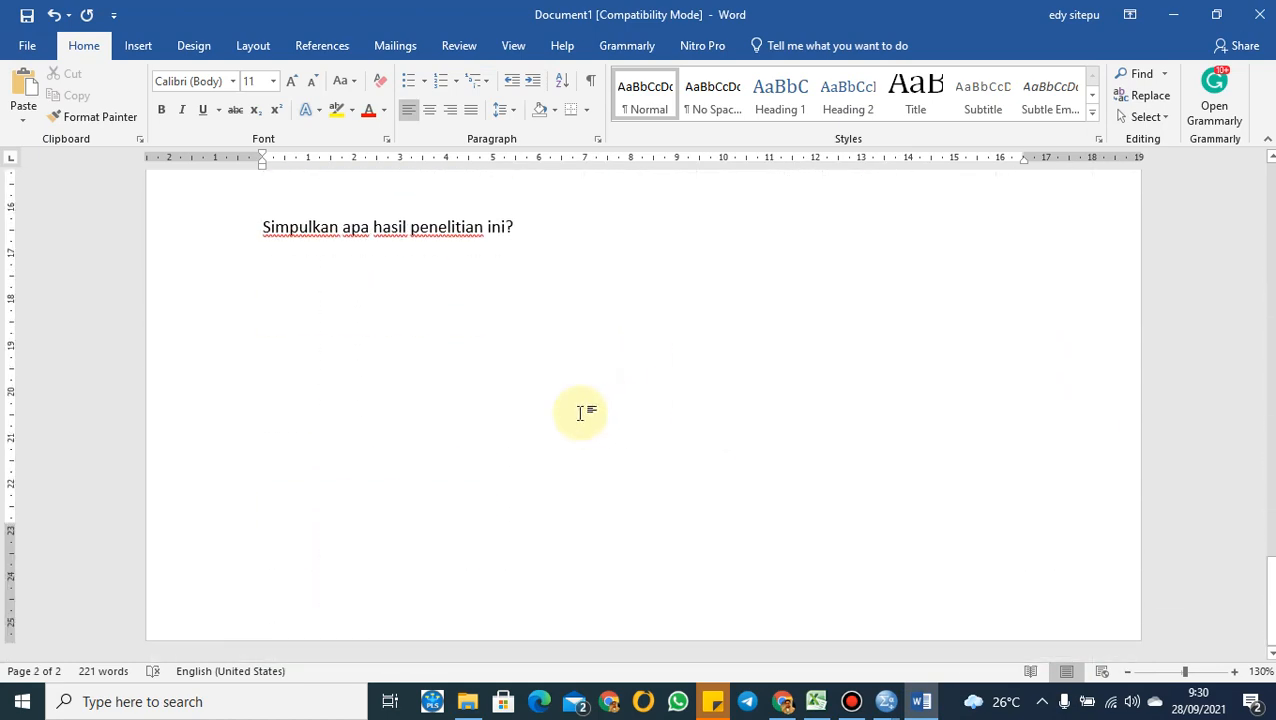
scroll(520, 375, "up", 3)
key("Return")
type("S")
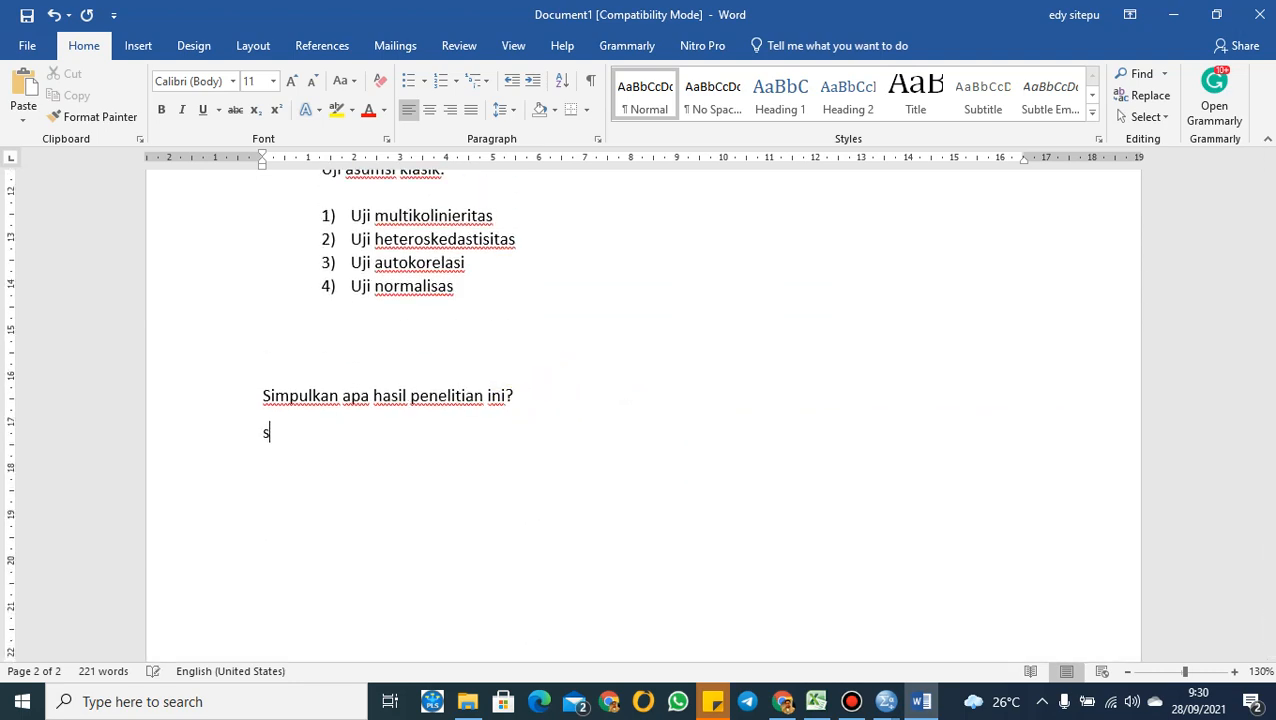
type("mpan di google drive")
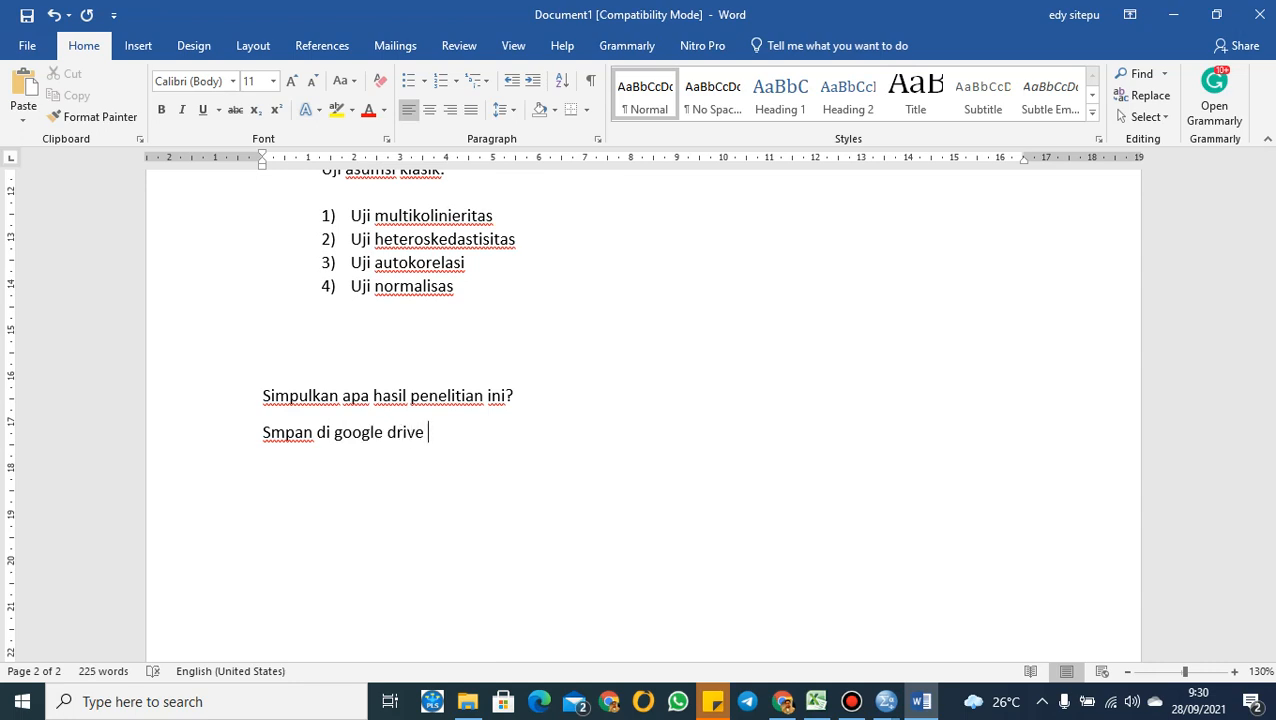
type("1) excel 2) spps 3) word")
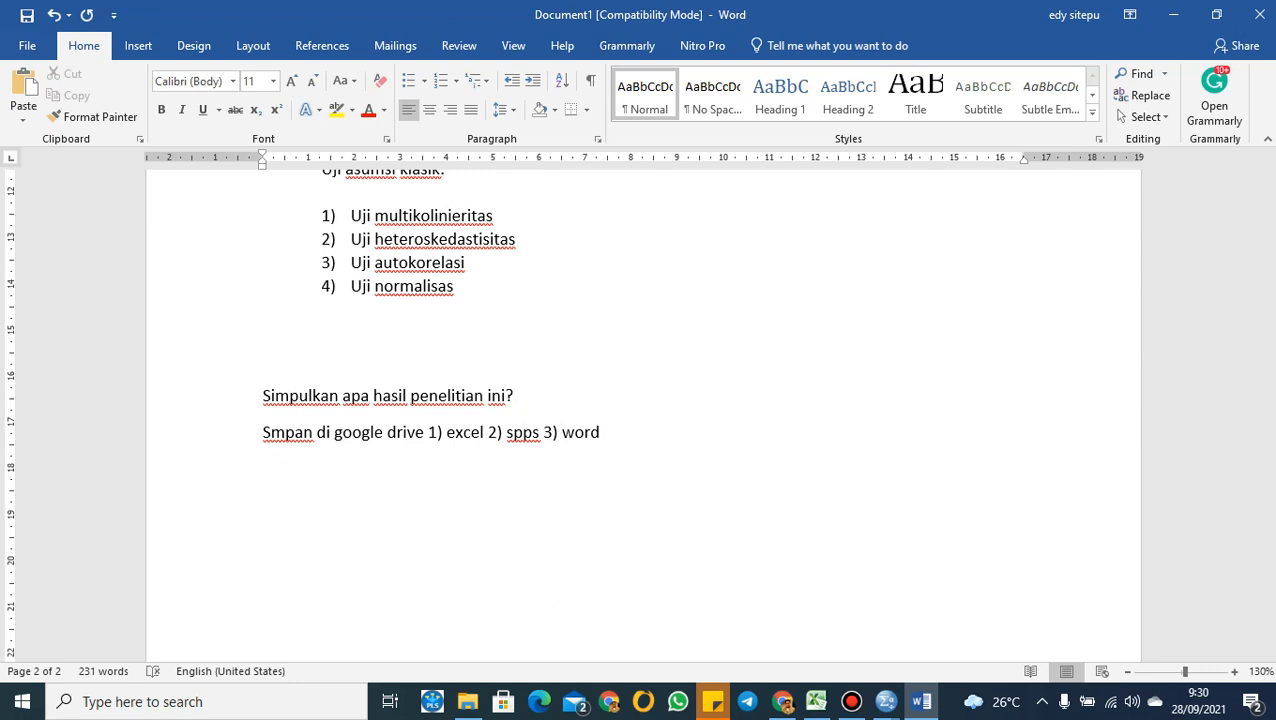
scroll(725, 500, "up", 1)
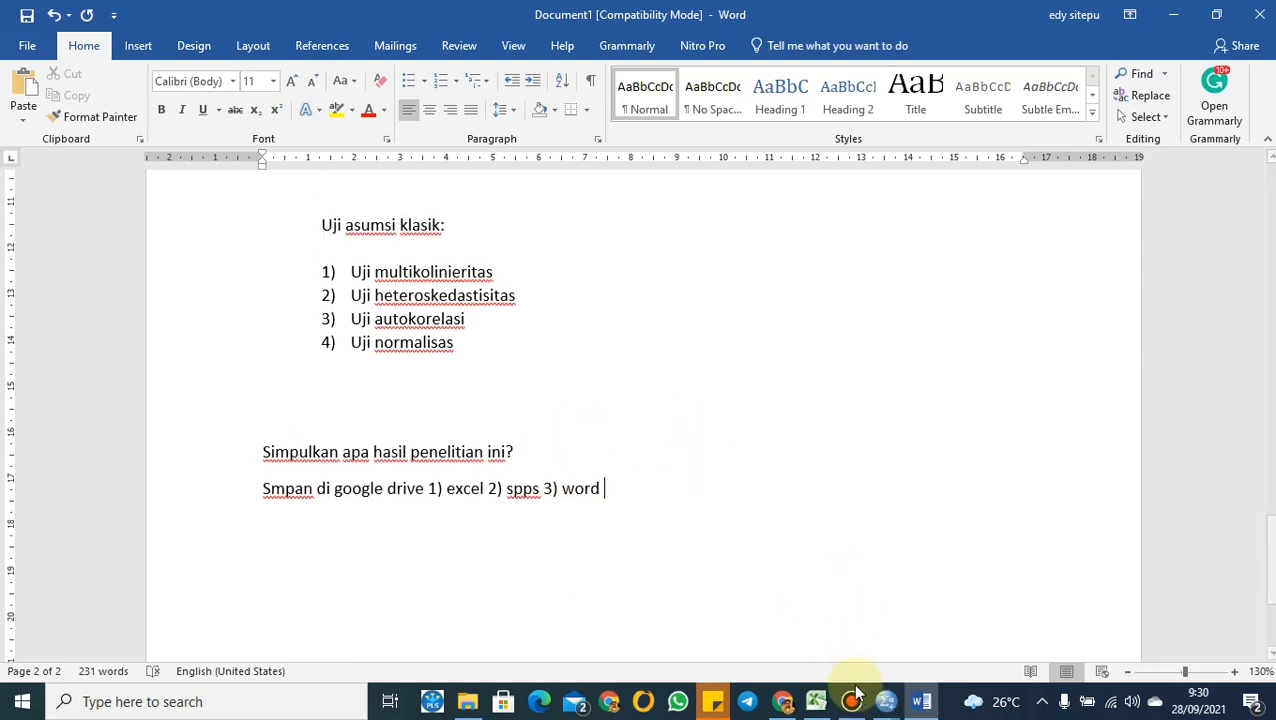
mouse_move(851, 700)
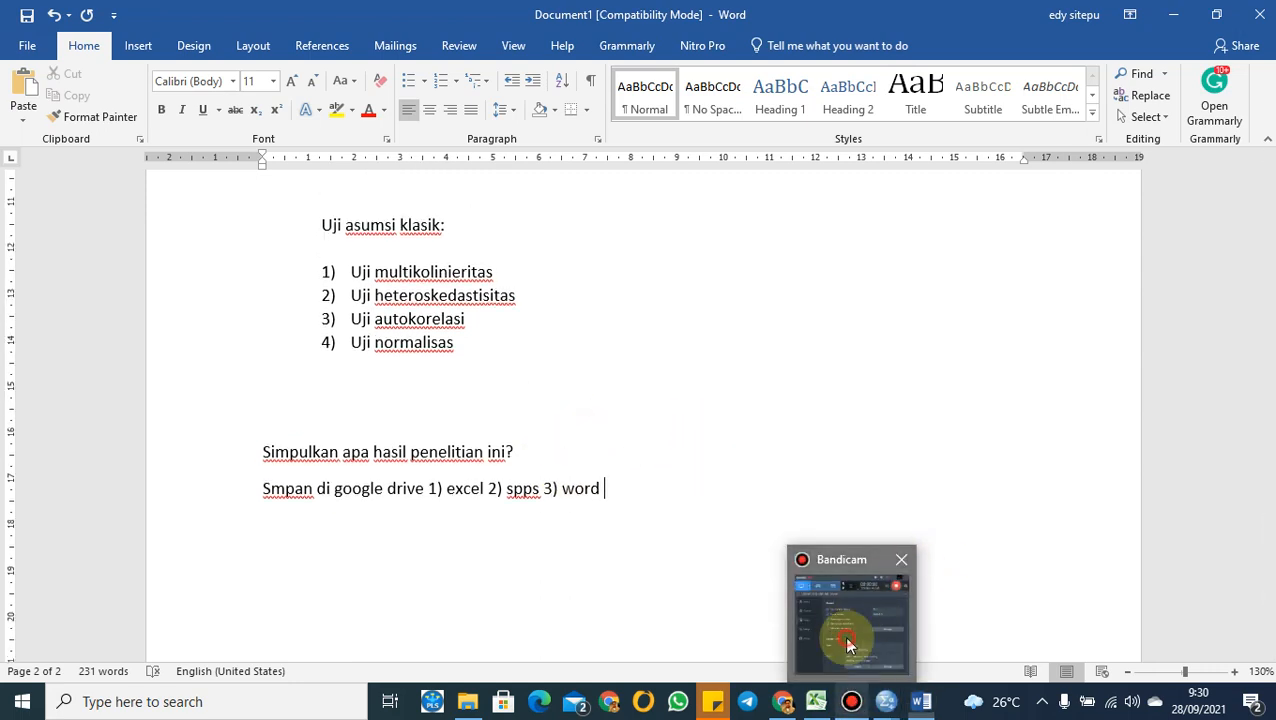
left_click(849, 636)
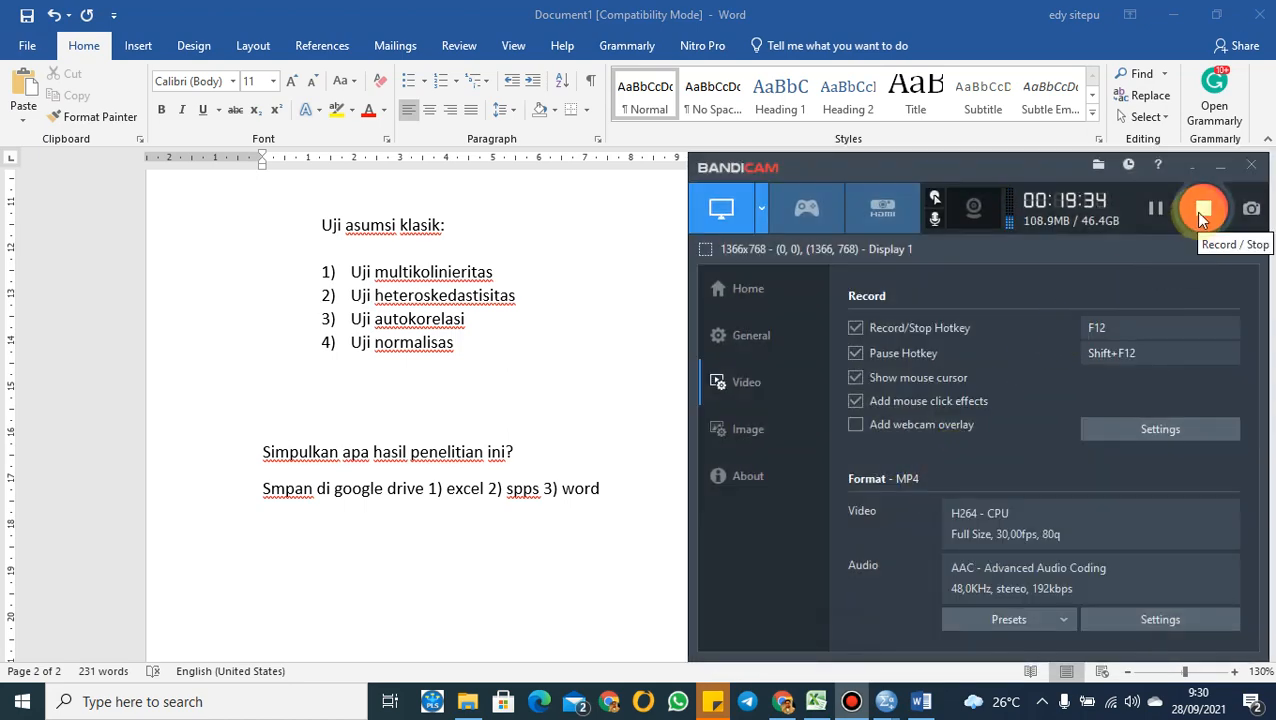